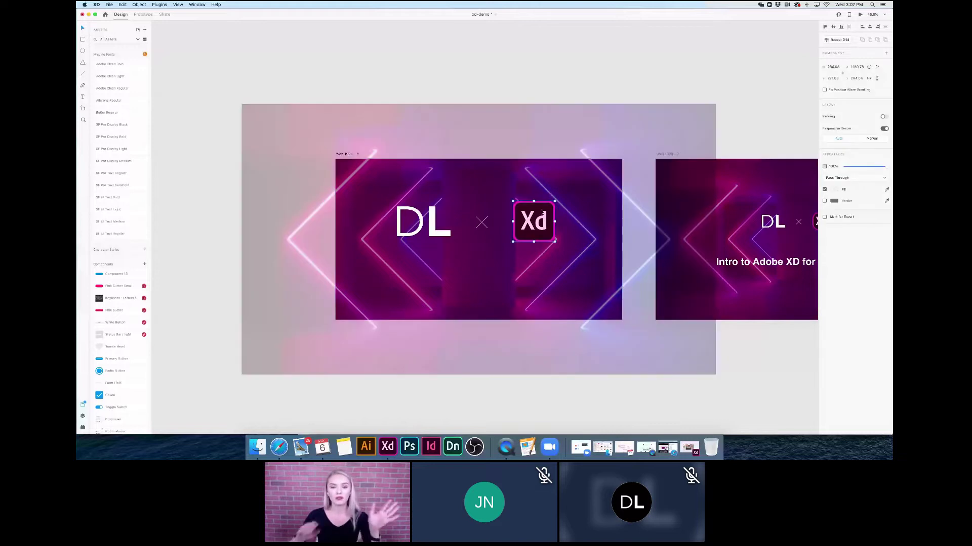
# Deselect the Xd logo, switch to Prototype mode and look over the presentation slides and the demo artboards below them.
pyautogui.click(524, 84)
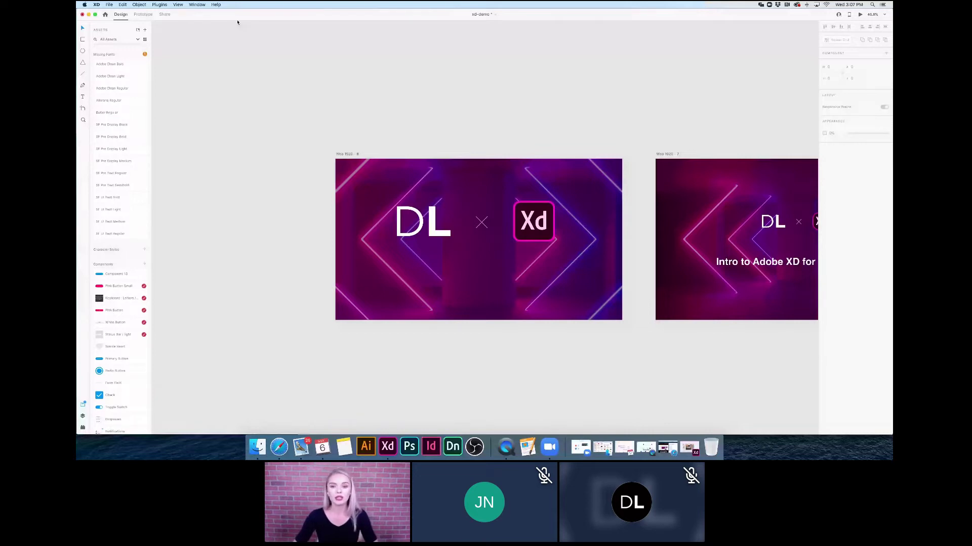
pyautogui.hotkey('ctrl', 'Tab')
pyautogui.hscroll(2, 431, 122)
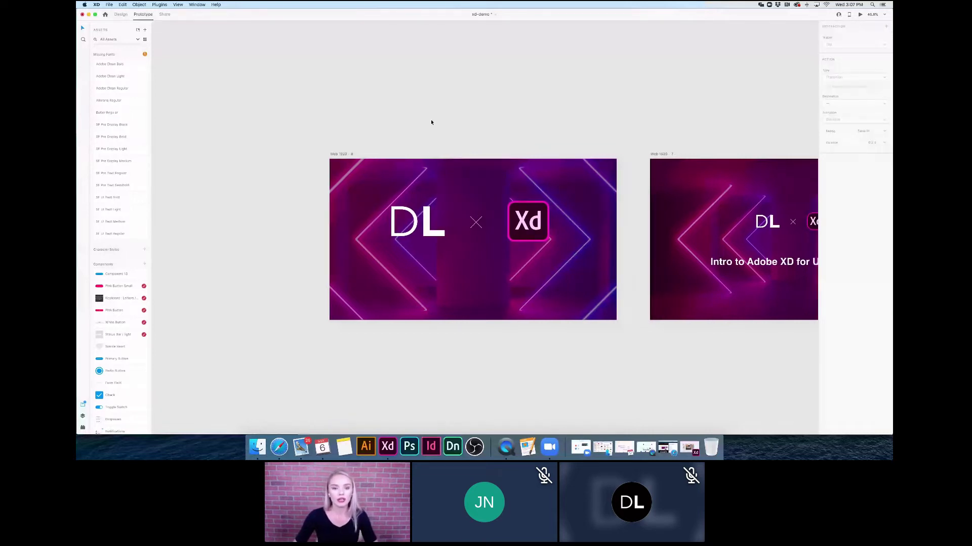
pyautogui.scroll(-3, 431, 122)
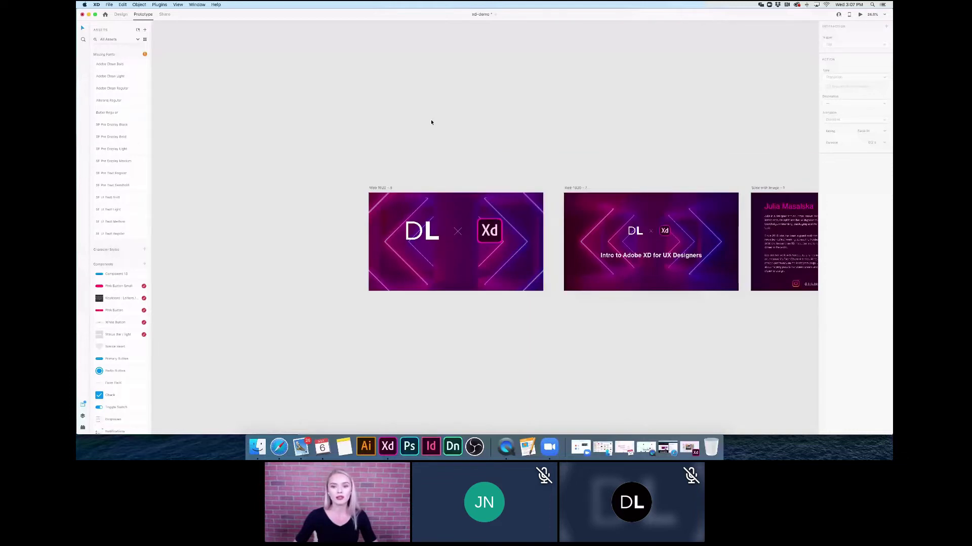
pyautogui.scroll(3, 362, 249)
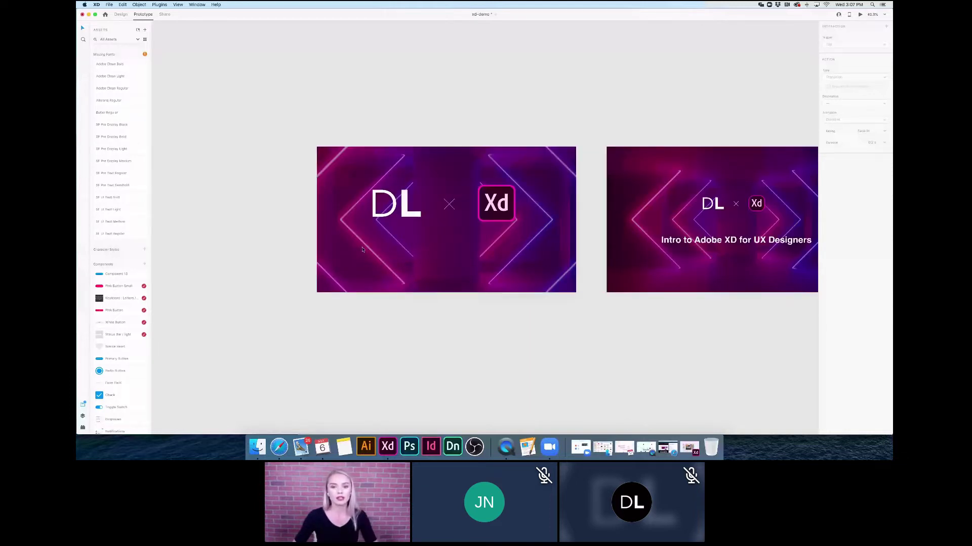
pyautogui.scroll(-5, 428, 125)
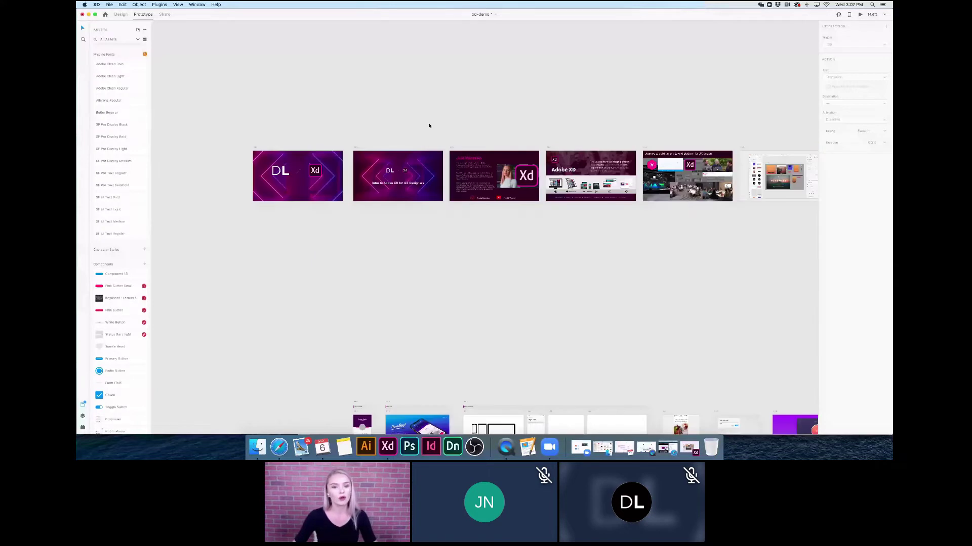
pyautogui.hscroll(-2, 428, 125)
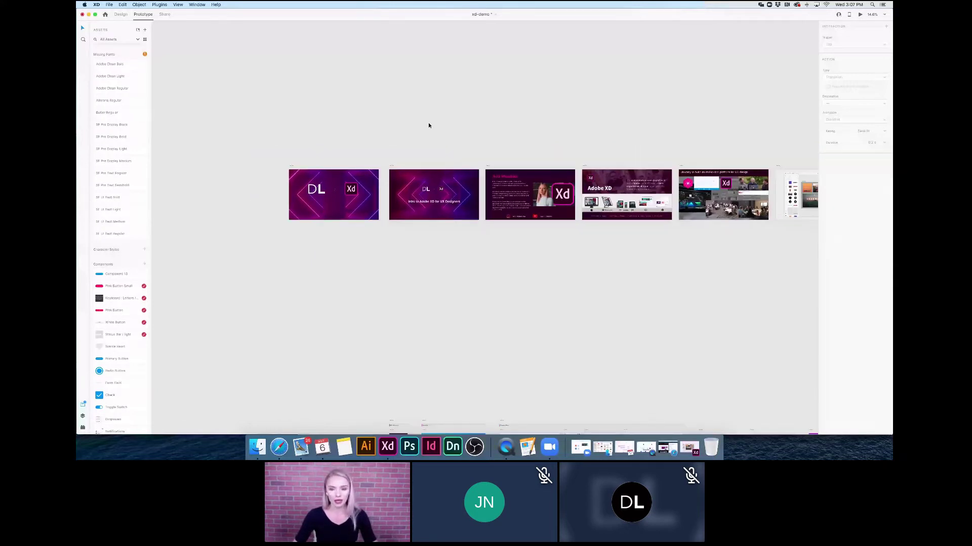
pyautogui.hscroll(5, 429, 125)
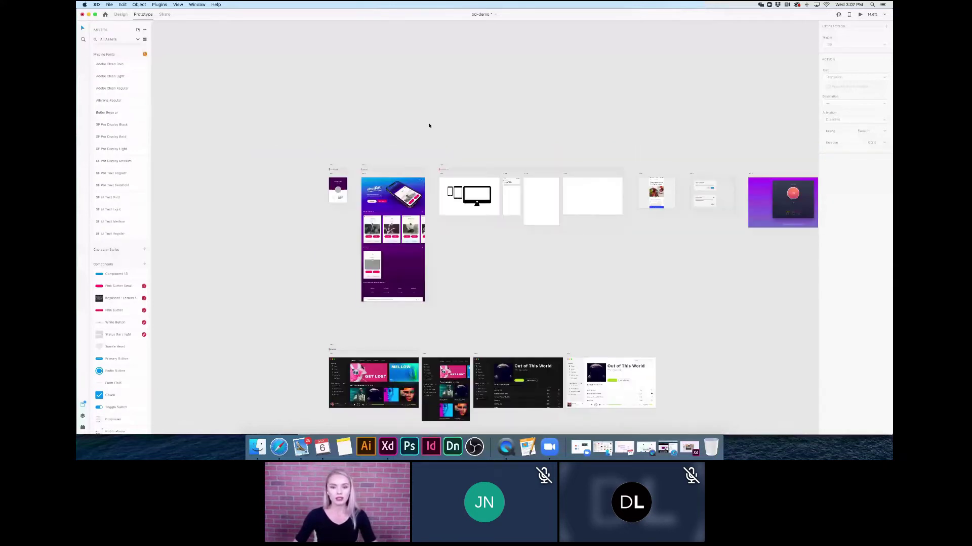
pyautogui.hscroll(1, 585, 246)
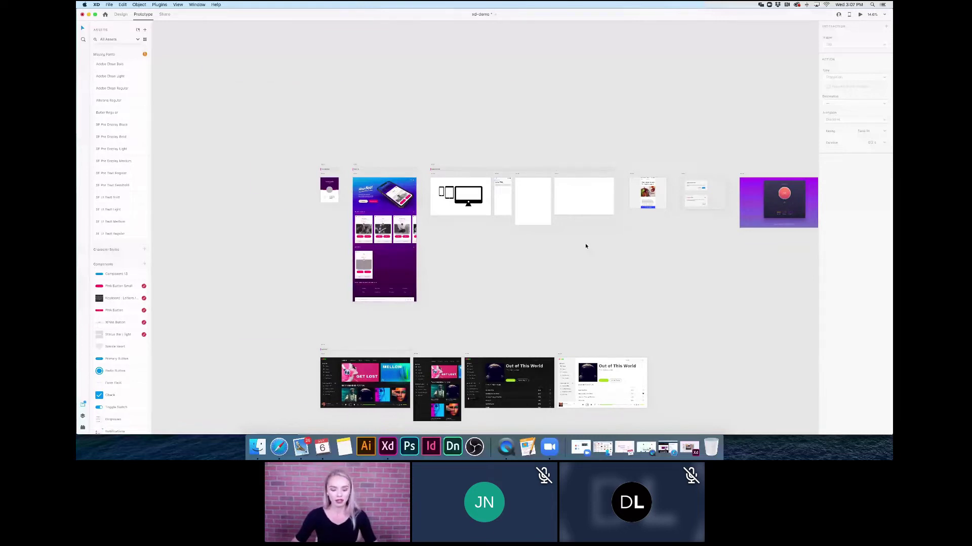
# Fit all artboards in view and examine the document's demo projects row by row, finishing at the intro slides.
pyautogui.press('super+0')
pyautogui.scroll(-1, 586, 246)
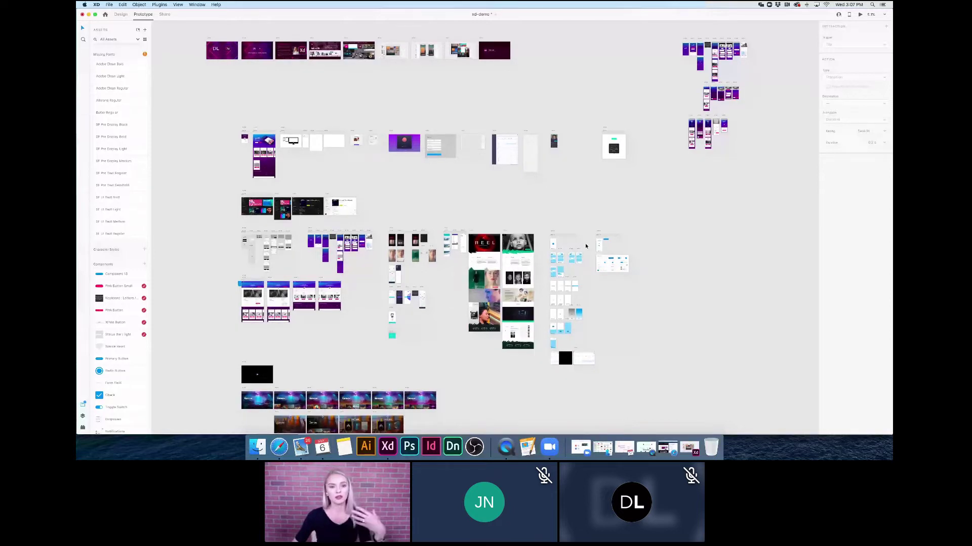
pyautogui.scroll(3, 445, 317)
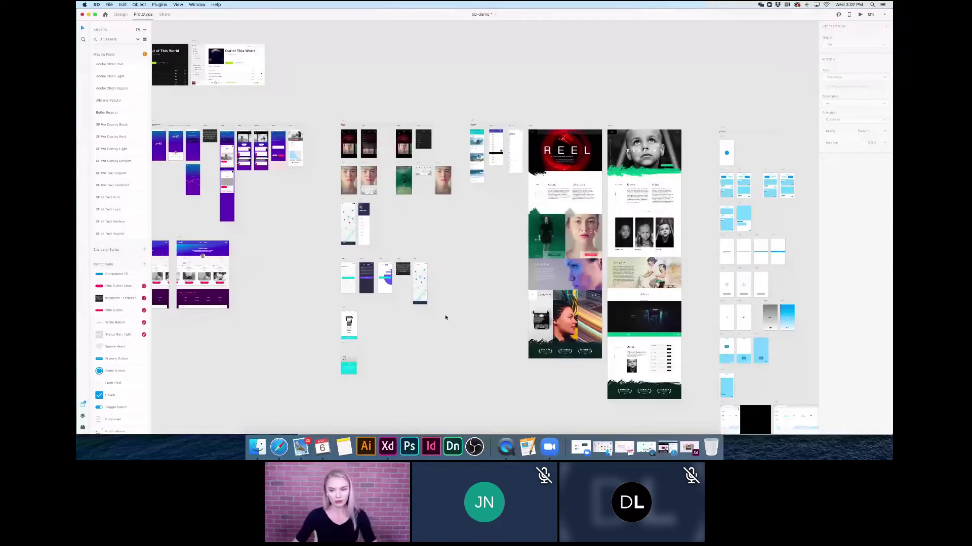
pyautogui.hscroll(-5, 445, 318)
pyautogui.scroll(2, 445, 317)
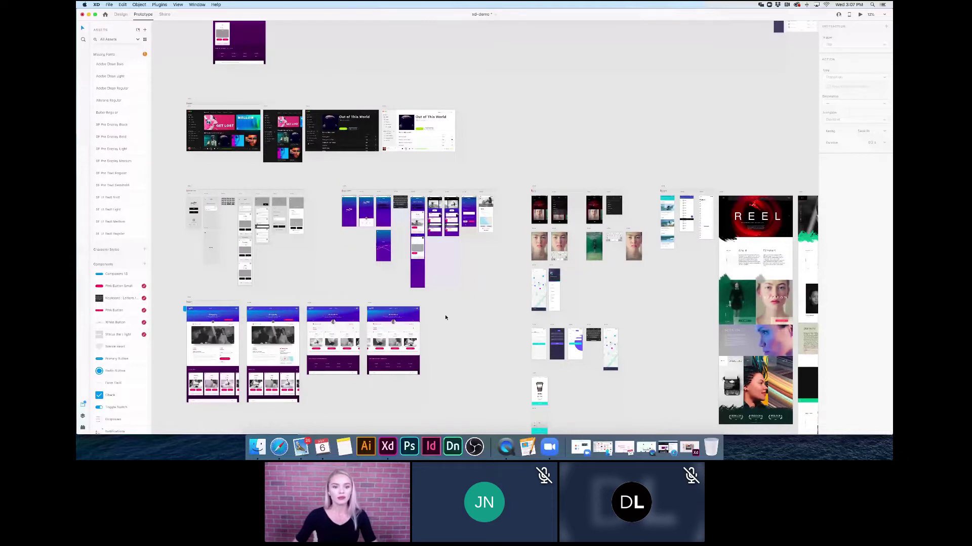
pyautogui.scroll(4, 446, 318)
pyautogui.hscroll(-2, 445, 317)
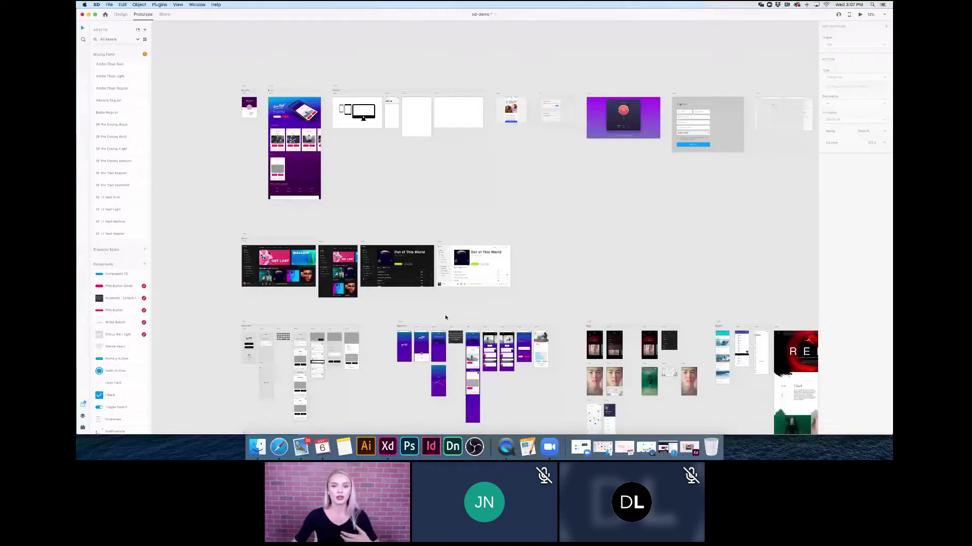
pyautogui.scroll(3, 445, 317)
pyautogui.hscroll(-2, 445, 317)
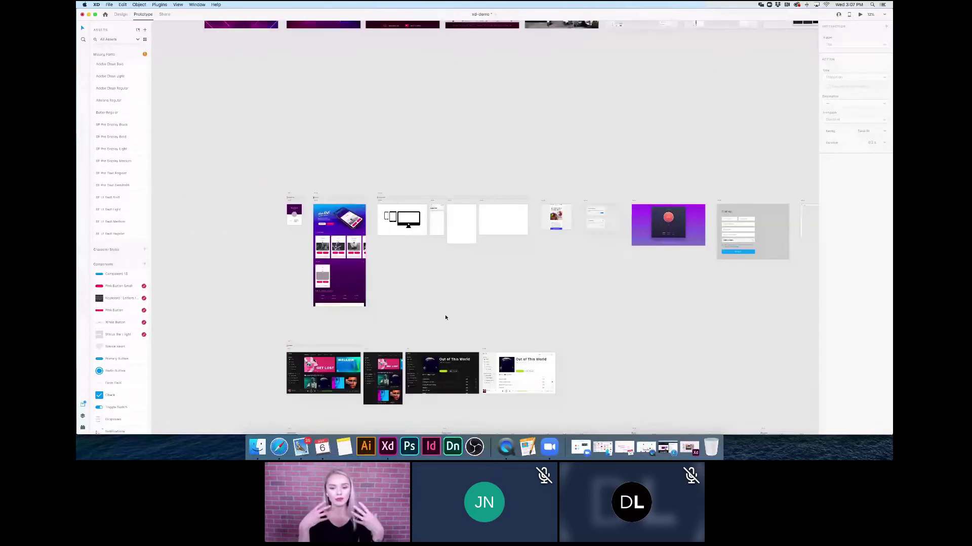
pyautogui.scroll(4, 445, 318)
pyautogui.hscroll(-1, 446, 317)
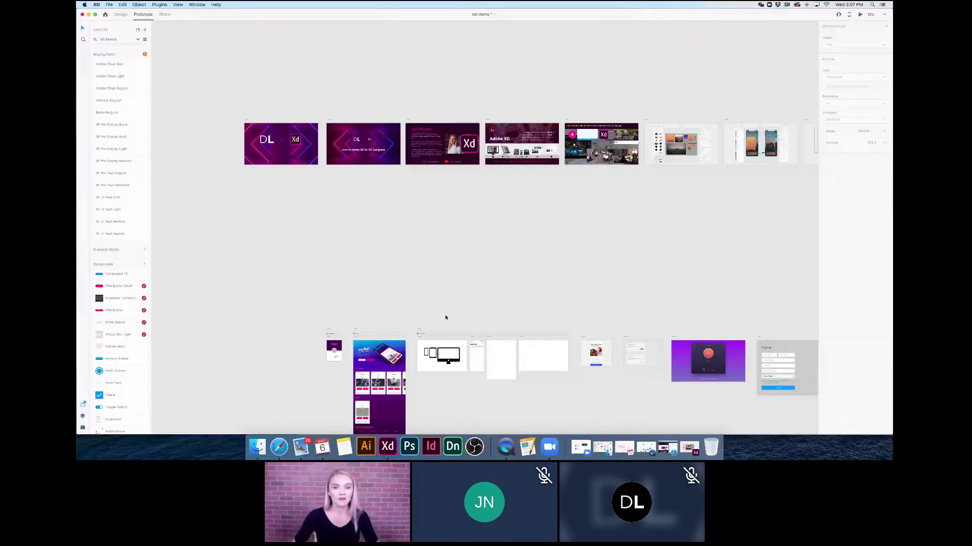
pyautogui.scroll(2, 445, 317)
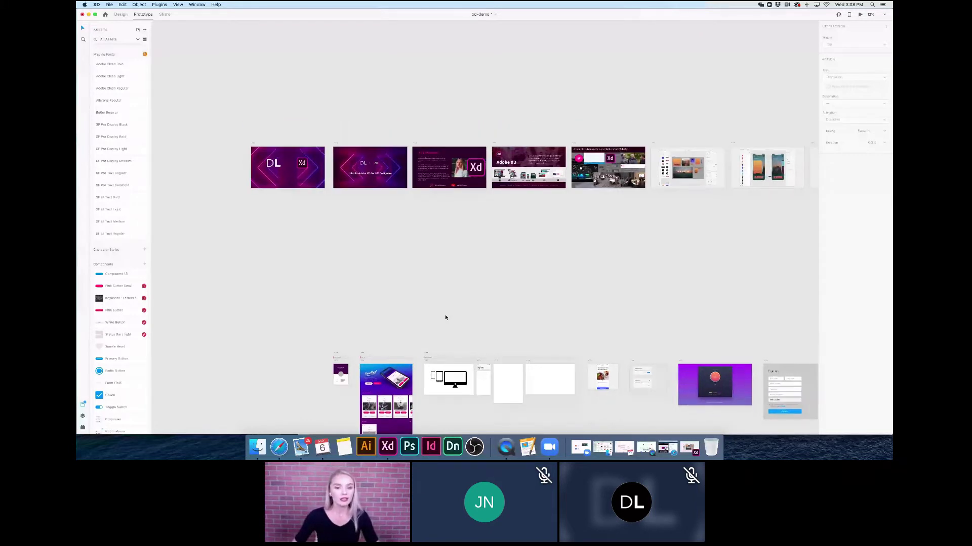
pyautogui.scroll(3, 449, 234)
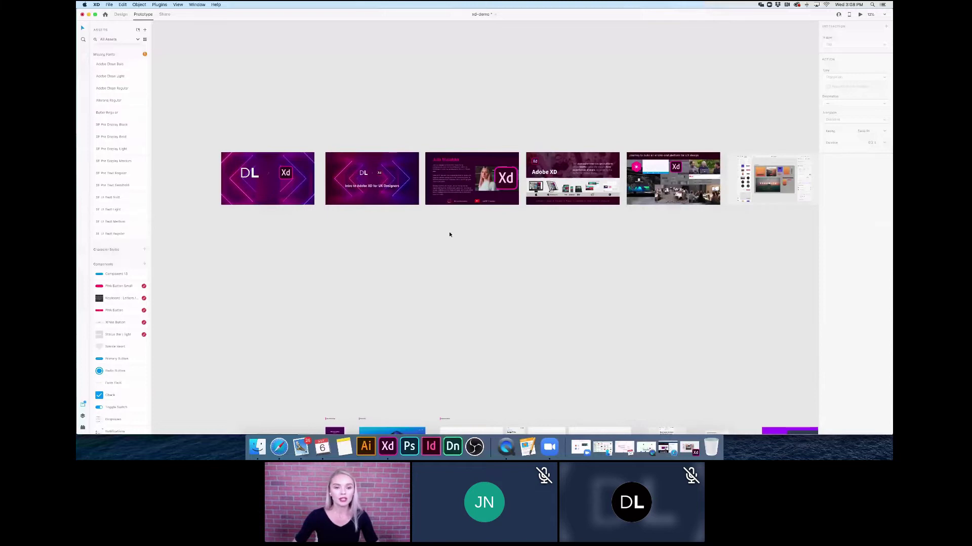
pyautogui.scroll(-2, 449, 234)
pyautogui.scroll(3, 450, 234)
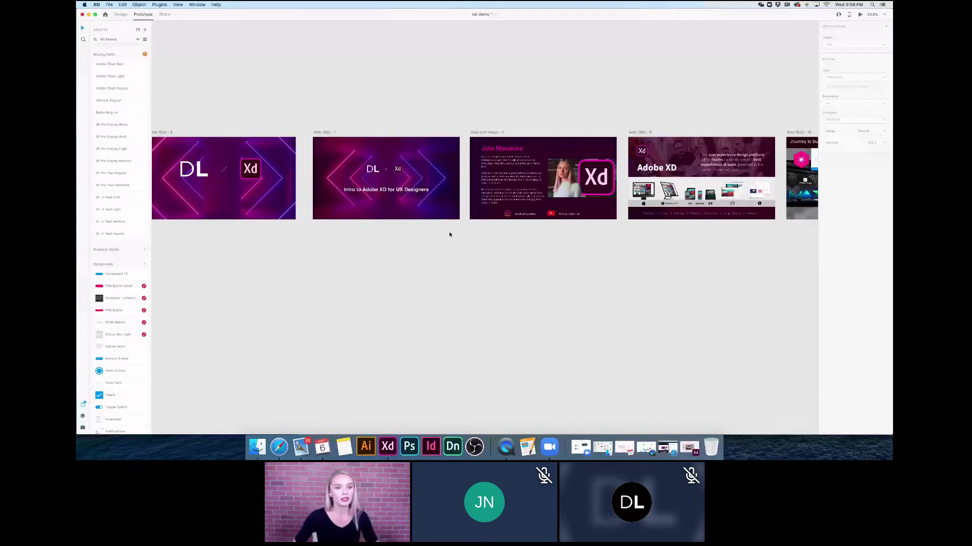
pyautogui.hscroll(-3, 449, 233)
pyautogui.scroll(1, 448, 233)
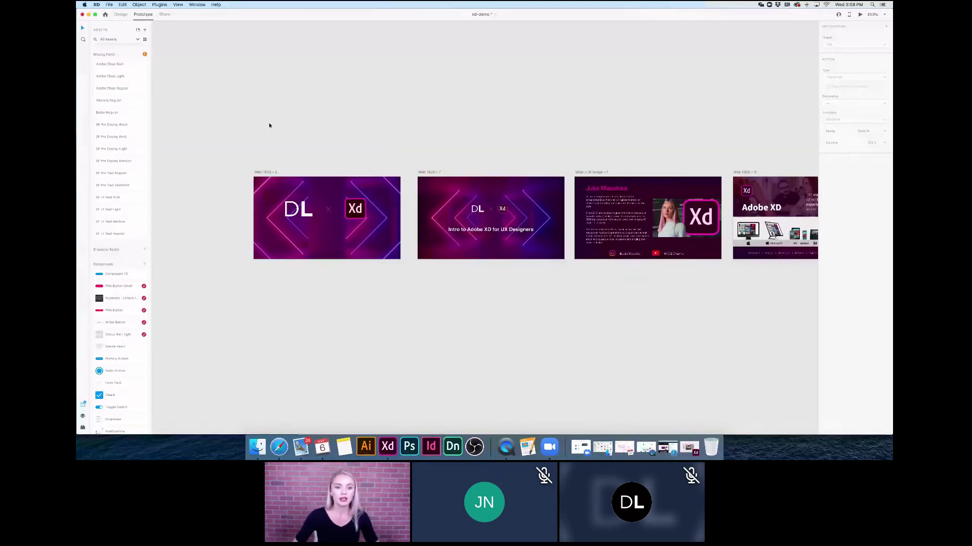
# Select the opening DL × Xd artboard to inspect its interaction, and play its transition in a preview before closing it.
pyautogui.click(270, 173)
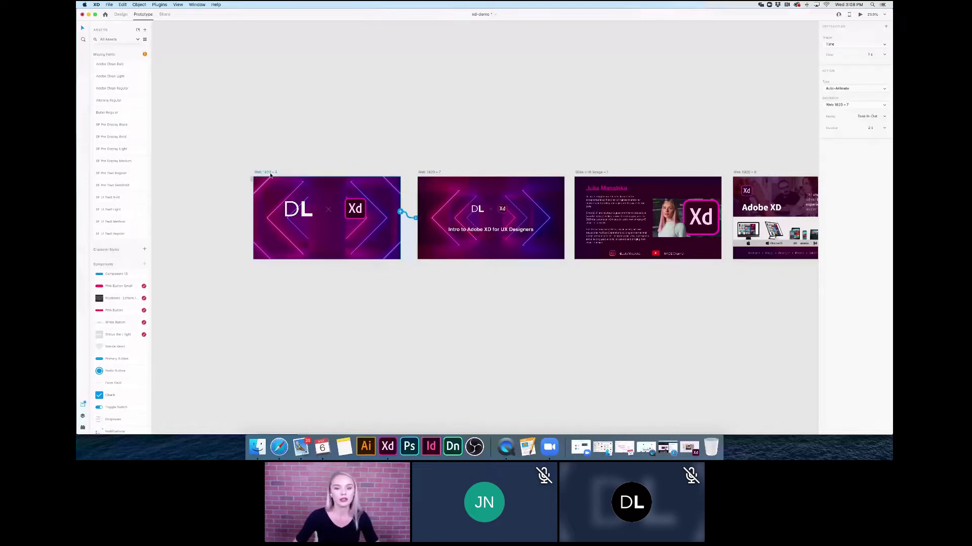
pyautogui.hscroll(-2, 410, 220)
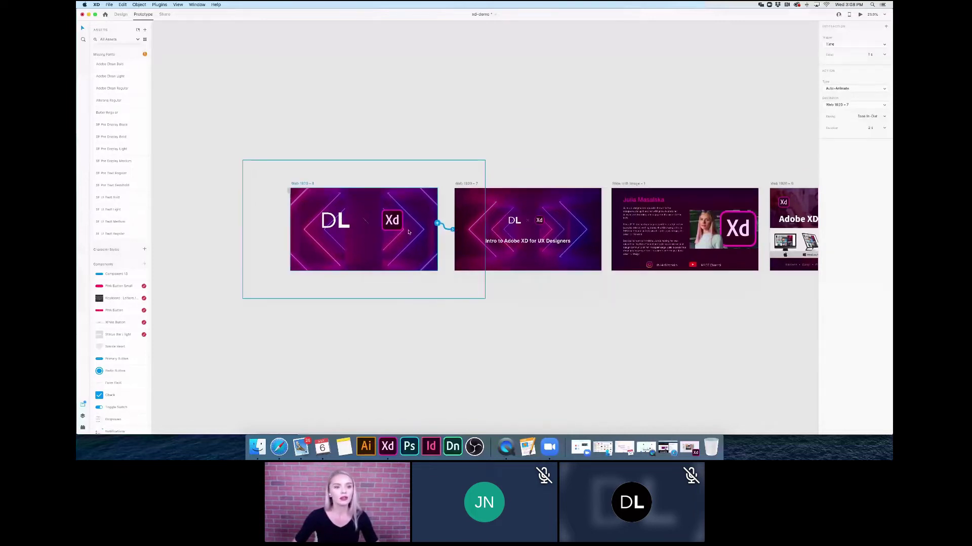
pyautogui.scroll(3, 410, 219)
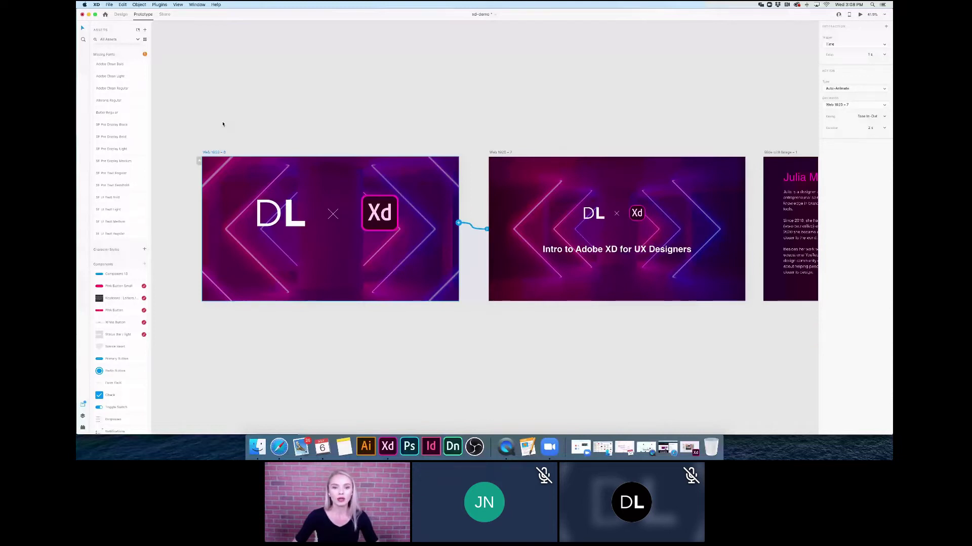
pyautogui.click(860, 15)
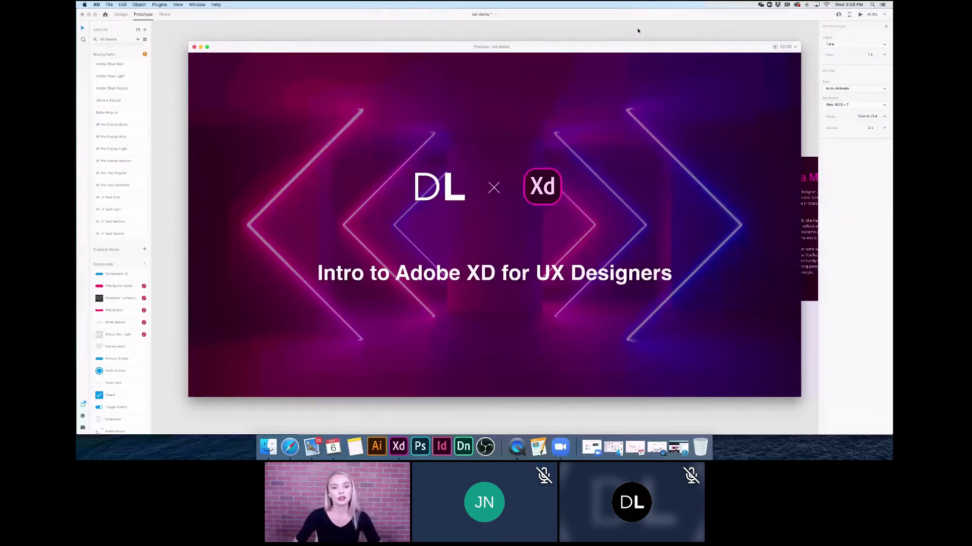
pyautogui.click(195, 47)
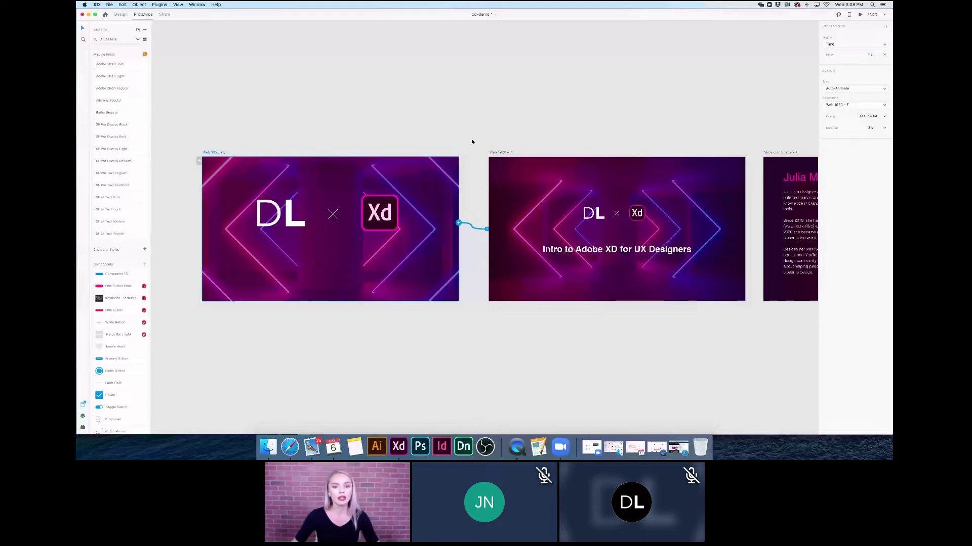
# Examine the link creation settings in Share mode and return to Design mode.
pyautogui.click(165, 15)
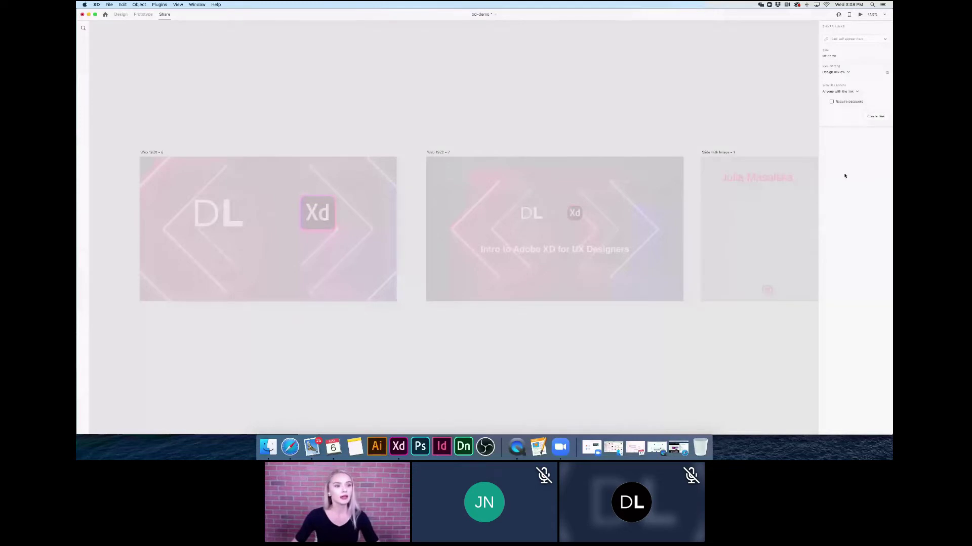
pyautogui.click(120, 14)
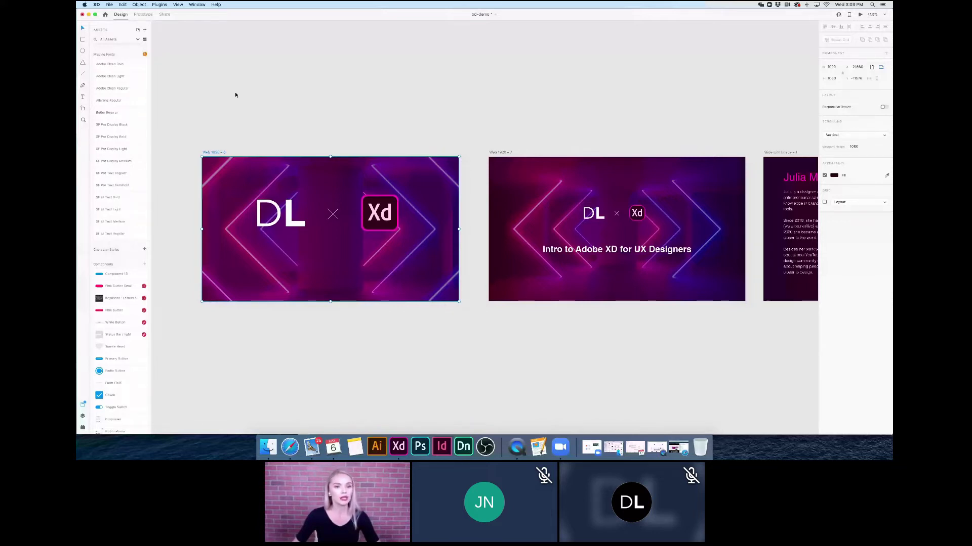
# Draw a trial rectangle overlapping the upper edge of the opening DL × Xd artboard and delete it.
pyautogui.hscroll(-2, 235, 95)
pyautogui.press('r')
pyautogui.moveTo(255, 127); pyautogui.dragTo(333, 187)
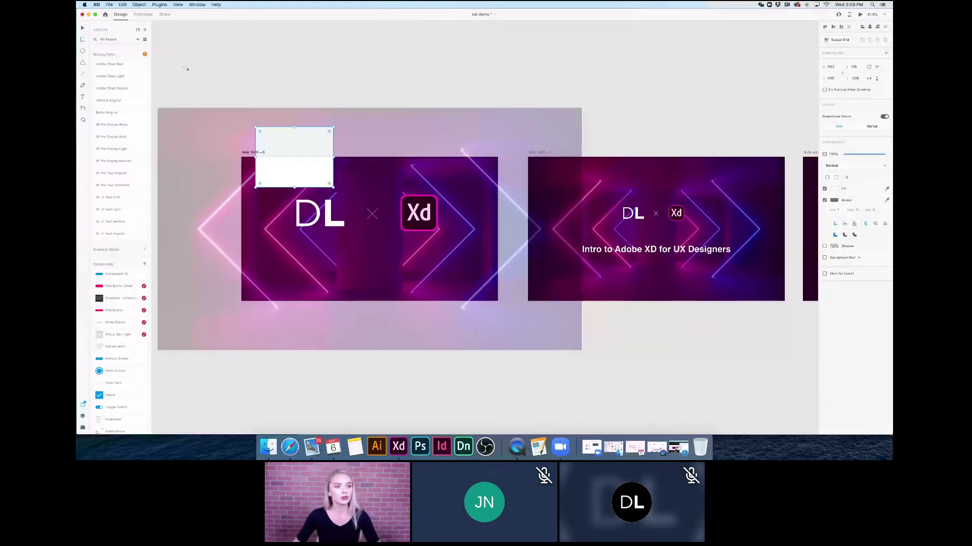
pyautogui.press('Delete')
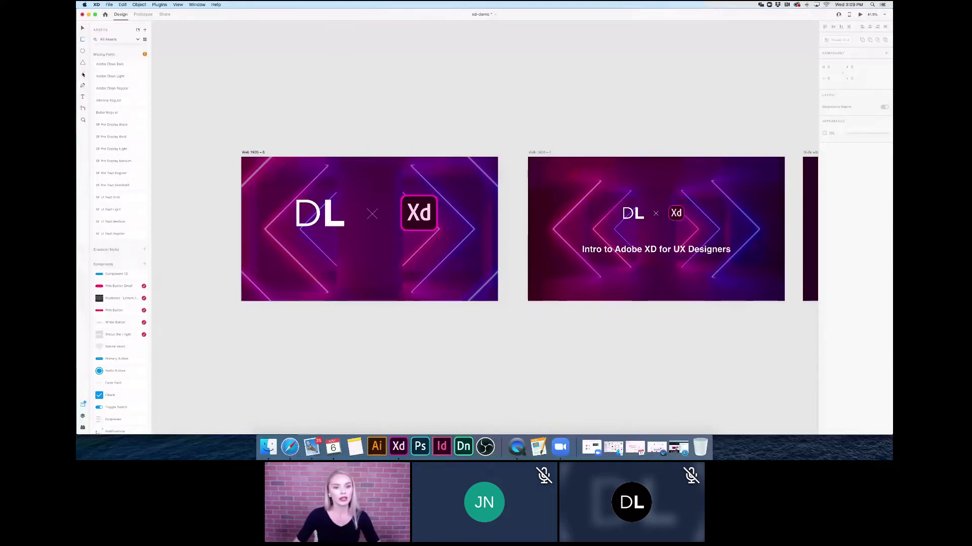
# Draw a curved U-shaped path with the Pen tool above the opening DL × Xd artboard and delete it.
pyautogui.click(83, 85)
pyautogui.click(325, 120)
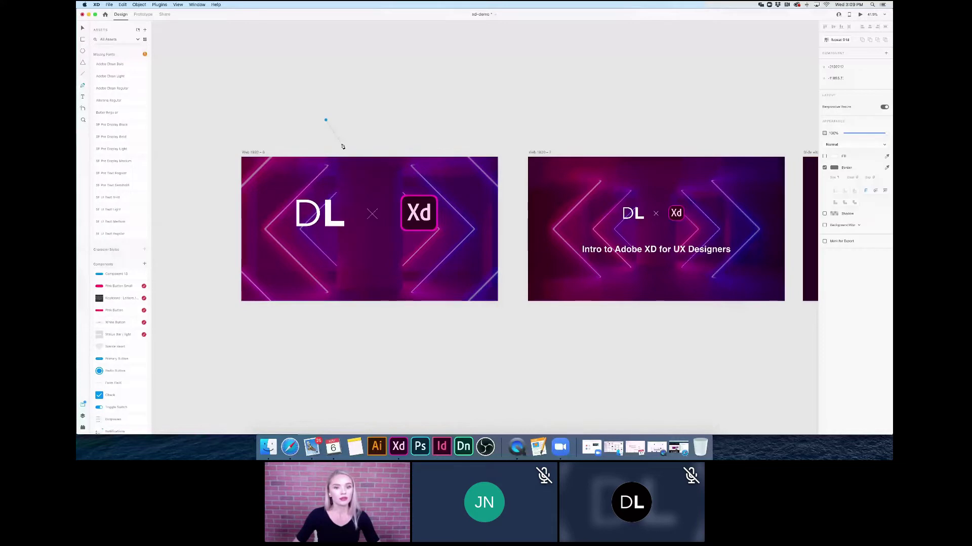
pyautogui.moveTo(376, 139); pyautogui.dragTo(385, 101)
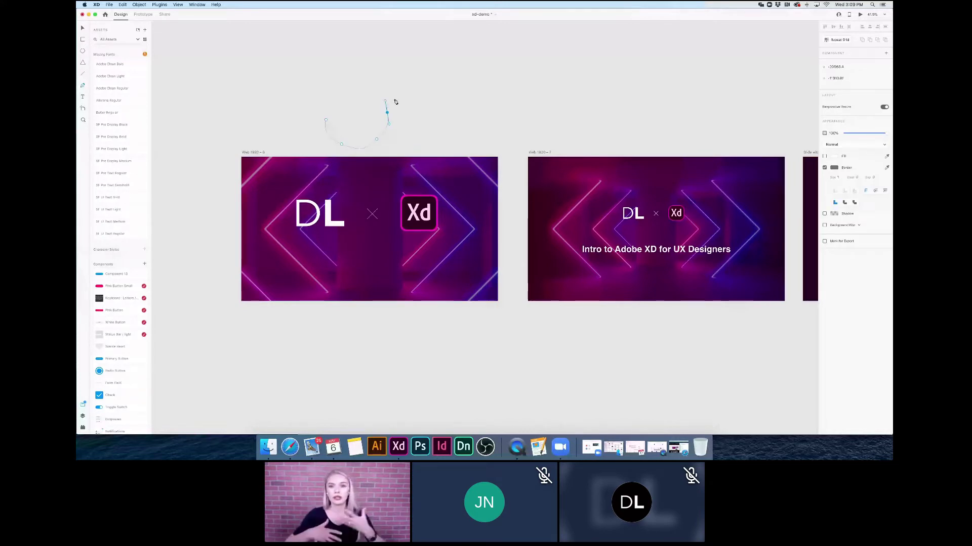
pyautogui.press('Escape')
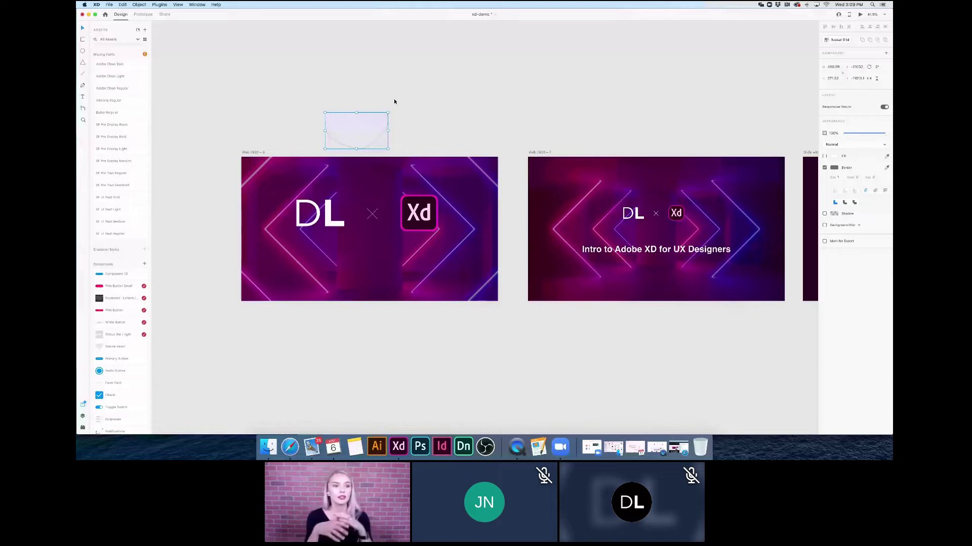
pyautogui.press('Delete')
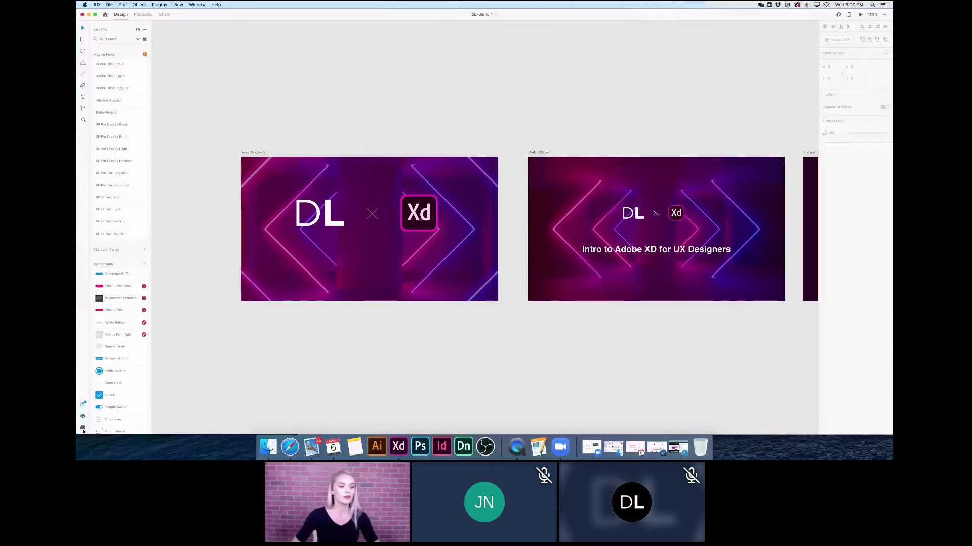
# Hide and redisplay the document assets, look through them and open the CC Libraries.
pyautogui.click(83, 405)
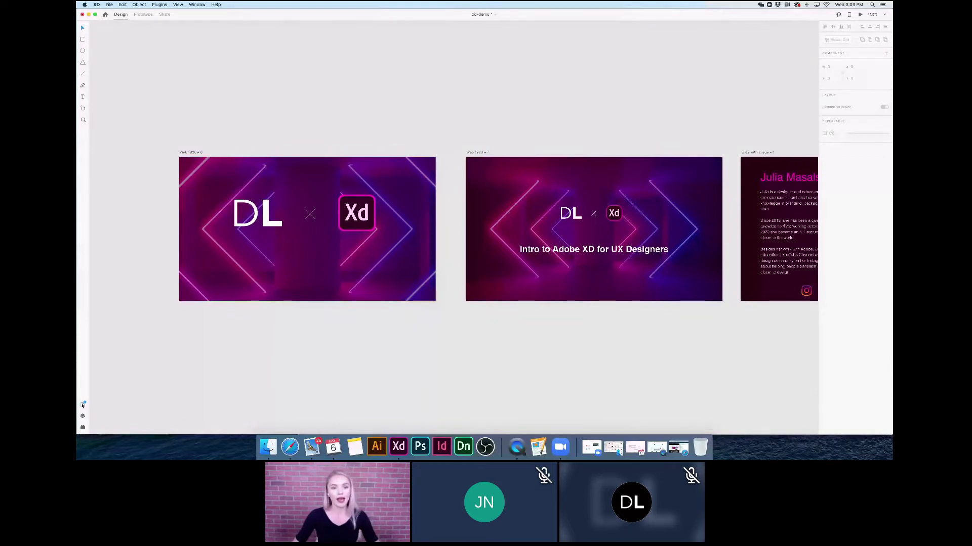
pyautogui.click(83, 404)
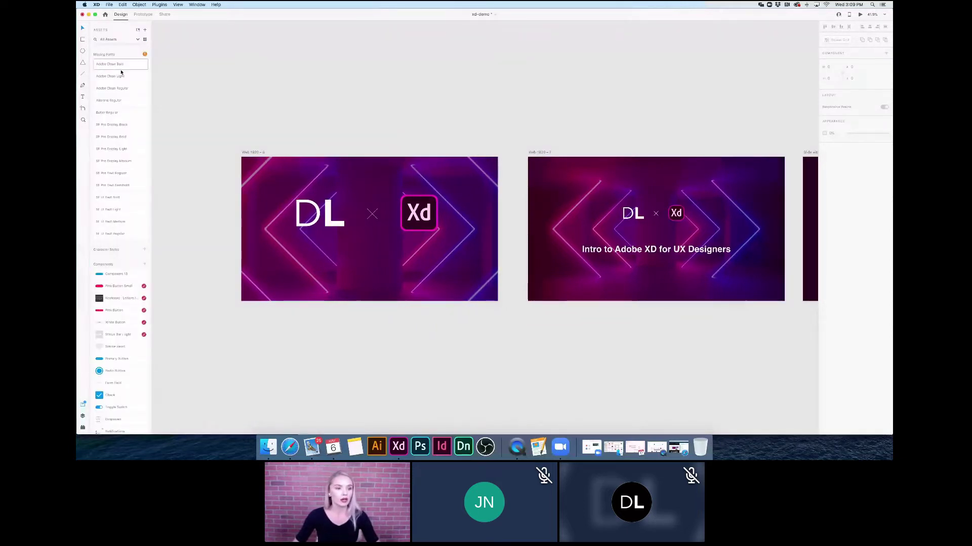
pyautogui.scroll(-2, 122, 255)
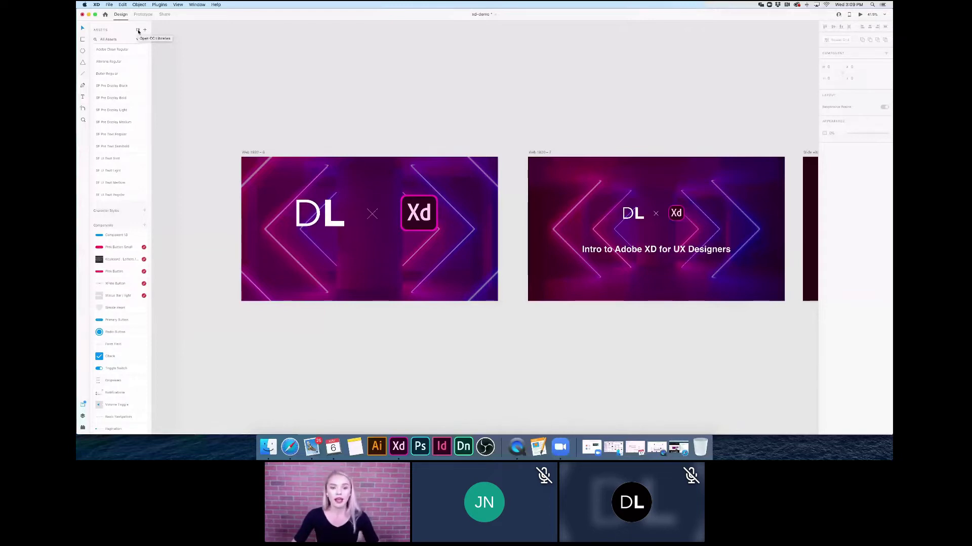
pyautogui.click(138, 31)
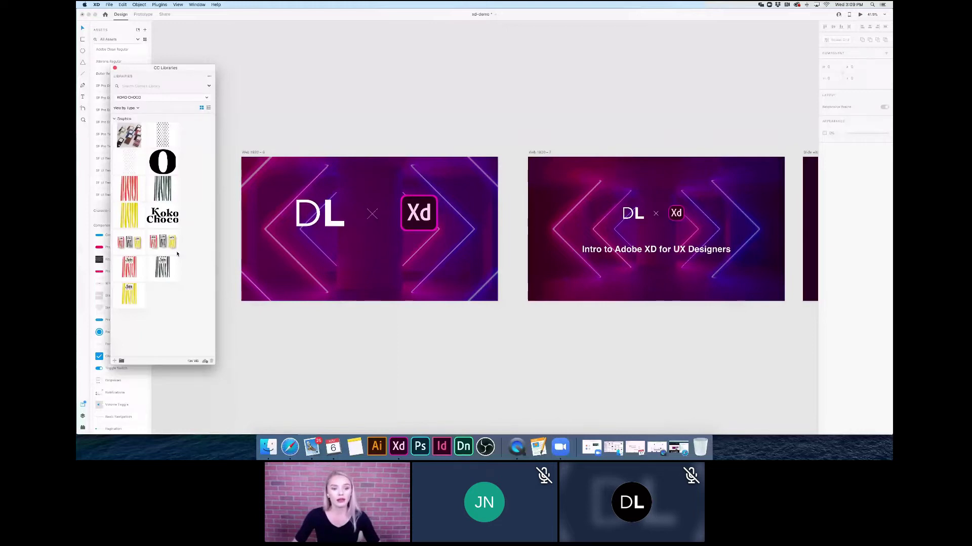
# Place the Koko Choco logo from the KOKO CHOCO library below the opening DL × Xd artboard and enlarge it.
pyautogui.moveTo(162, 215); pyautogui.dragTo(307, 285)
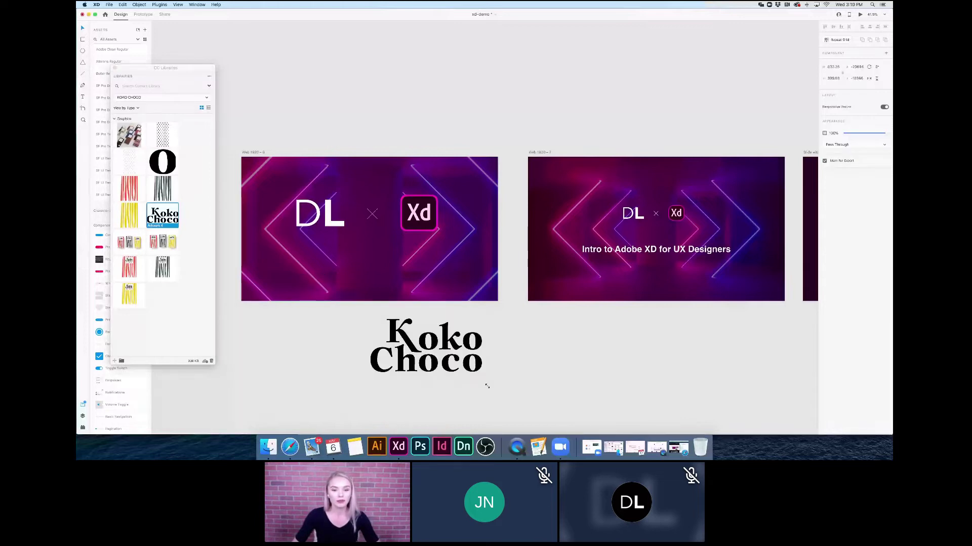
pyautogui.moveTo(487, 386); pyautogui.dragTo(531, 397)
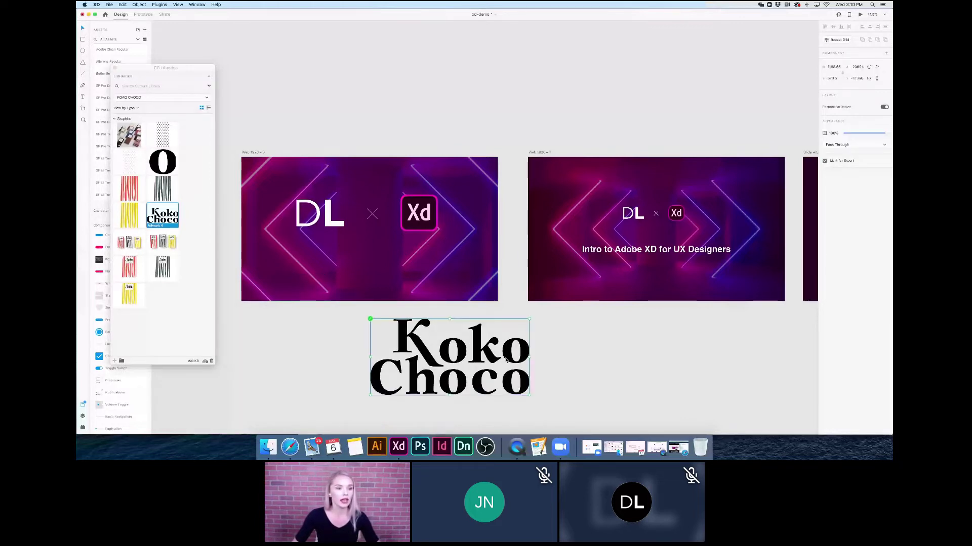
pyautogui.press('Escape')
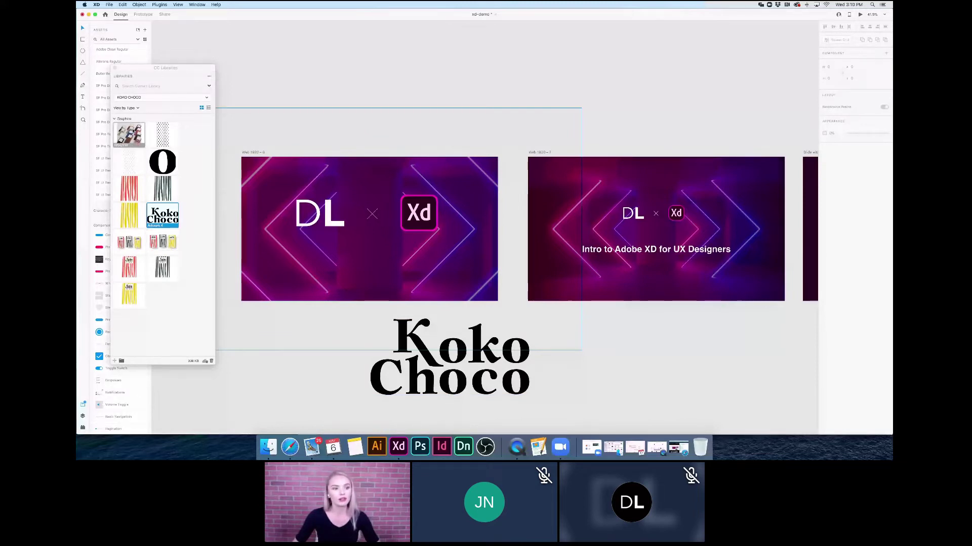
# Look over the list of available libraries without switching from KOKO CHOCO, and close CC Libraries.
pyautogui.click(147, 97)
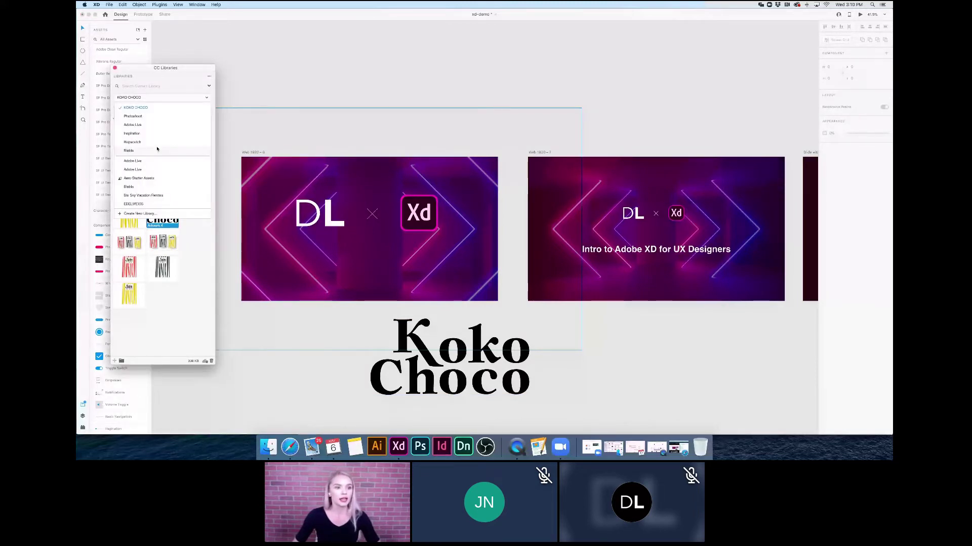
pyautogui.click(163, 100)
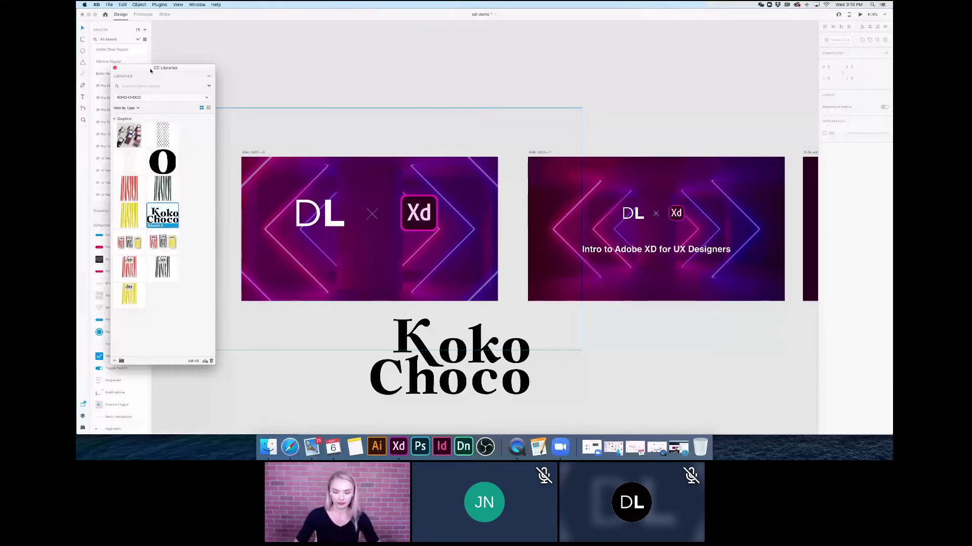
pyautogui.click(115, 68)
# Delete the Koko Choco logo below the opening DL × Xd artboard.
pyautogui.click(495, 377)
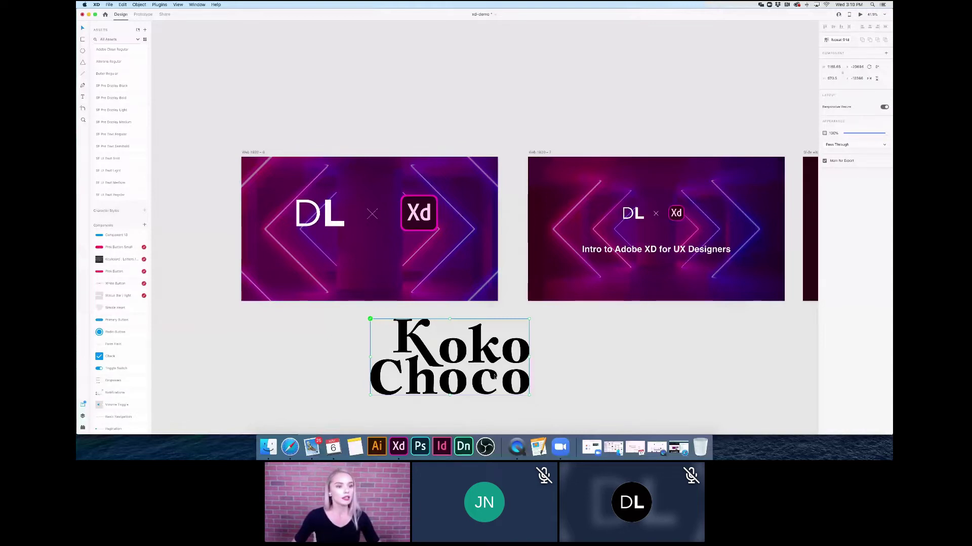
pyautogui.press('Delete')
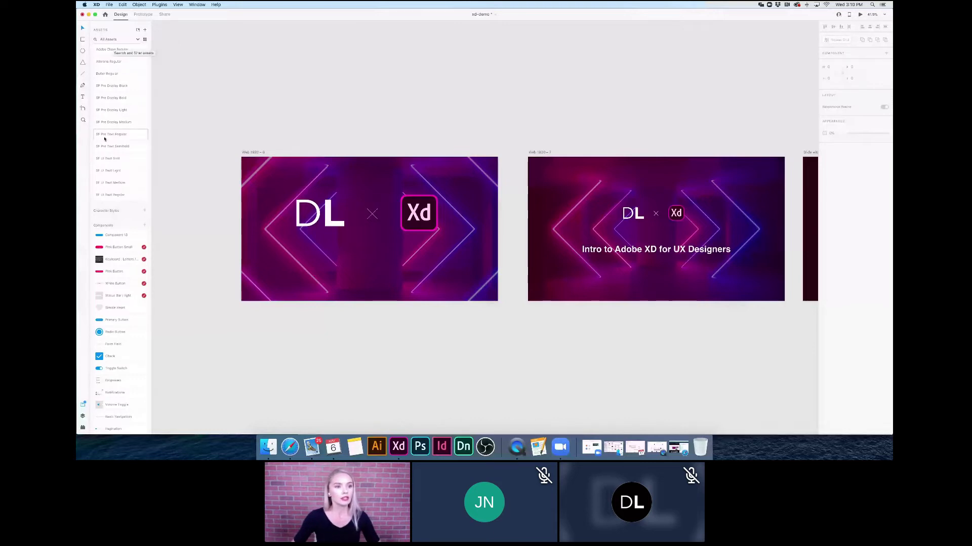
# Look through the missing fonts, character styles and components in the document assets.
pyautogui.scroll(-1, 104, 109)
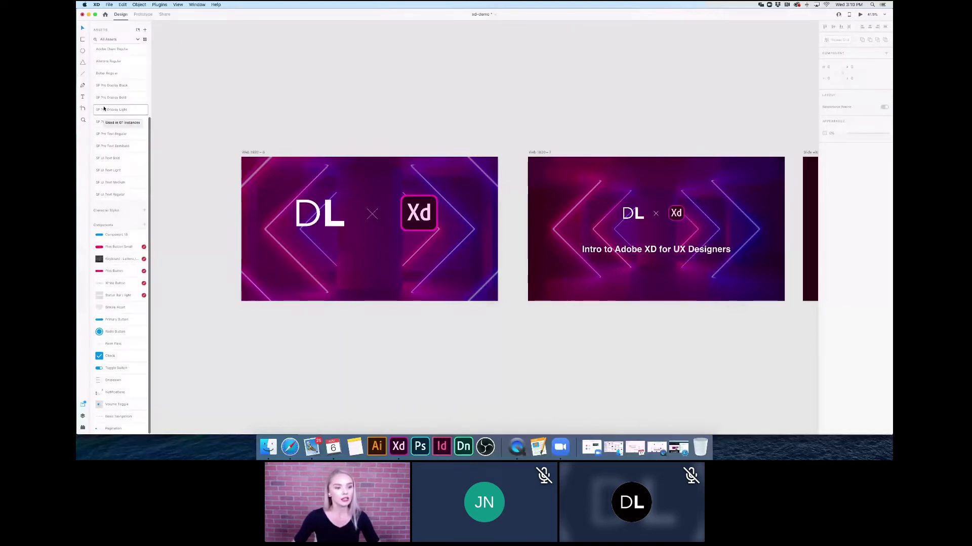
pyautogui.scroll(3, 104, 109)
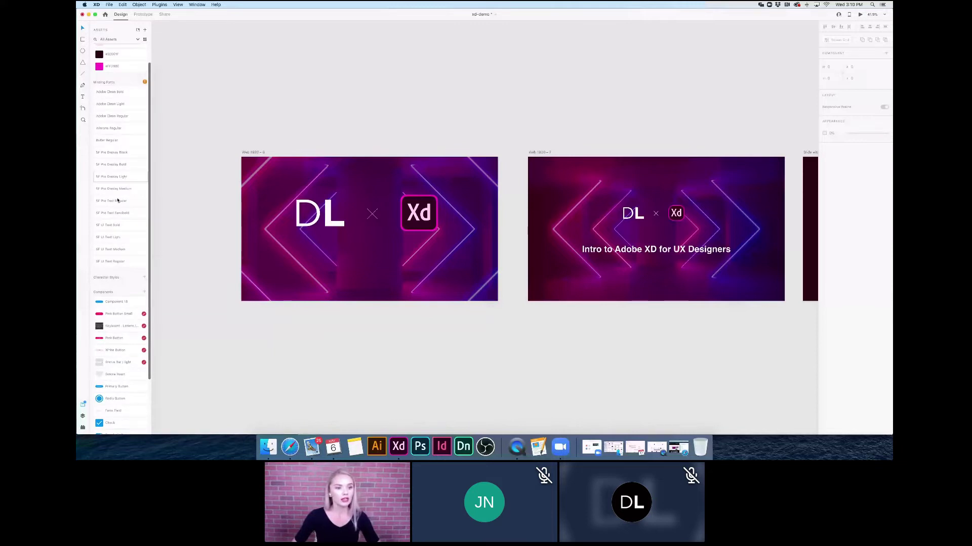
pyautogui.scroll(-3, 105, 323)
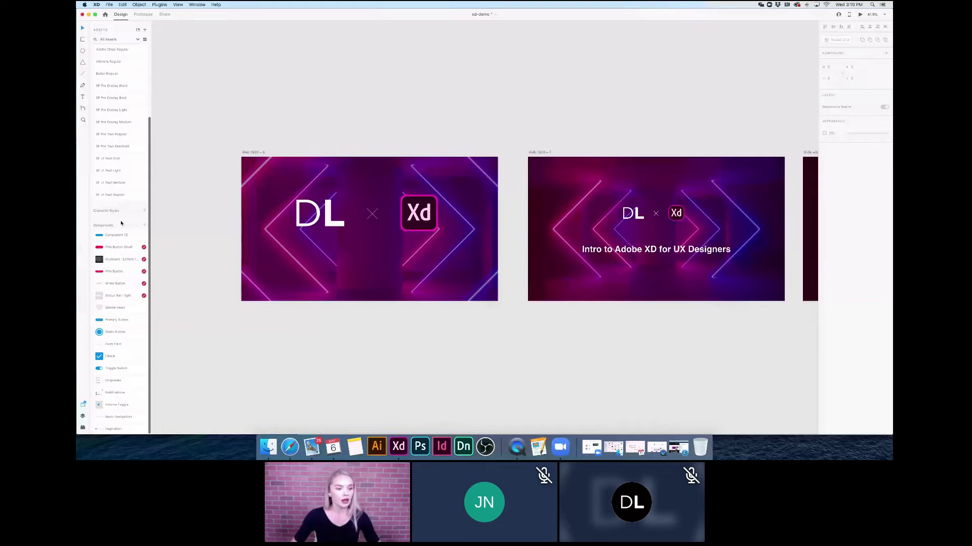
pyautogui.scroll(-1, 516, 377)
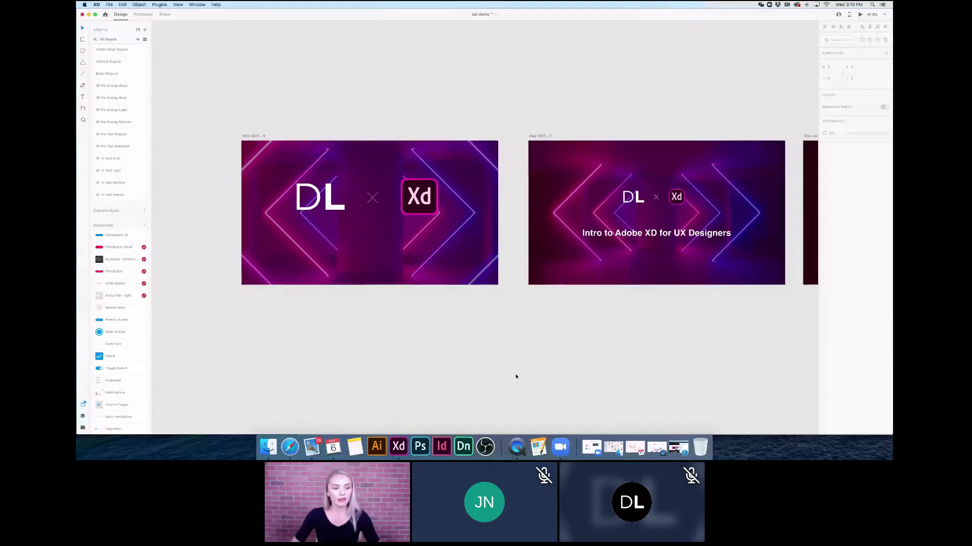
# Look through the document's artboard list in the layers and display the installed plugins.
pyautogui.click(83, 416)
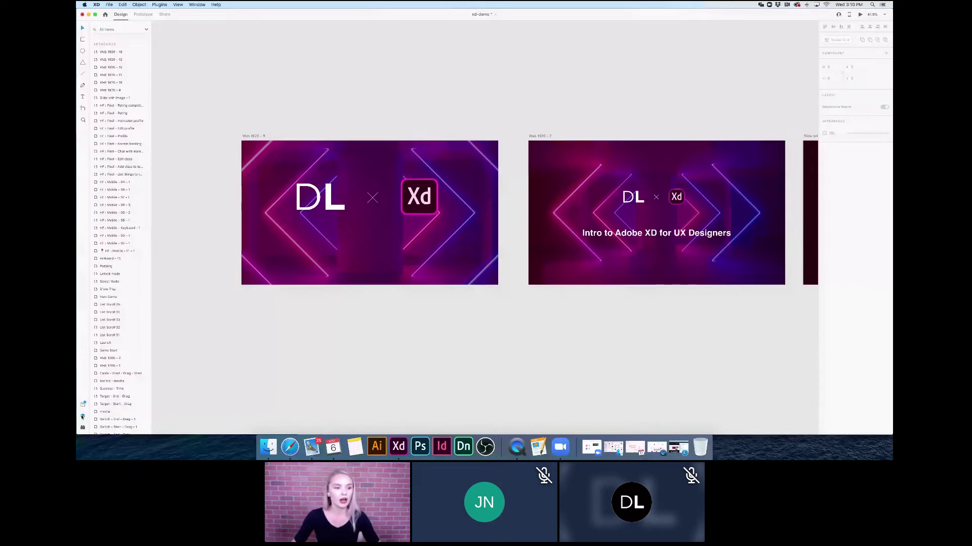
pyautogui.scroll(-15, 121, 214)
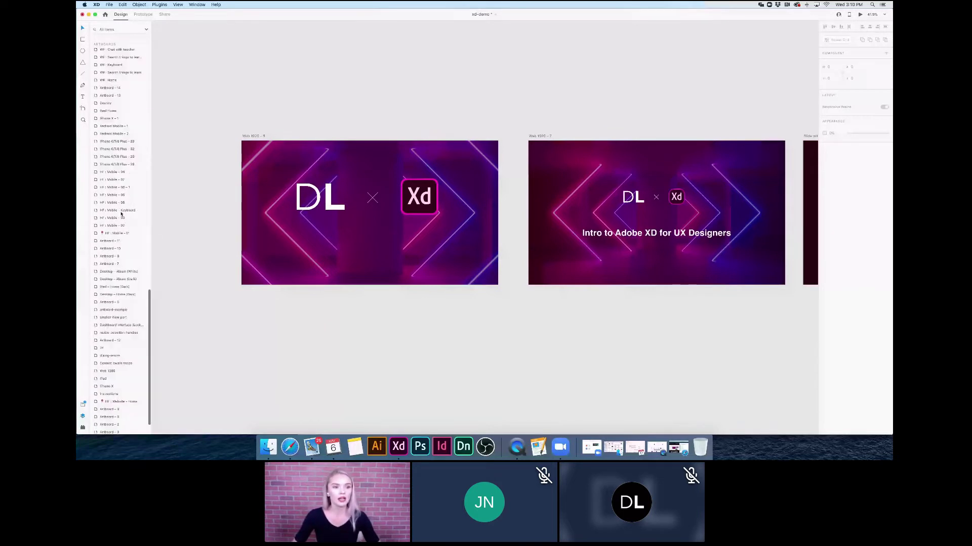
pyautogui.scroll(8, 121, 215)
pyautogui.scroll(10, 121, 215)
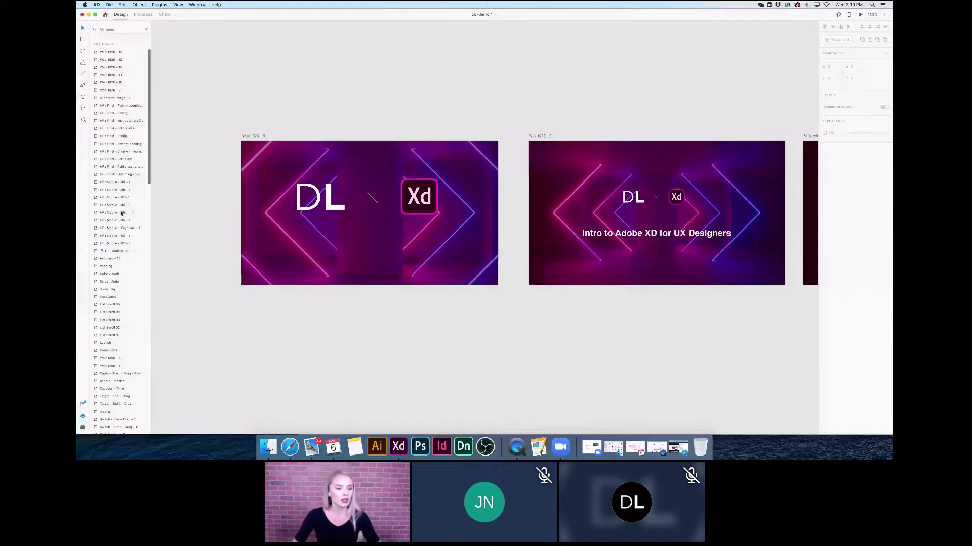
pyautogui.scroll(-10, 121, 215)
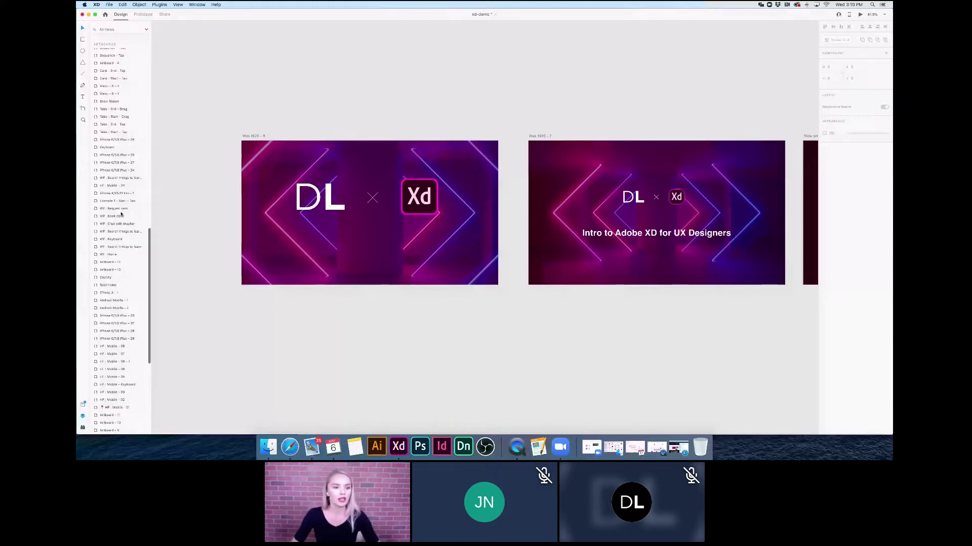
pyautogui.scroll(-7, 121, 214)
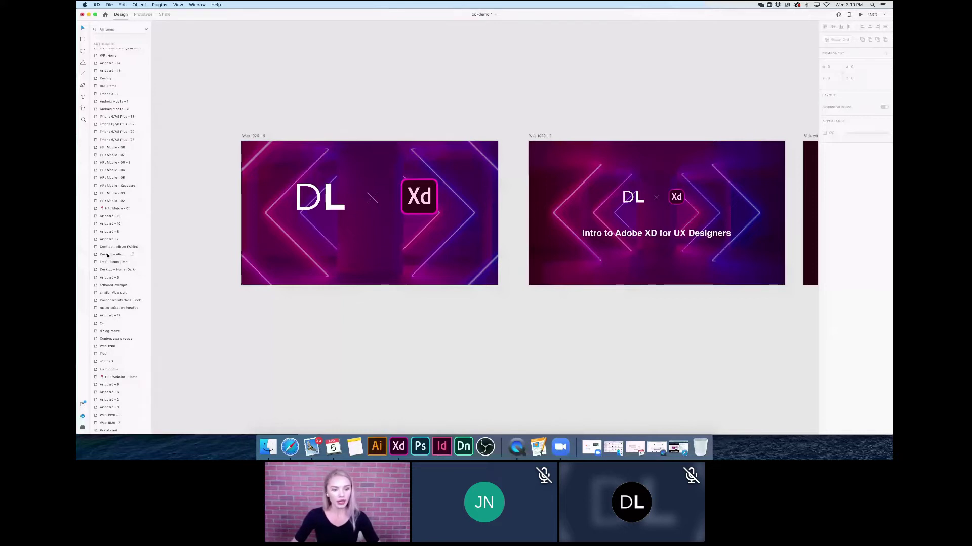
pyautogui.click(82, 429)
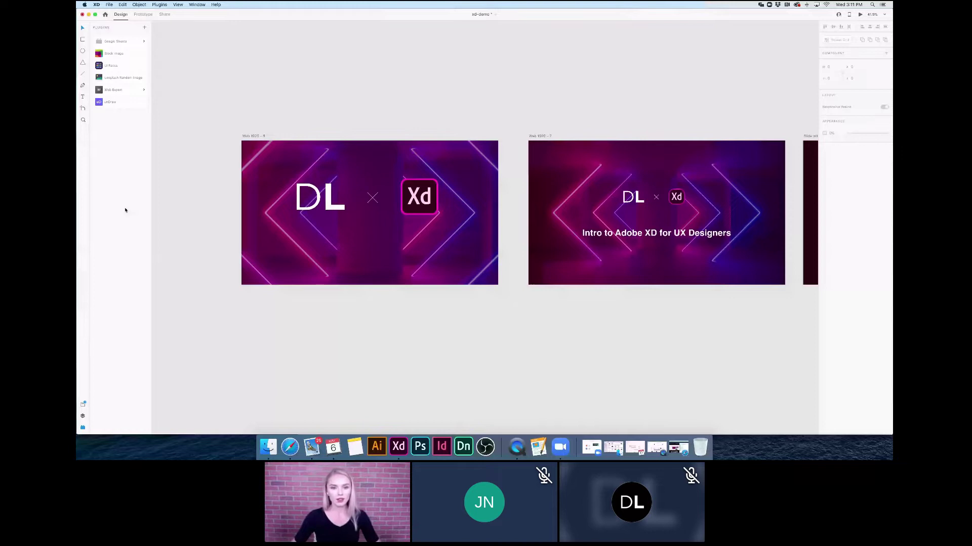
# Find the website home artboard labelled Repeat Grid and examine its Featured Courses and Top Rated sections.
pyautogui.scroll(-5, 187, 238)
pyautogui.scroll(-3, 188, 240)
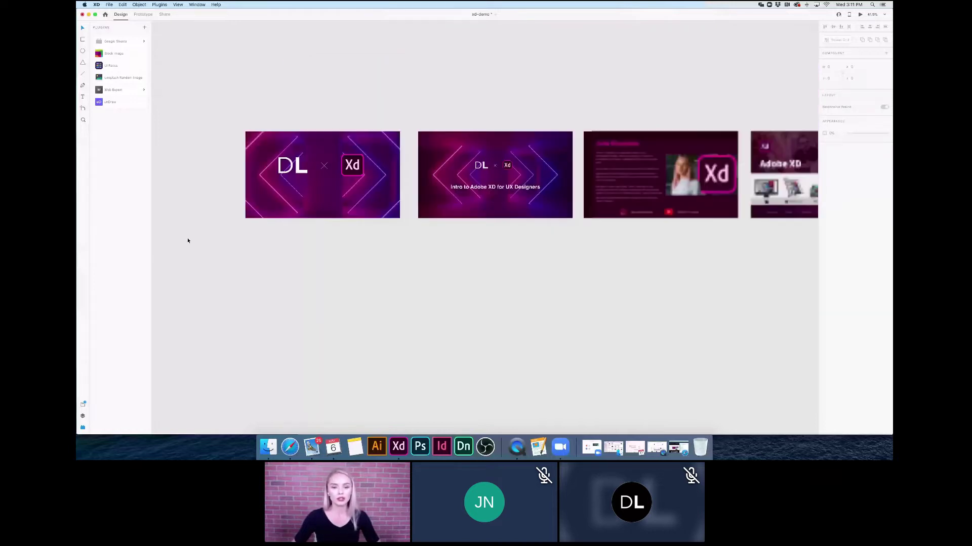
pyautogui.scroll(-2, 188, 240)
pyautogui.scroll(-5, 188, 240)
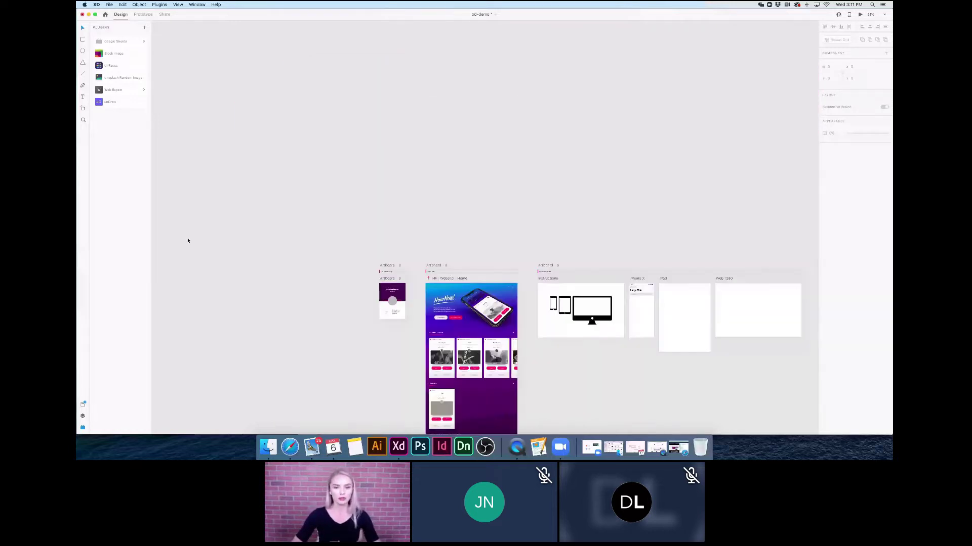
pyautogui.scroll(-5, 187, 240)
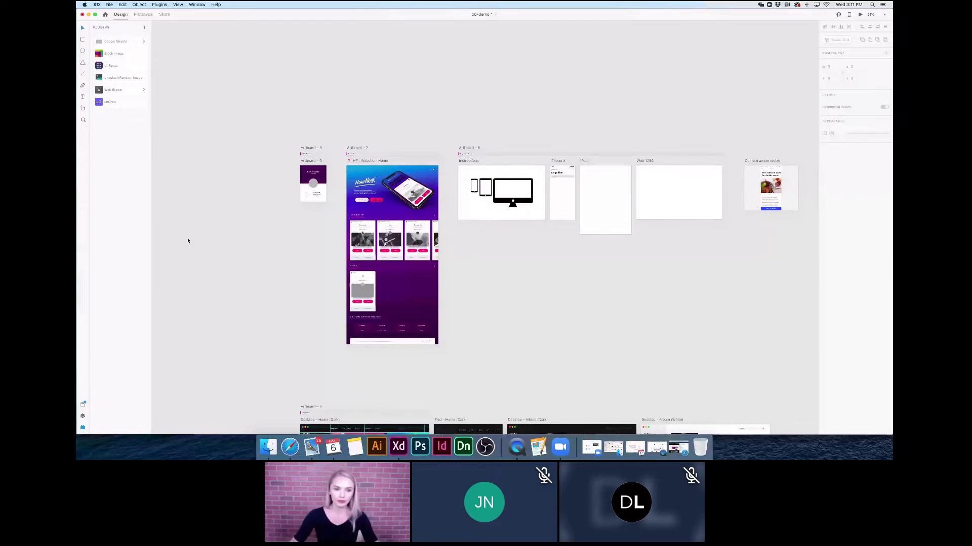
pyautogui.hscroll(2, 187, 240)
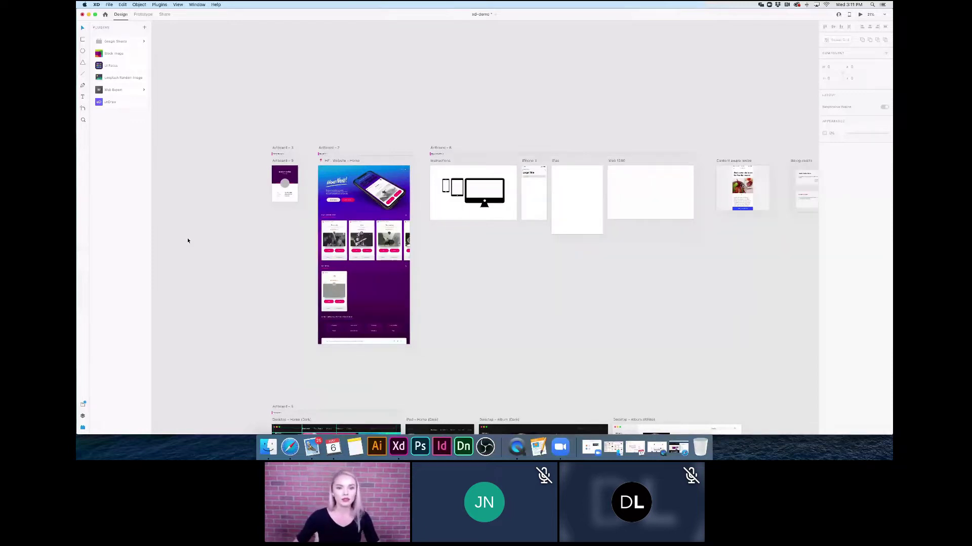
pyautogui.scroll(-2, 417, 303)
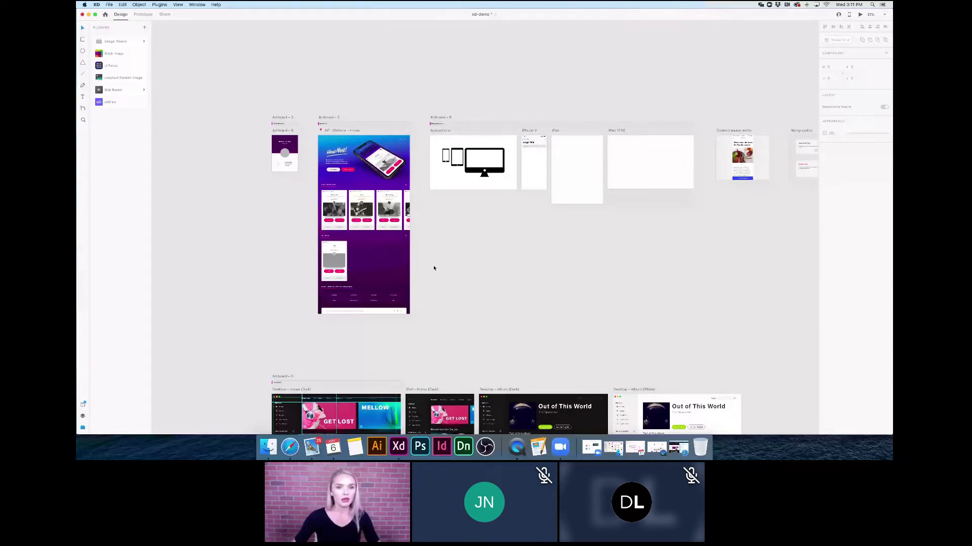
pyautogui.scroll(3, 400, 270)
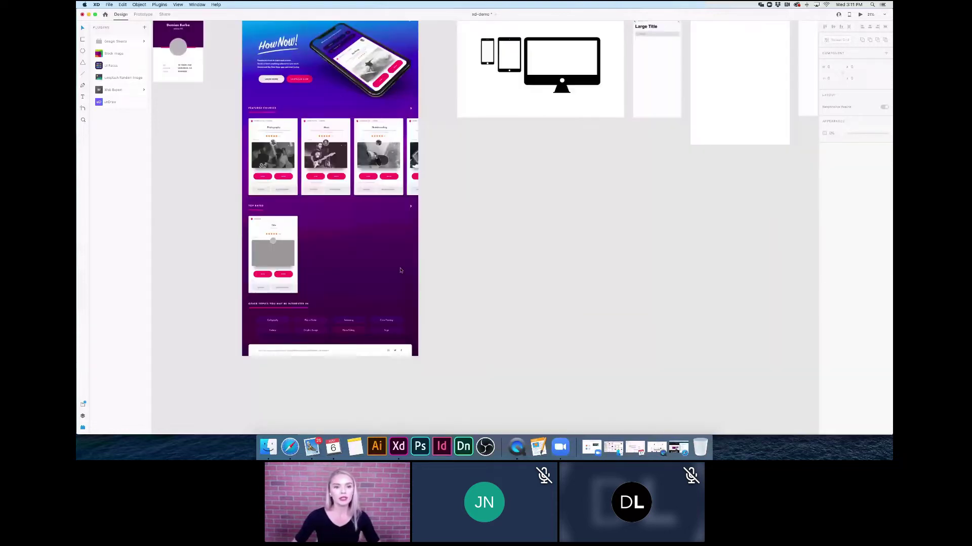
pyautogui.scroll(3, 400, 271)
pyautogui.scroll(5, 399, 270)
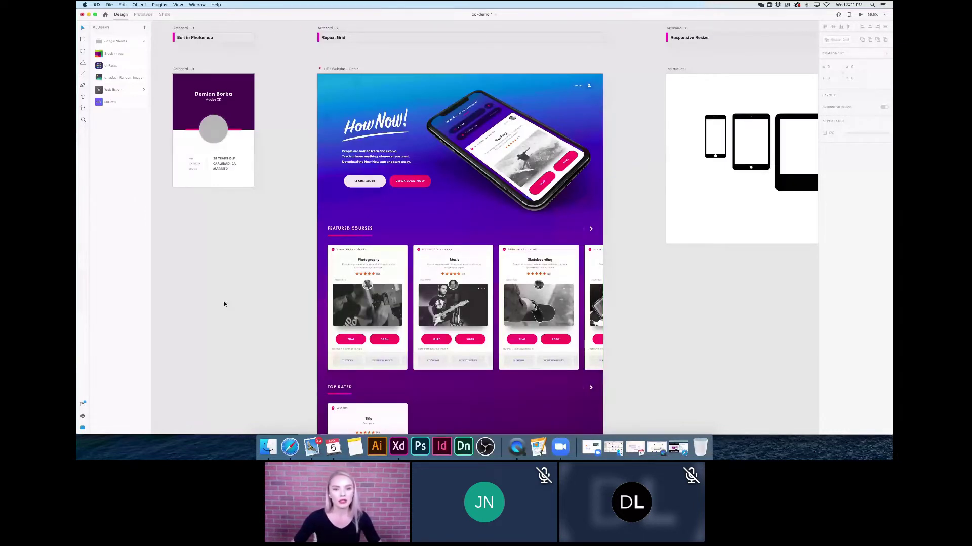
pyautogui.scroll(-3, 224, 304)
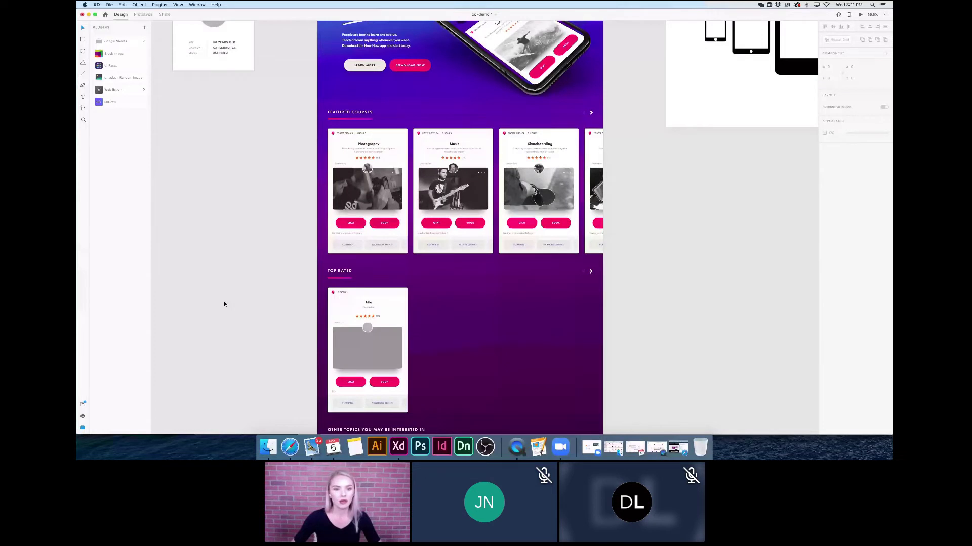
pyautogui.scroll(-1, 427, 188)
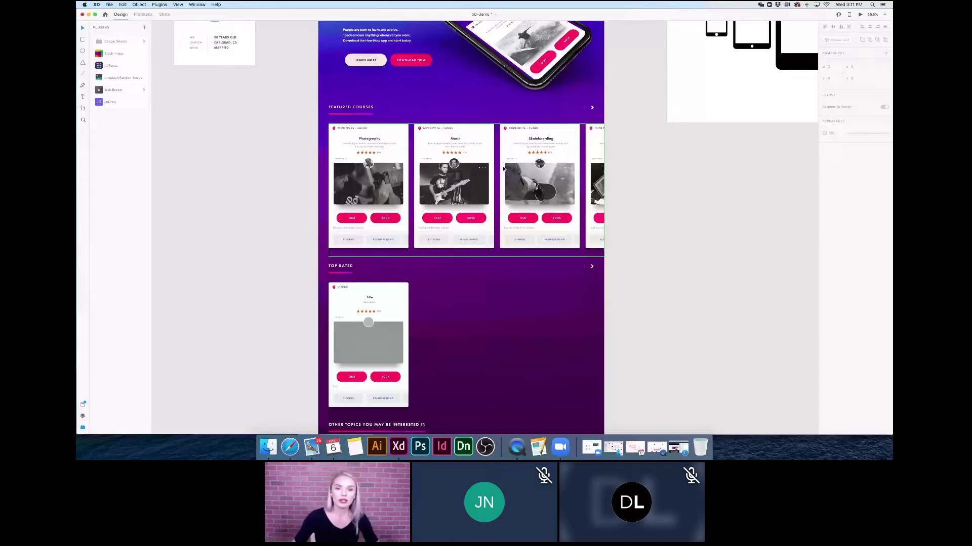
pyautogui.scroll(-2, 552, 318)
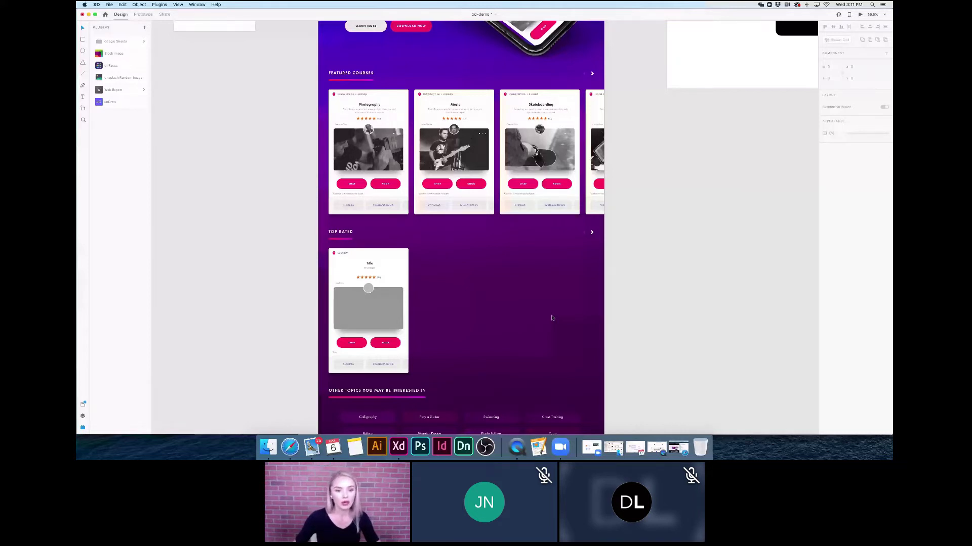
pyautogui.scroll(-3, 552, 318)
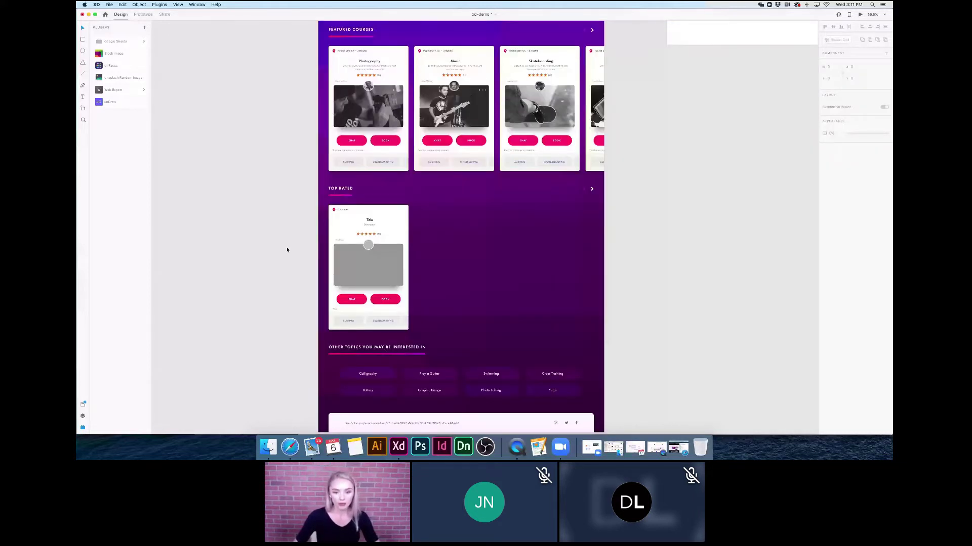
# Turn the Top Rated card into a Repeat Grid and extend it across the artboard with a partial second row.
pyautogui.moveTo(312, 203); pyautogui.dragTo(414, 310)
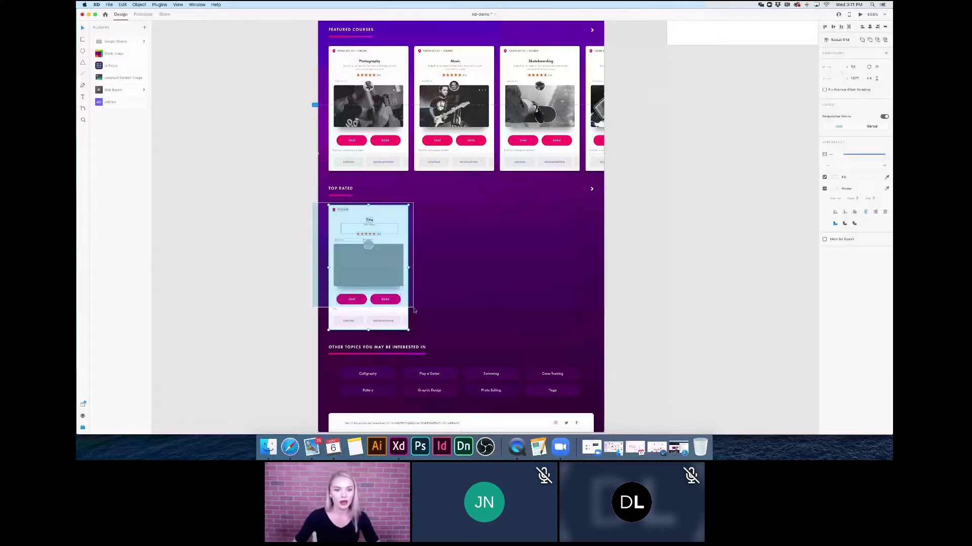
pyautogui.moveTo(414, 311); pyautogui.dragTo(414, 310)
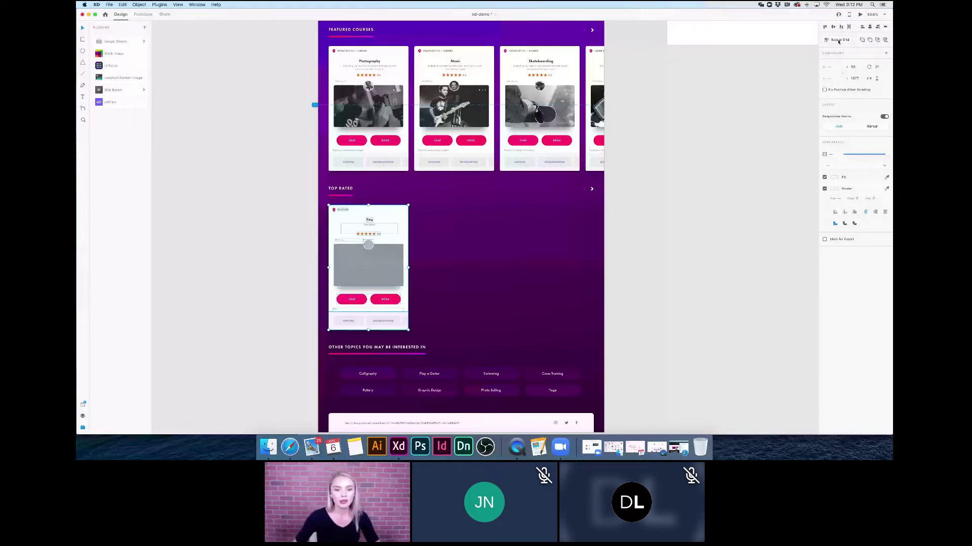
pyautogui.click(839, 40)
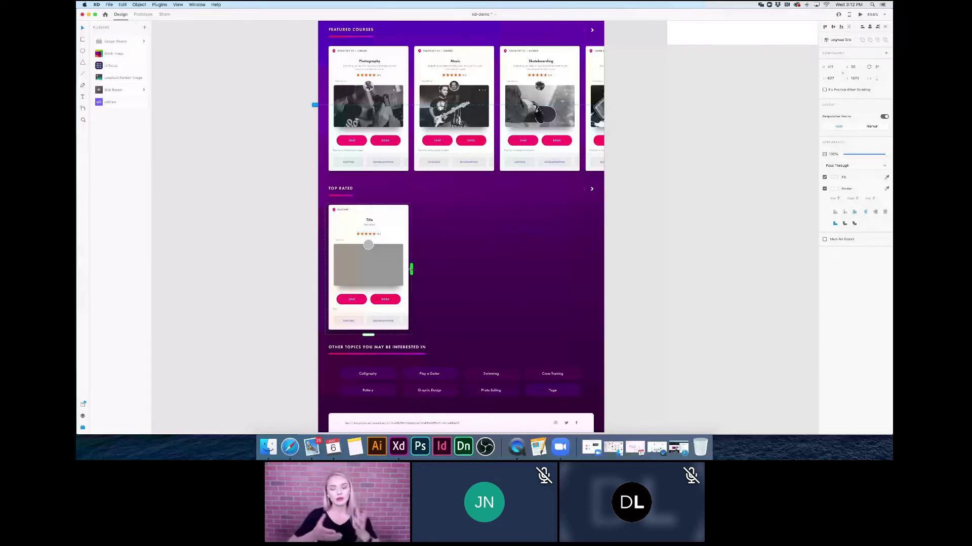
pyautogui.moveTo(411, 269); pyautogui.dragTo(529, 308)
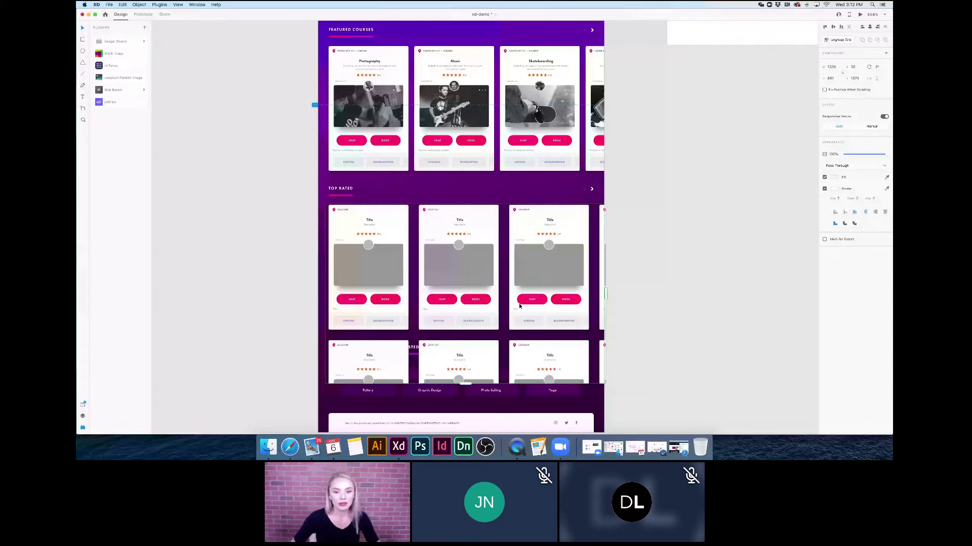
# Widen the column and row gaps of the Top Rated card grid slightly.
pyautogui.moveTo(504, 305); pyautogui.dragTo(544, 306)
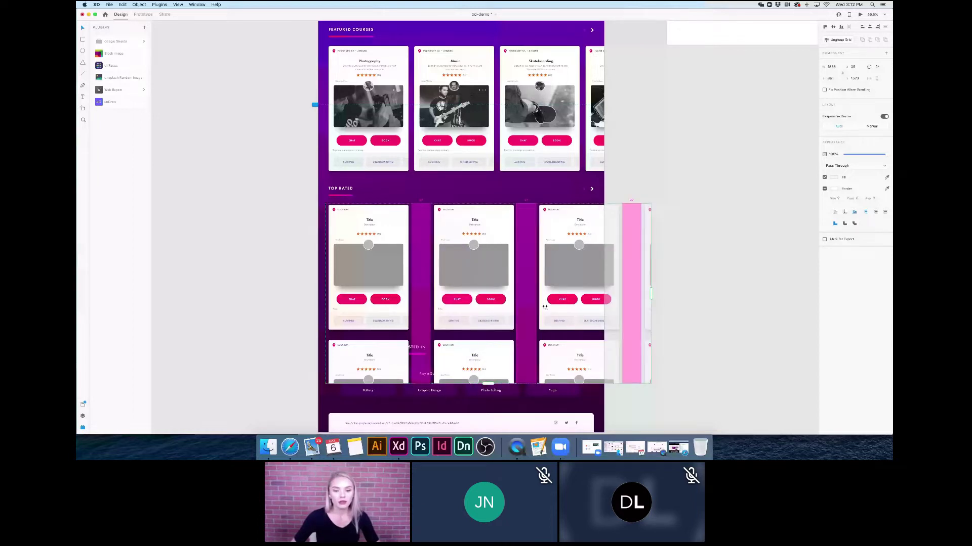
pyautogui.moveTo(544, 307); pyautogui.dragTo(536, 307)
pyautogui.moveTo(465, 338); pyautogui.dragTo(465, 348)
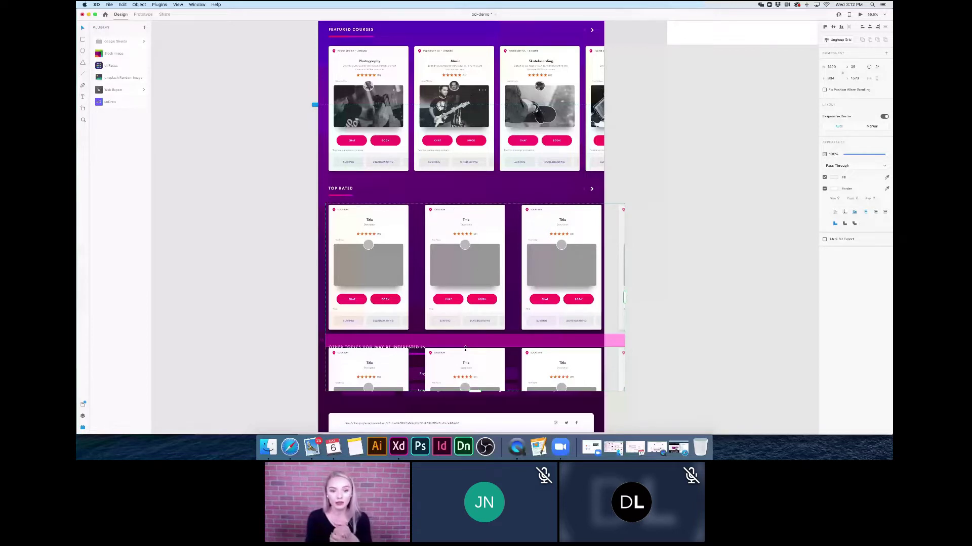
pyautogui.moveTo(465, 349); pyautogui.dragTo(465, 344)
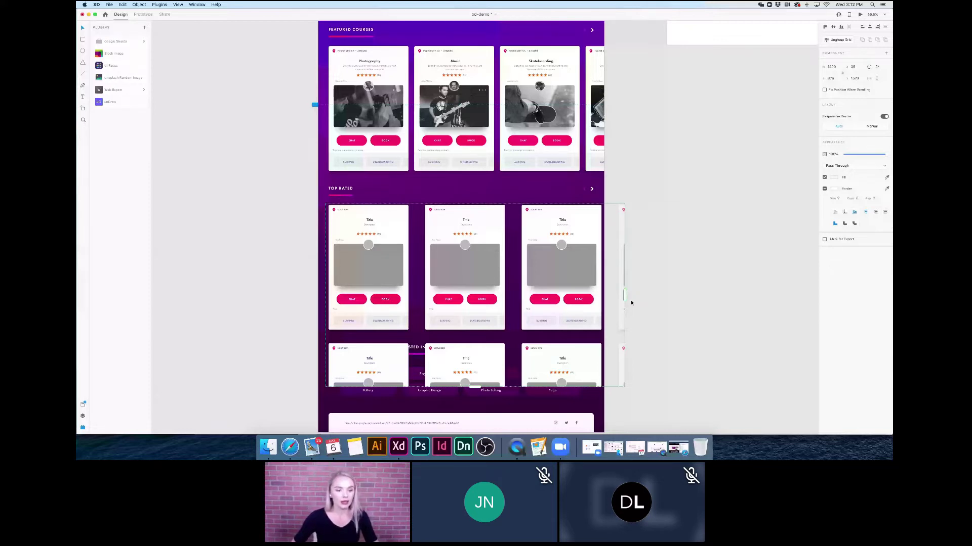
# Reduce the Top Rated Repeat Grid to a single row of cards that ends within the artboard's width.
pyautogui.moveTo(631, 303); pyautogui.dragTo(624, 353)
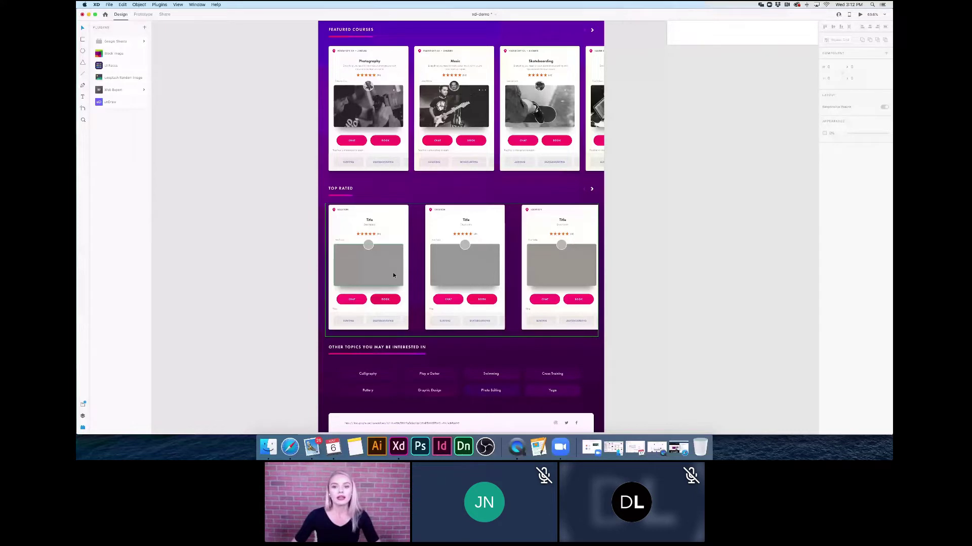
pyautogui.scroll(-1, 267, 260)
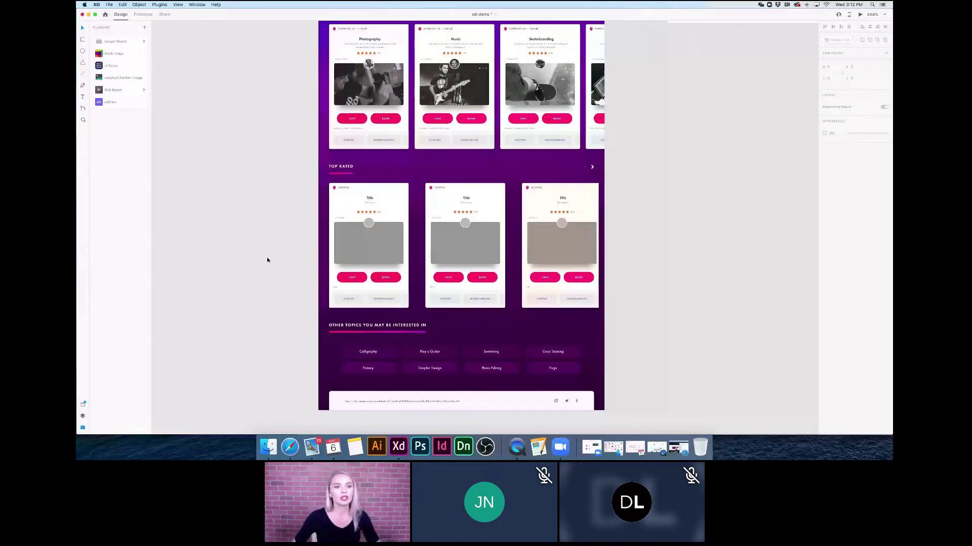
# Copy the iPhone header group onto the iPad artboard in the Responsive Resize section and stretch it to the artboard's full width.
pyautogui.hscroll(6, 267, 260)
pyautogui.hscroll(4, 268, 260)
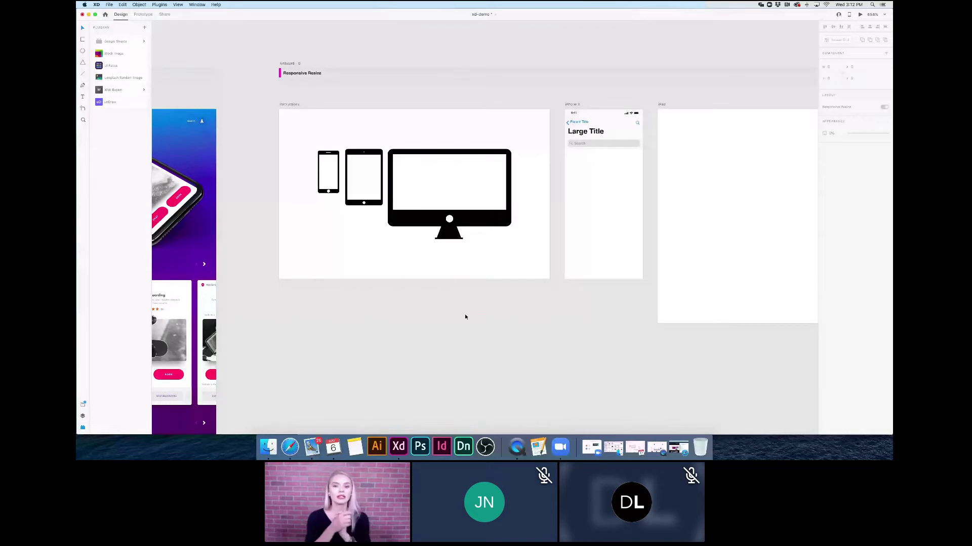
pyautogui.hscroll(3, 465, 317)
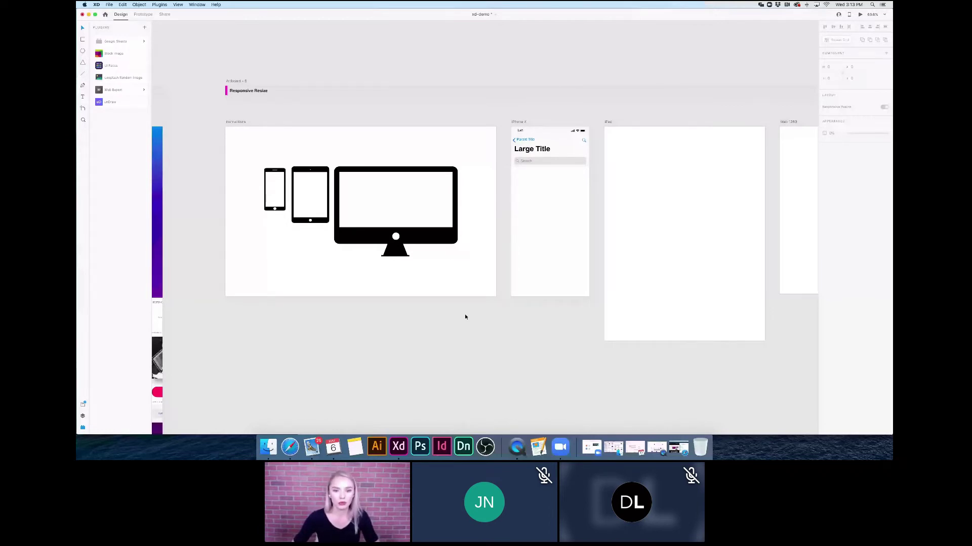
pyautogui.scroll(5, 498, 218)
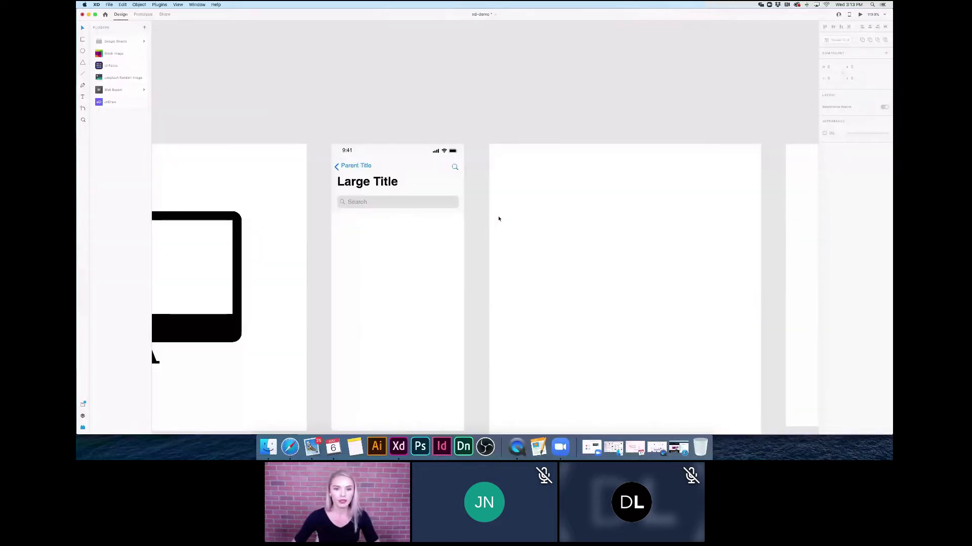
pyautogui.click(460, 175)
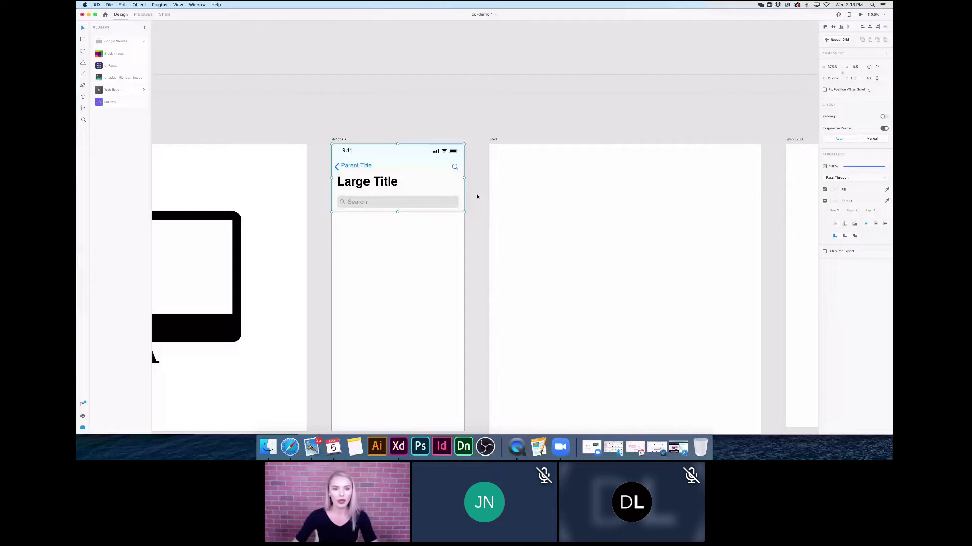
pyautogui.hscroll(5, 477, 197)
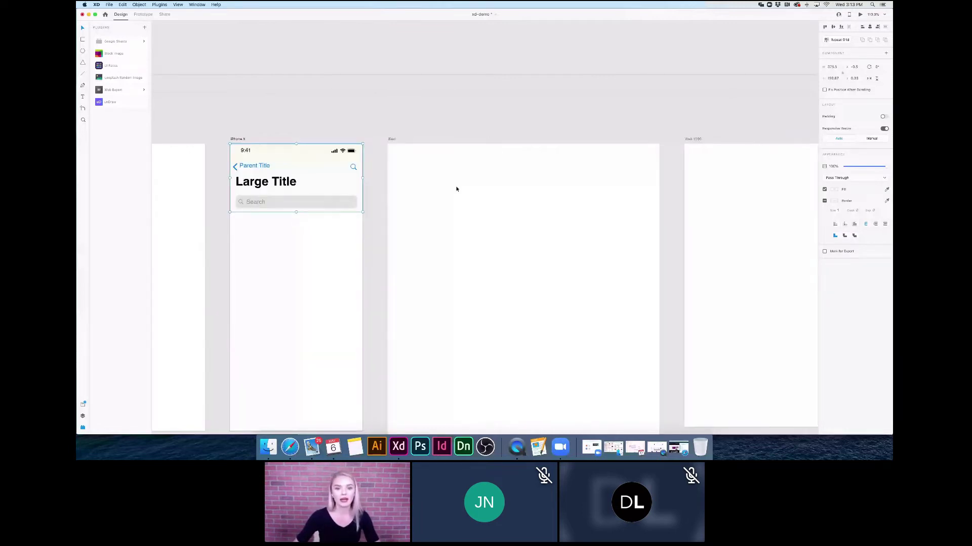
pyautogui.click(455, 189)
pyautogui.press('super+v')
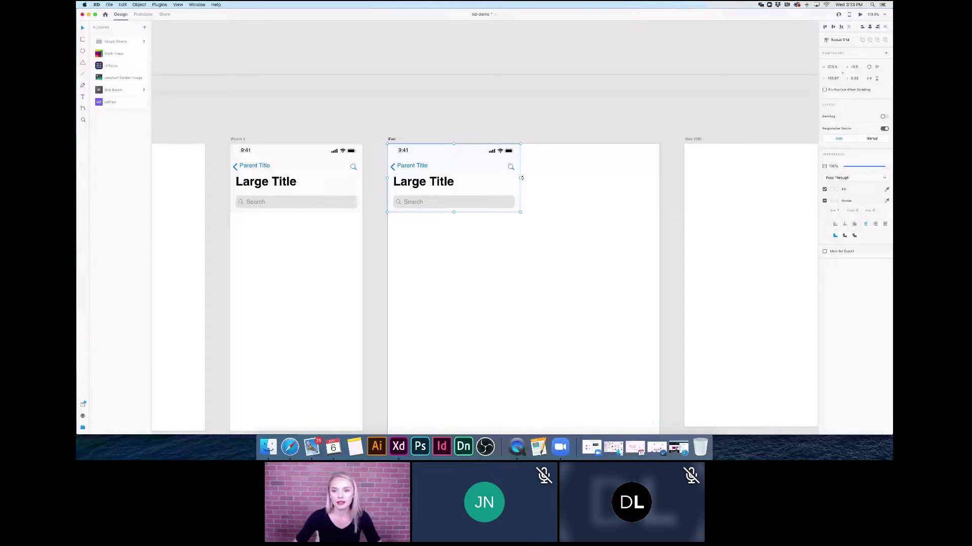
pyautogui.moveTo(520, 178); pyautogui.dragTo(613, 183)
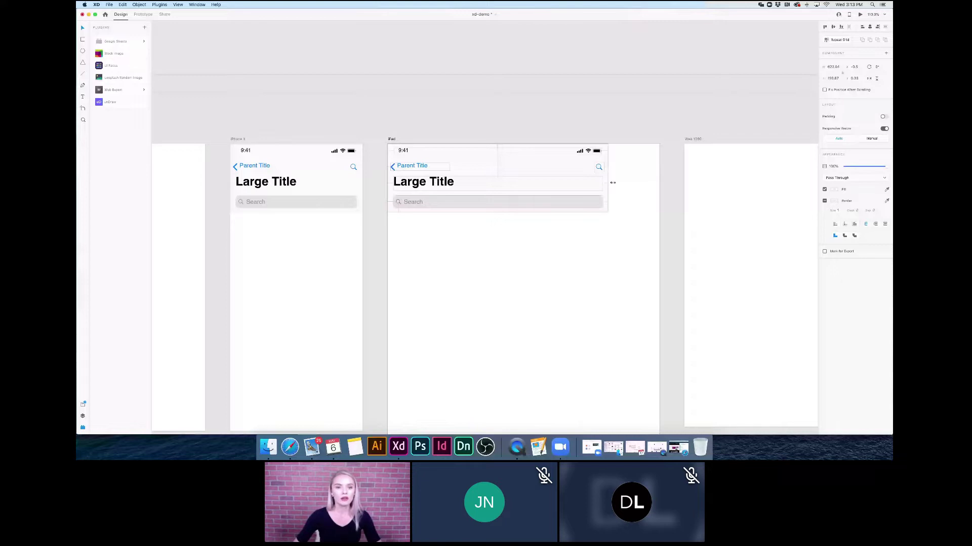
pyautogui.moveTo(613, 182); pyautogui.dragTo(659, 185)
# Copy the iPad header onto the Web 1280 artboard and stretch it to the artboard's full width.
pyautogui.hscroll(5, 672, 208)
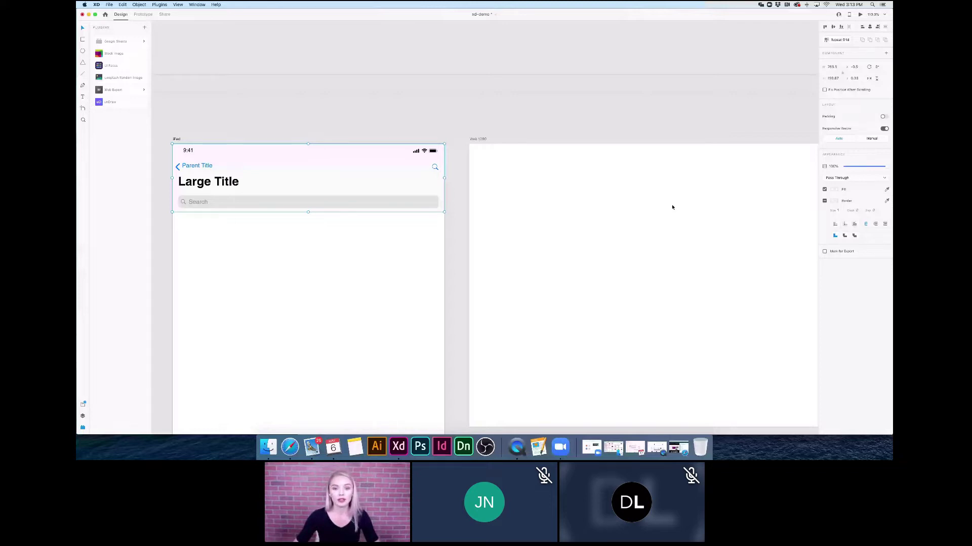
pyautogui.scroll(2, 673, 207)
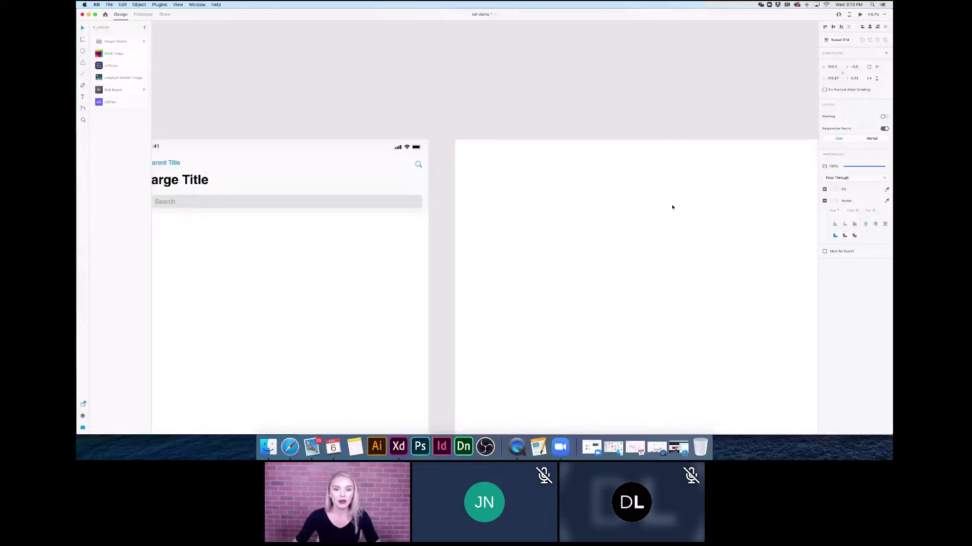
pyautogui.scroll(-5, 673, 208)
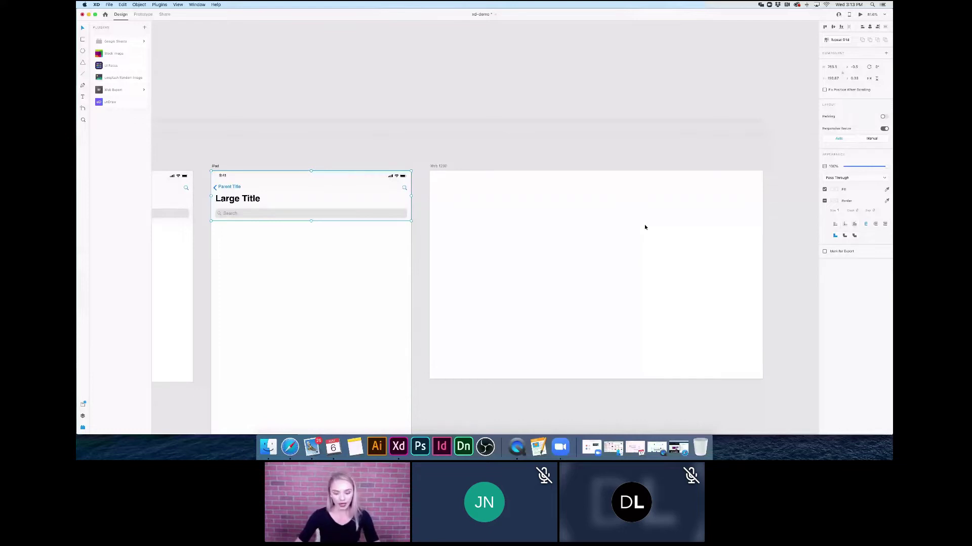
pyautogui.click(644, 227)
pyautogui.hscroll(1, 488, 144)
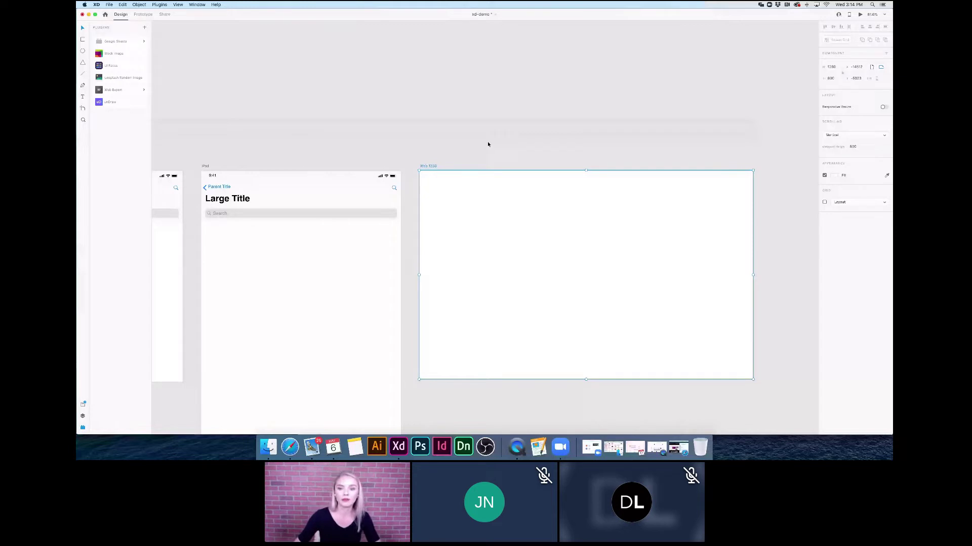
pyautogui.press('super+v')
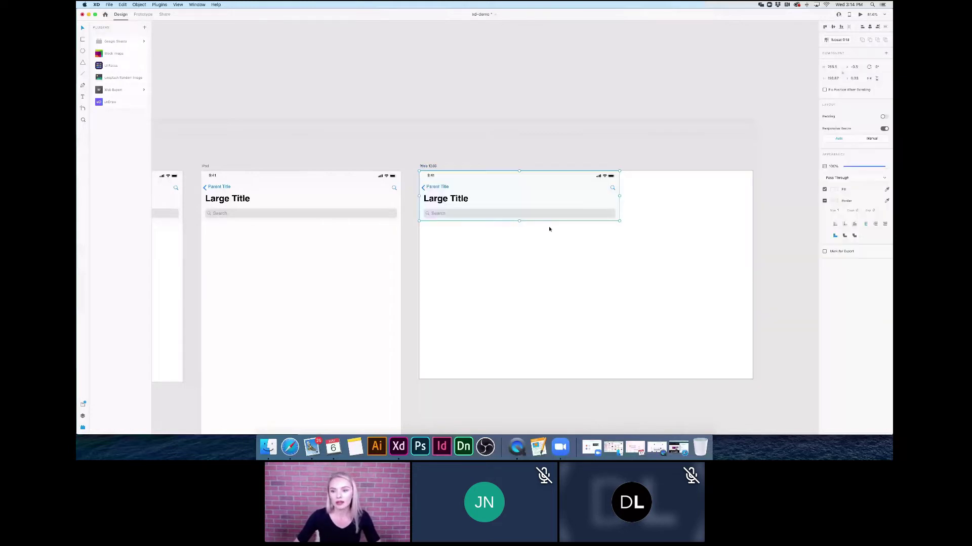
pyautogui.moveTo(620, 195); pyautogui.dragTo(751, 199)
pyautogui.click(764, 200)
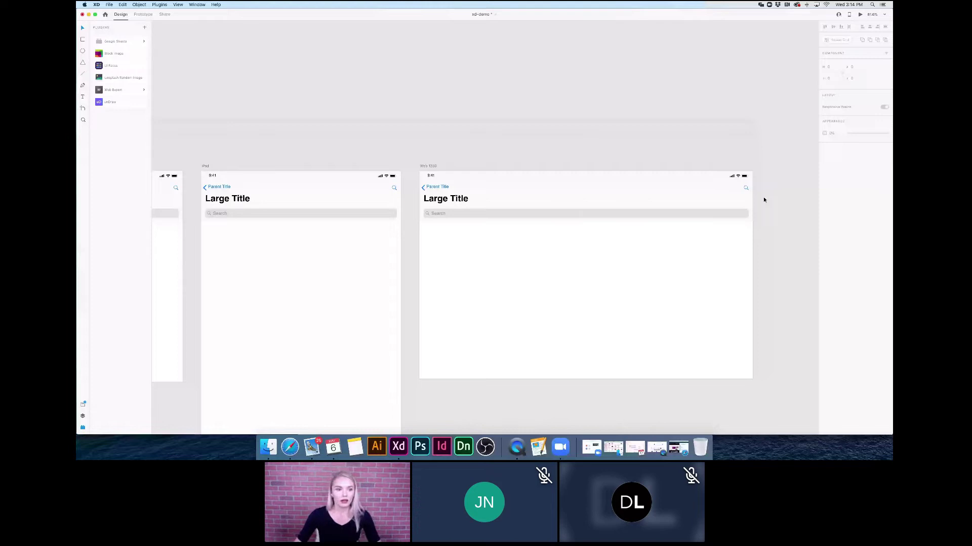
# Widen the ramen recipe group in both directions until it spans the full width of its artboard.
pyautogui.scroll(-3, 763, 222)
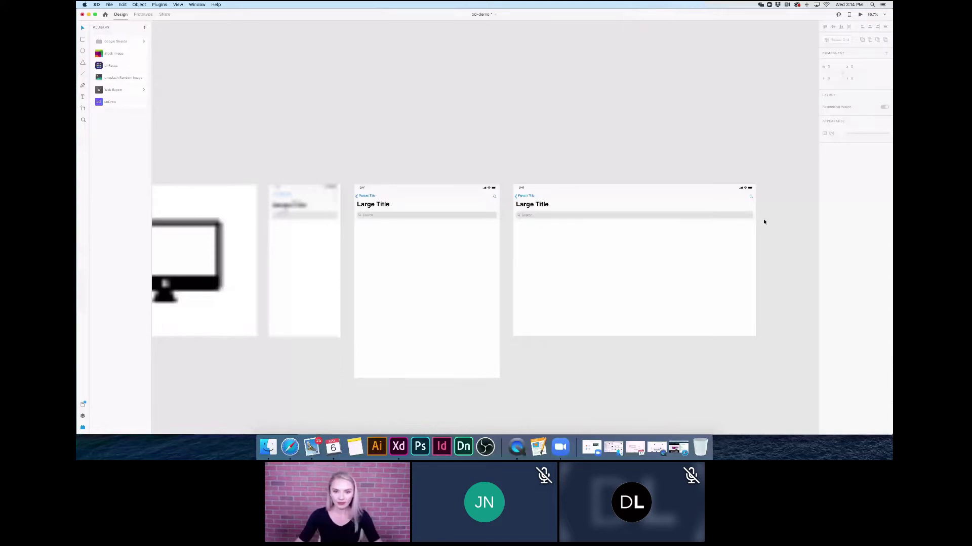
pyautogui.scroll(-3, 764, 222)
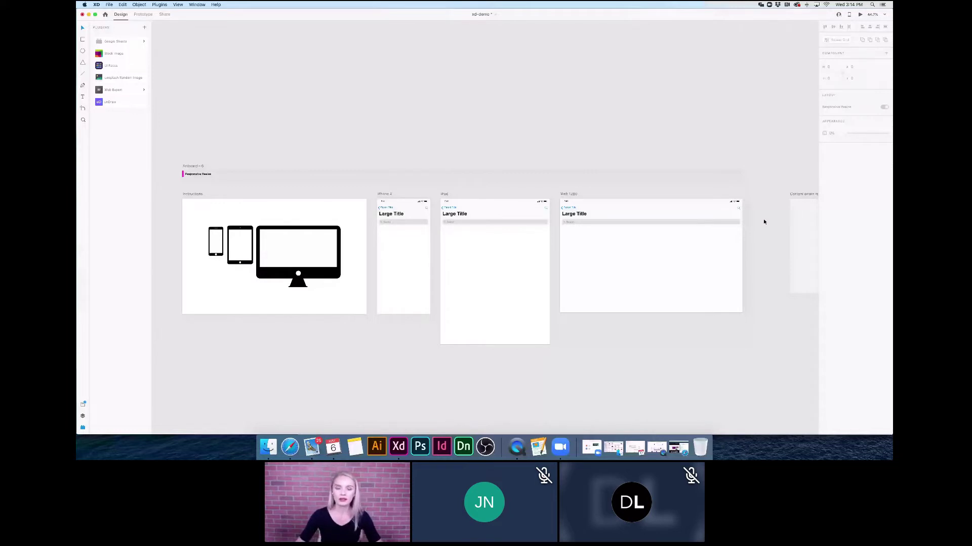
pyautogui.scroll(3, 584, 284)
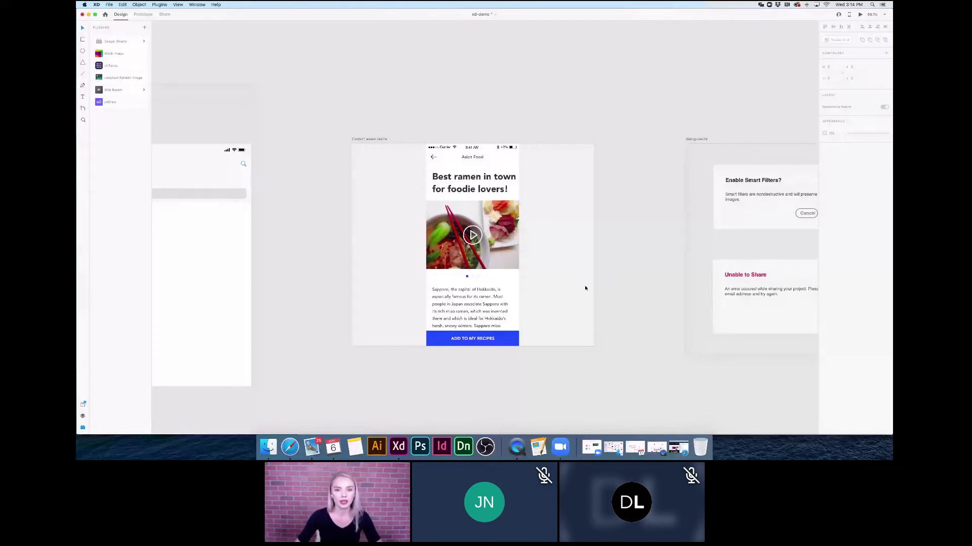
pyautogui.scroll(2, 585, 288)
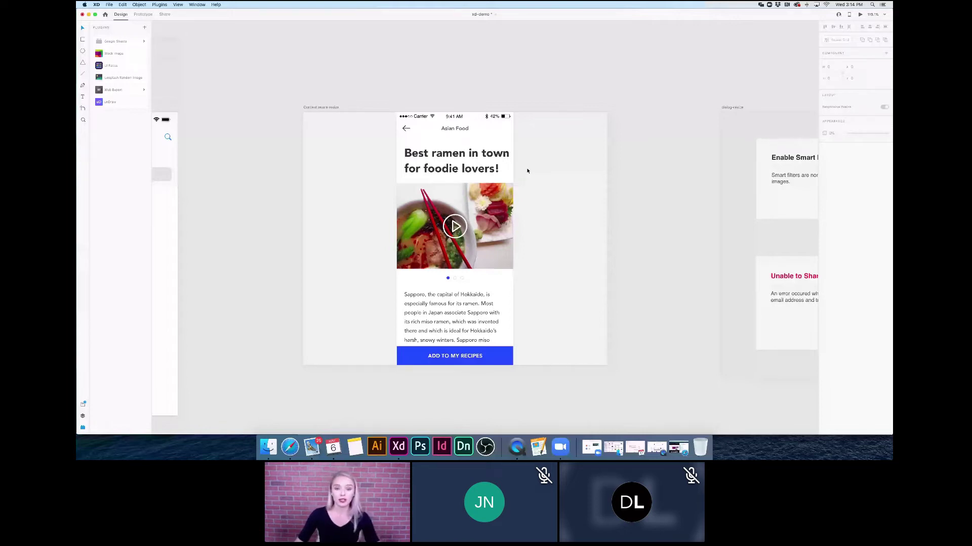
pyautogui.click(511, 260)
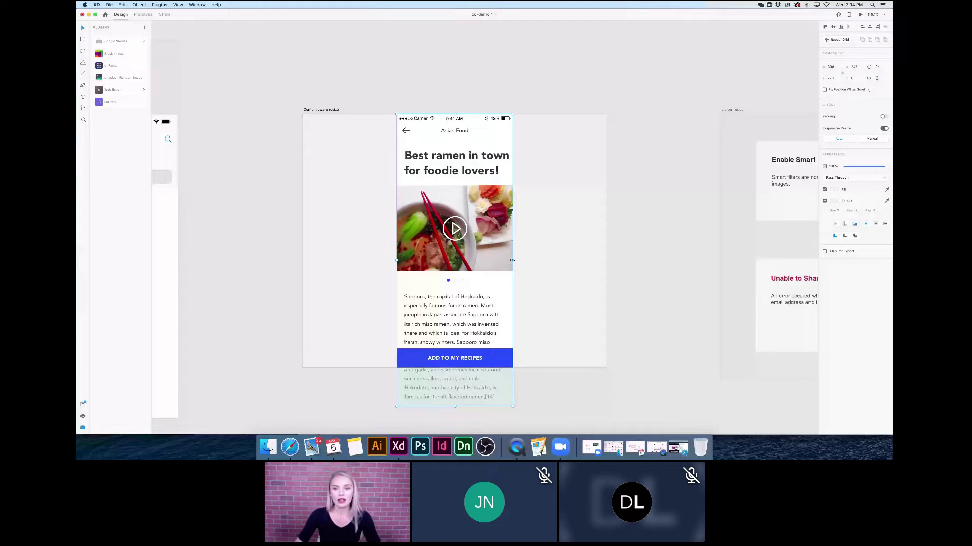
pyautogui.moveTo(513, 261); pyautogui.dragTo(606, 260)
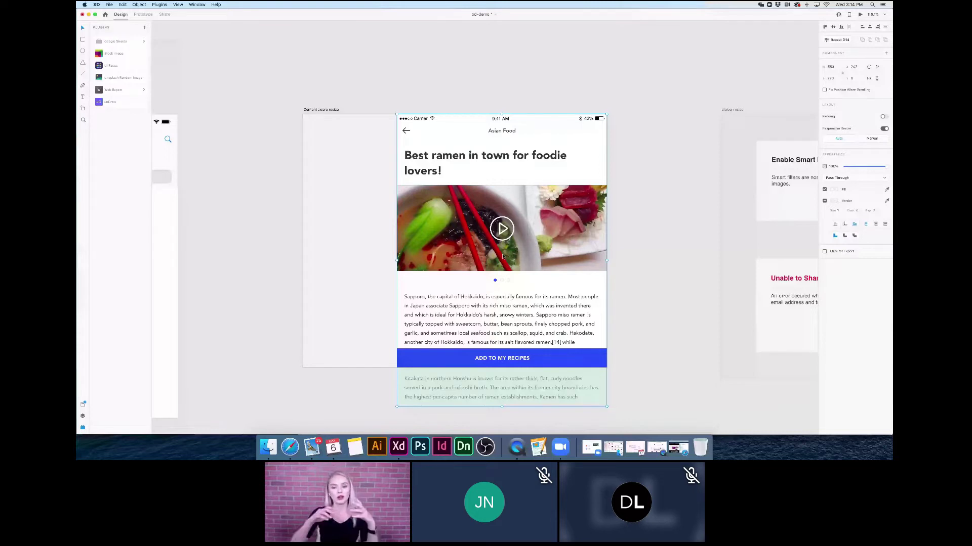
pyautogui.moveTo(397, 260); pyautogui.dragTo(302, 261)
pyautogui.click(261, 271)
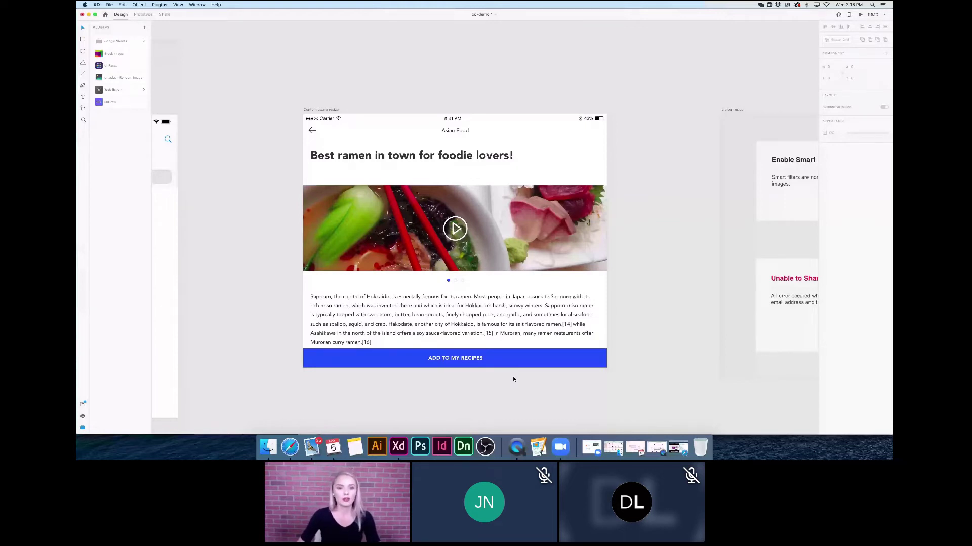
# Widen the Enable Smart Filters and Unable to Share dialogs to matching widths on the dialog resize artboard.
pyautogui.hscroll(10, 513, 379)
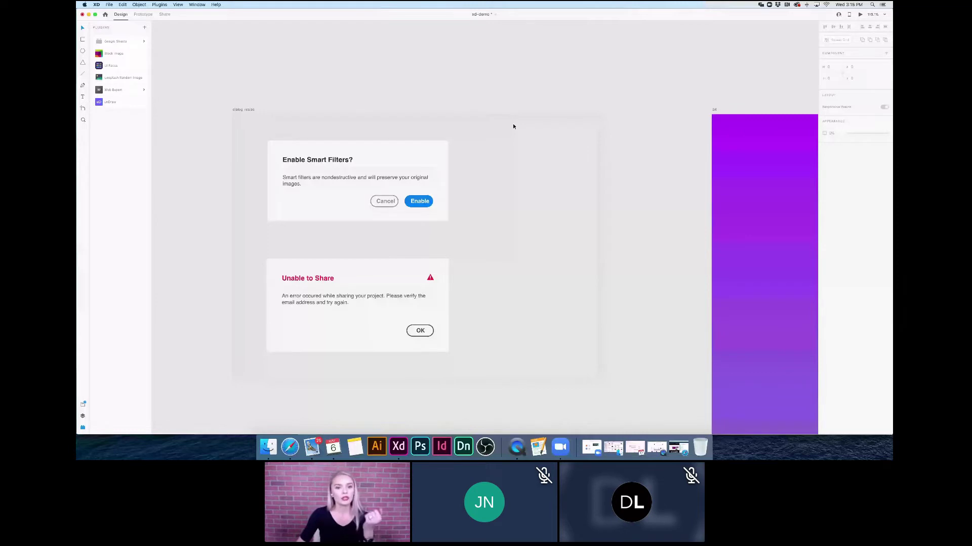
pyautogui.moveTo(448, 180); pyautogui.dragTo(559, 182)
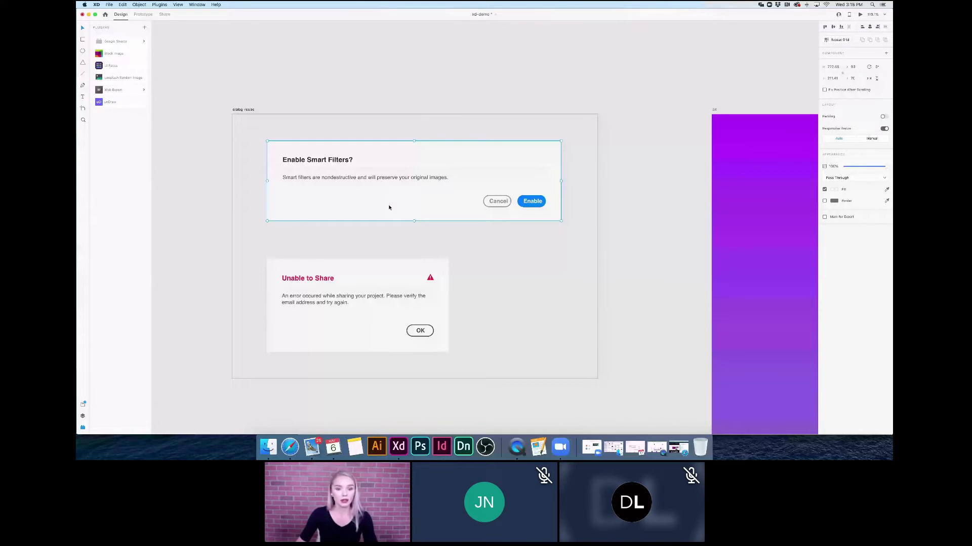
pyautogui.scroll(-2, 536, 247)
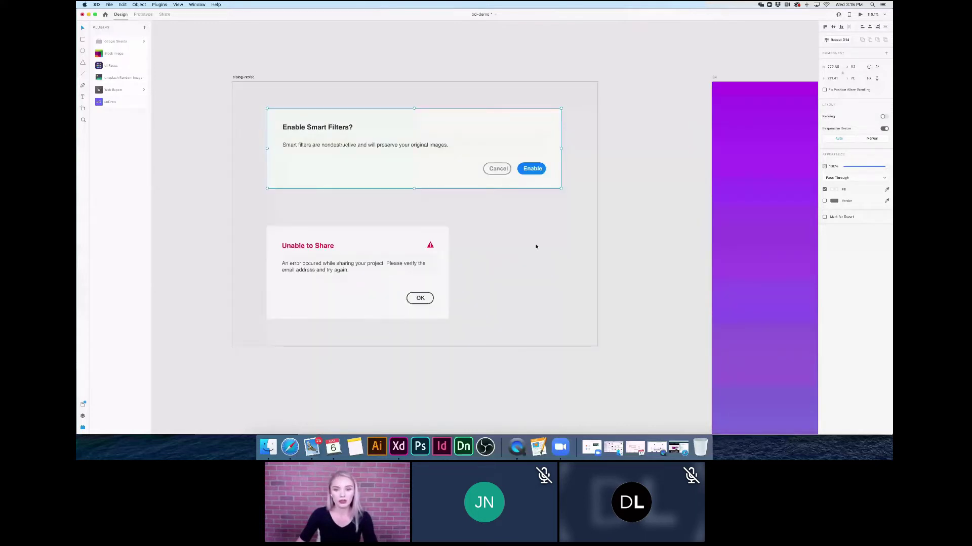
pyautogui.click(447, 279)
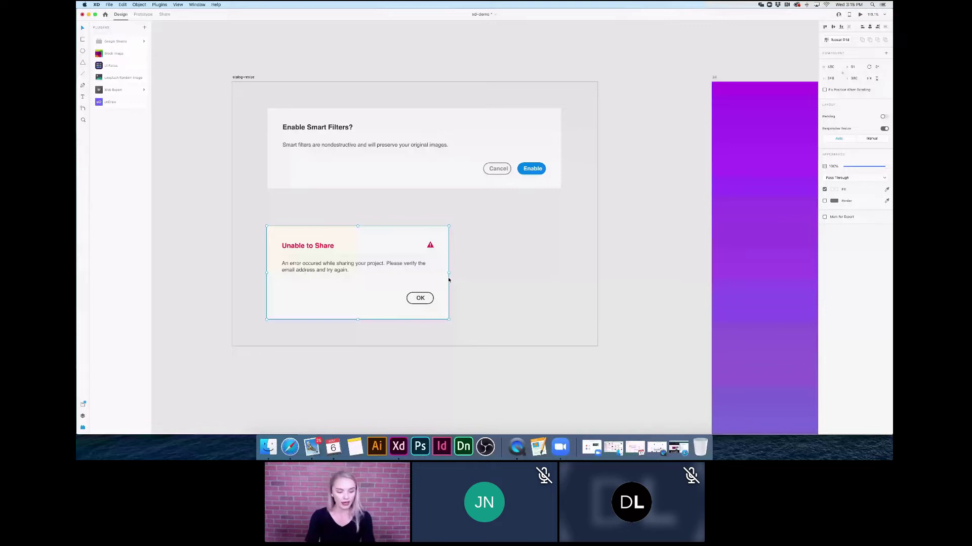
pyautogui.moveTo(448, 280); pyautogui.dragTo(628, 304)
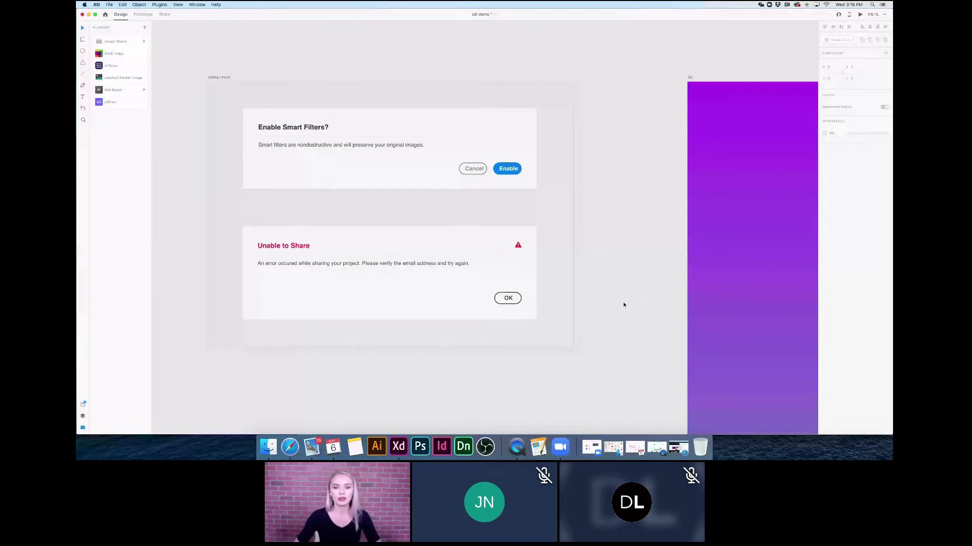
# Select the inner circle behind the number on the Your stats card to examine its manual responsive resize constraints.
pyautogui.press('super+3')
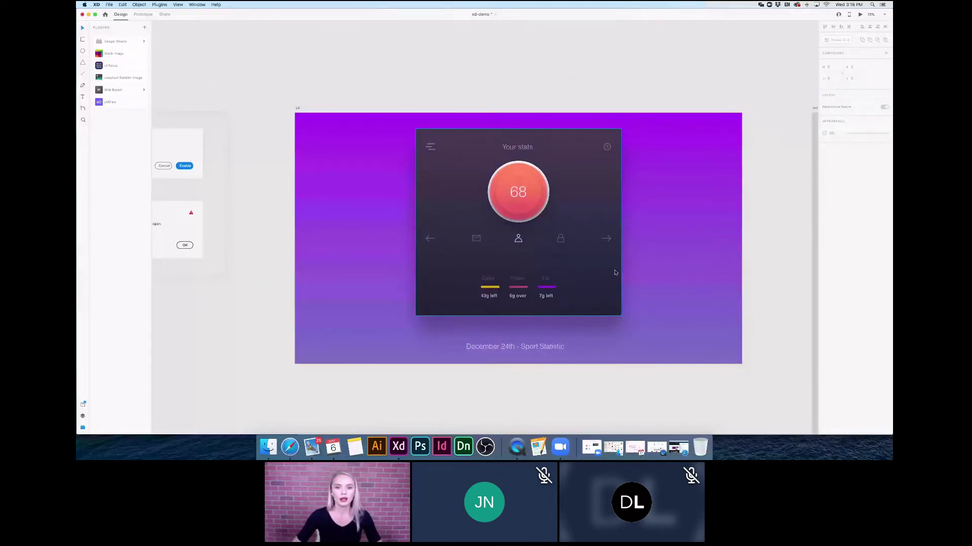
pyautogui.press('super+3')
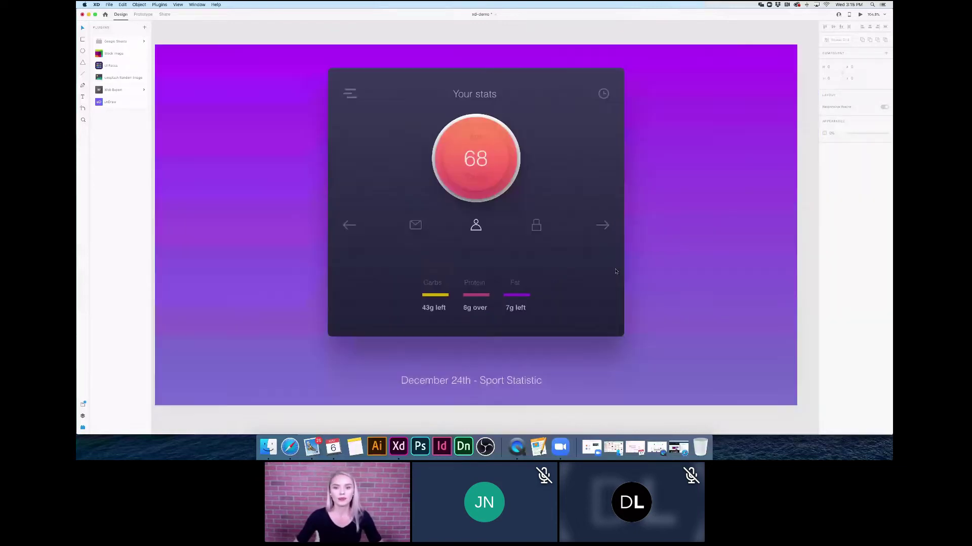
pyautogui.click(495, 161)
pyautogui.doubleClick(495, 161)
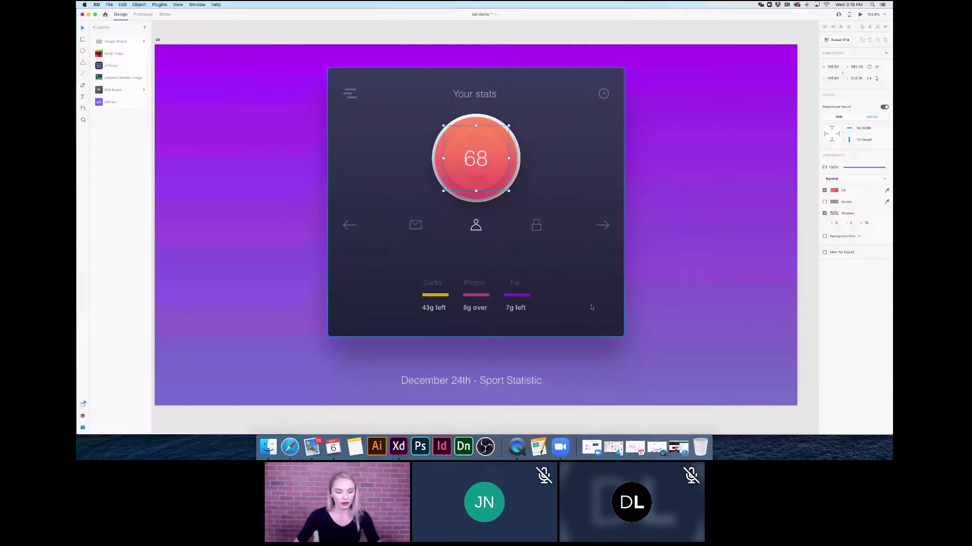
# Look over the remaining artboards and find the row of mobile screens labelled Advanced Prototyping.
pyautogui.press('super+minus')
pyautogui.hscroll(5, 591, 307)
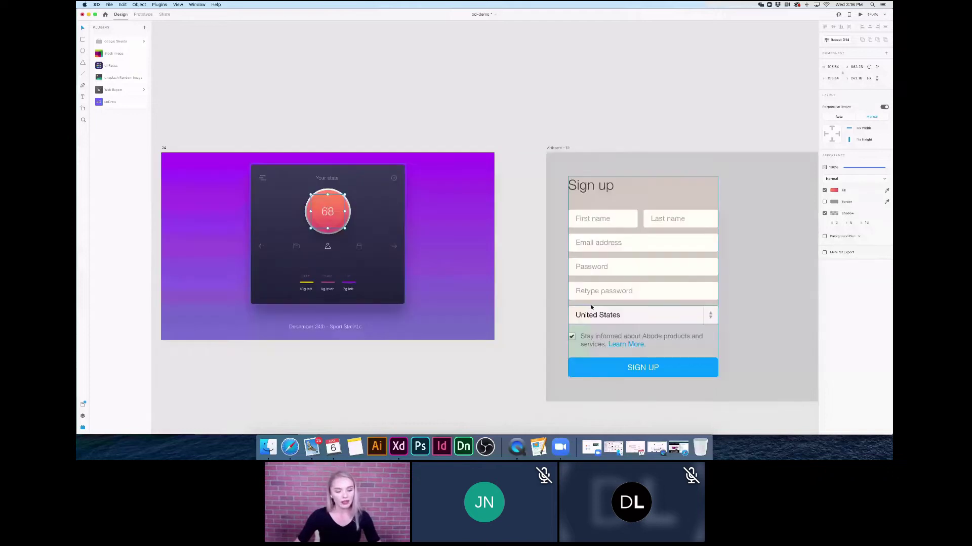
pyautogui.scroll(-3, 591, 308)
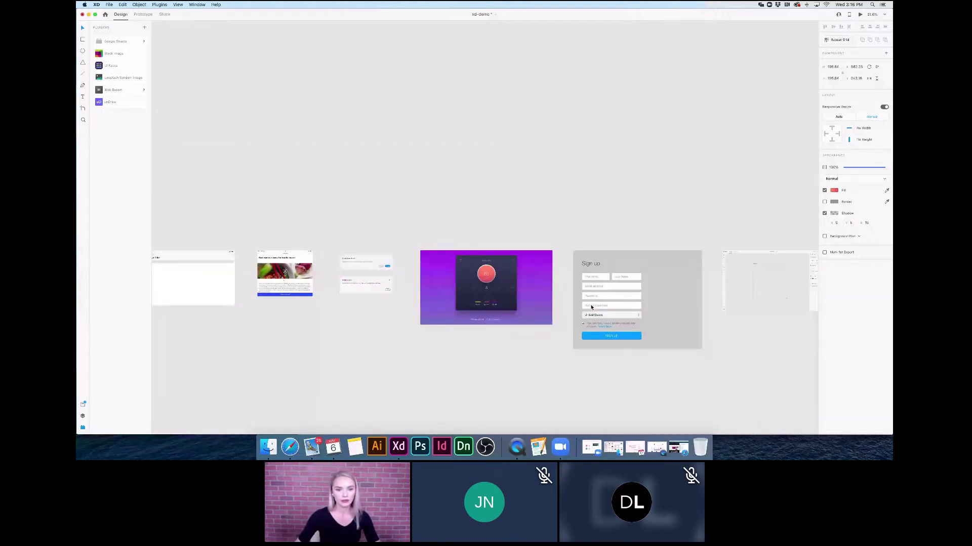
pyautogui.scroll(-3, 591, 307)
pyautogui.hscroll(-3, 591, 307)
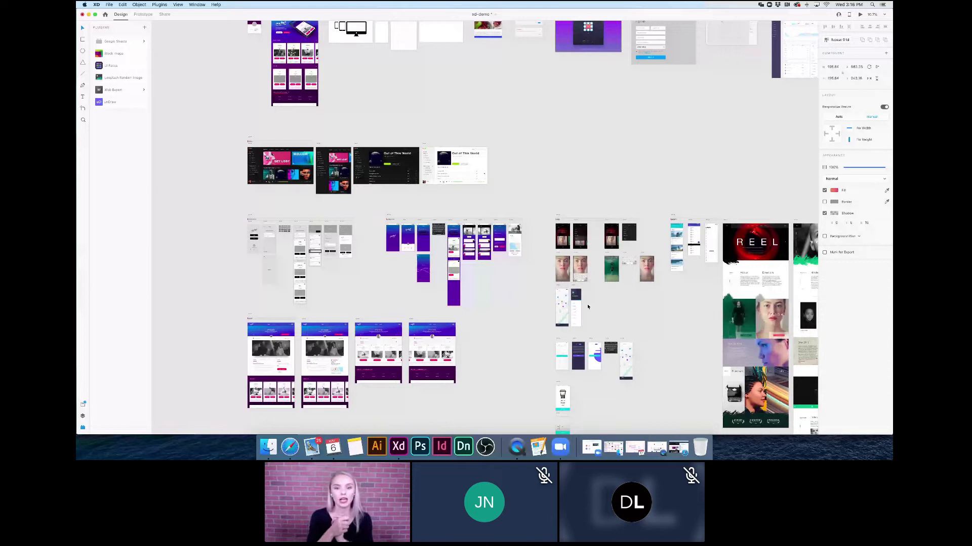
pyautogui.scroll(5, 452, 272)
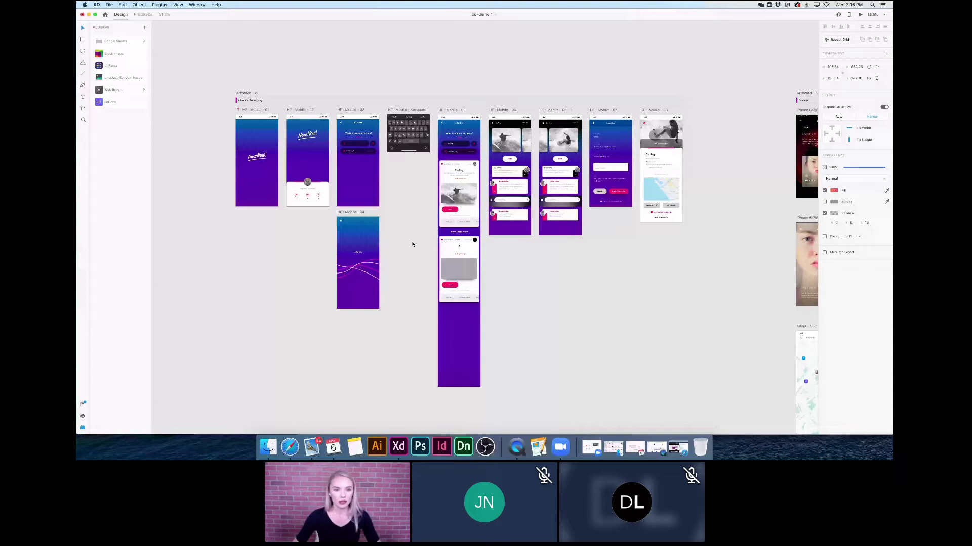
pyautogui.hscroll(-2, 413, 244)
pyautogui.scroll(2, 412, 245)
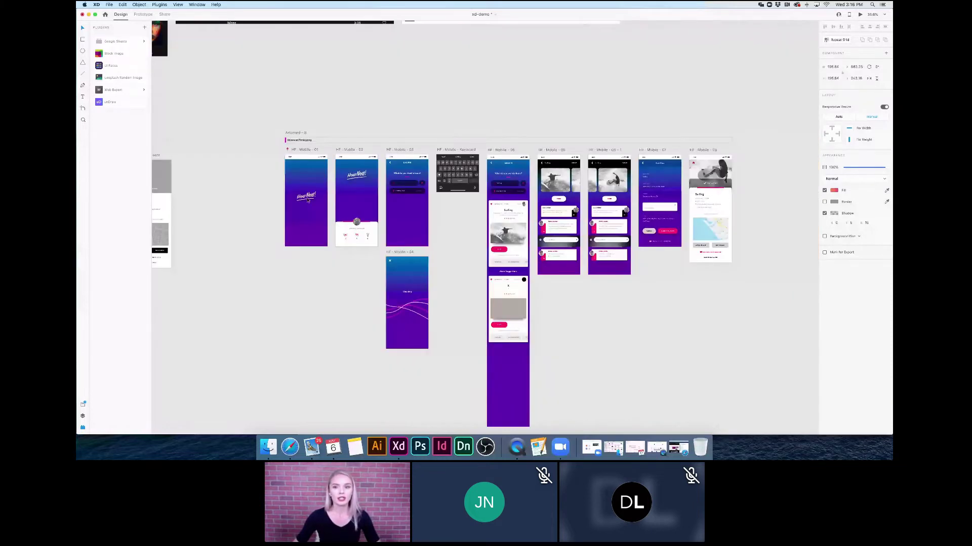
# Fit the Advanced Prototyping row of mobile screens in view and switch to prototype mode.
pyautogui.scroll(5, 307, 200)
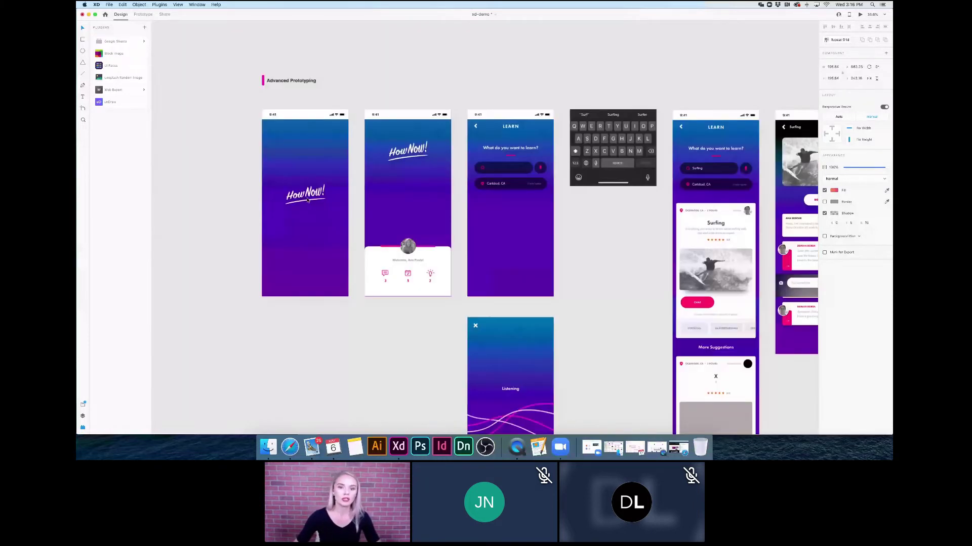
pyautogui.press('super+0')
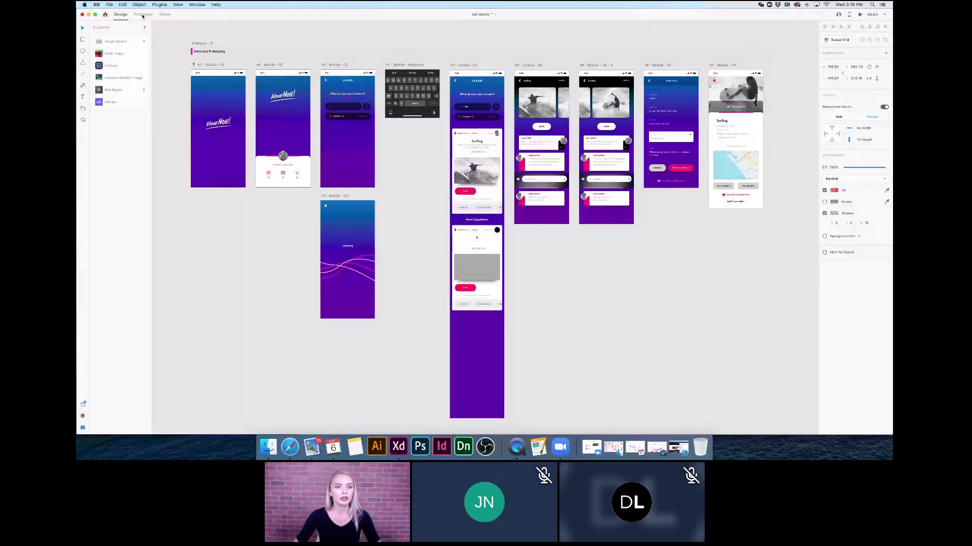
pyautogui.click(142, 15)
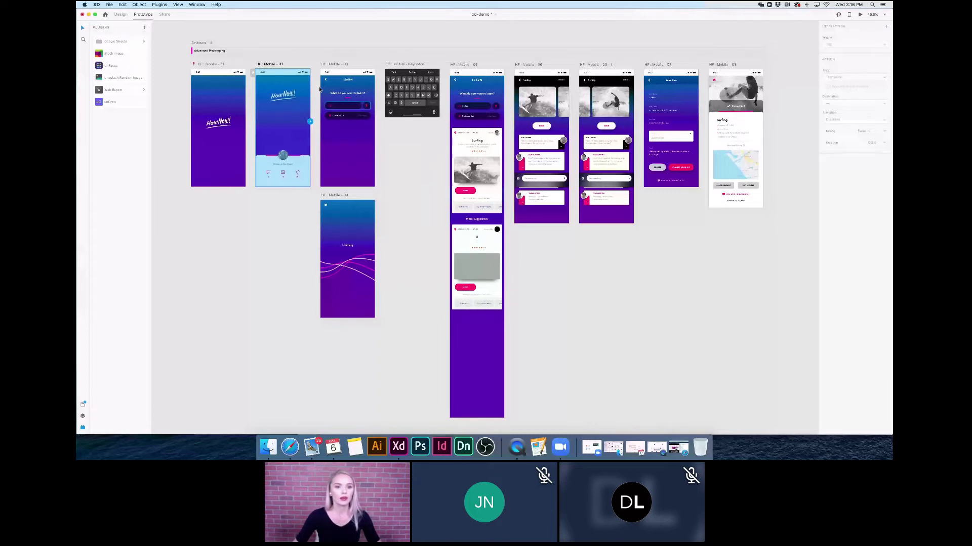
pyautogui.scroll(-1, 309, 109)
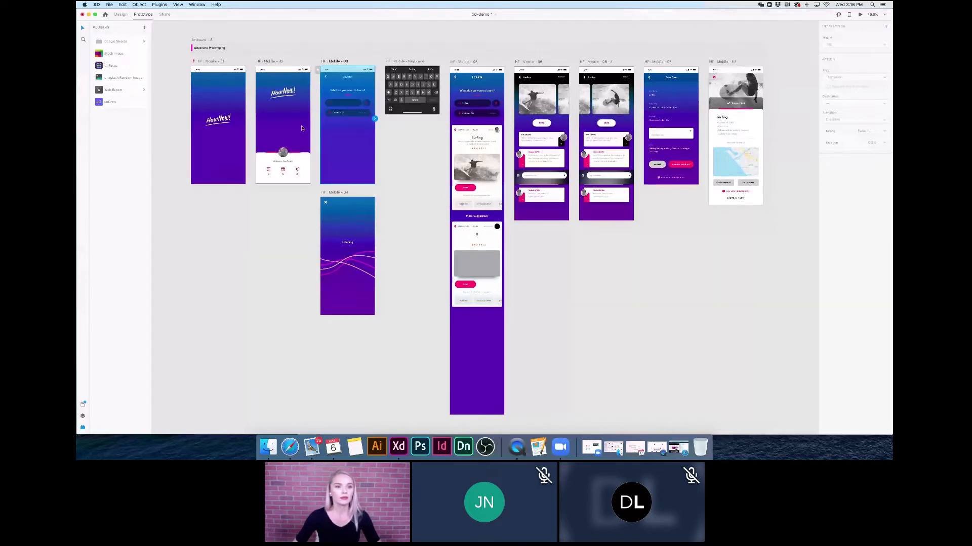
# Preview the first HowNow! splash artboard and place the preview window over the canvas.
pyautogui.click(239, 131)
pyautogui.click(860, 15)
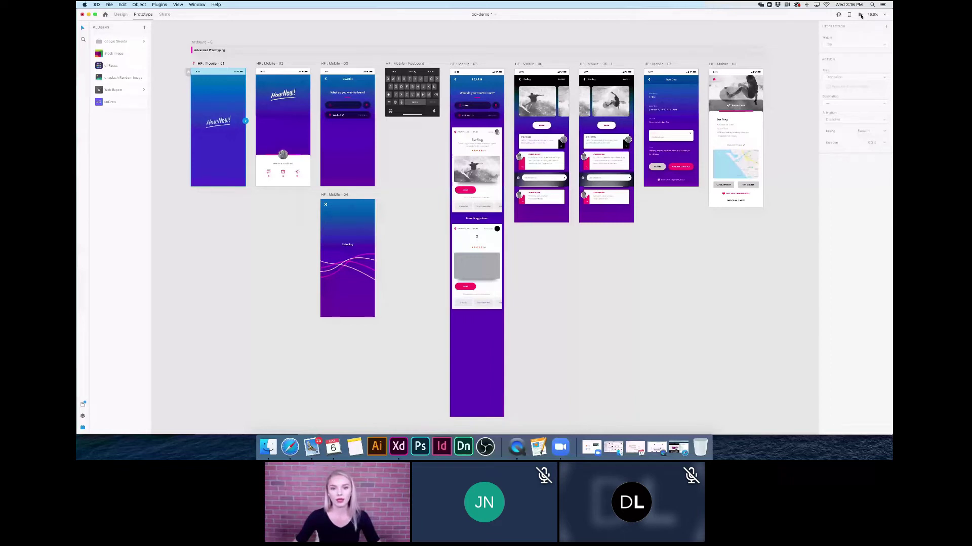
pyautogui.moveTo(392, 120); pyautogui.dragTo(553, 101)
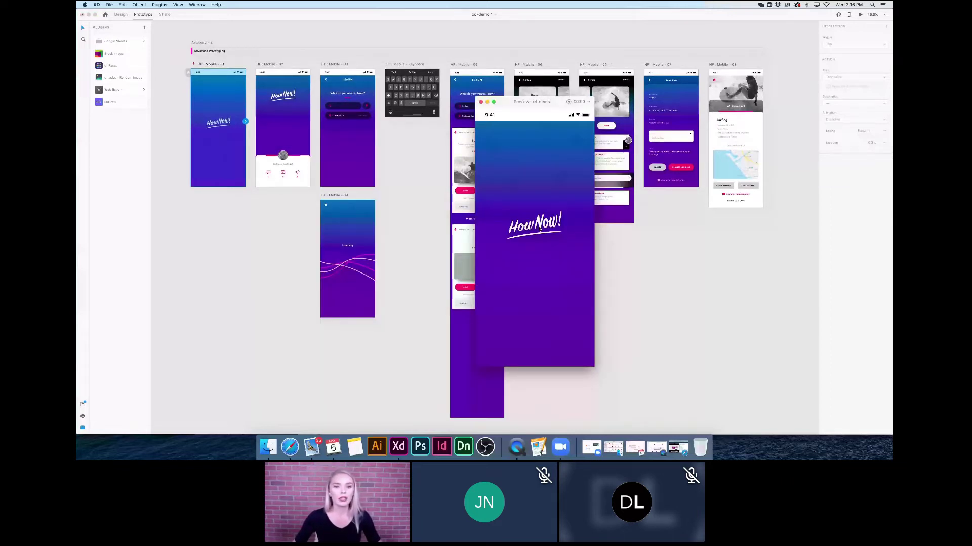
pyautogui.click(281, 261)
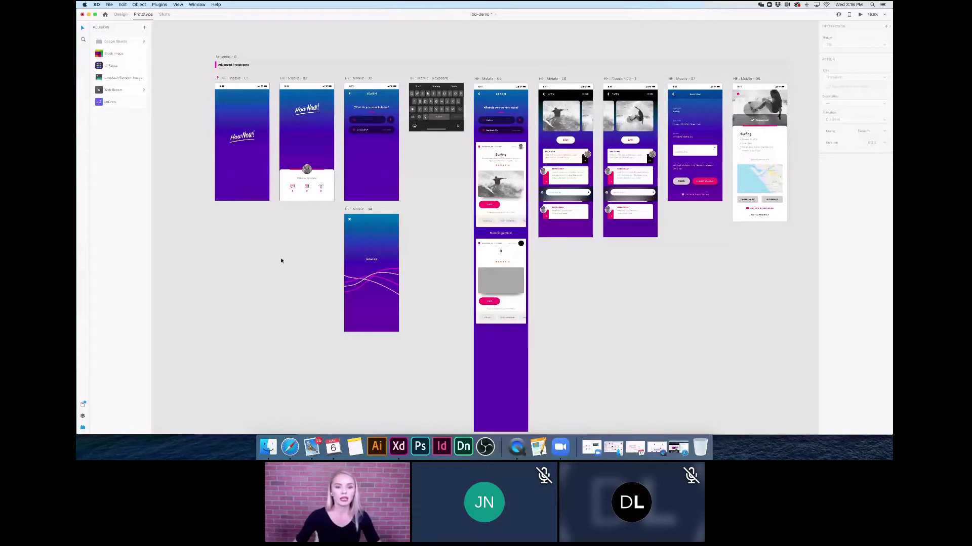
# Link the HowNow! splash artboard to the neighbouring welcome artboard HF - Mobile - 02.
pyautogui.scroll(5, 281, 261)
pyautogui.scroll(2, 321, 219)
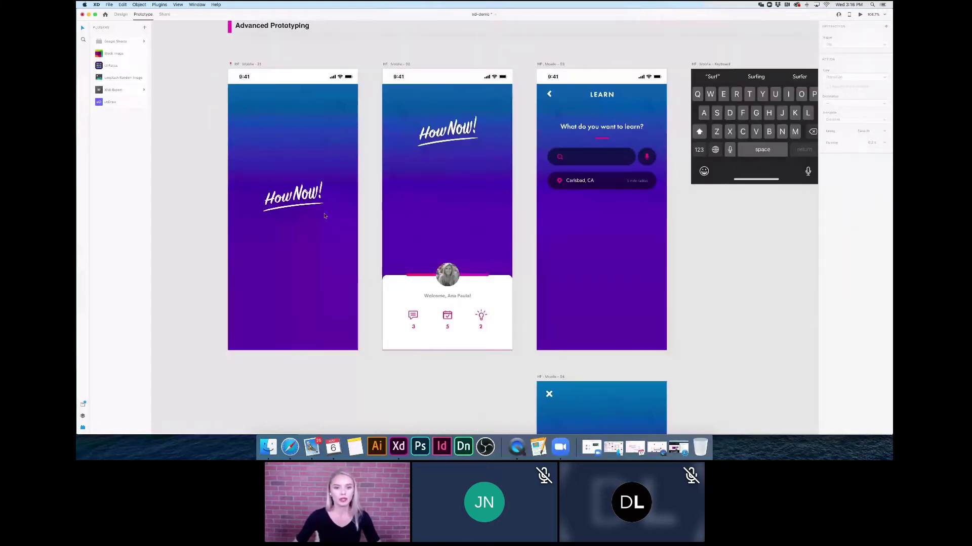
pyautogui.click(348, 205)
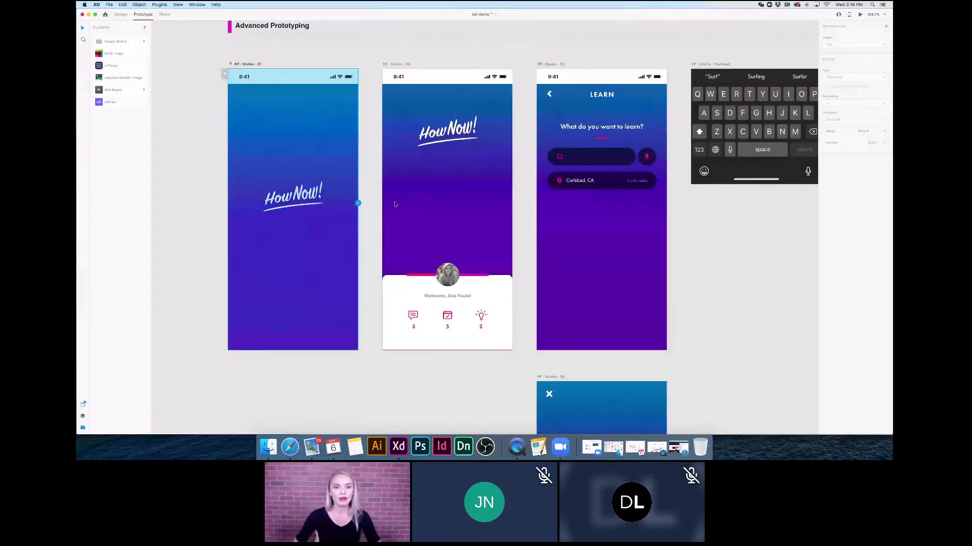
pyautogui.moveTo(357, 204); pyautogui.dragTo(390, 192)
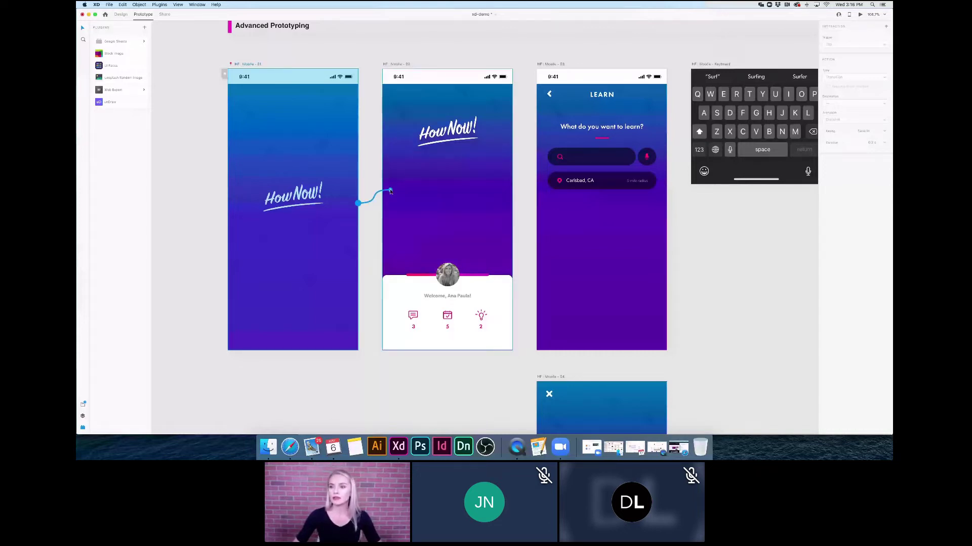
pyautogui.moveTo(390, 191); pyautogui.dragTo(391, 192)
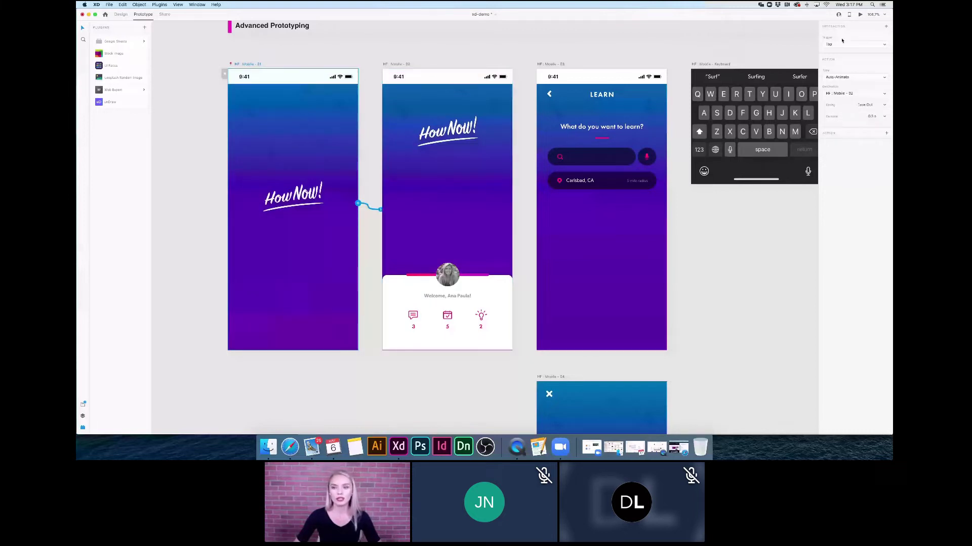
# Try Overlay for the splash artboard's link, but settle on a Transition with the Slide Left animation.
pyautogui.click(861, 78)
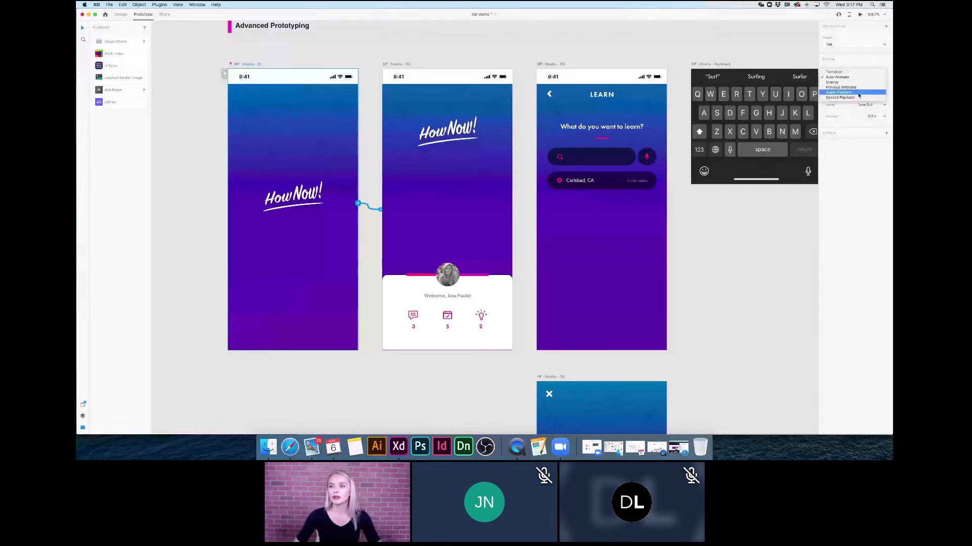
pyautogui.click(855, 82)
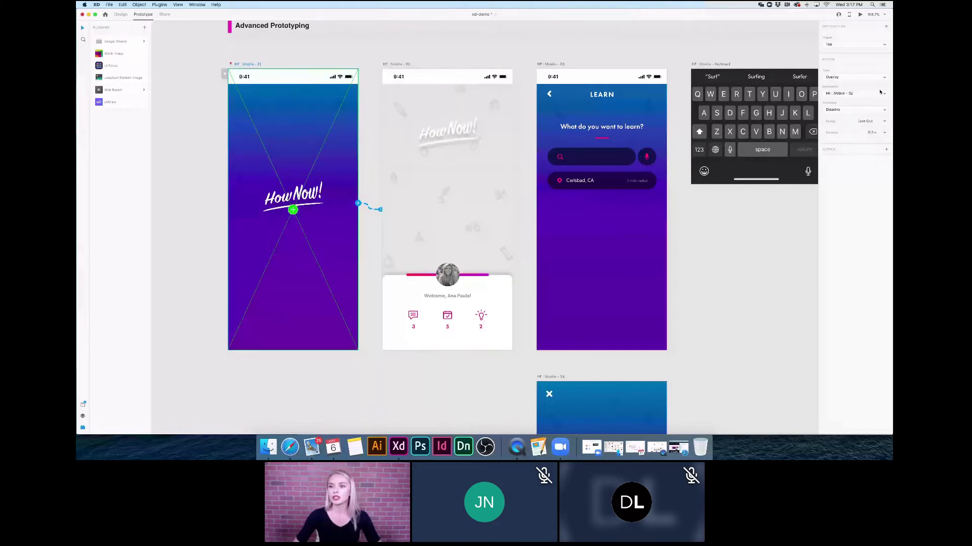
pyautogui.click(862, 77)
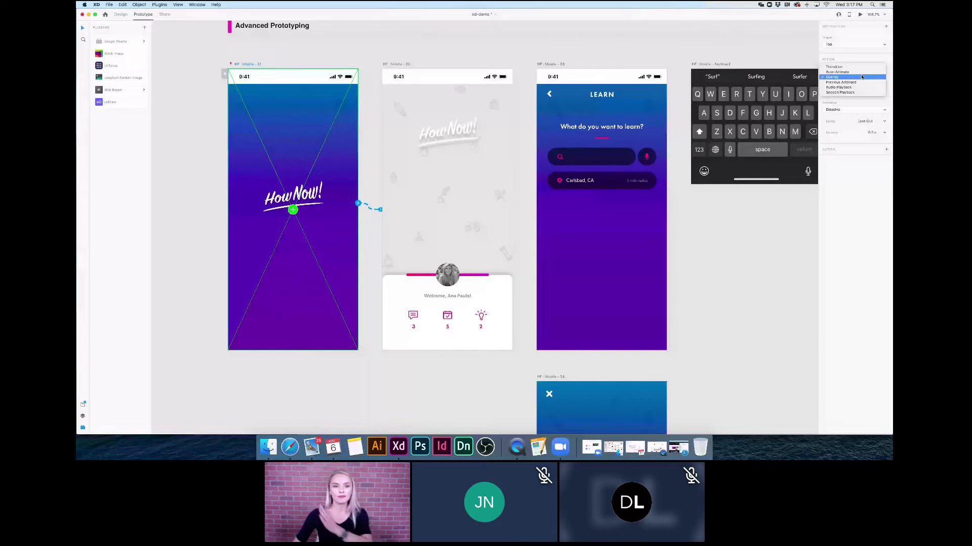
pyautogui.click(835, 67)
pyautogui.click(851, 120)
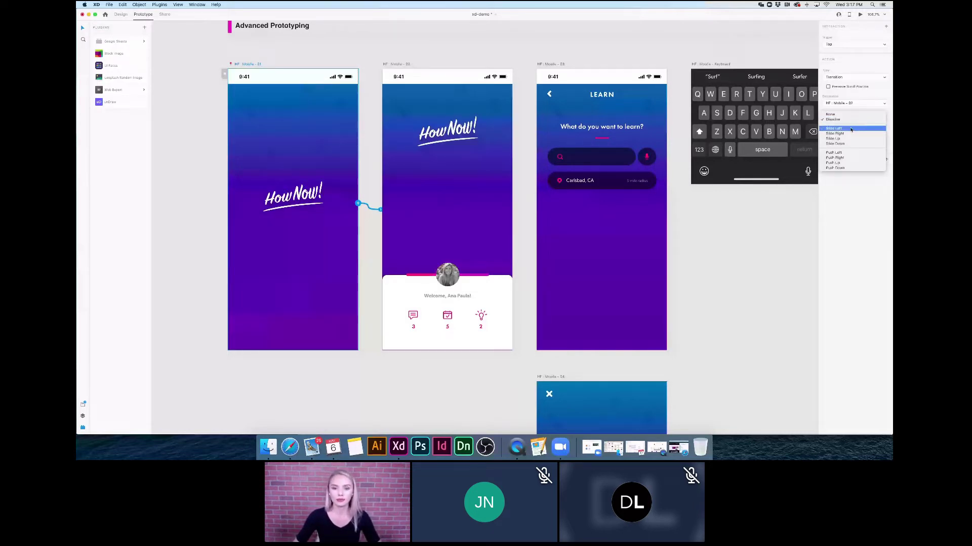
pyautogui.click(851, 129)
# Preview the prototype and test the link from the splash screen to the welcome screen.
pyautogui.press('super+Return')
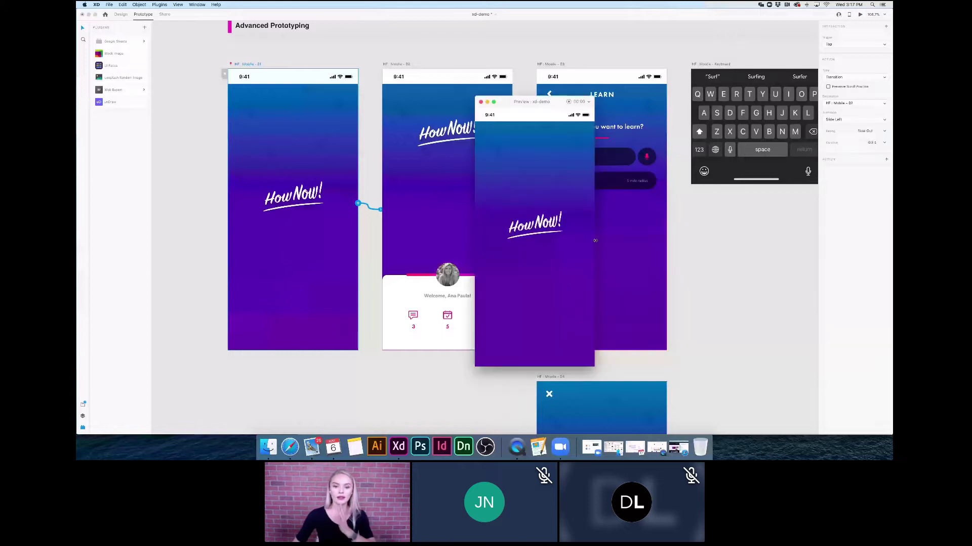
pyautogui.click(554, 252)
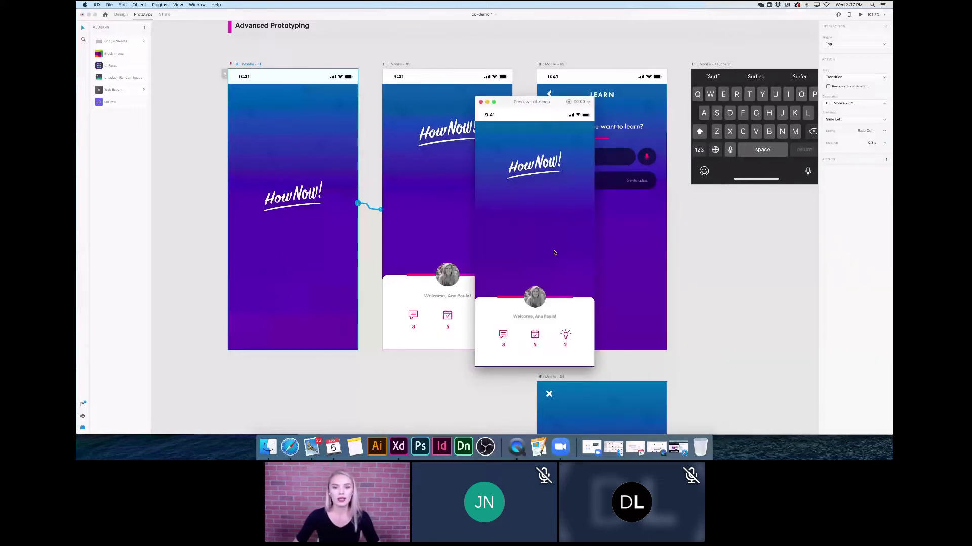
pyautogui.click(524, 176)
# Look over the Learn, keyboard and surfing result screens, including the search bar on the Learn screen.
pyautogui.hscroll(3, 524, 176)
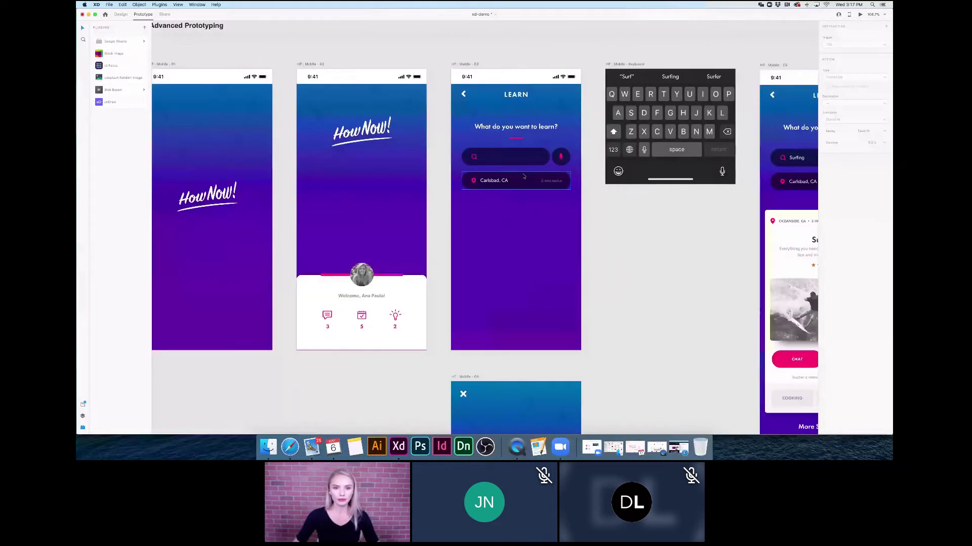
pyautogui.scroll(-3, 524, 176)
pyautogui.hscroll(3, 524, 176)
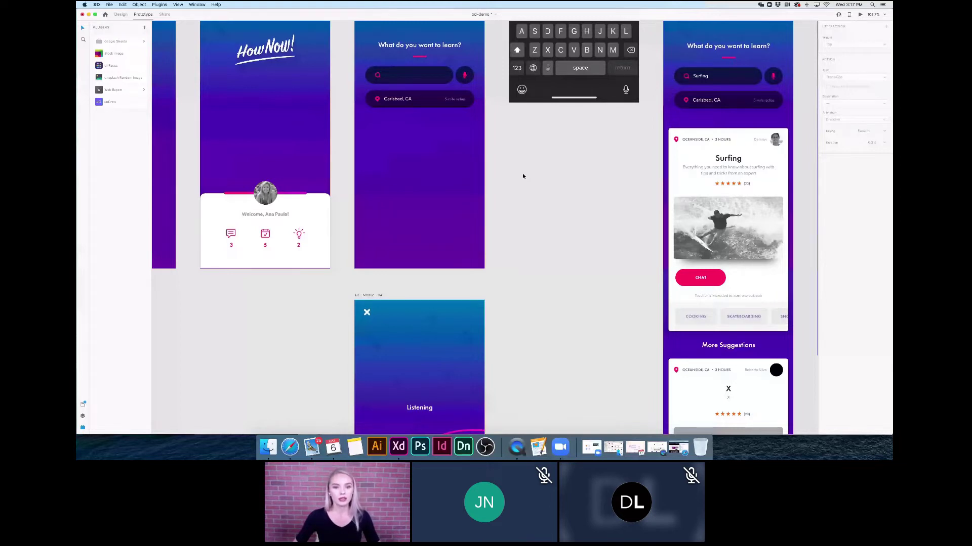
pyautogui.scroll(3, 523, 176)
pyautogui.click(418, 155)
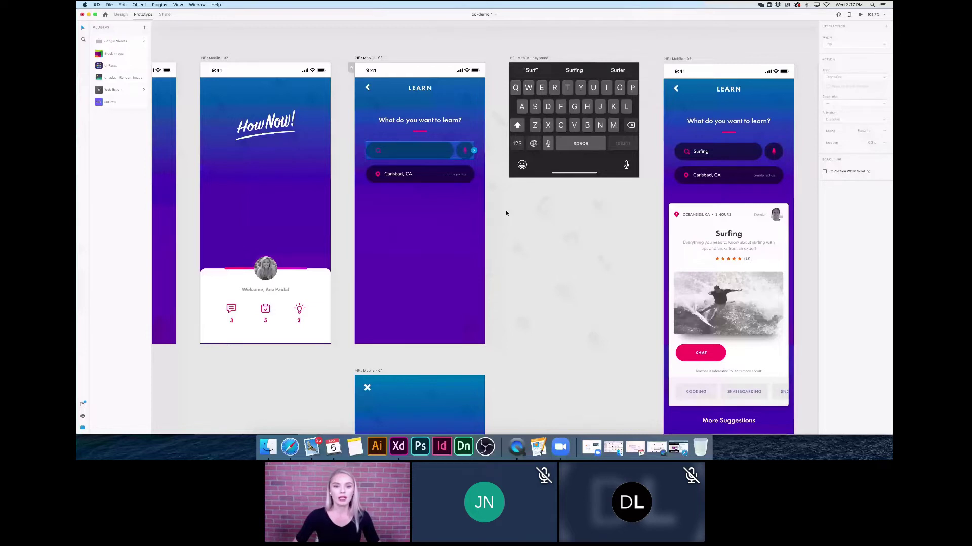
pyautogui.scroll(-1, 442, 157)
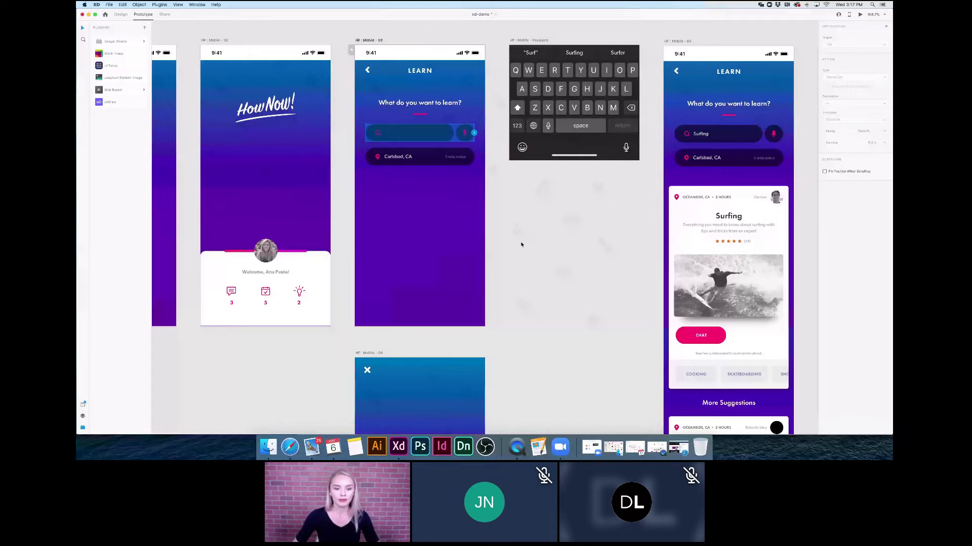
pyautogui.scroll(3, 501, 240)
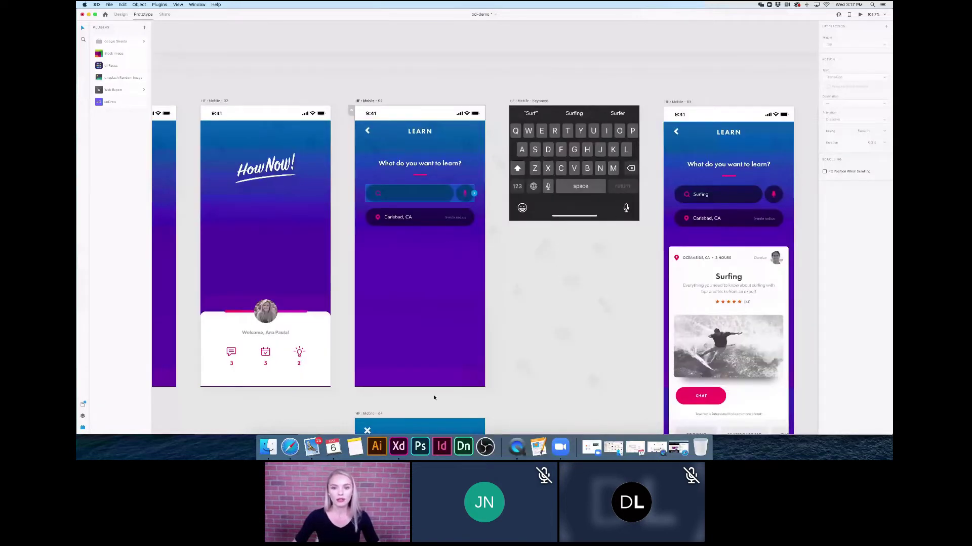
pyautogui.click(569, 361)
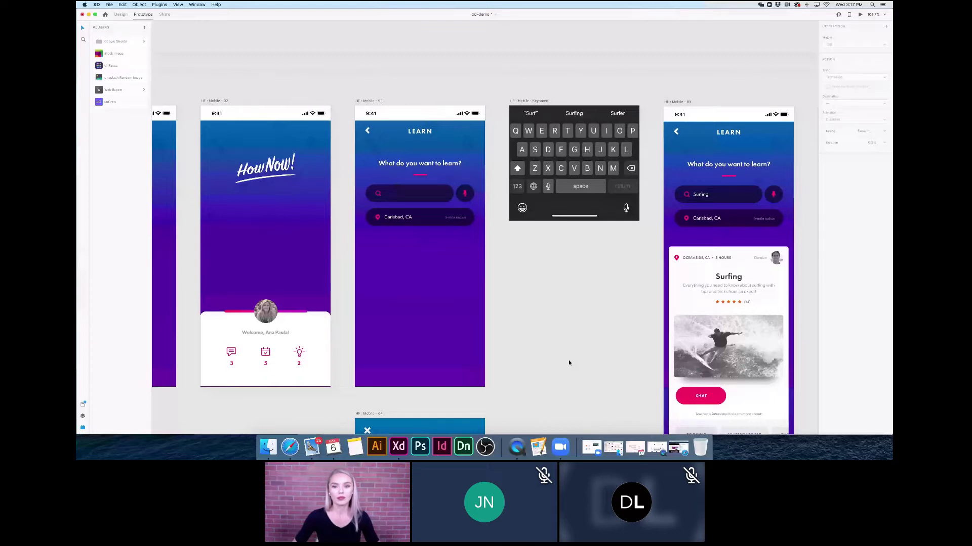
# Link the Learn screen's search bar to the HF - Mobile - Keyboard artboard, trying Overlay but keeping the Transition action.
pyautogui.click(409, 193)
pyautogui.moveTo(473, 194); pyautogui.dragTo(511, 171)
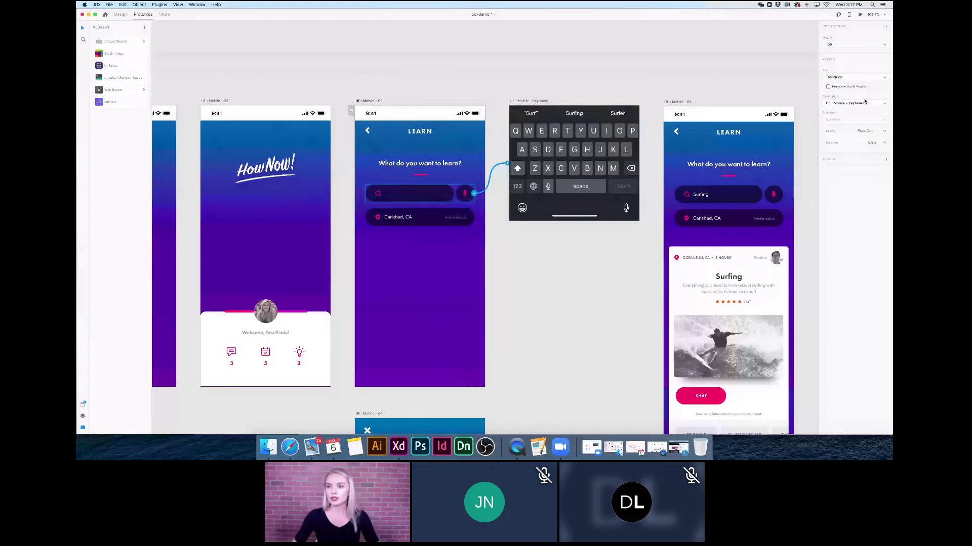
pyautogui.click(865, 77)
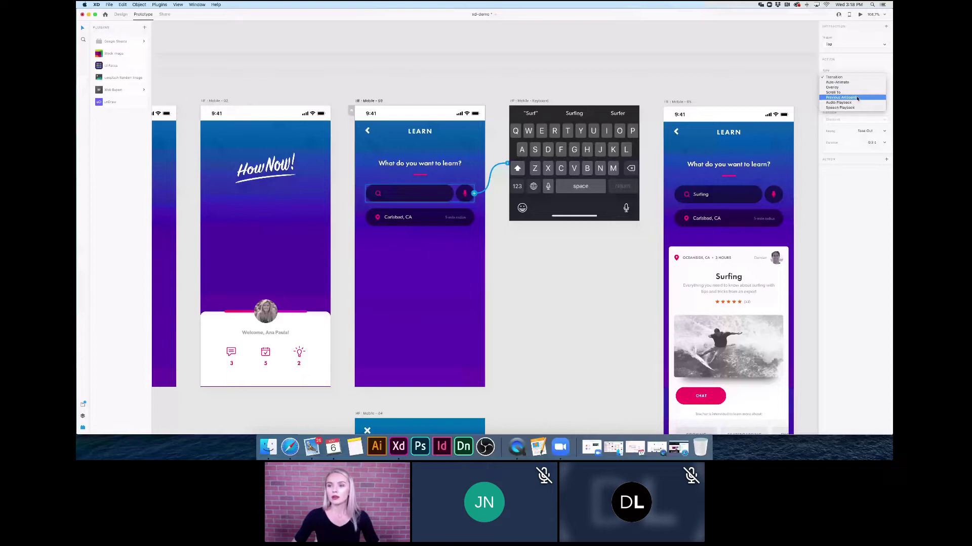
pyautogui.click(857, 84)
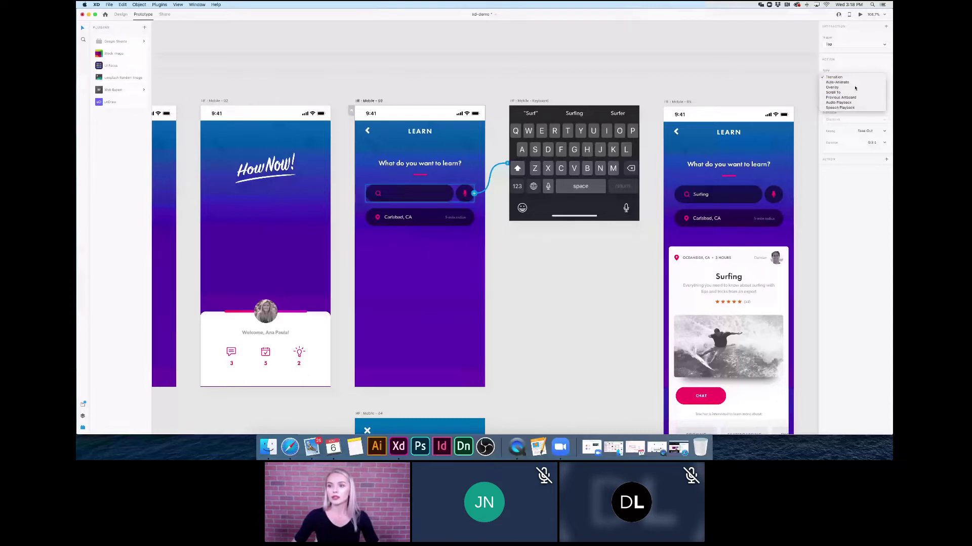
pyautogui.click(850, 87)
pyautogui.click(846, 79)
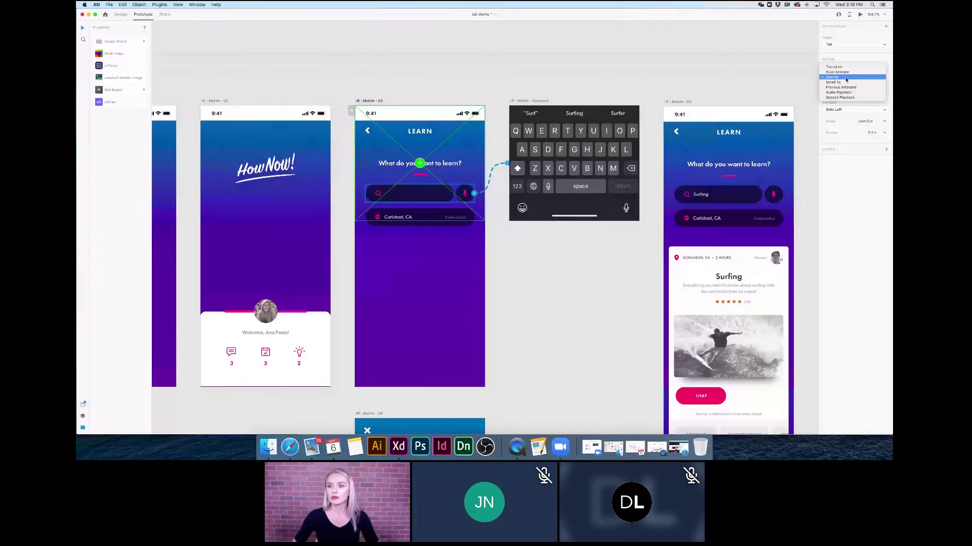
pyautogui.click(834, 67)
pyautogui.click(858, 103)
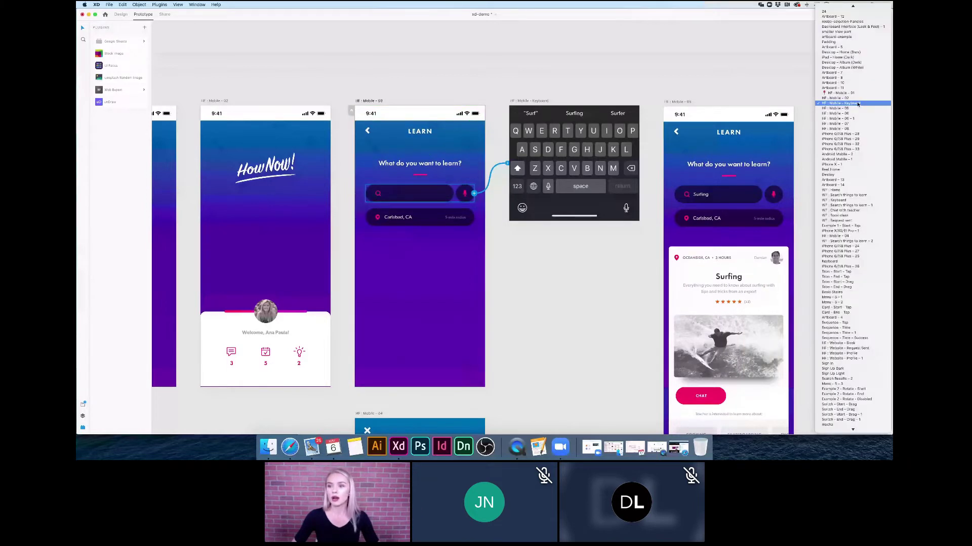
pyautogui.click(858, 104)
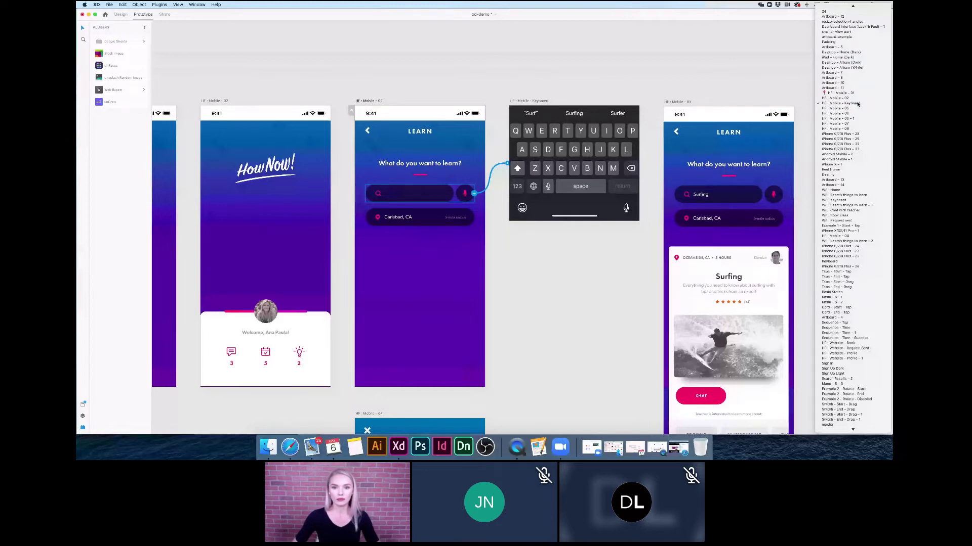
# Switch to design mode and place a copy of the keyboard below the Learn screen, over the top of the HF - Mobile - 04 artboard.
pyautogui.scroll(-2, 570, 172)
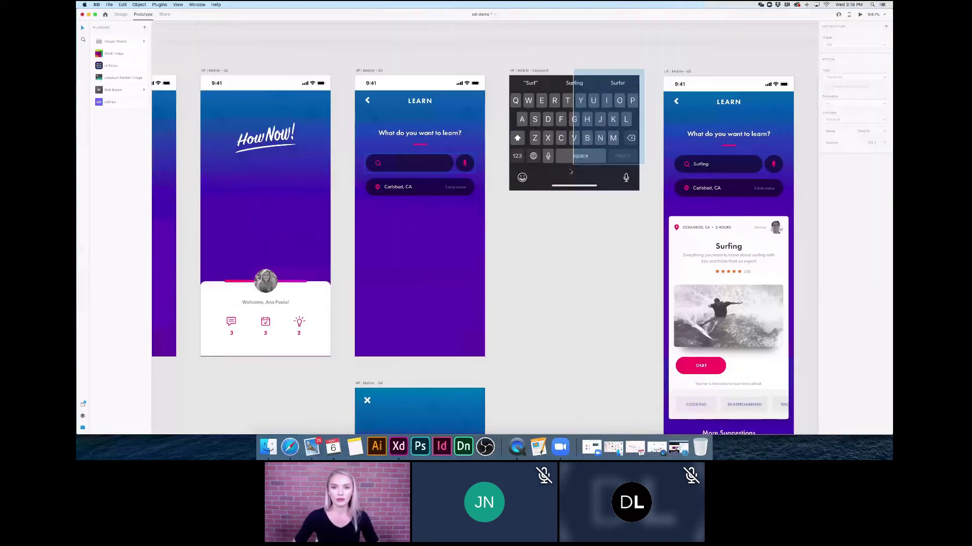
pyautogui.click(602, 125)
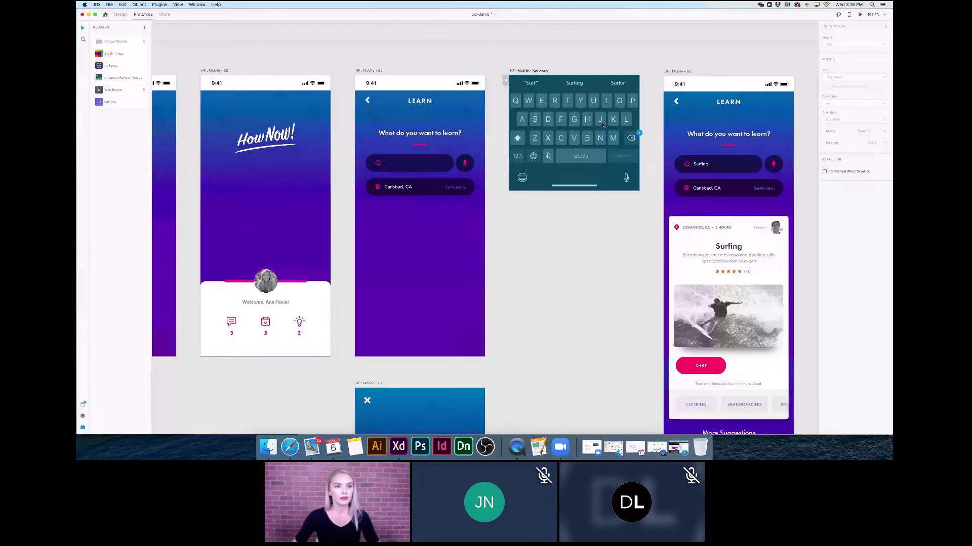
pyautogui.press('Escape')
pyautogui.scroll(-1, 354, 71)
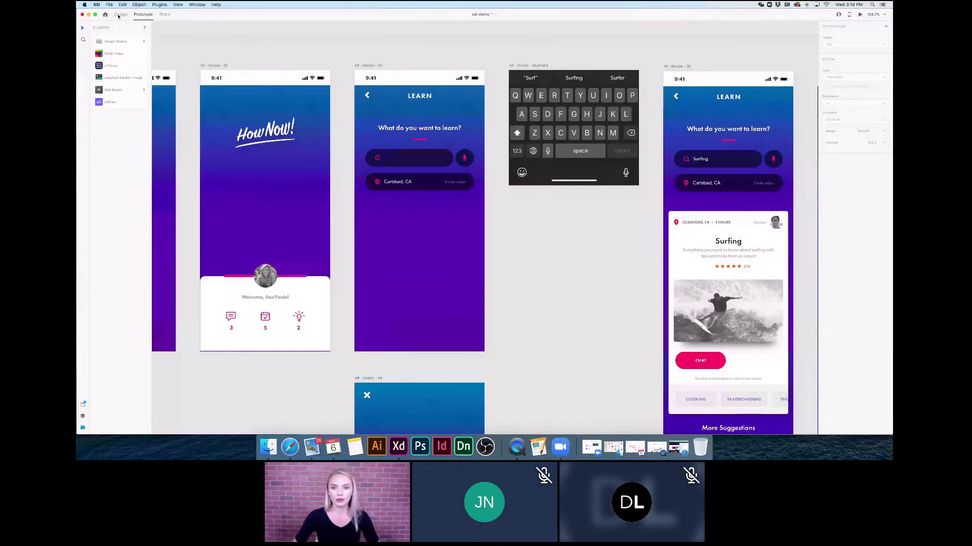
pyautogui.click(118, 15)
pyautogui.moveTo(616, 87); pyautogui.dragTo(601, 105)
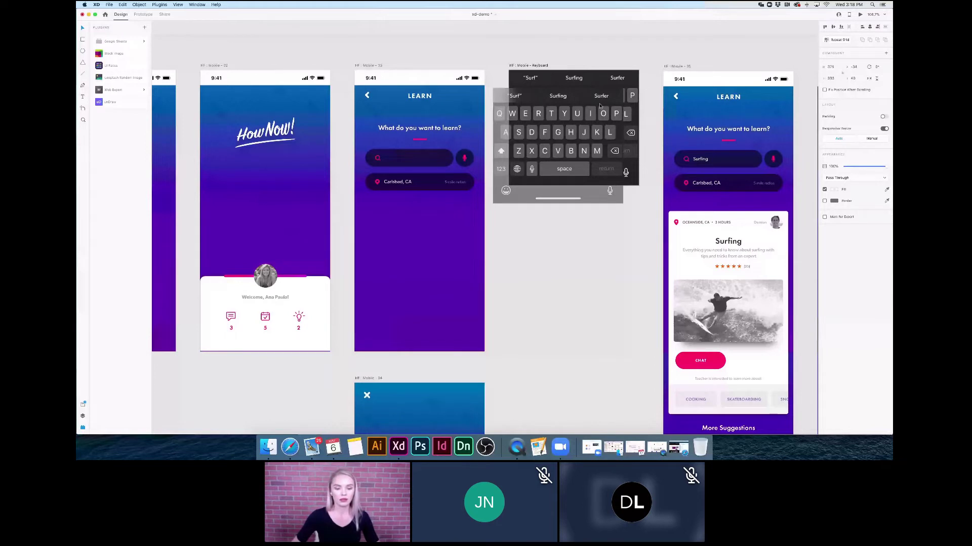
pyautogui.moveTo(600, 105); pyautogui.dragTo(448, 342)
pyautogui.click(487, 368)
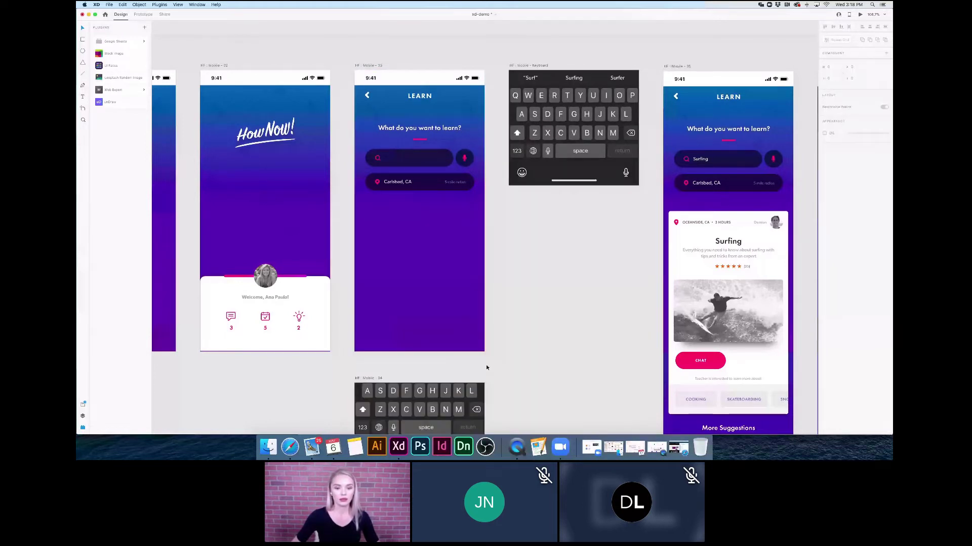
pyautogui.scroll(1, 444, 416)
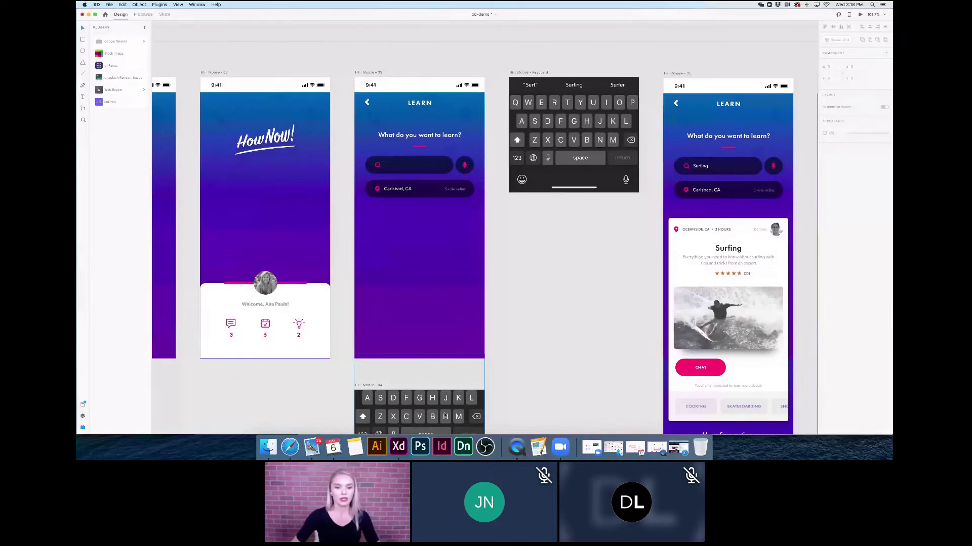
# Move the keyboard copy further up over the top edge of the HF - Mobile - 04 artboard and deselect it.
pyautogui.moveTo(445, 416); pyautogui.dragTo(520, 332)
pyautogui.press('Escape')
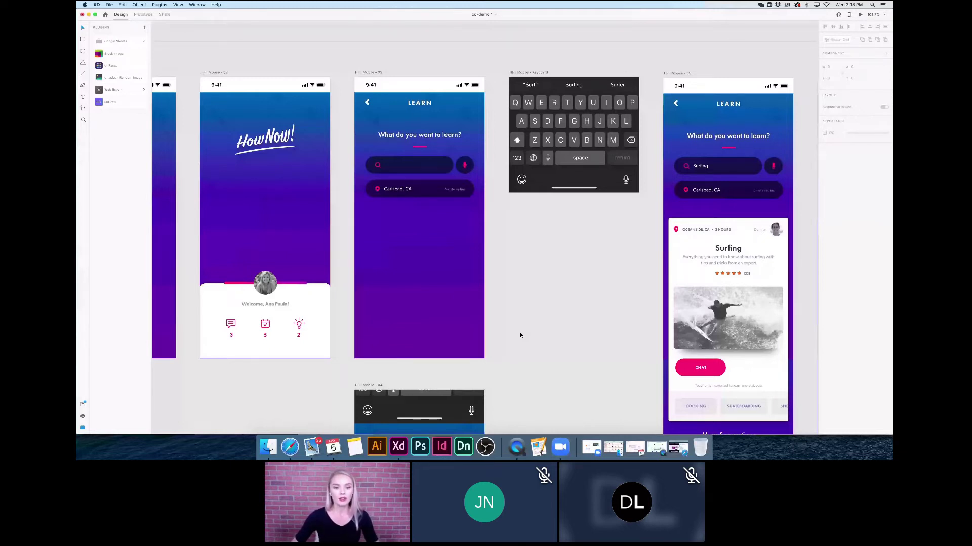
# Locate the Destiny web page artboard and open its preview from prototype mode.
pyautogui.scroll(-5, 520, 335)
pyautogui.scroll(-3, 577, 166)
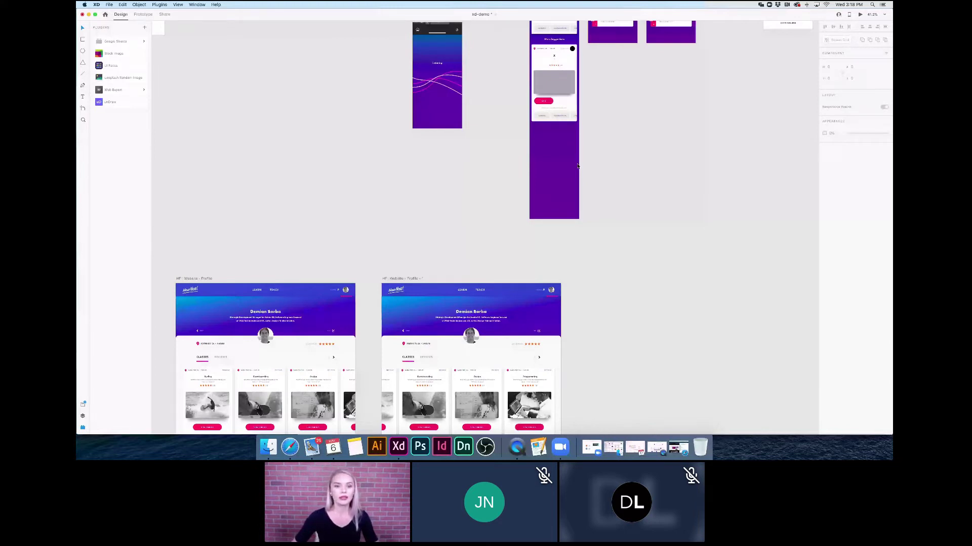
pyautogui.scroll(-5, 452, 270)
pyautogui.scroll(2, 490, 117)
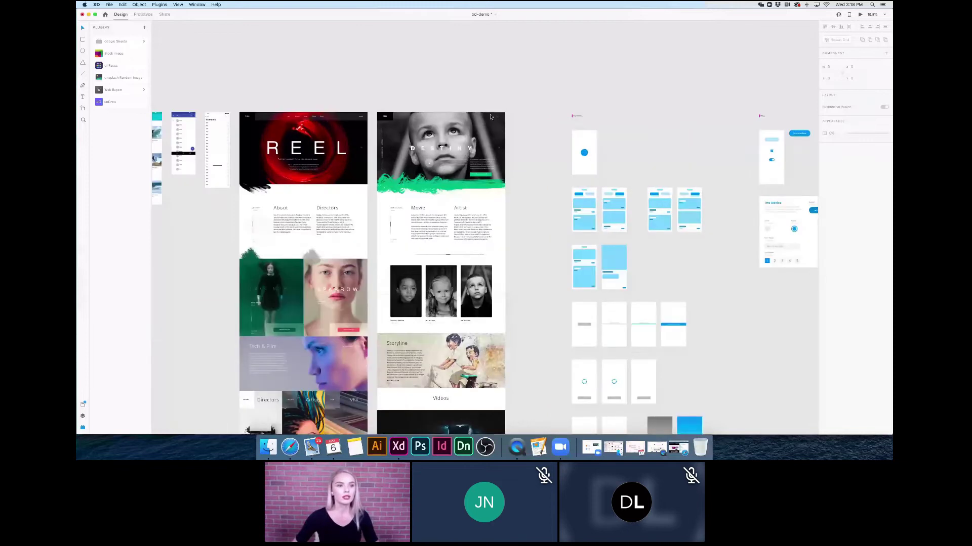
pyautogui.scroll(3, 490, 117)
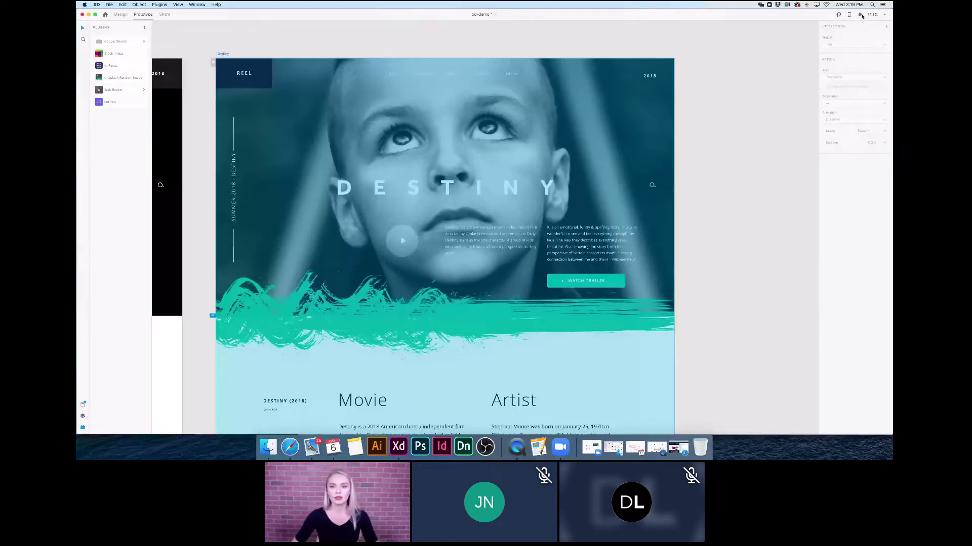
pyautogui.click(860, 15)
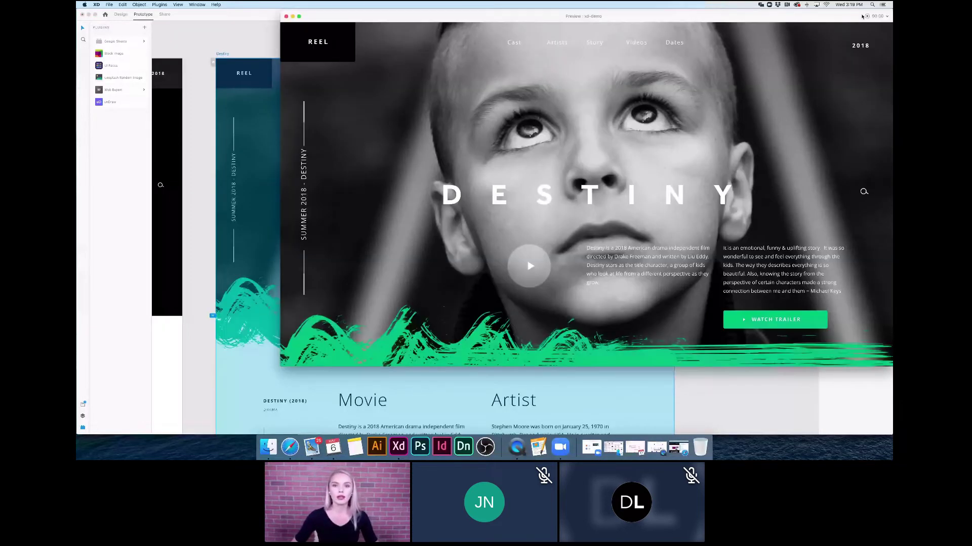
# Examine how the header and brush-stroke artwork behave while scrolling the Destiny preview, and close the preview.
pyautogui.scroll(-5, 776, 149)
pyautogui.scroll(5, 483, 90)
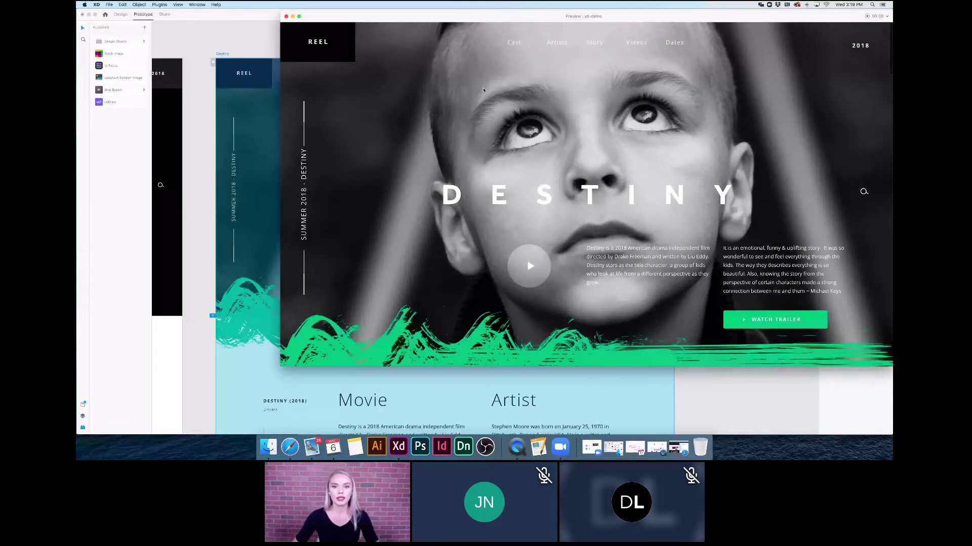
pyautogui.scroll(-10, 702, 175)
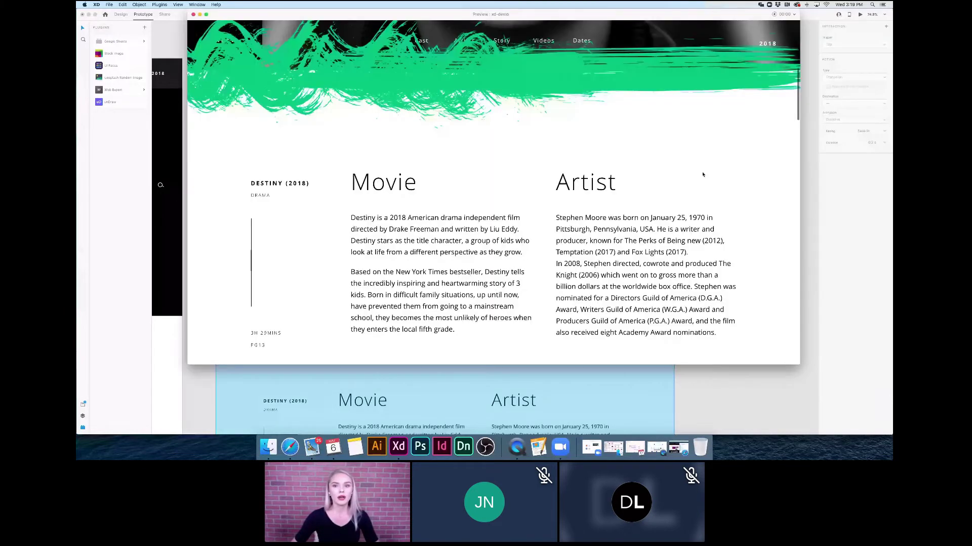
pyautogui.scroll(10, 702, 174)
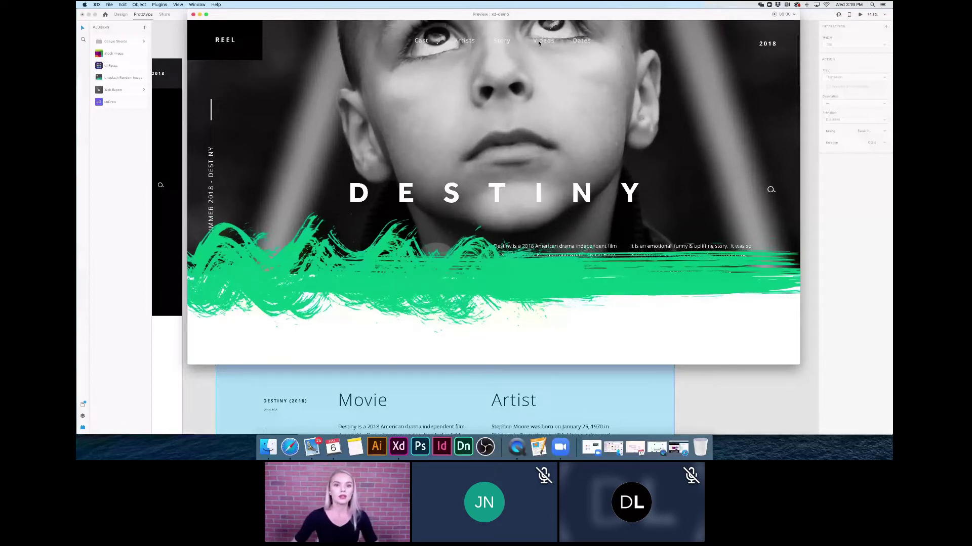
pyautogui.scroll(-4, 425, 76)
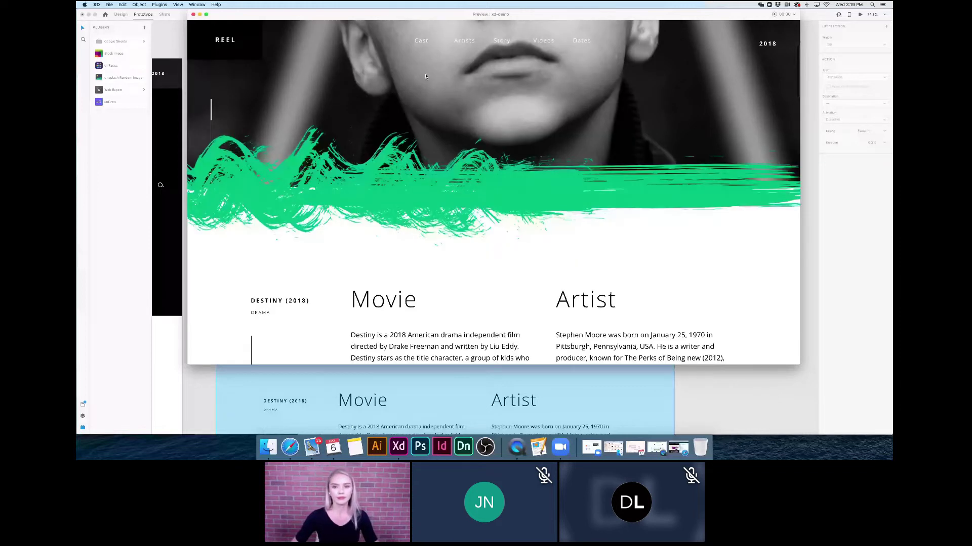
pyautogui.click(236, 42)
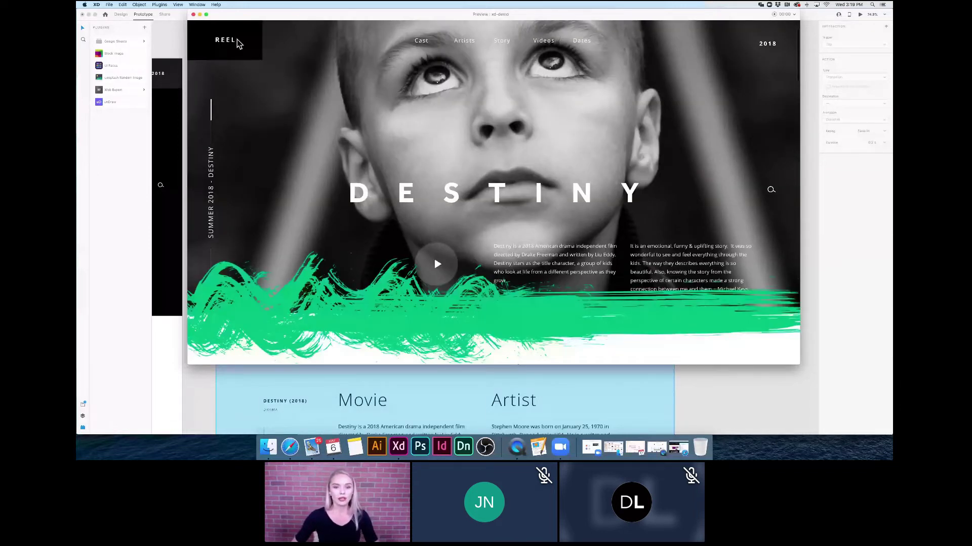
pyautogui.press('super+w')
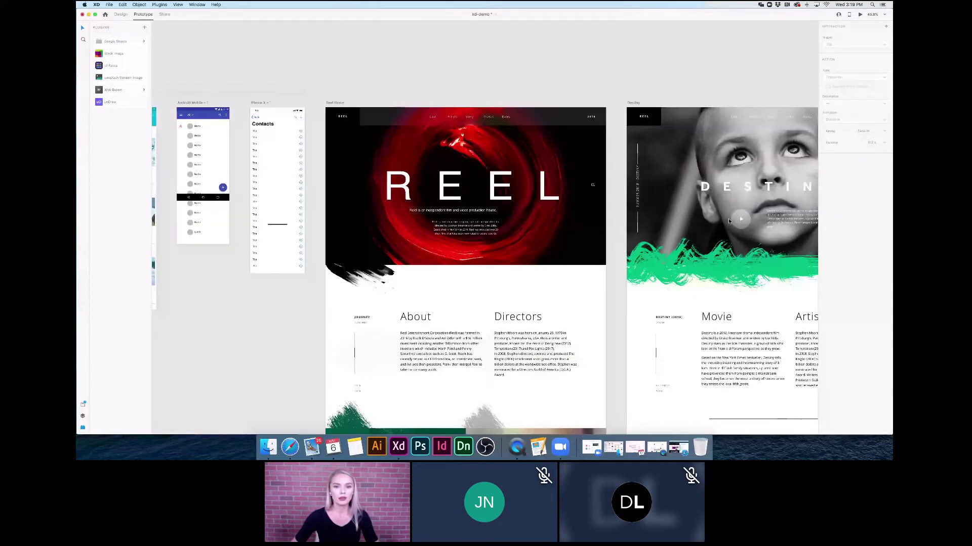
# Preview the Reel home page artboard, examining it from the hero down to the Tech & Film section, and close the preview.
pyautogui.scroll(2, 657, 220)
pyautogui.click(581, 218)
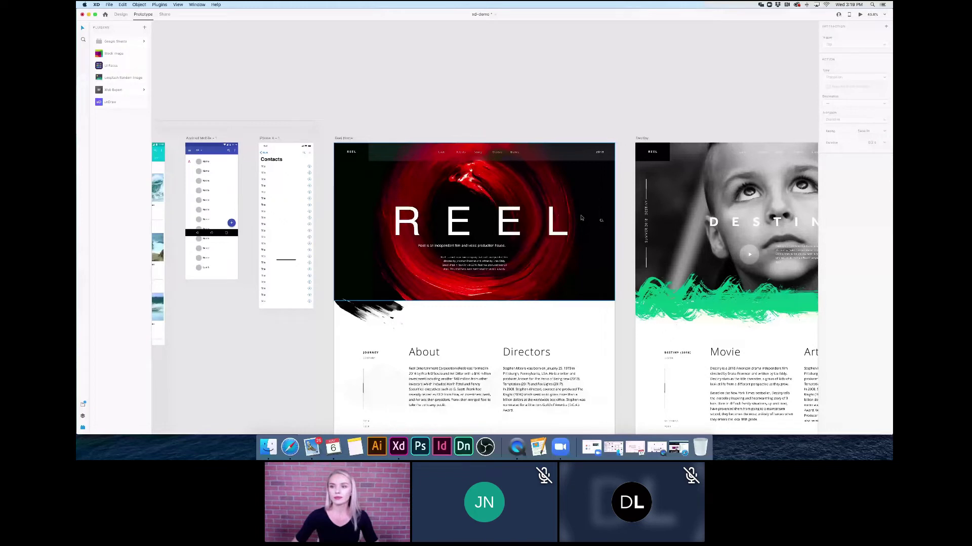
pyautogui.scroll(3, 523, 228)
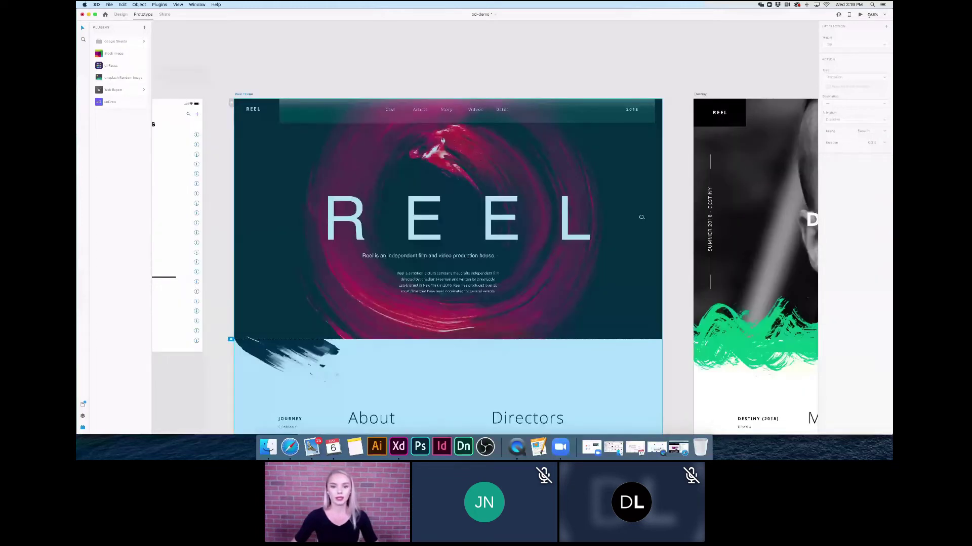
pyautogui.click(859, 15)
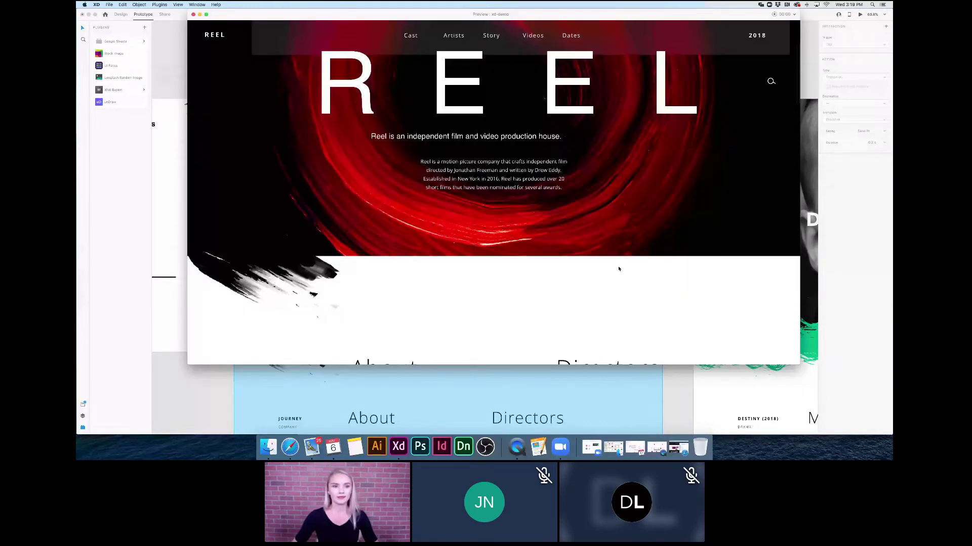
pyautogui.scroll(-6, 619, 269)
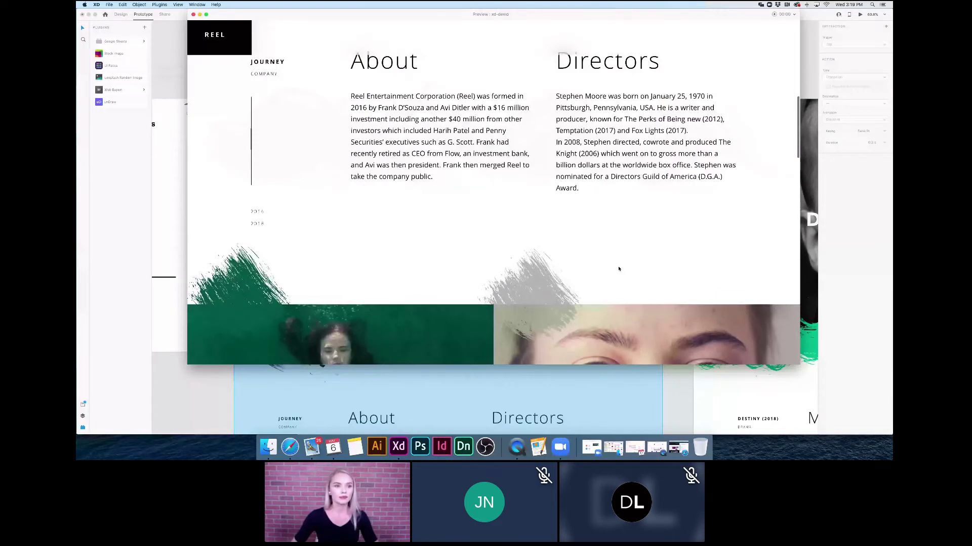
pyautogui.scroll(-5, 618, 269)
pyautogui.scroll(-5, 582, 227)
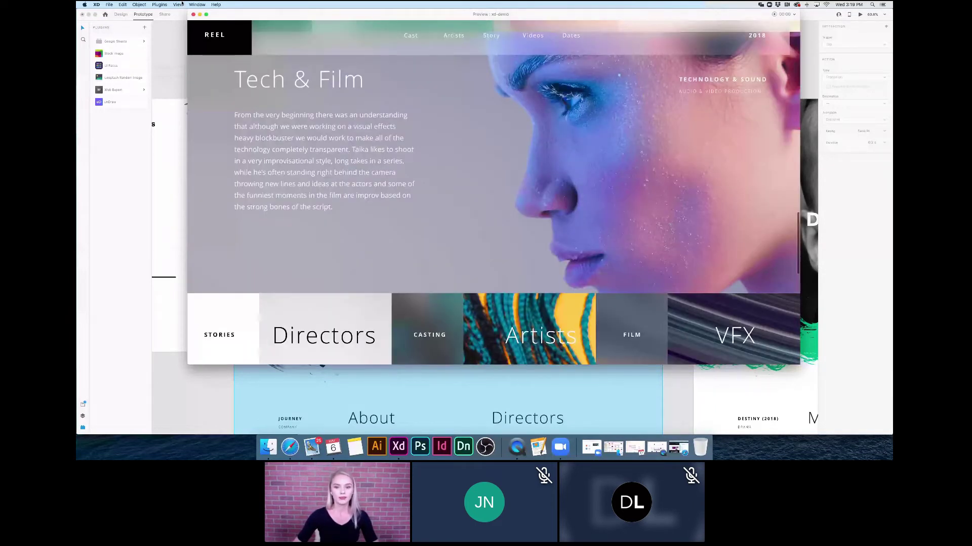
pyautogui.click(193, 14)
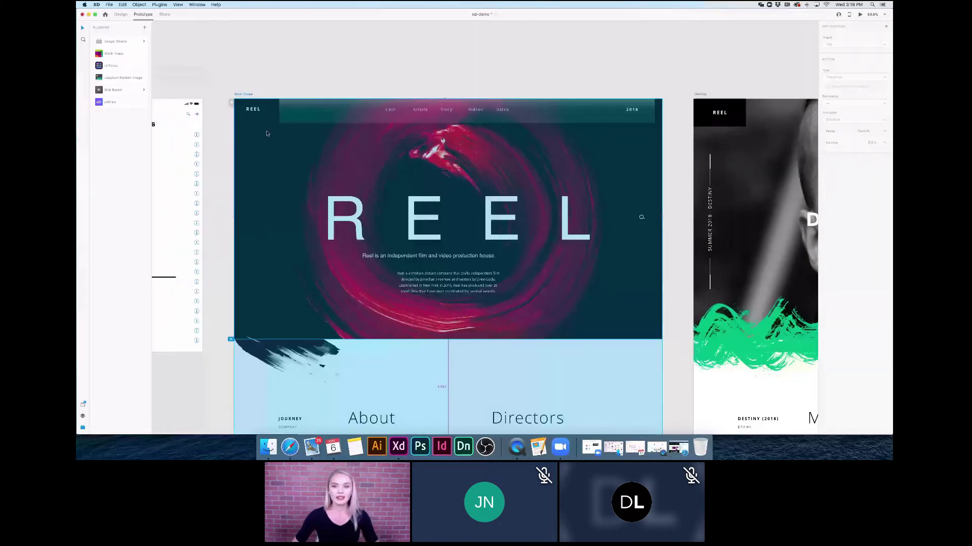
# Preview The Basics component artboard and test its Animated Toggle by switching it off.
pyautogui.press('super+0')
pyautogui.hscroll(3, 267, 138)
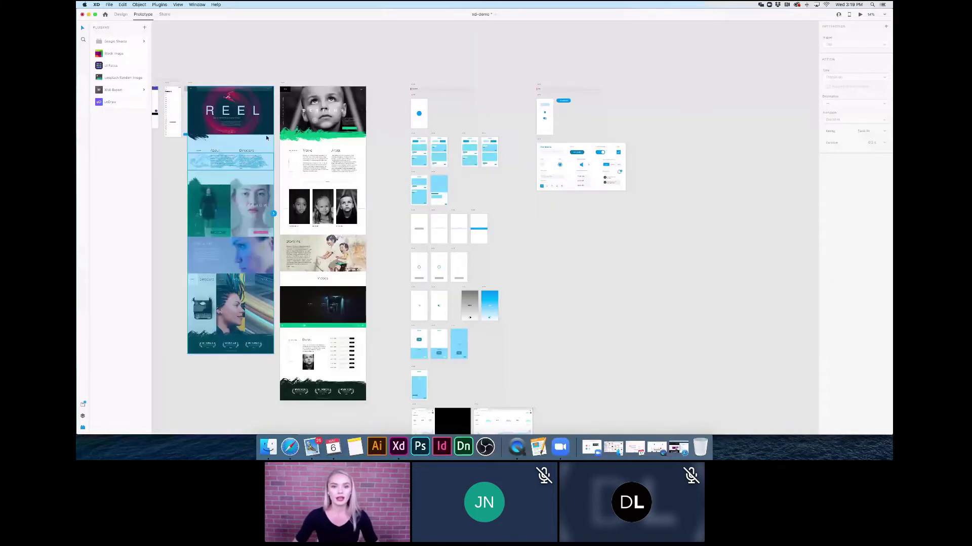
pyautogui.hscroll(5, 456, 179)
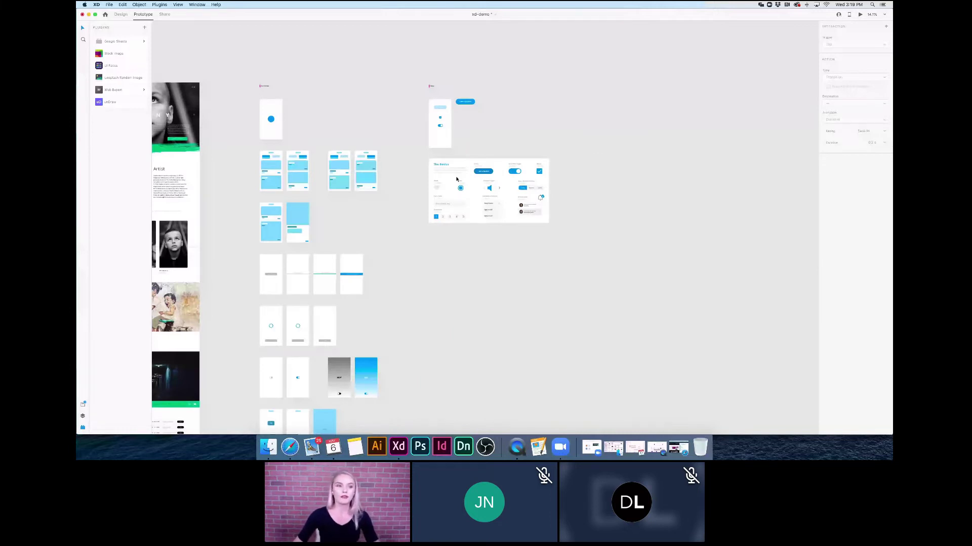
pyautogui.scroll(5, 455, 179)
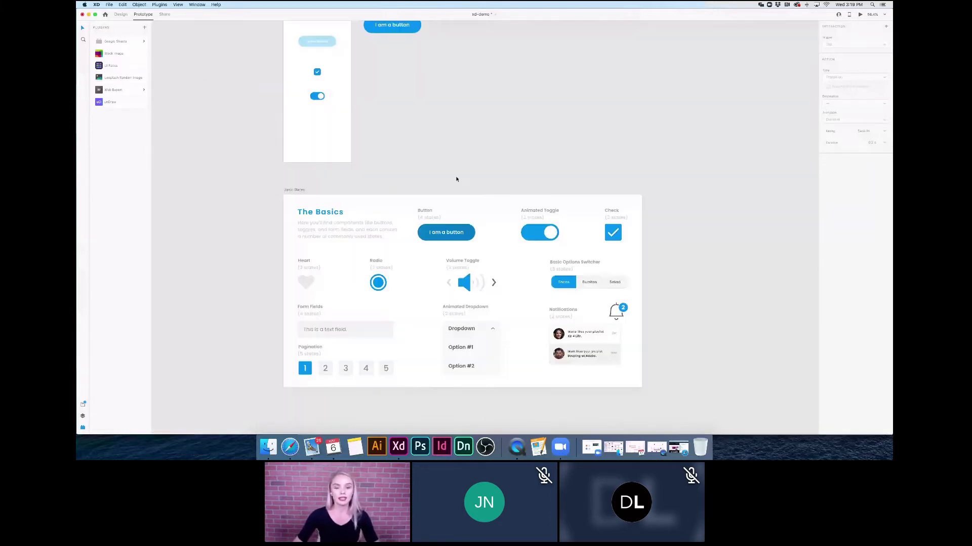
pyautogui.click(491, 229)
pyautogui.scroll(3, 494, 310)
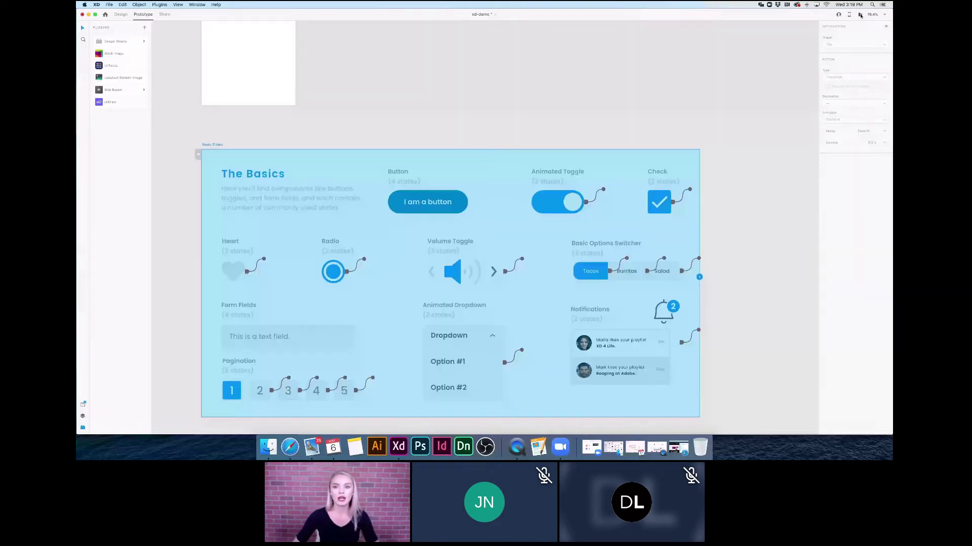
pyautogui.click(860, 14)
pyautogui.click(656, 91)
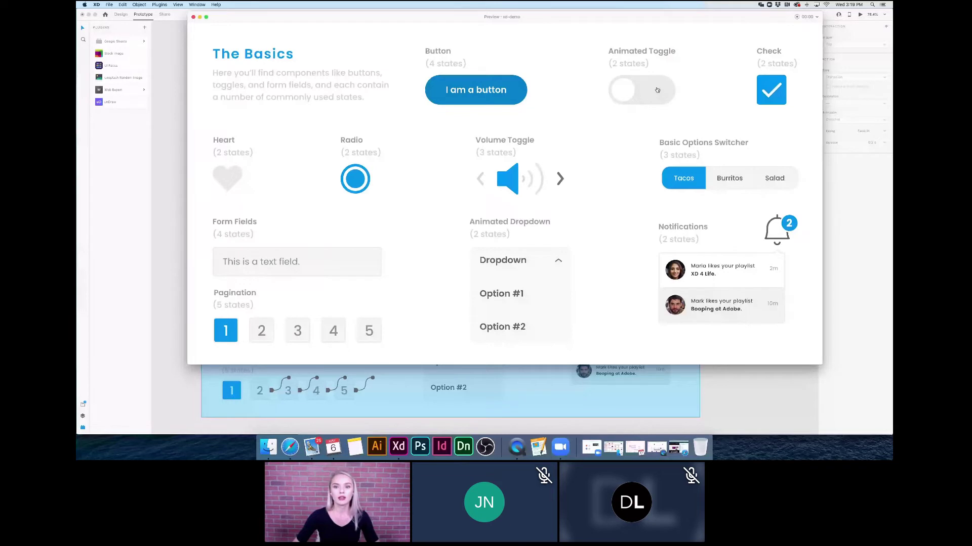
# Test the Volume Toggle up to its highest level and Pagination pages 3, 4 and 5, and close the preview.
pyautogui.moveTo(661, 25); pyautogui.dragTo(603, 32)
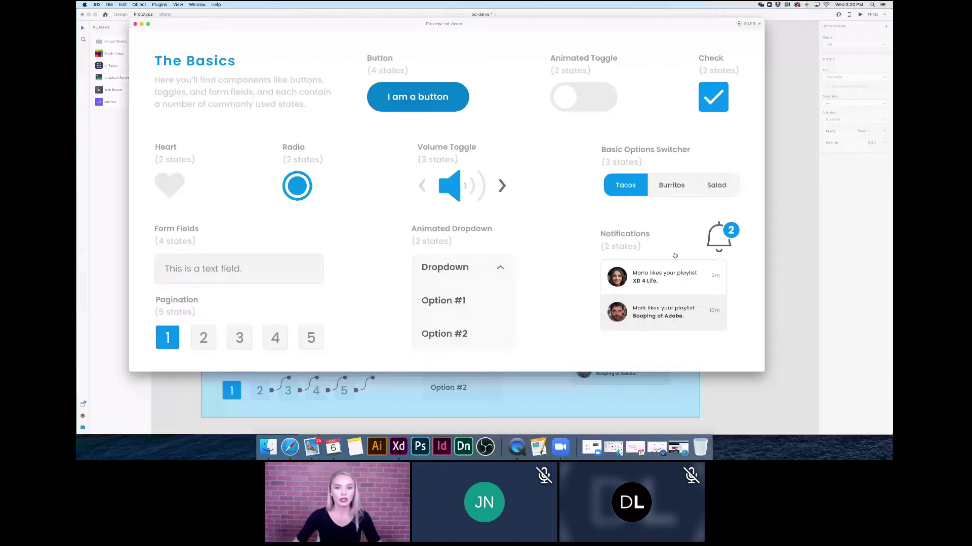
pyautogui.click(500, 185)
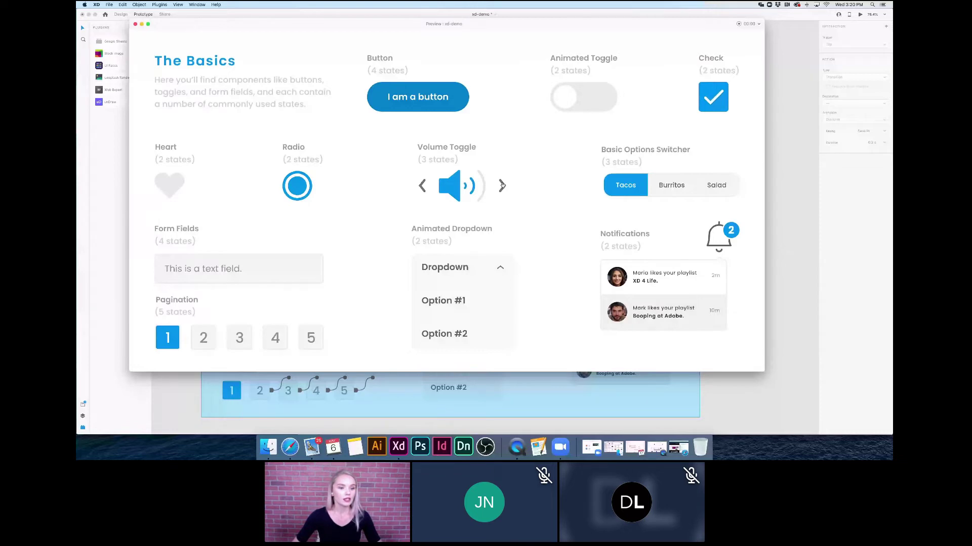
pyautogui.click(502, 185)
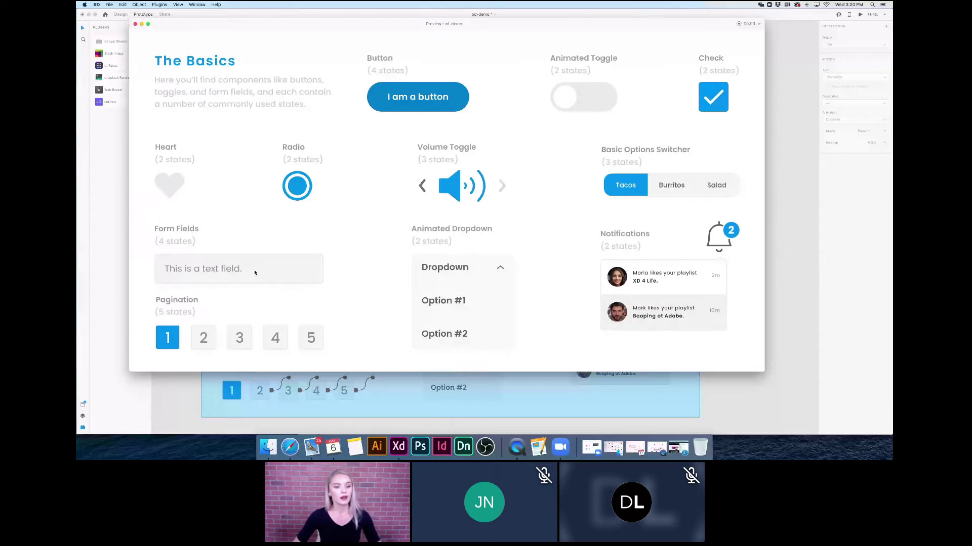
pyautogui.click(243, 330)
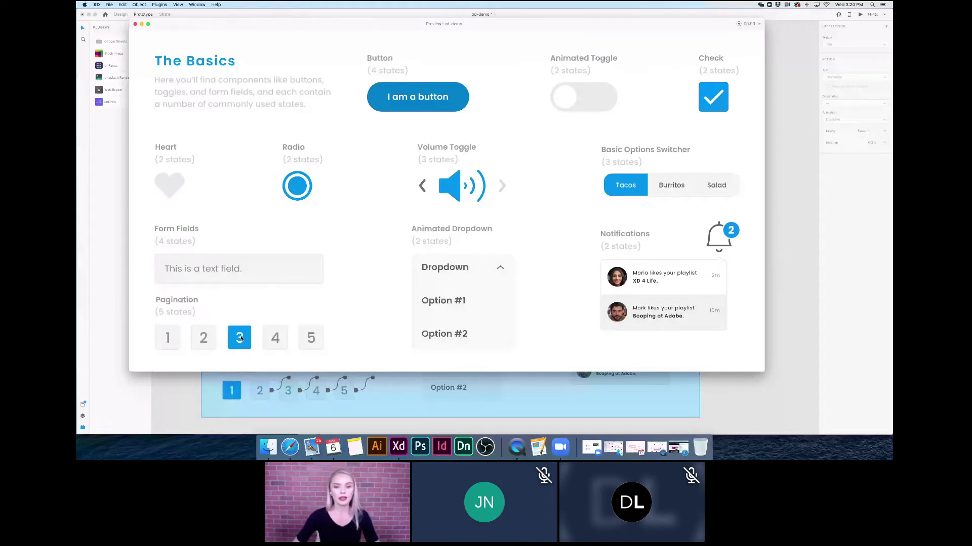
pyautogui.click(275, 336)
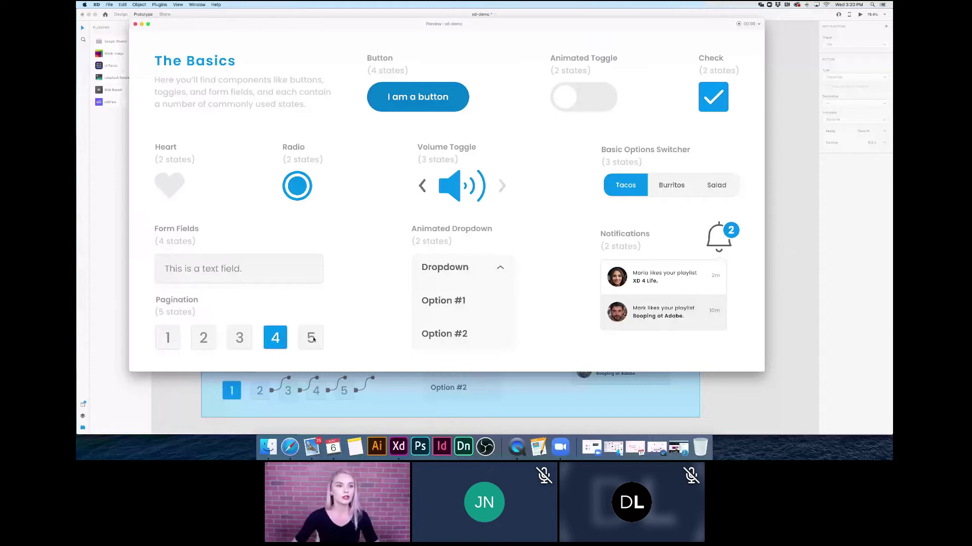
pyautogui.click(312, 338)
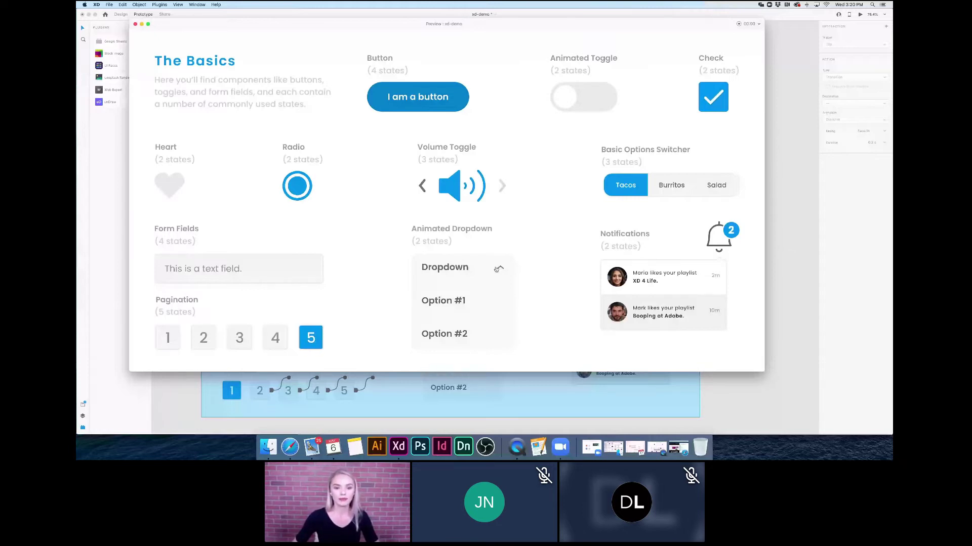
pyautogui.press('super+w')
# Select the Button component on The Basics artboard, try its Hover and Pressed states, and set it to Default State.
pyautogui.click(461, 206)
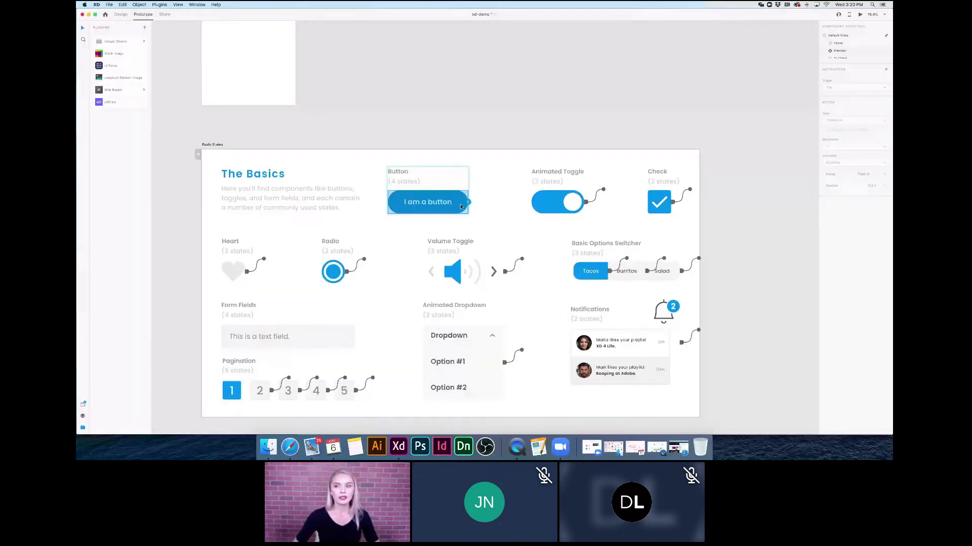
pyautogui.scroll(-2, 461, 207)
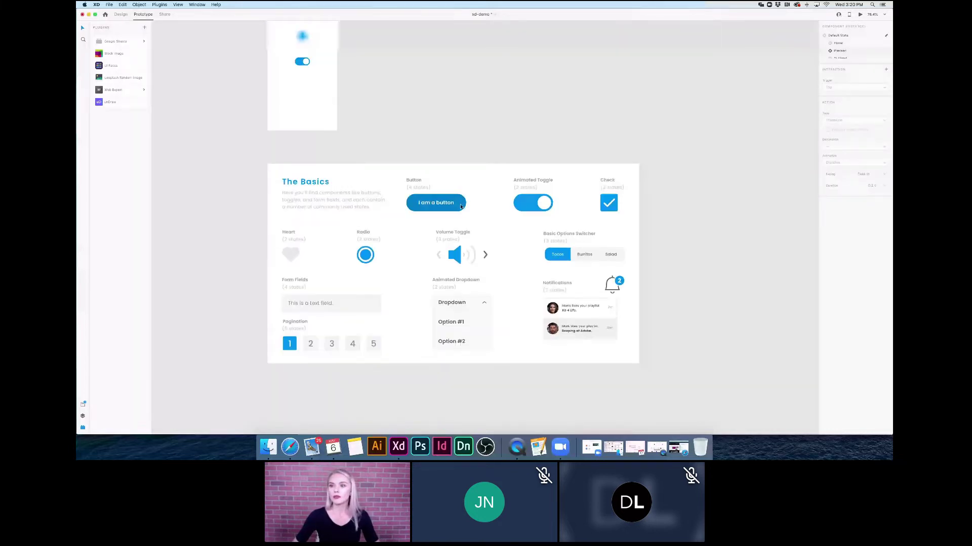
pyautogui.scroll(3, 461, 207)
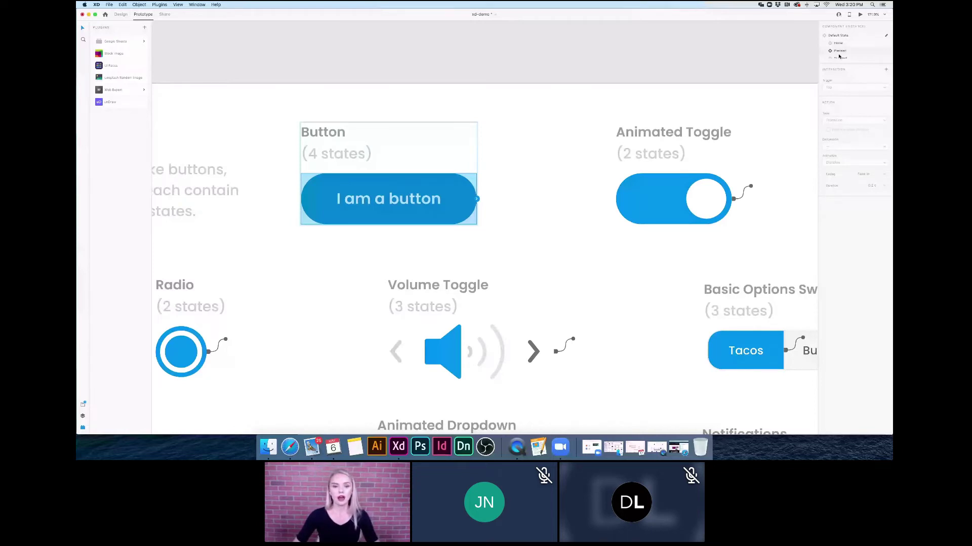
pyautogui.click(840, 43)
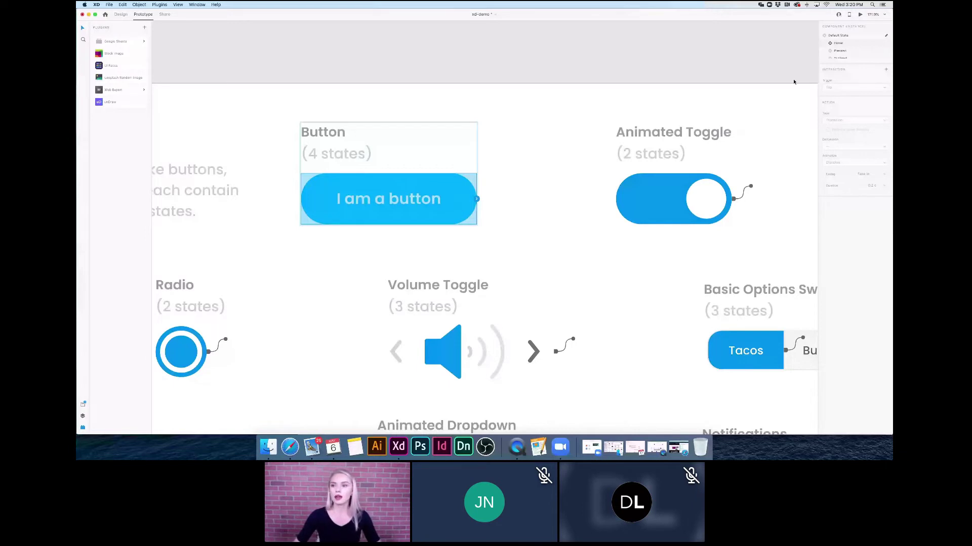
pyautogui.click(840, 51)
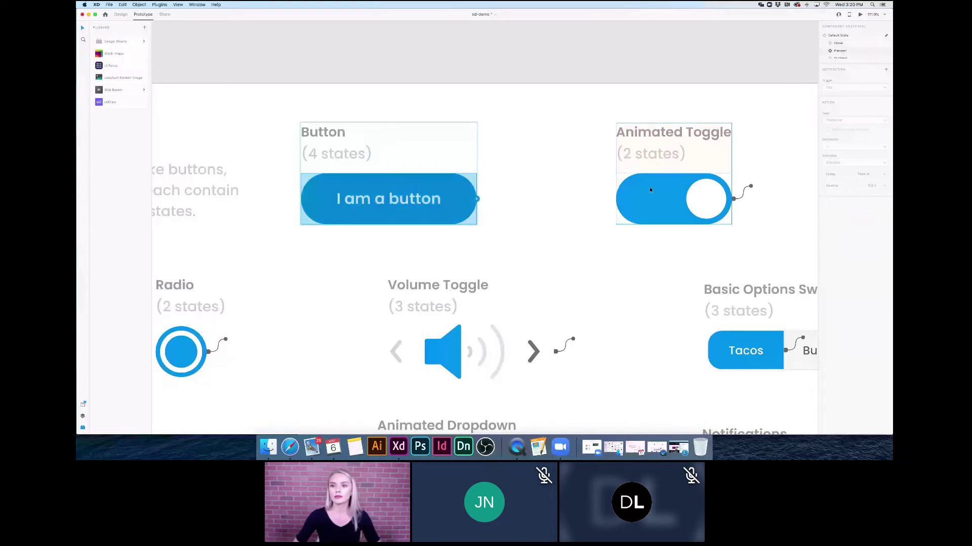
pyautogui.scroll(-1, 841, 51)
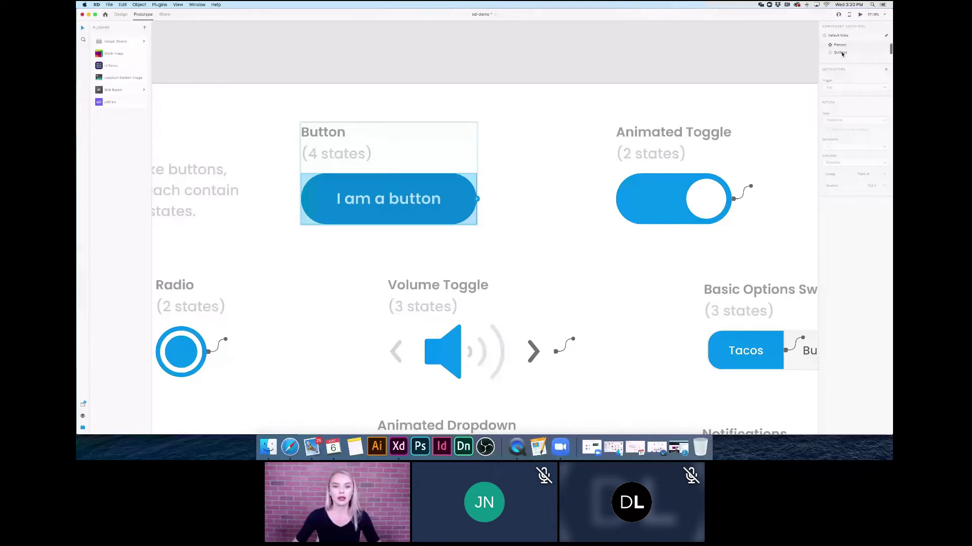
pyautogui.click(838, 35)
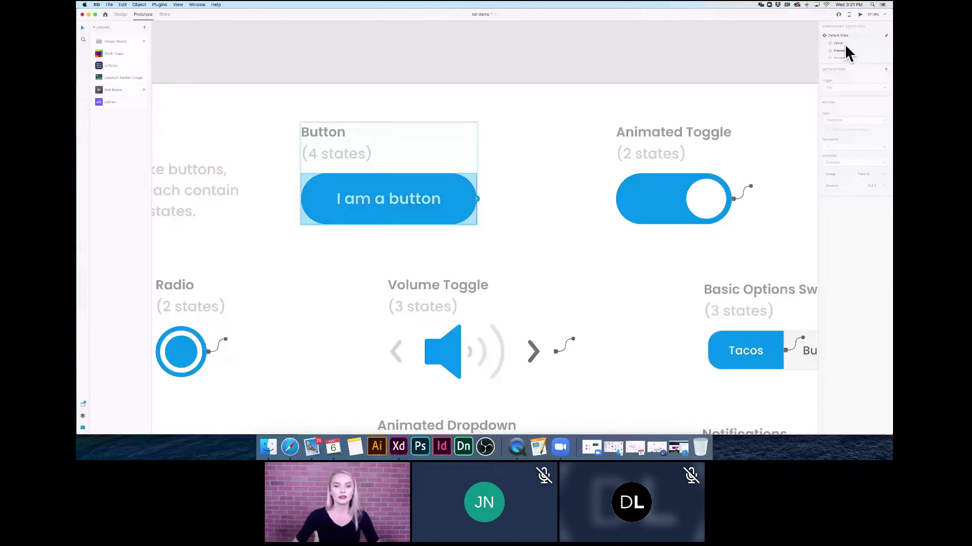
# Add an interaction to the Button component with a Hover trigger, the Transition action and the Hover state as destination.
pyautogui.click(479, 201)
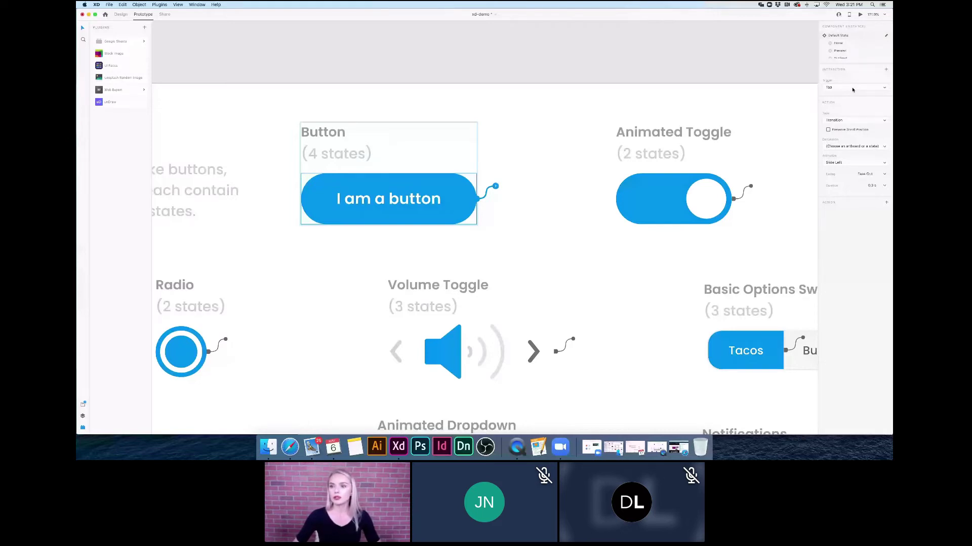
pyautogui.click(852, 87)
pyautogui.click(843, 40)
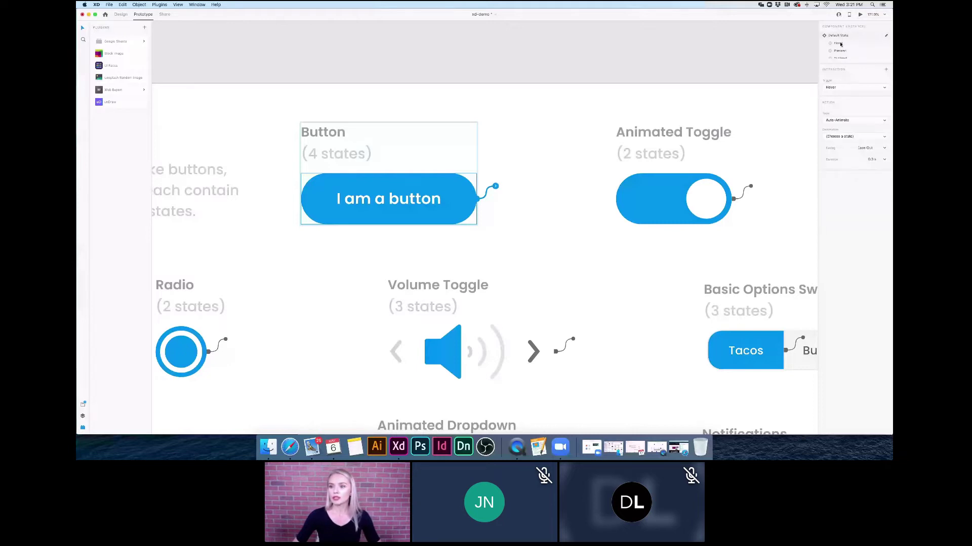
pyautogui.click(861, 120)
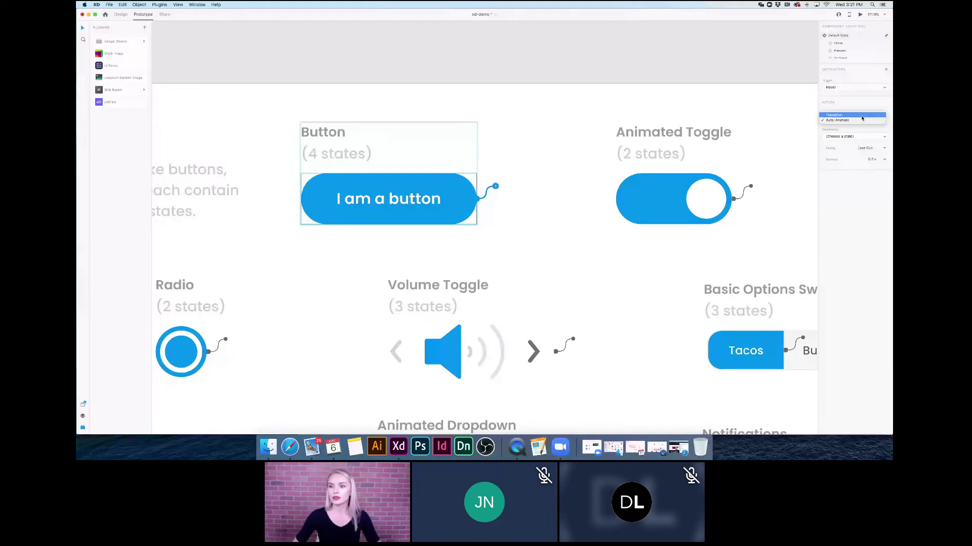
pyautogui.click(862, 116)
pyautogui.click(854, 146)
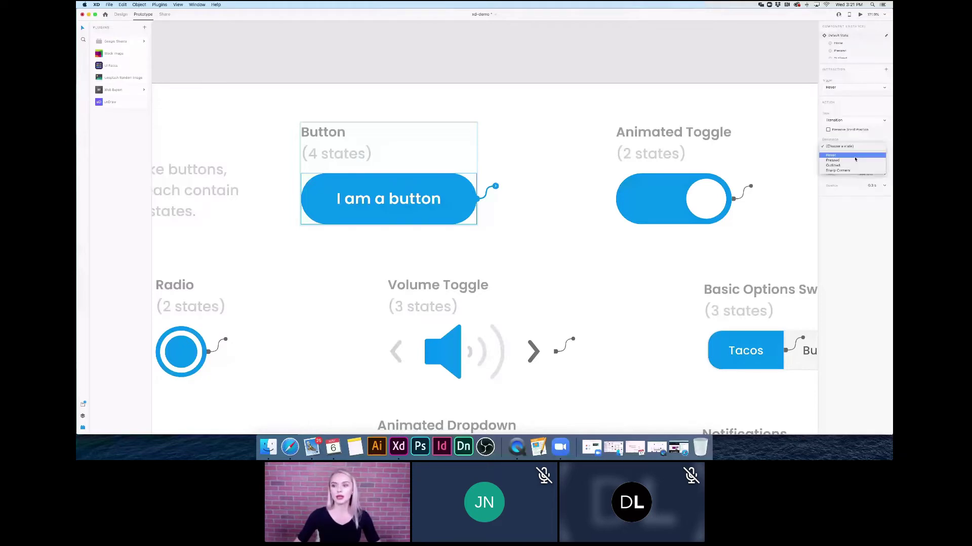
pyautogui.click(855, 157)
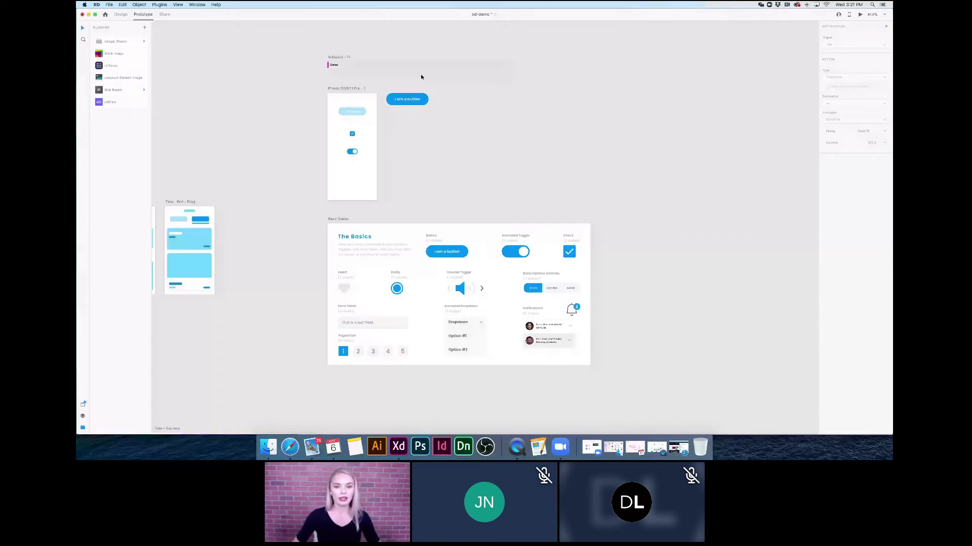
pyautogui.scroll(-1, 420, 77)
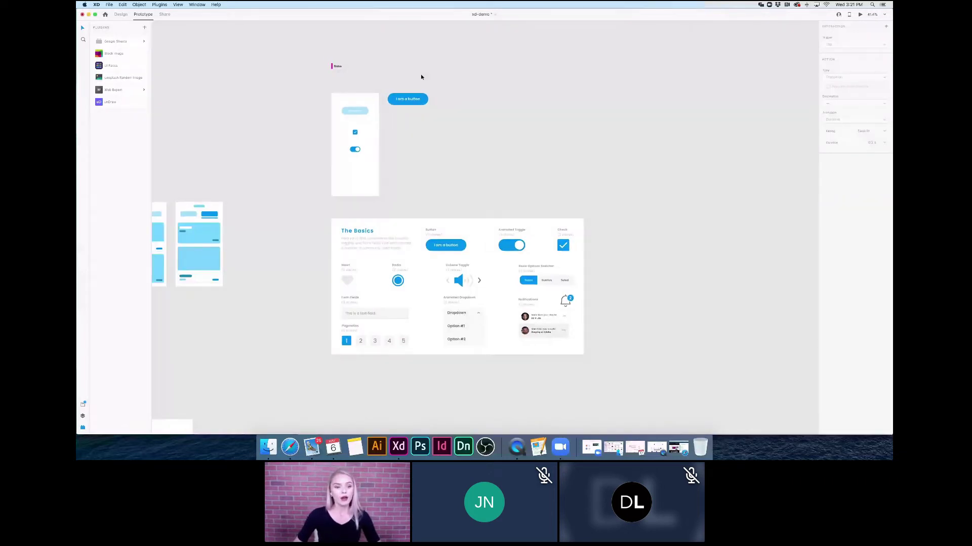
pyautogui.scroll(-1, 420, 77)
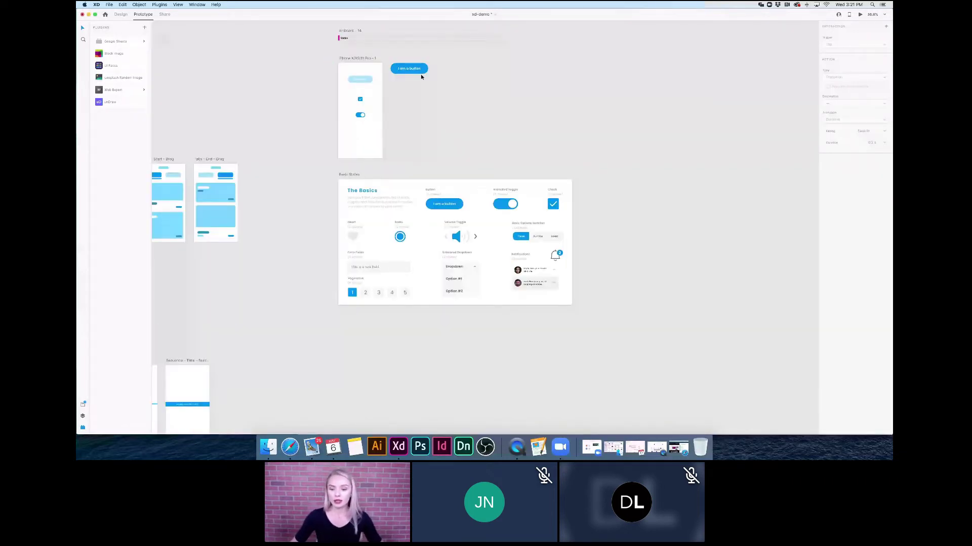
pyautogui.scroll(2, 421, 76)
pyautogui.hscroll(-2, 421, 76)
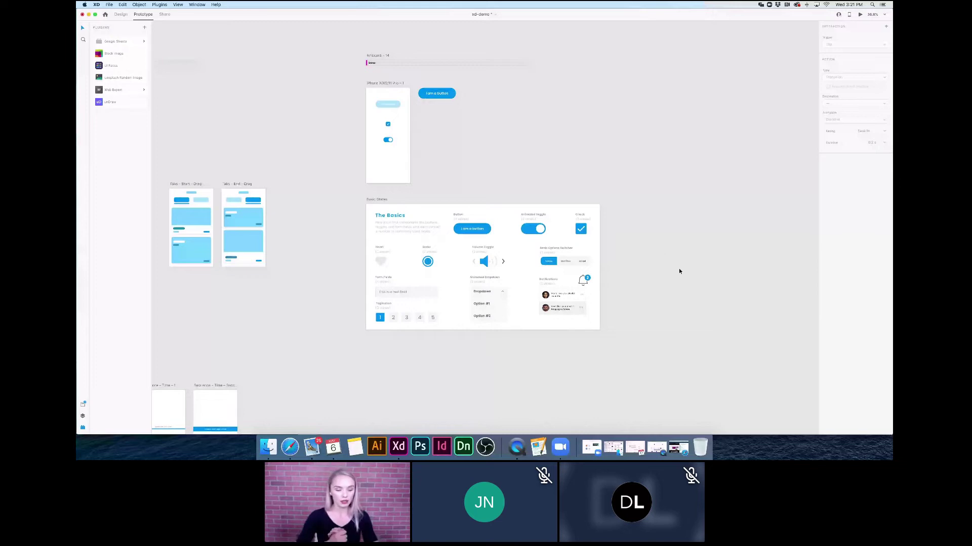
# Switch to the live webinar in Safari, open the presenter stream's audio and video settings, and minimise the browser window.
pyautogui.click(679, 443)
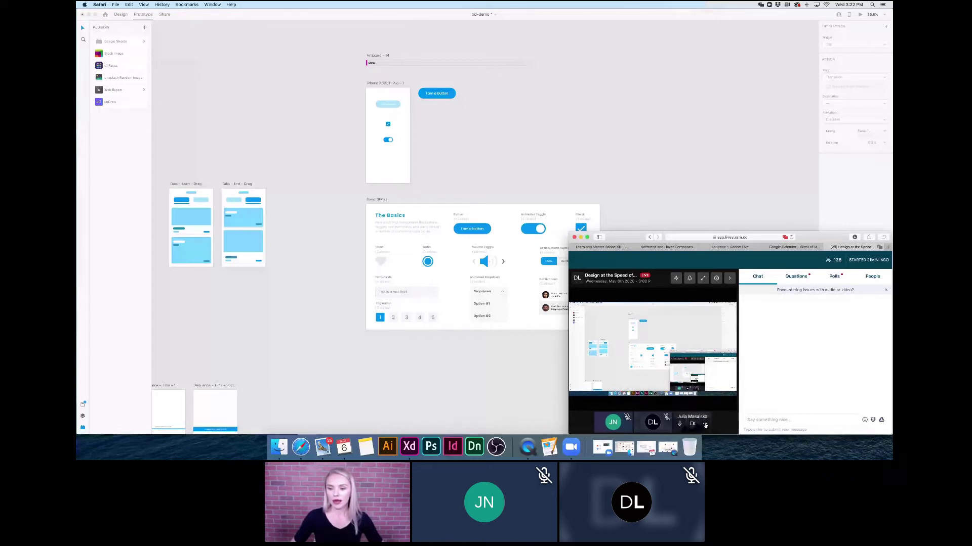
pyautogui.click(705, 426)
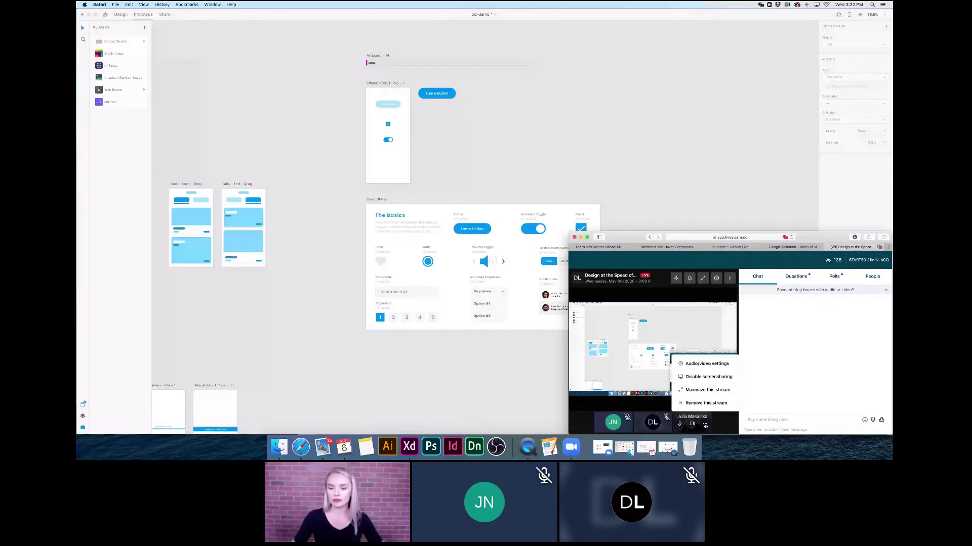
pyautogui.click(707, 364)
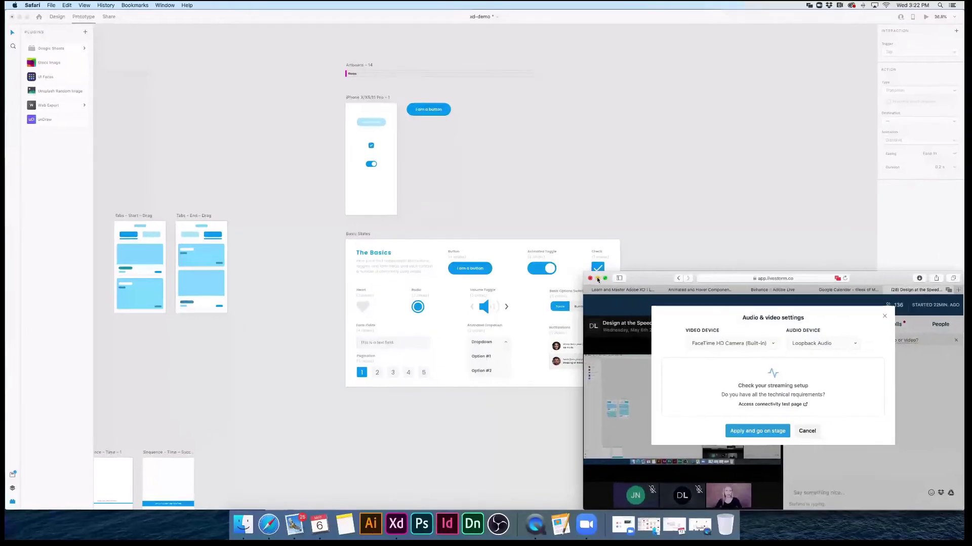
pyautogui.click(580, 237)
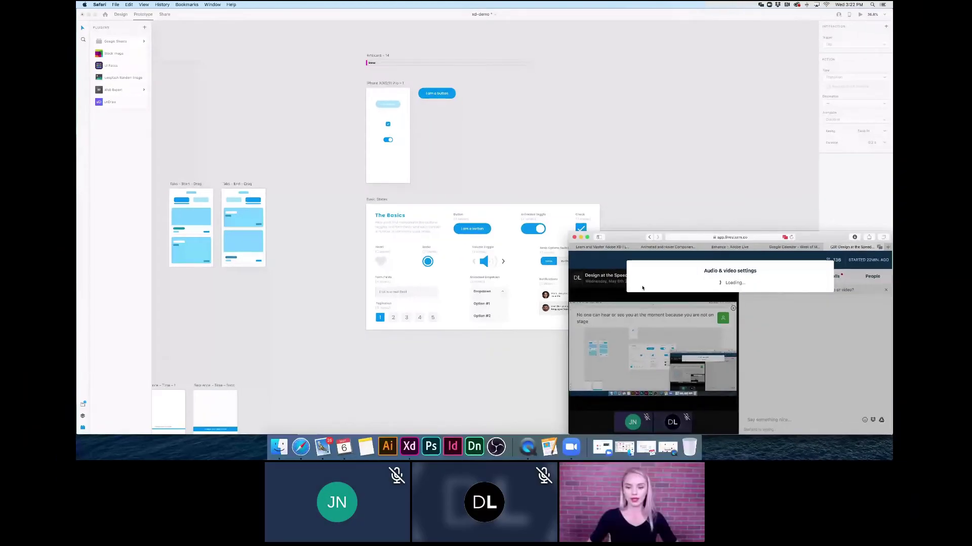
pyautogui.click(580, 237)
# Open the LiveCoediting video in QuickTime Player, show it full screen and play it.
pyautogui.click(636, 454)
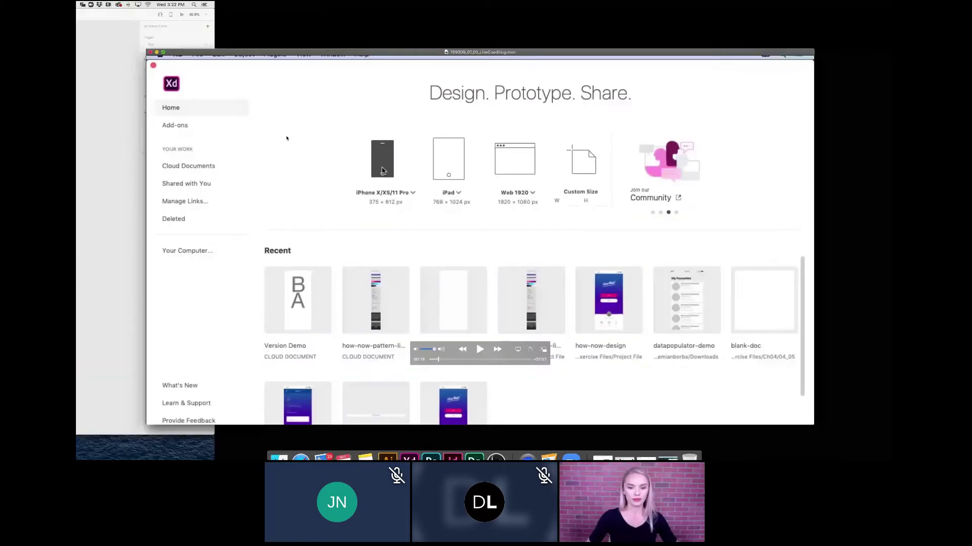
pyautogui.press('ctrl+super+f')
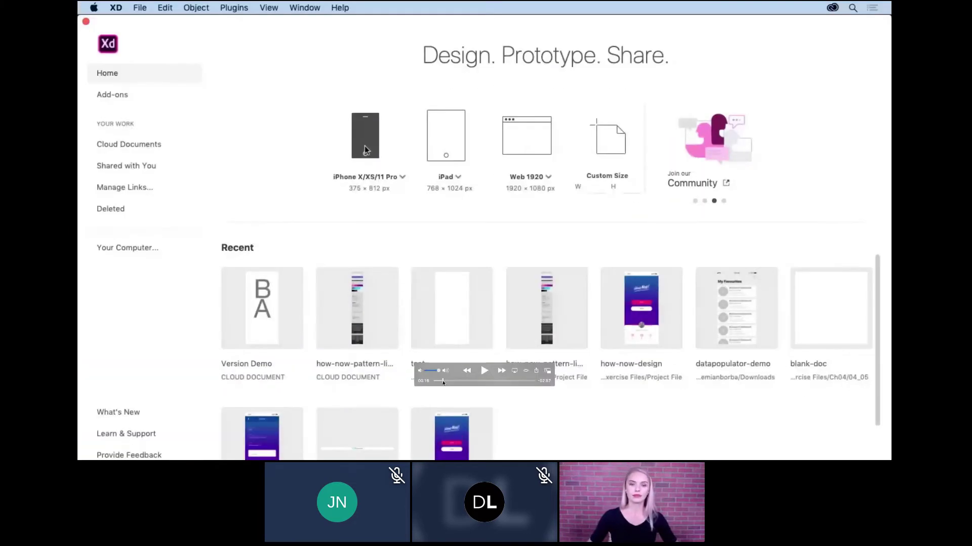
pyautogui.click(492, 373)
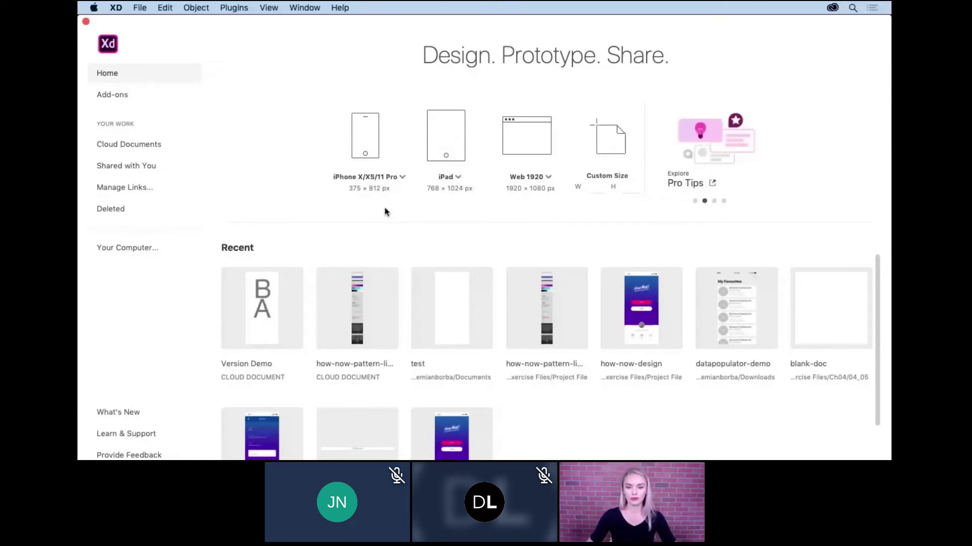
pyautogui.moveTo(381, 213)
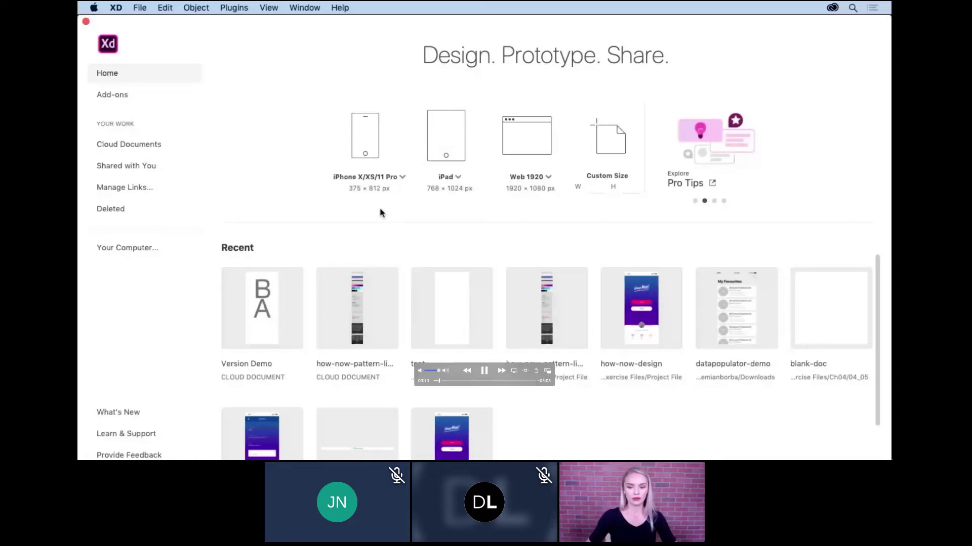
# Minimise the browser, resume the LiveCoediting video full screen, and open the invite options of the Coediting Demo document.
pyautogui.press('super+w')
pyautogui.click(581, 237)
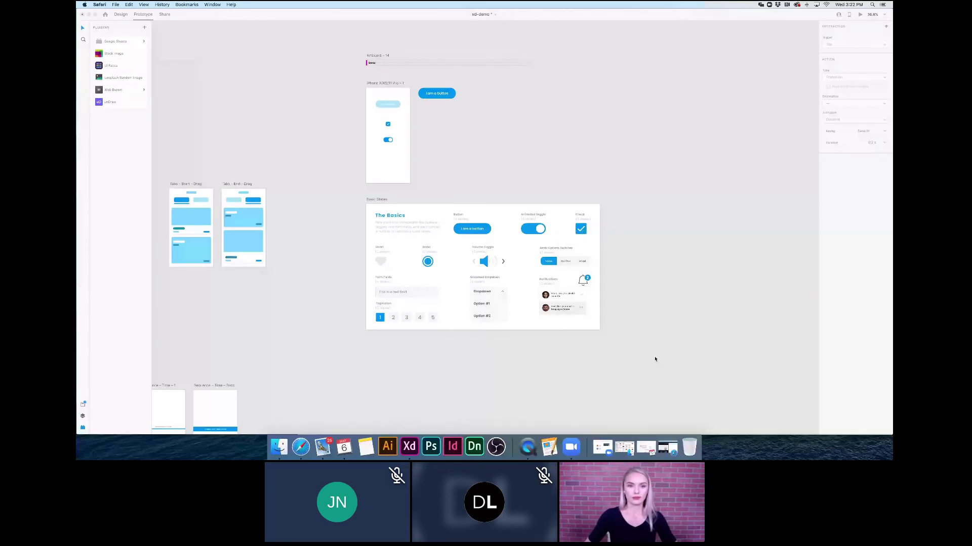
pyautogui.click(602, 448)
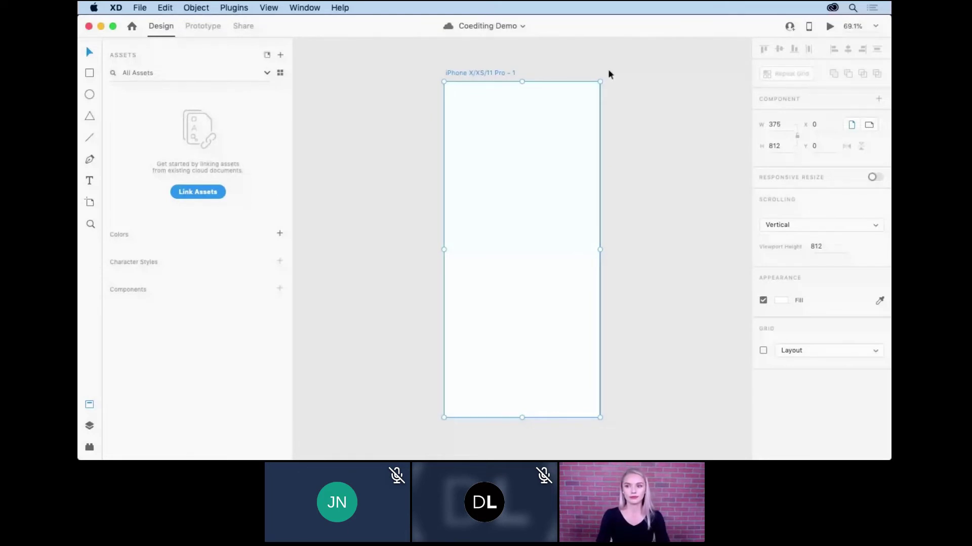
pyautogui.click(790, 28)
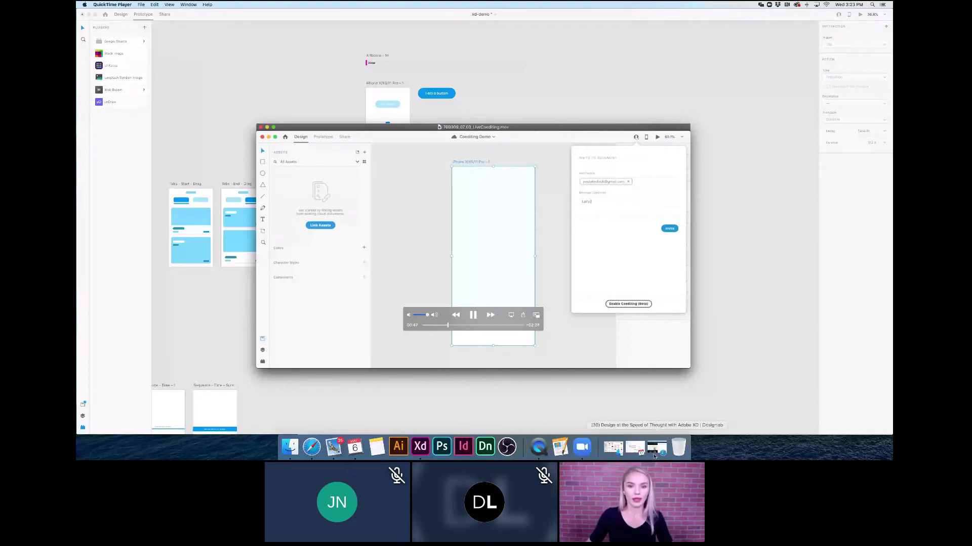
pyautogui.click(300, 453)
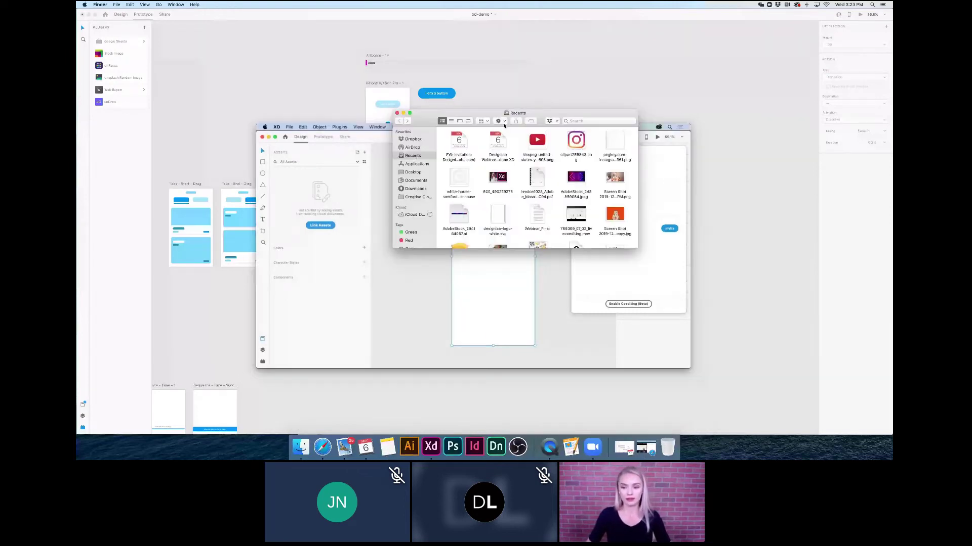
pyautogui.moveTo(504, 125); pyautogui.dragTo(773, 312)
pyautogui.click(685, 350)
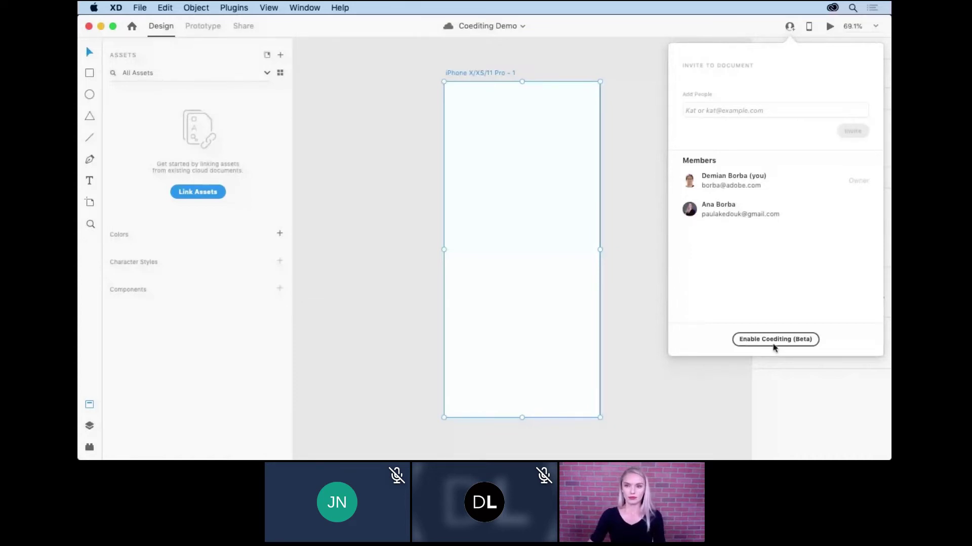
# Close the document's invite options and switch to Google Chrome to view the e-mail invitation to edit Coediting Demo.
pyautogui.click(574, 77)
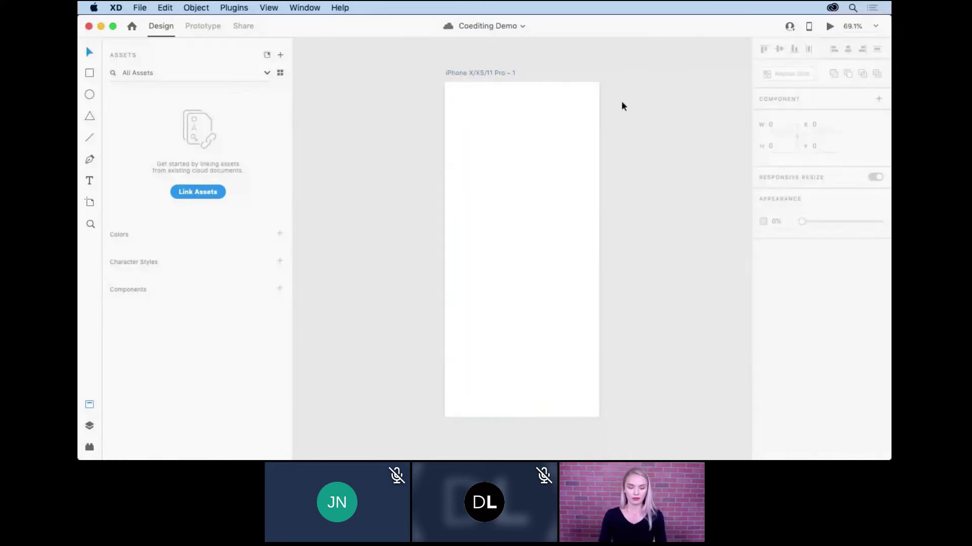
pyautogui.press('super+Tab')
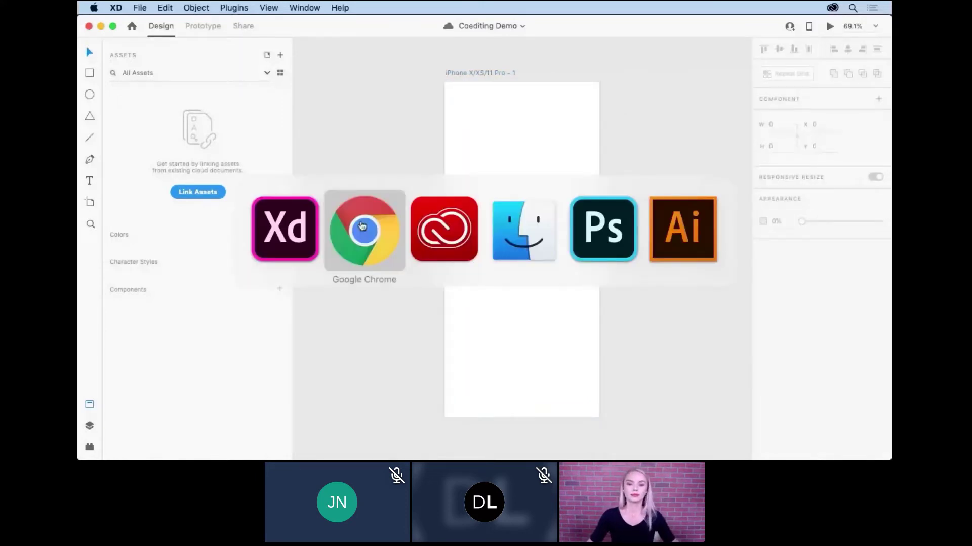
pyautogui.click(362, 226)
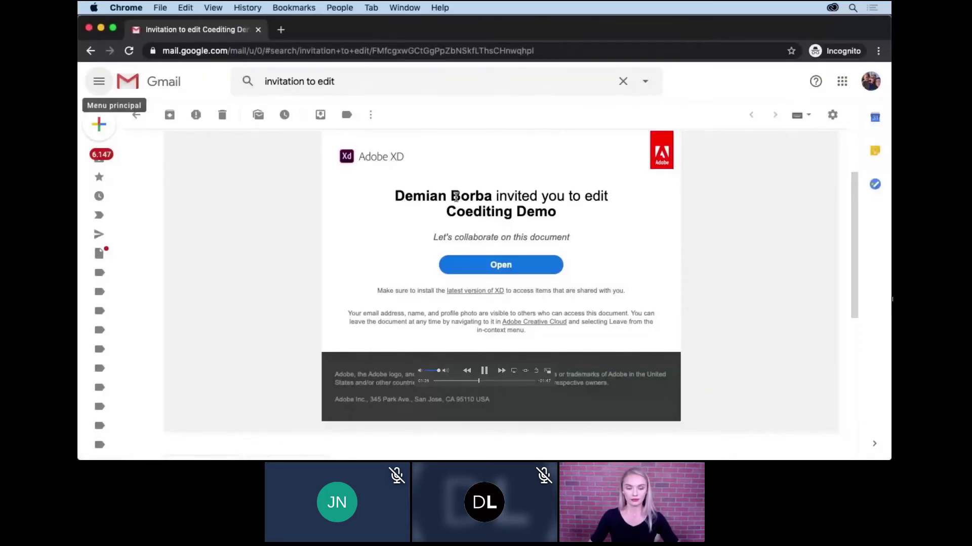
# Switch back to Adobe XD and draw a rectangle about 144 by 109 px in the upper part of the iPhone artboard.
pyautogui.press('super+Tab')
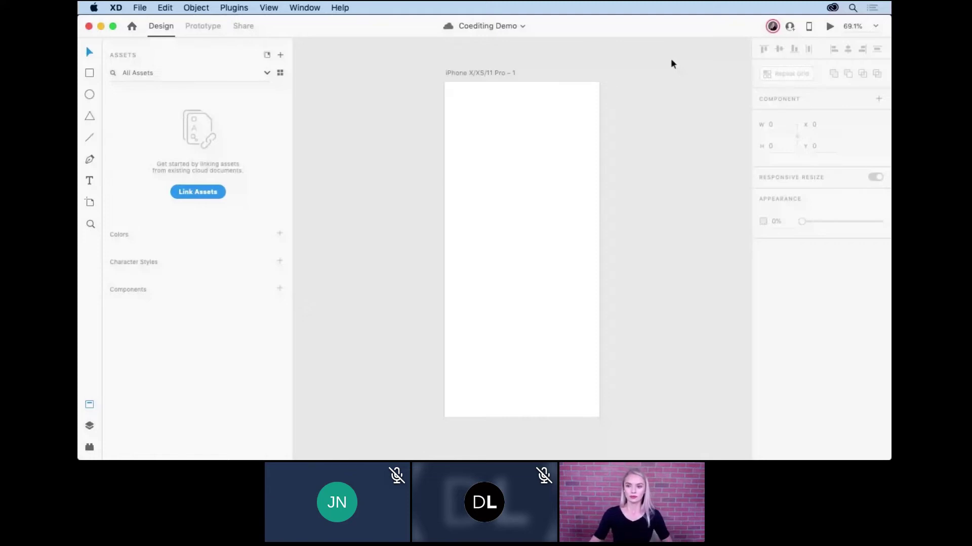
pyautogui.press('r')
pyautogui.moveTo(470, 112); pyautogui.dragTo(530, 158)
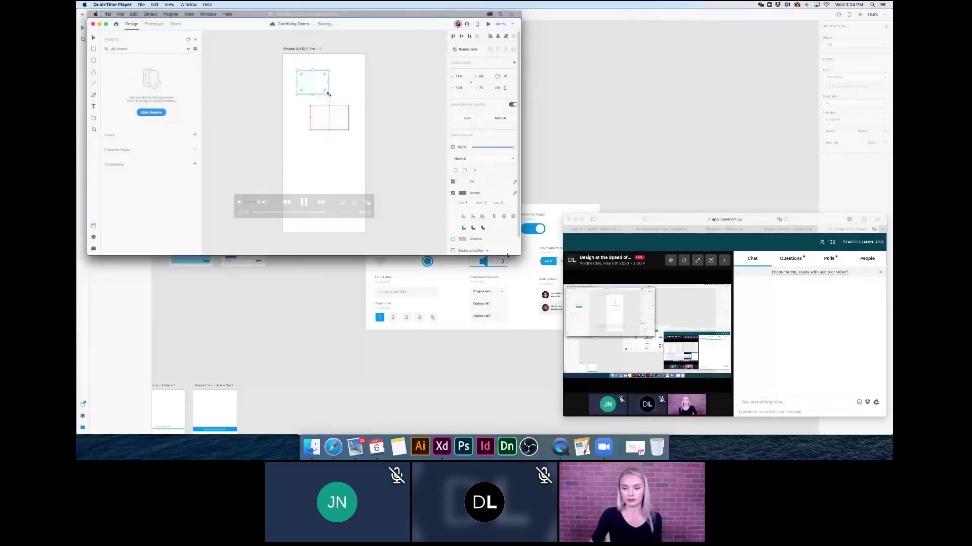
# Enlarge the coediting video window and move and shrink the webinar browser window beside it.
pyautogui.moveTo(507, 256); pyautogui.dragTo(786, 405)
pyautogui.moveTo(830, 219); pyautogui.dragTo(851, 240)
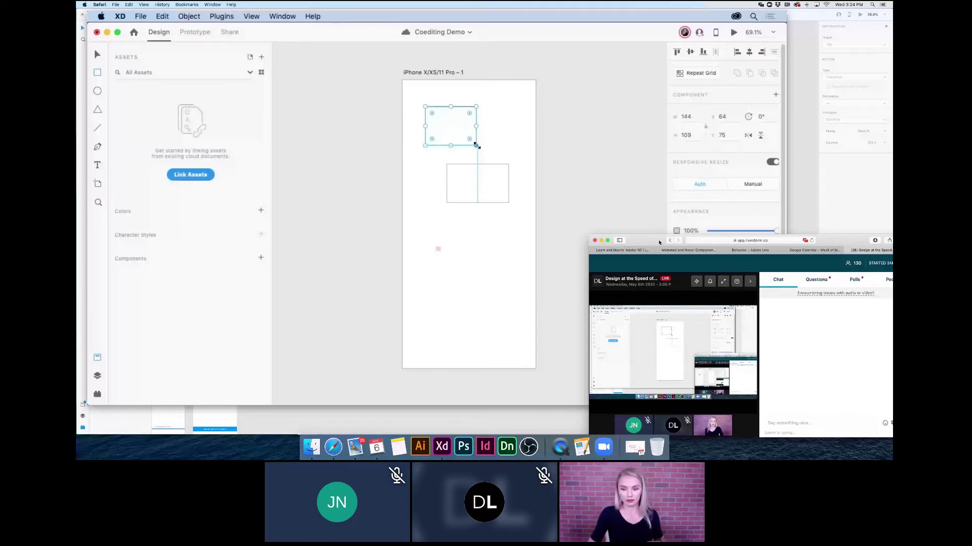
pyautogui.doubleClick(659, 242)
# Post the message "Can everyone hear the video?" in the webinar chat.
pyautogui.click(765, 399)
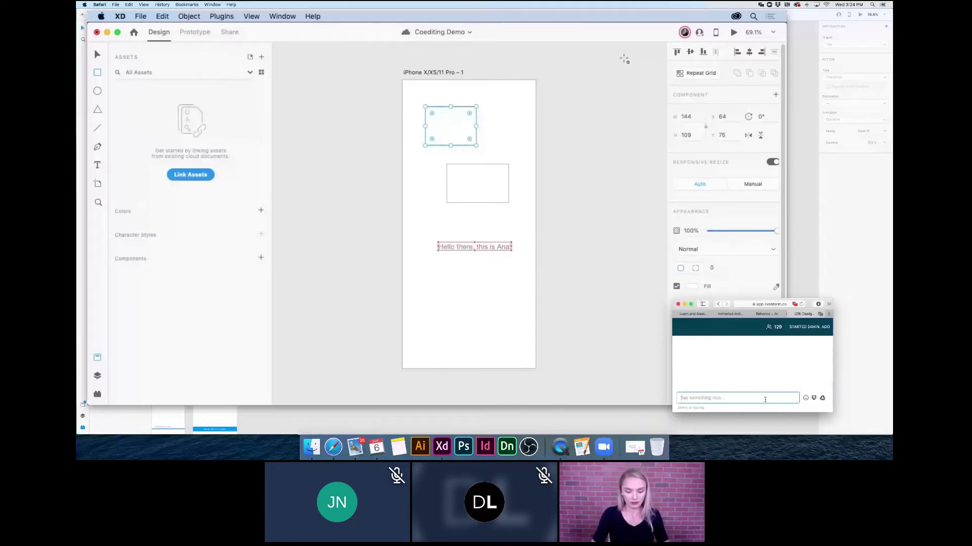
pyautogui.write('Can y')
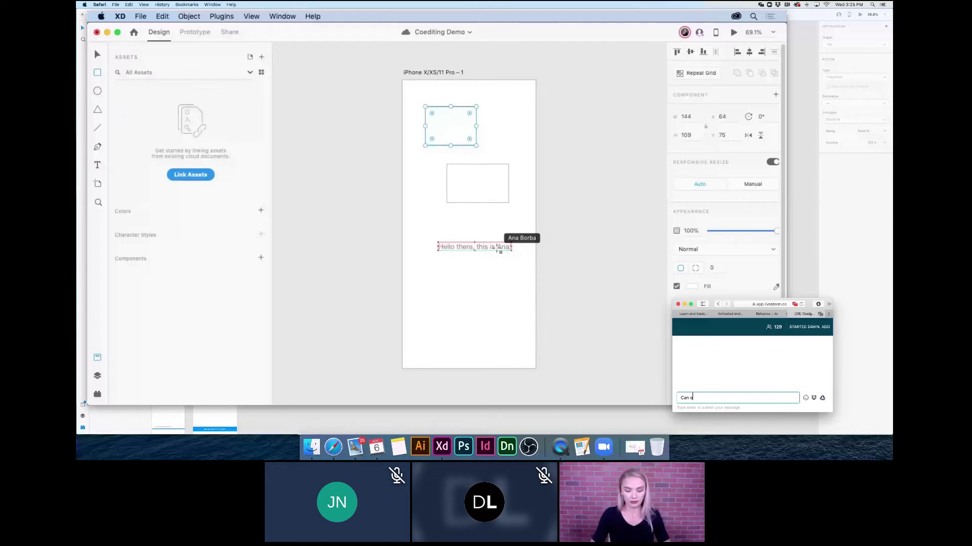
pyautogui.write('veryone hear the video?')
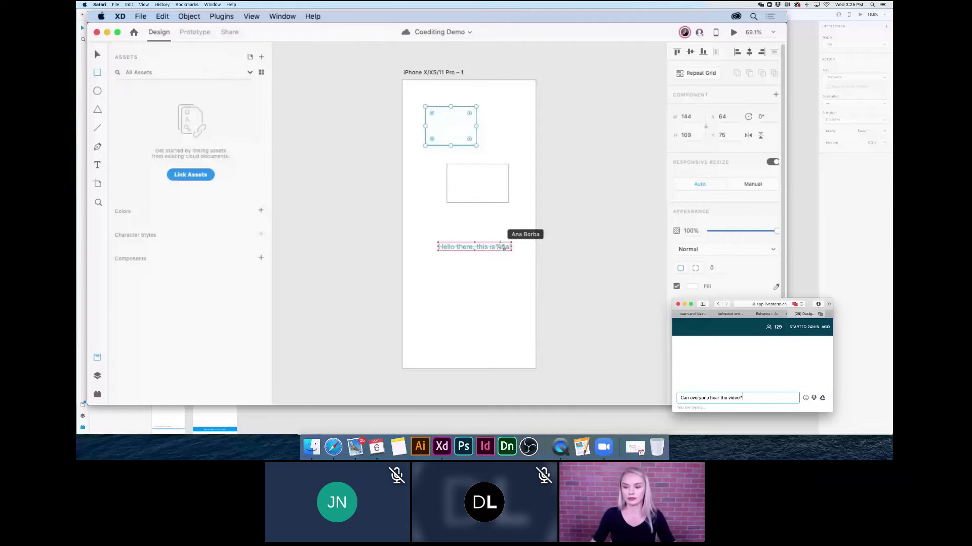
pyautogui.press('Return')
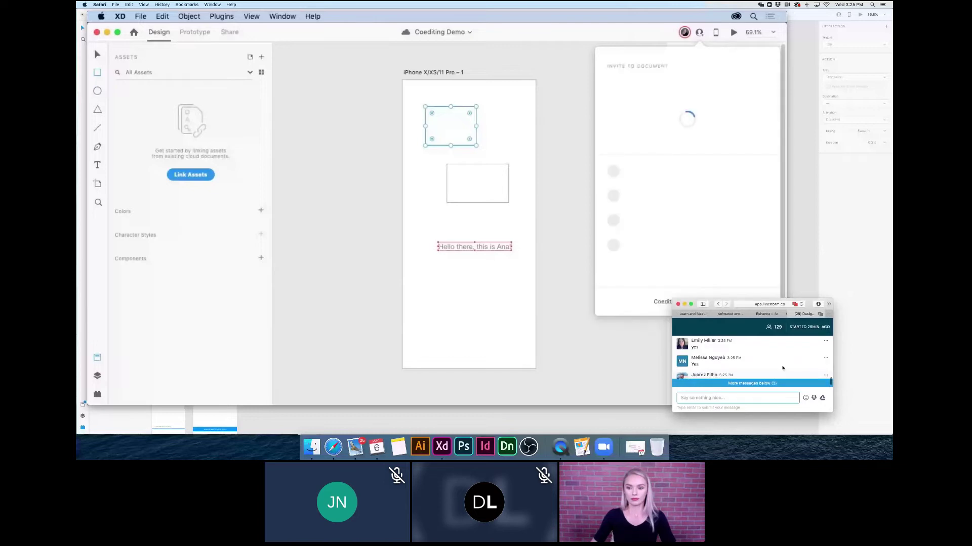
# Read the newest replies in the webinar chat and move the chat window clear of the coediting video.
pyautogui.scroll(-2, 782, 369)
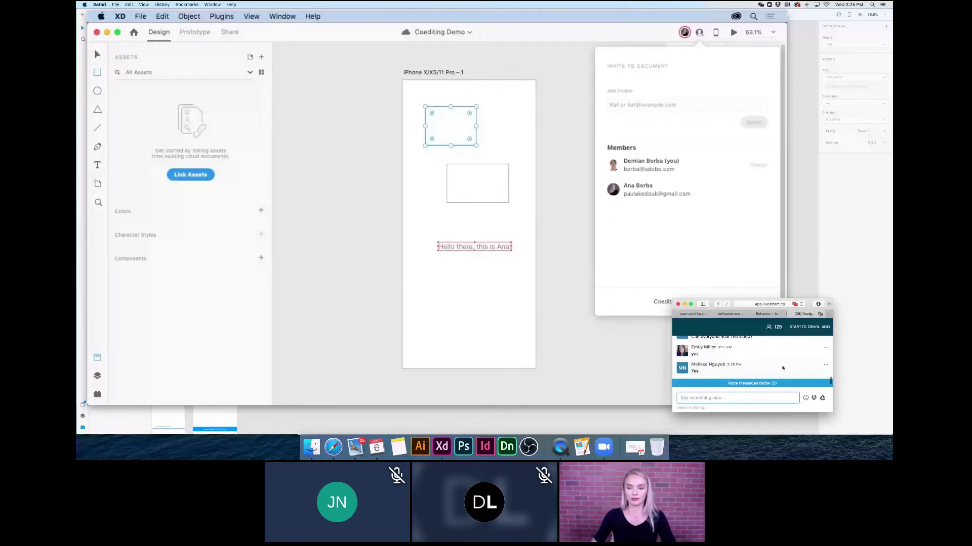
pyautogui.scroll(-3, 782, 368)
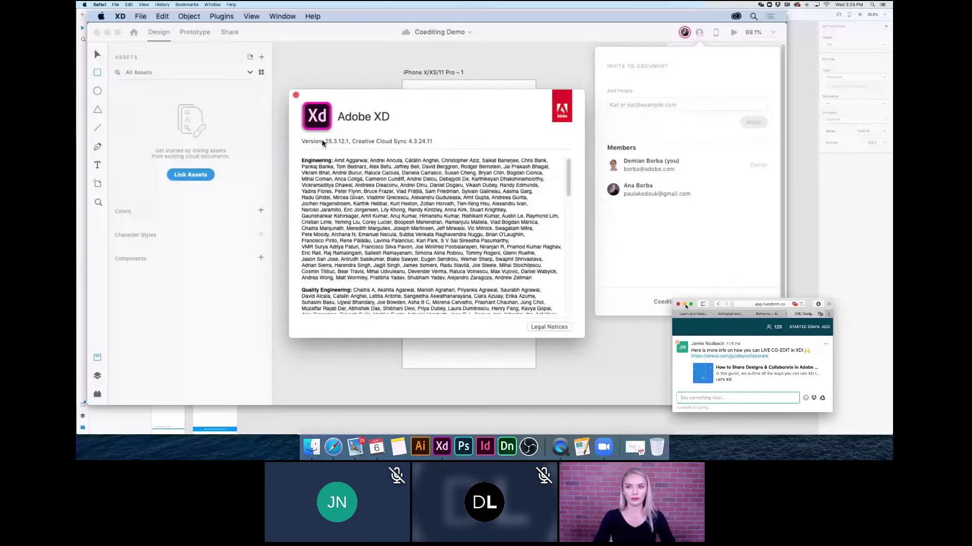
pyautogui.moveTo(686, 305); pyautogui.dragTo(736, 347)
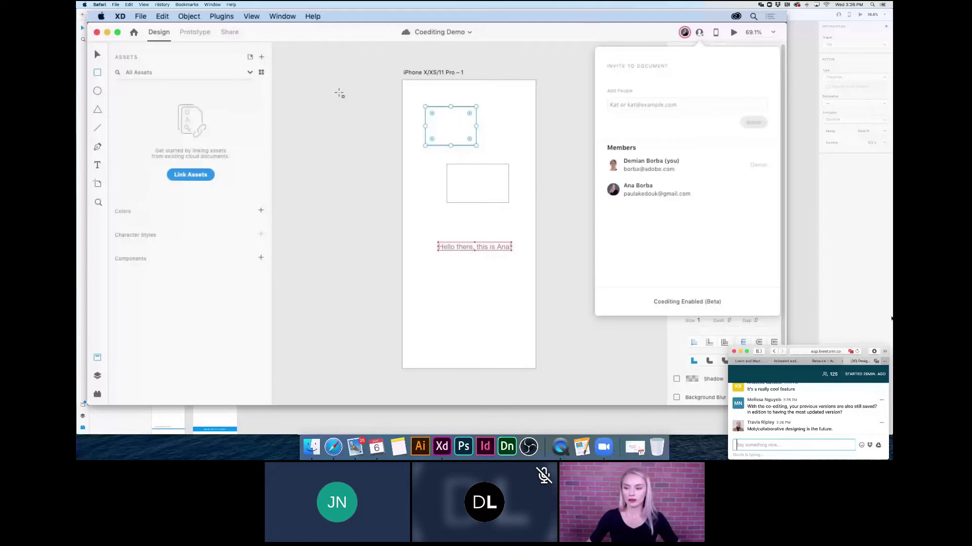
pyautogui.moveTo(159, 21)
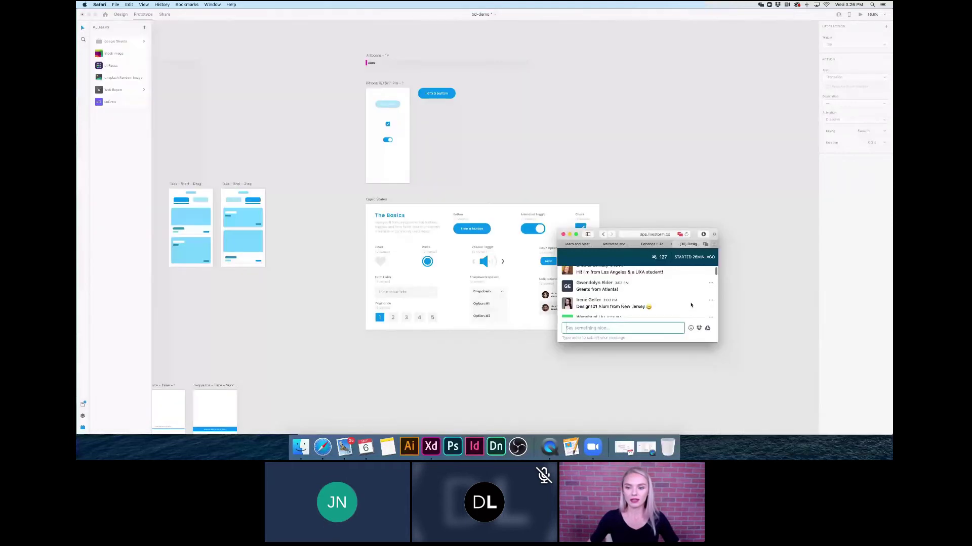
# Reposition the webinar browser window and choose Loopback Audio as the audio device in its audio and video settings.
pyautogui.click(667, 258)
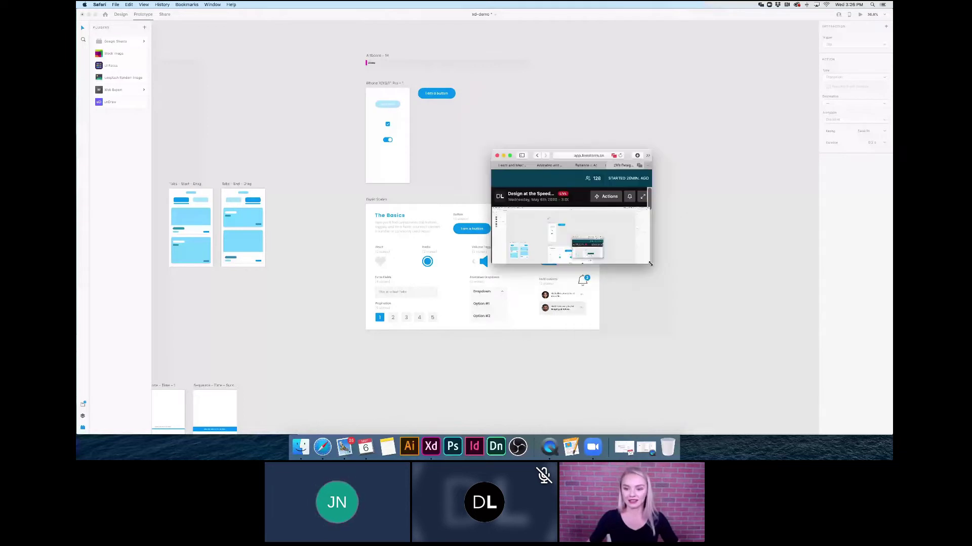
pyautogui.moveTo(693, 235); pyautogui.dragTo(627, 155)
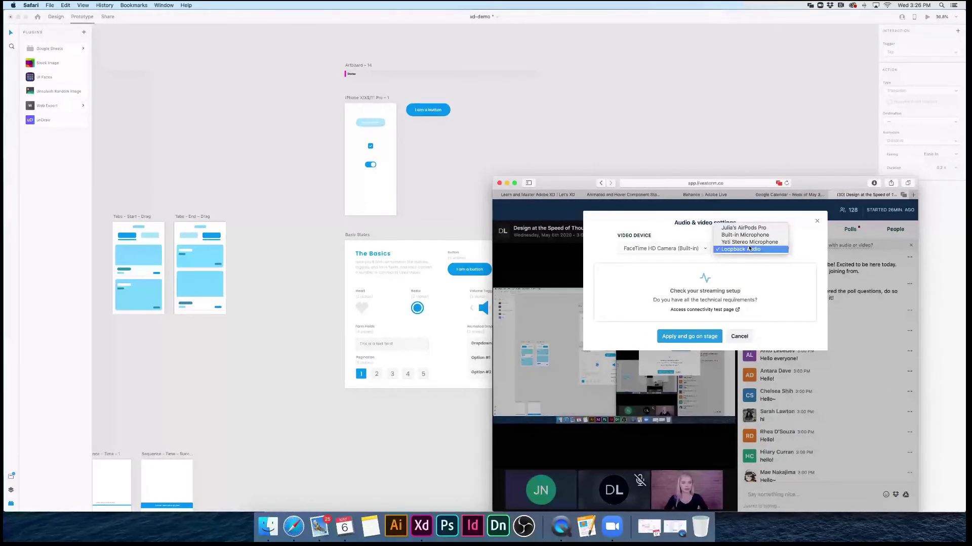
pyautogui.click(749, 249)
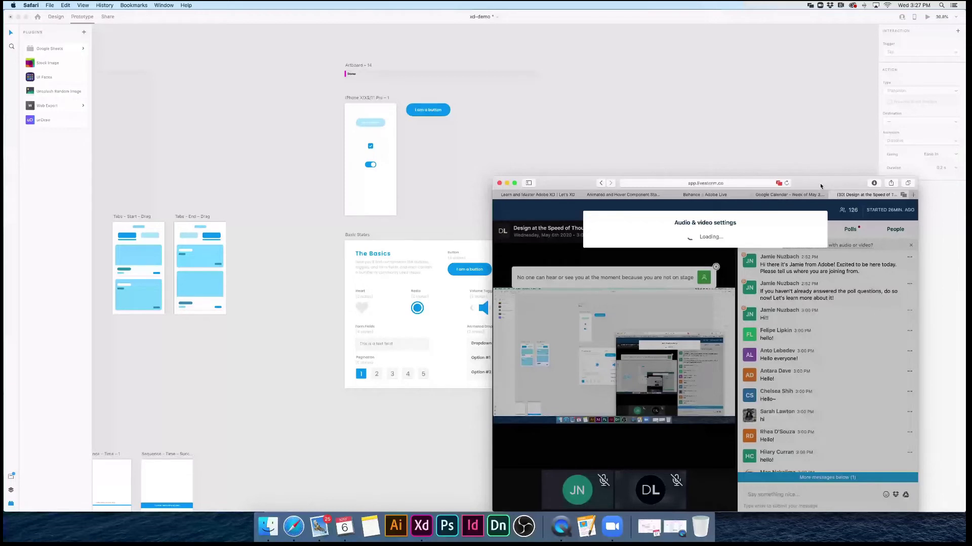
pyautogui.moveTo(821, 186); pyautogui.dragTo(811, 173)
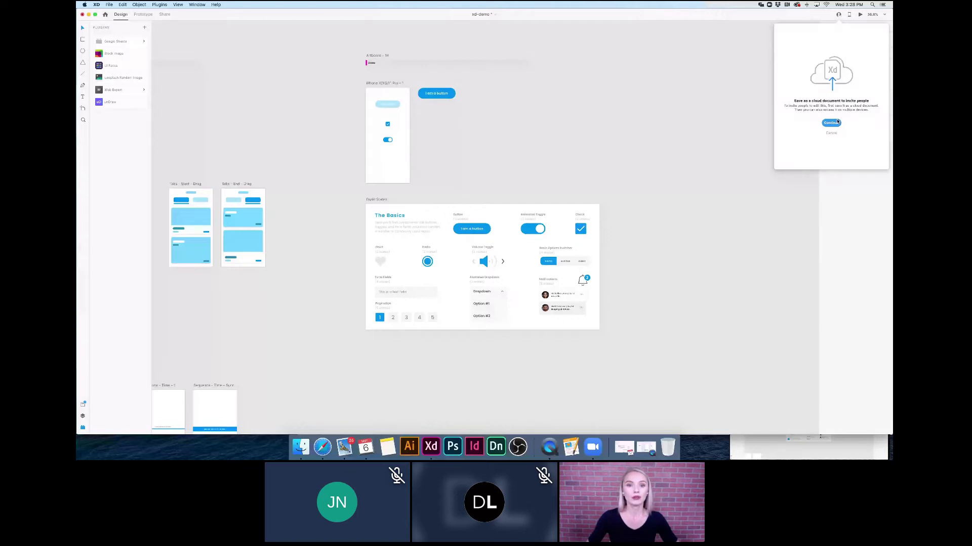
# Save xd-demo as a cloud document for inviting people and dismiss the sharing notice.
pyautogui.click(836, 122)
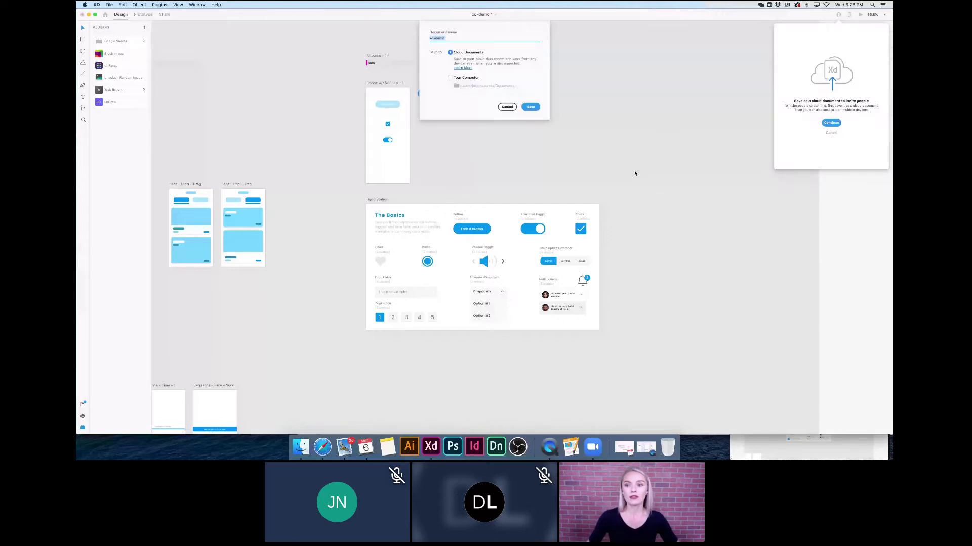
pyautogui.click(530, 106)
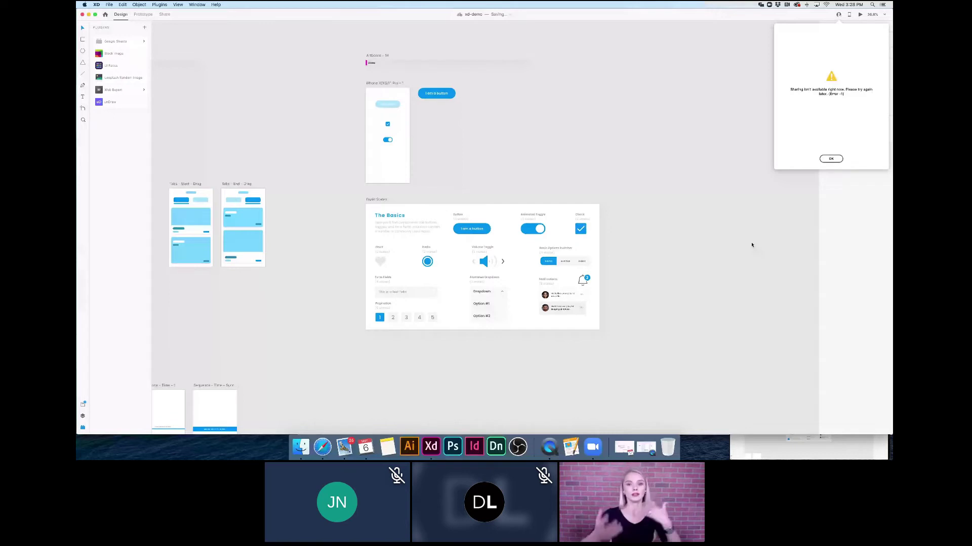
pyautogui.click(830, 158)
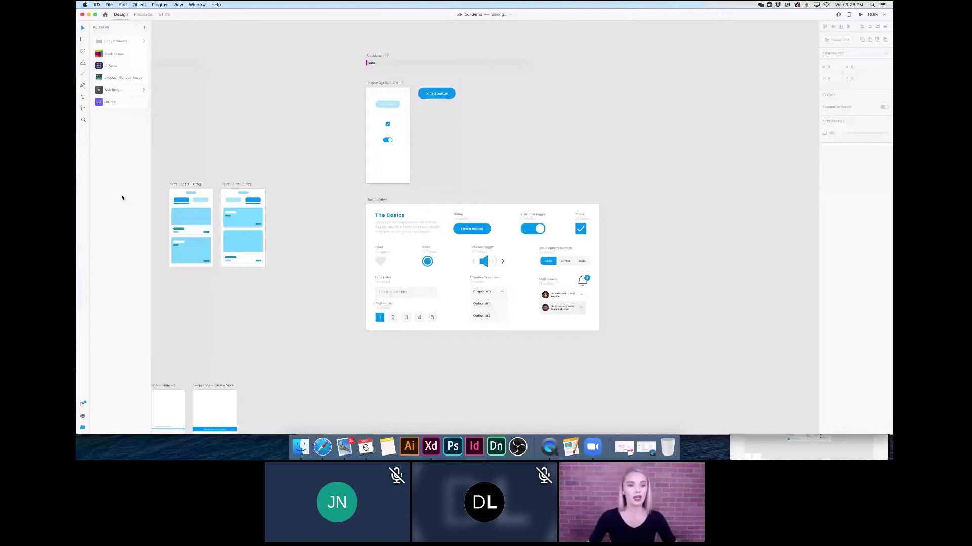
pyautogui.scroll(3, 192, 171)
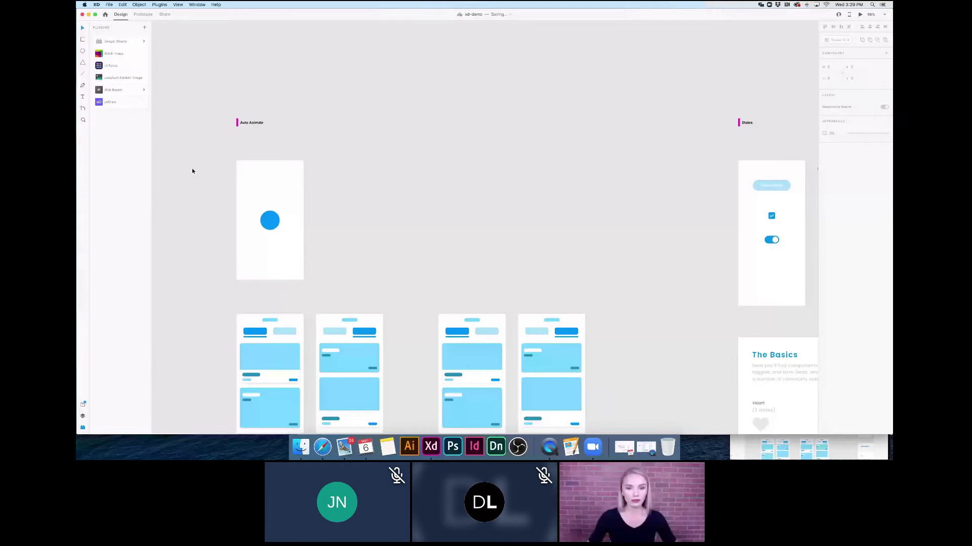
pyautogui.hscroll(-2, 192, 171)
pyautogui.scroll(5, 193, 171)
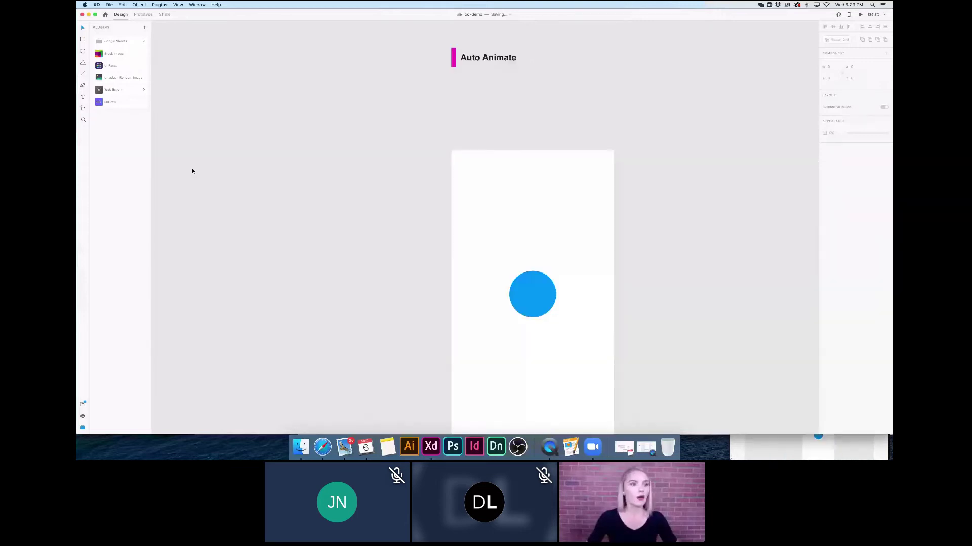
pyautogui.scroll(-2, 192, 171)
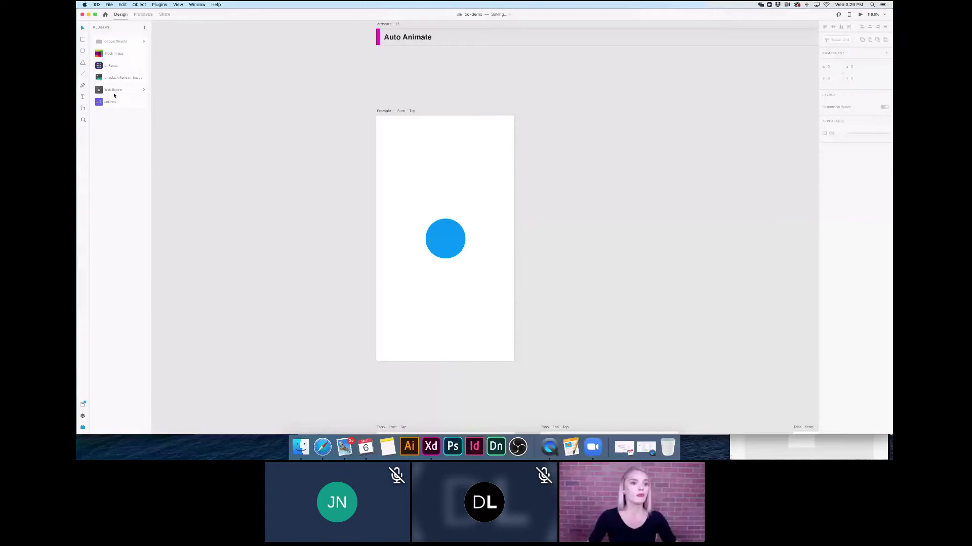
pyautogui.scroll(4, 461, 264)
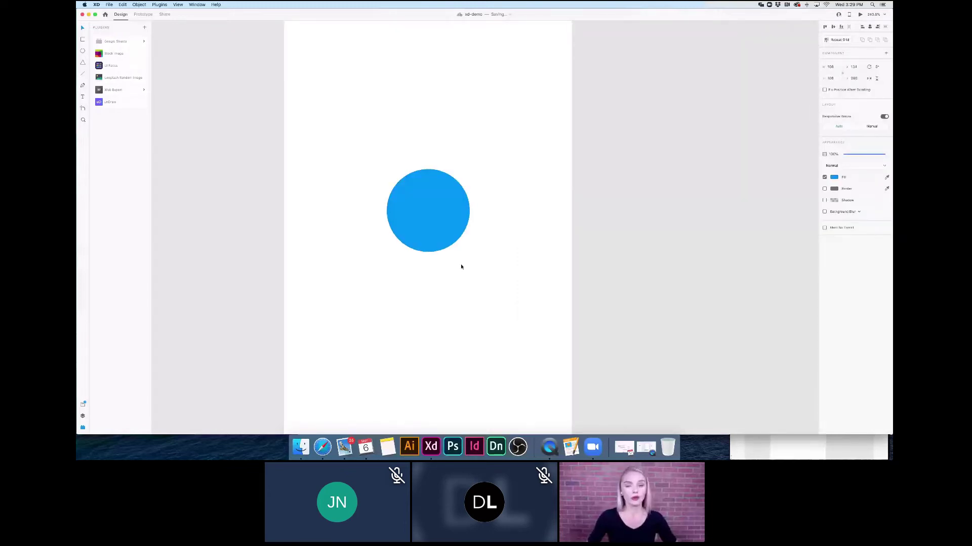
pyautogui.click(430, 238)
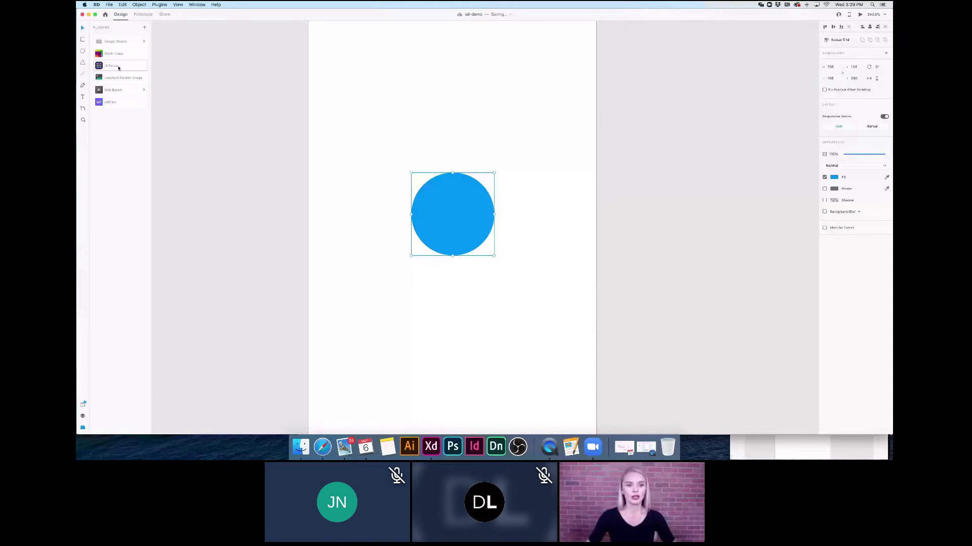
pyautogui.scroll(-10, 237, 223)
pyautogui.scroll(-2, 237, 222)
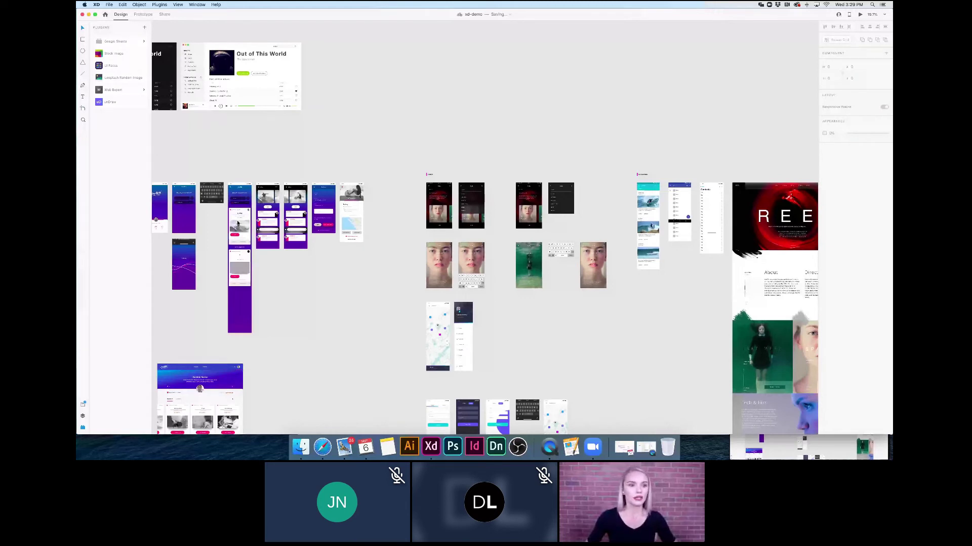
# Fill the grey placeholder circle on the profile card under Edit in Photoshop with an avatar from the UI Faces plugin.
pyautogui.press('super+0')
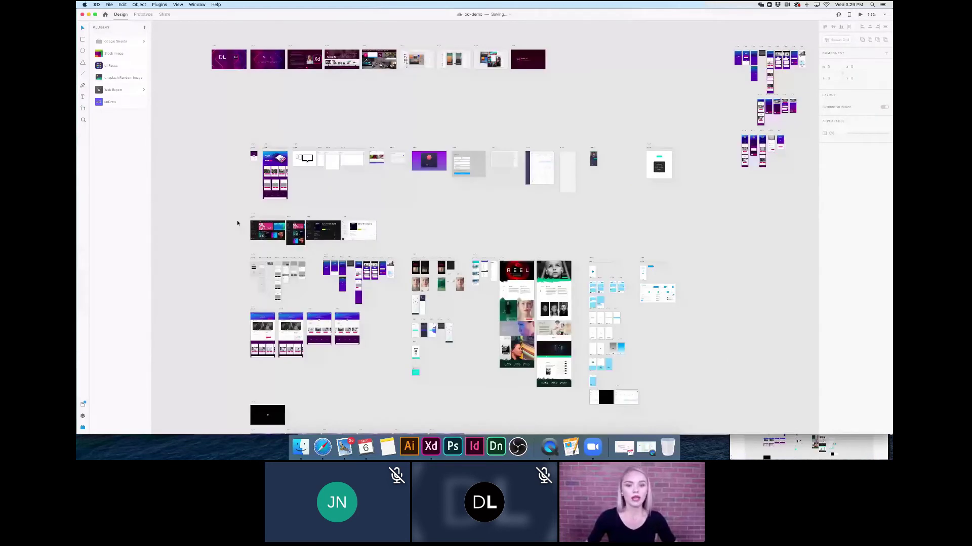
pyautogui.scroll(2, 239, 188)
pyautogui.scroll(5, 258, 187)
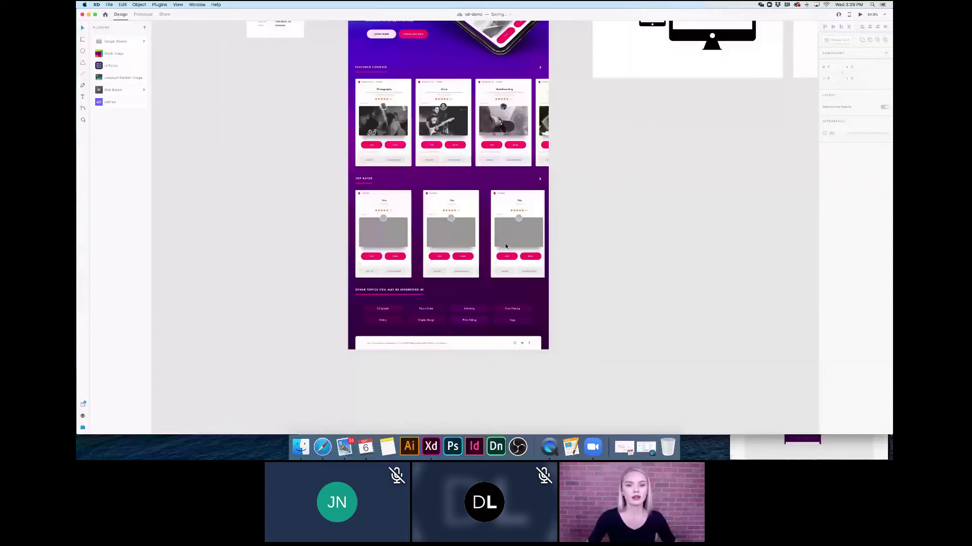
pyautogui.scroll(3, 456, 162)
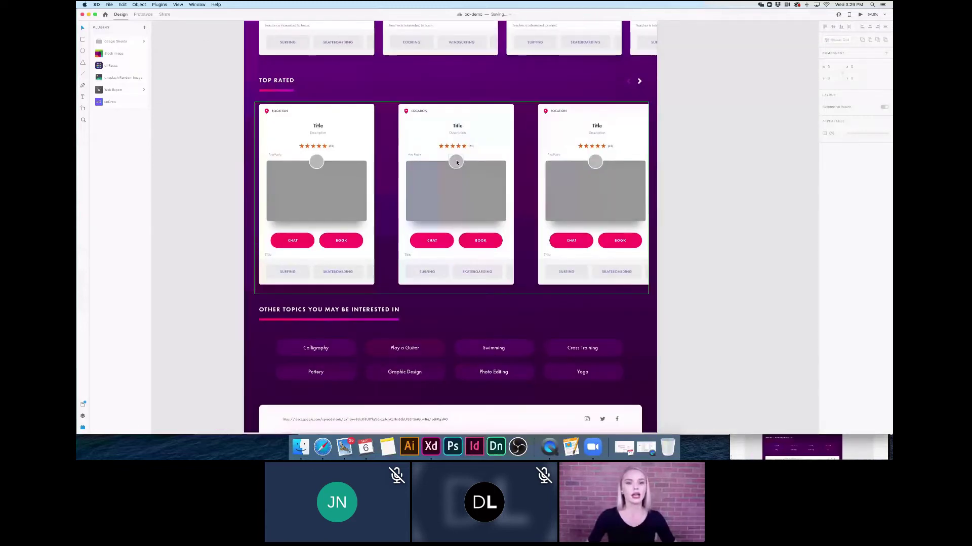
pyautogui.scroll(6, 321, 165)
pyautogui.hscroll(-4, 321, 165)
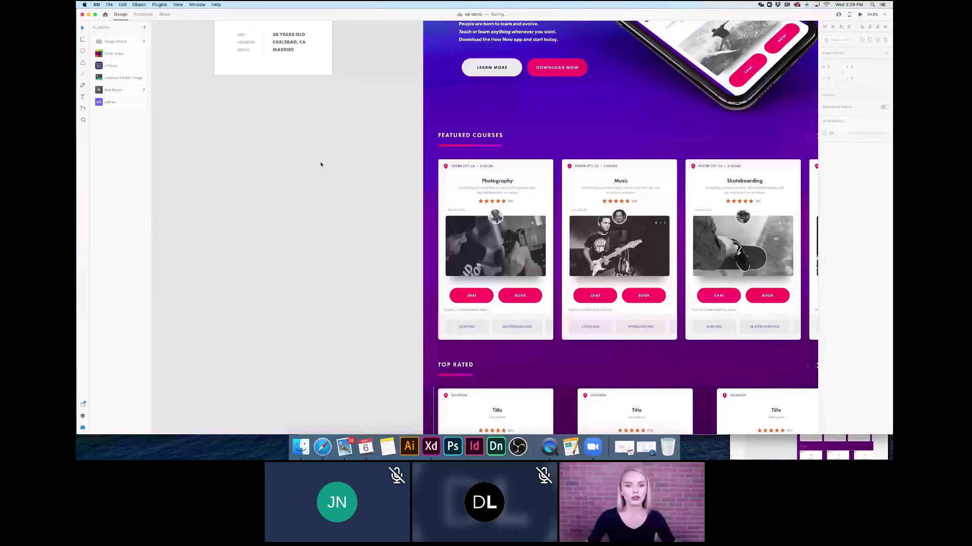
pyautogui.scroll(5, 321, 164)
pyautogui.hscroll(-3, 354, 187)
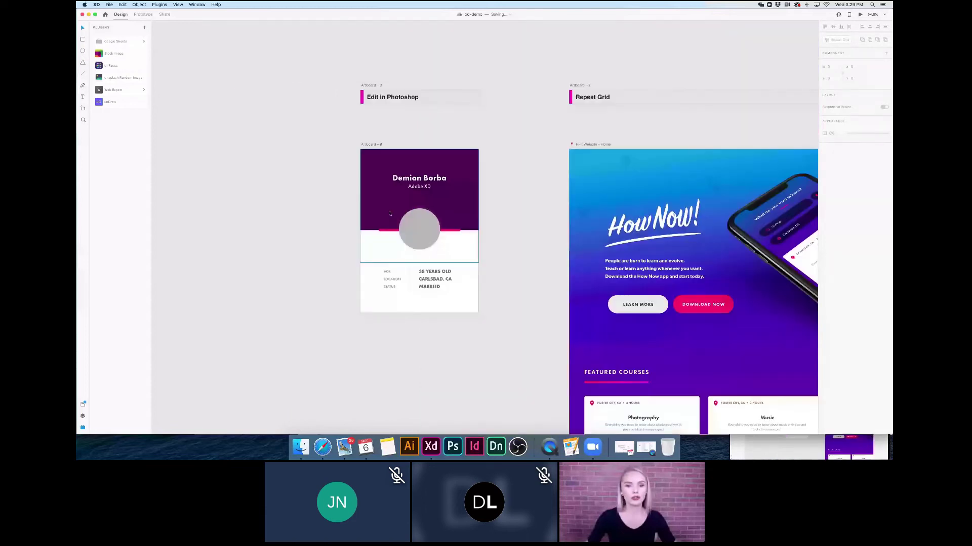
pyautogui.click(401, 223)
pyautogui.scroll(5, 398, 221)
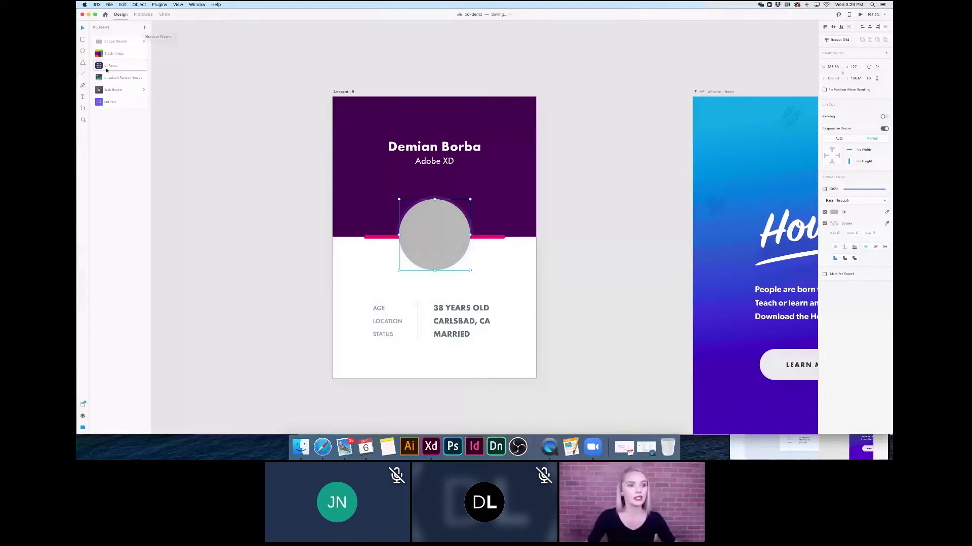
pyautogui.click(106, 70)
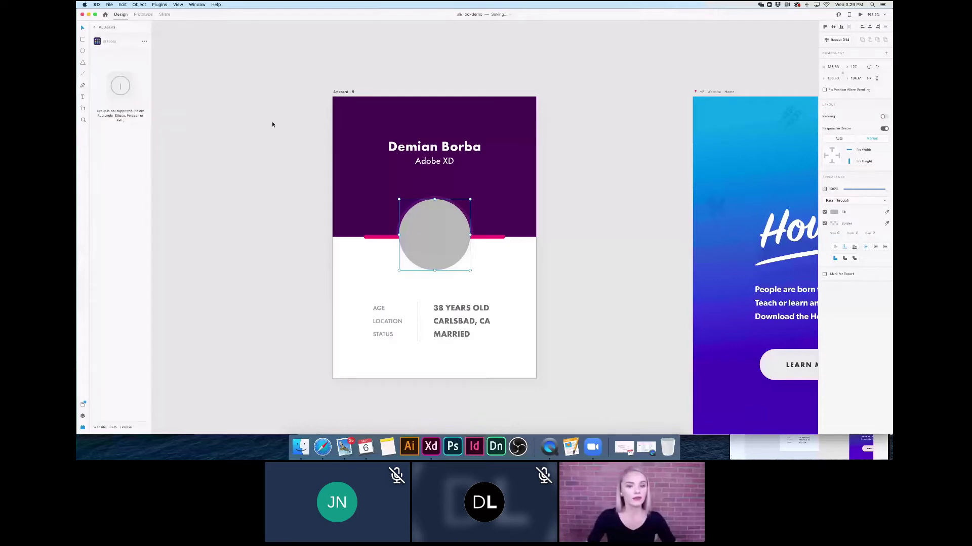
pyautogui.doubleClick(440, 254)
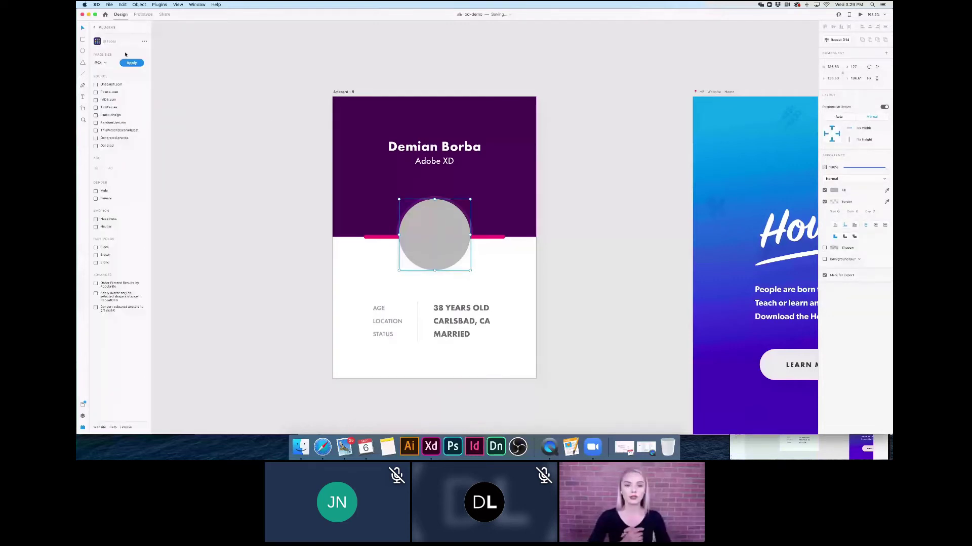
pyautogui.click(131, 63)
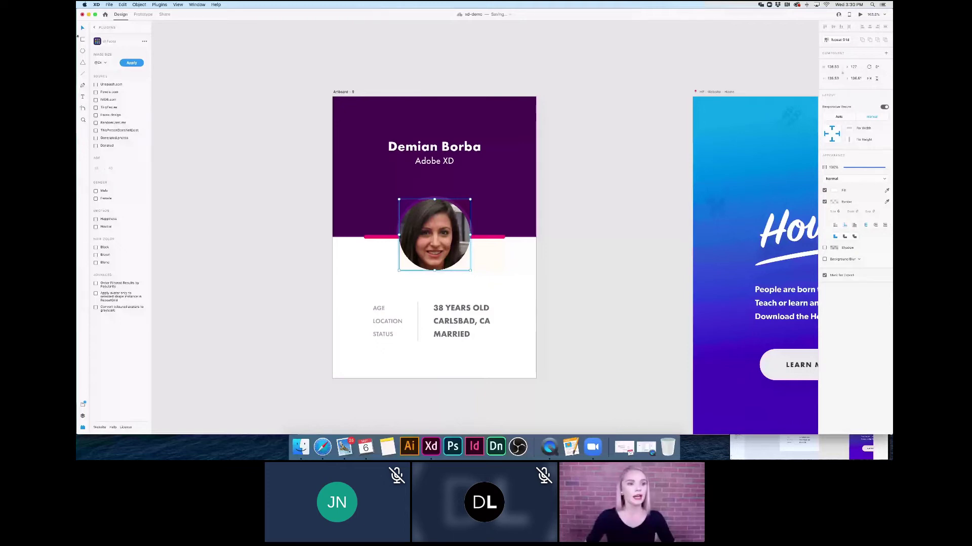
pyautogui.click(94, 28)
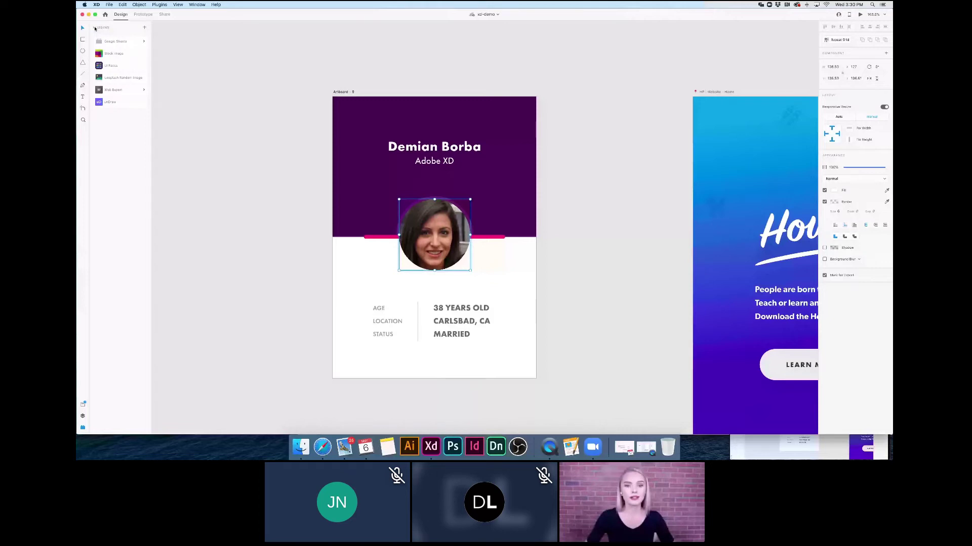
# Look through the featured, essential and most popular plugins in the plugin marketplace and close it.
pyautogui.click(143, 29)
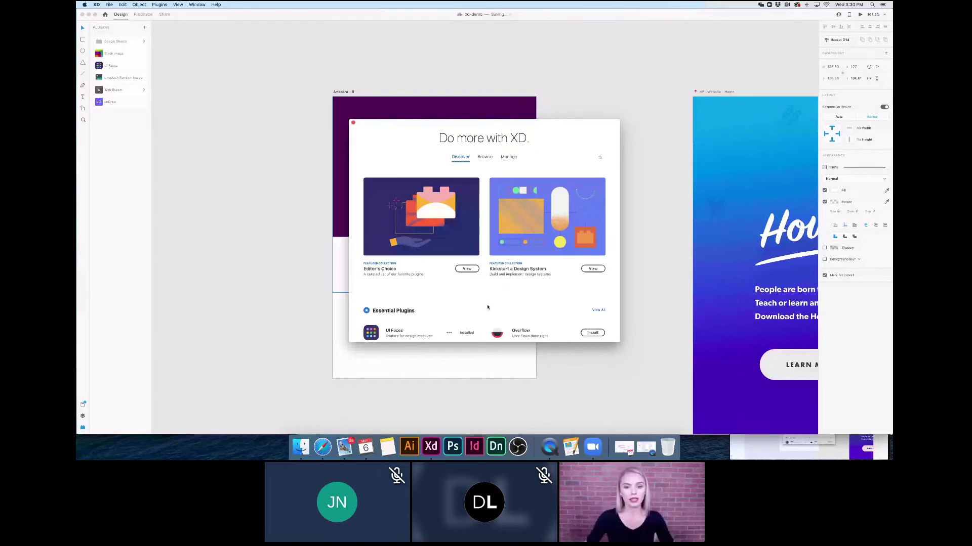
pyautogui.scroll(-3, 487, 308)
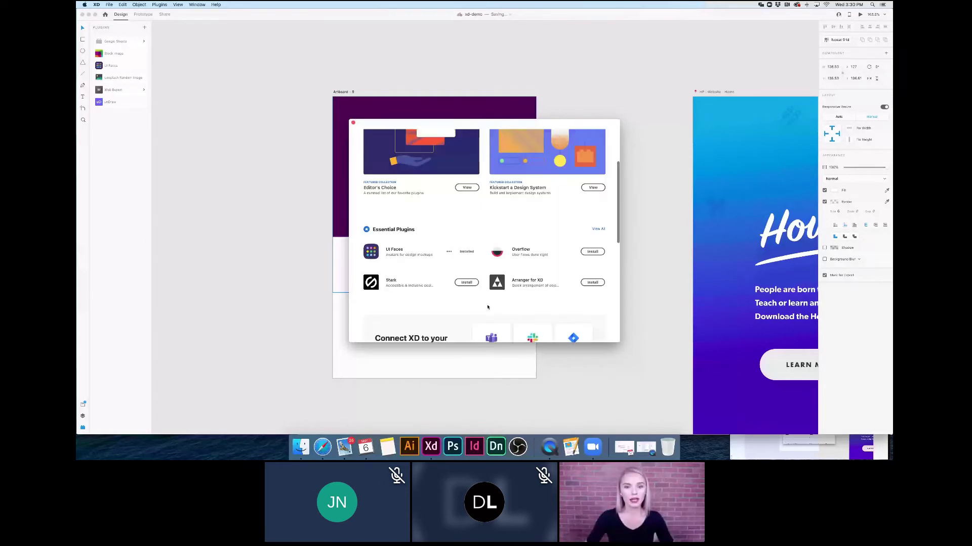
pyautogui.scroll(1, 488, 307)
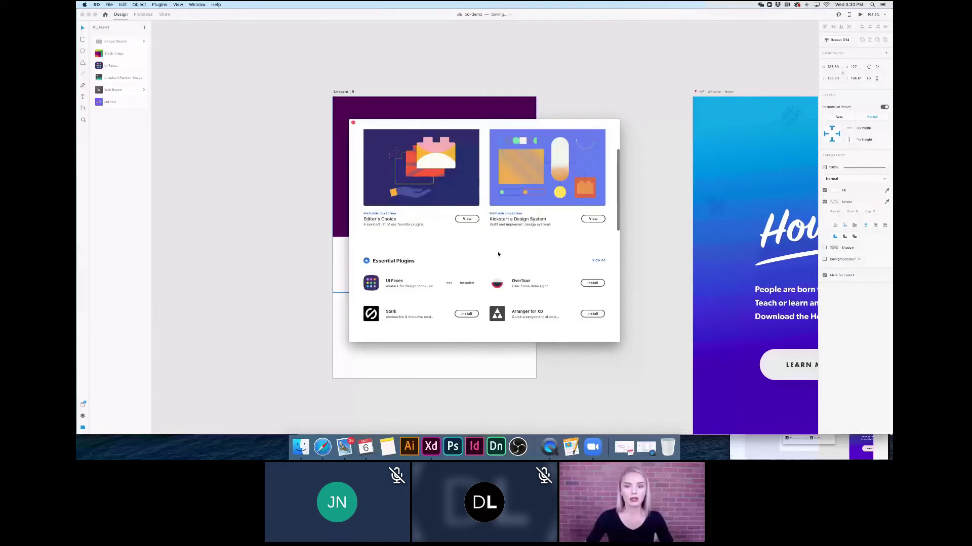
pyautogui.click(500, 260)
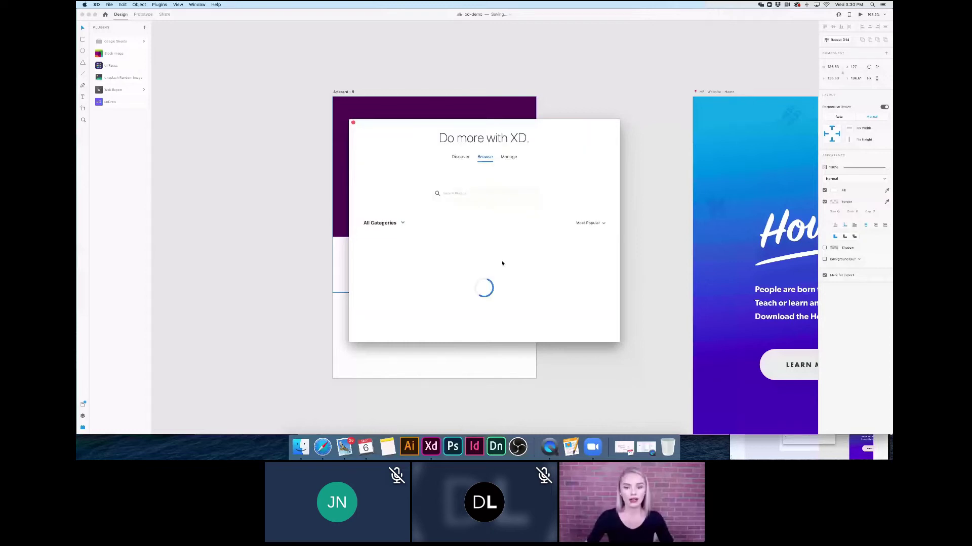
pyautogui.scroll(-1, 484, 278)
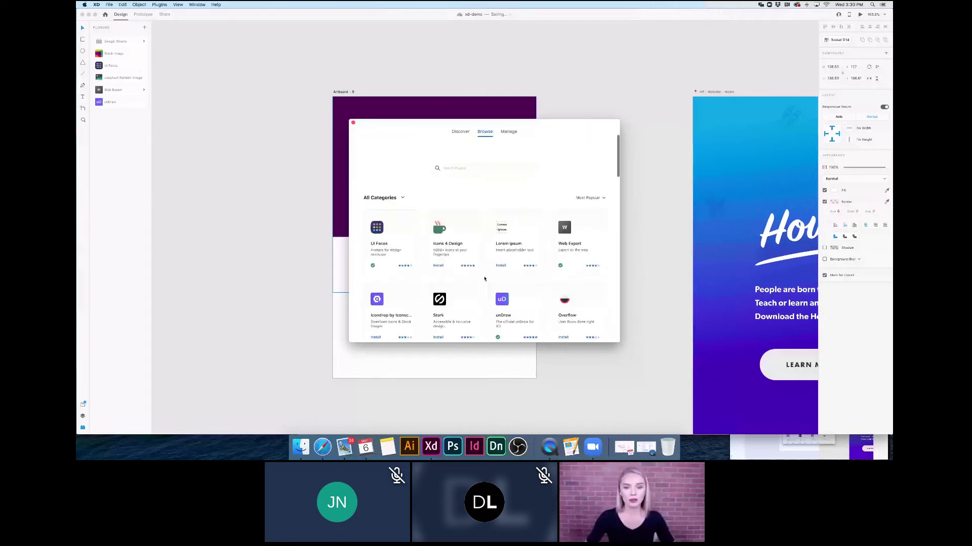
pyautogui.scroll(-4, 485, 278)
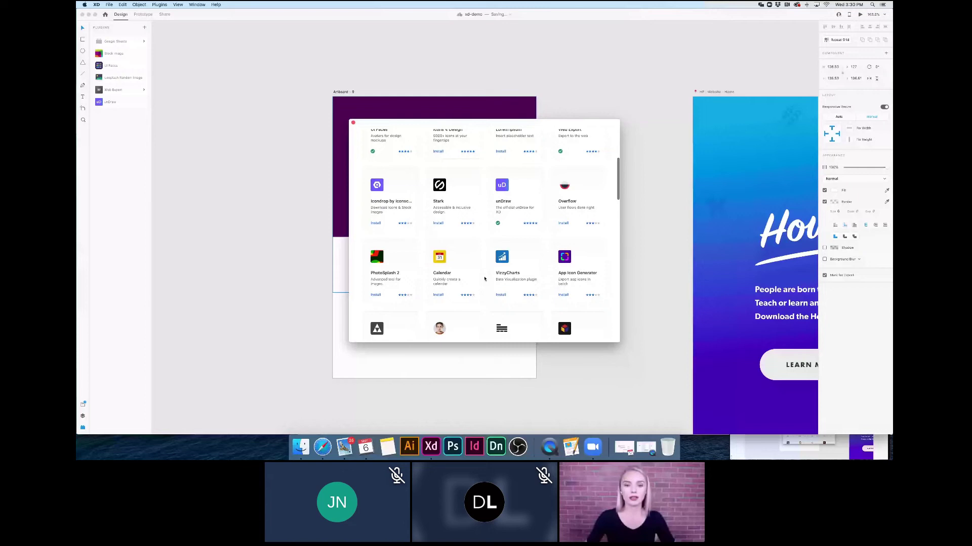
pyautogui.scroll(1, 484, 279)
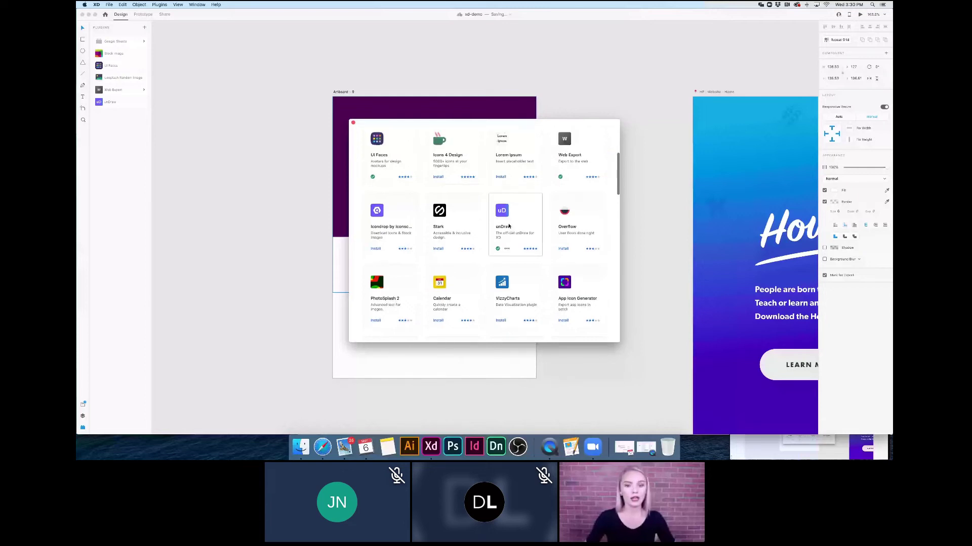
pyautogui.click(353, 123)
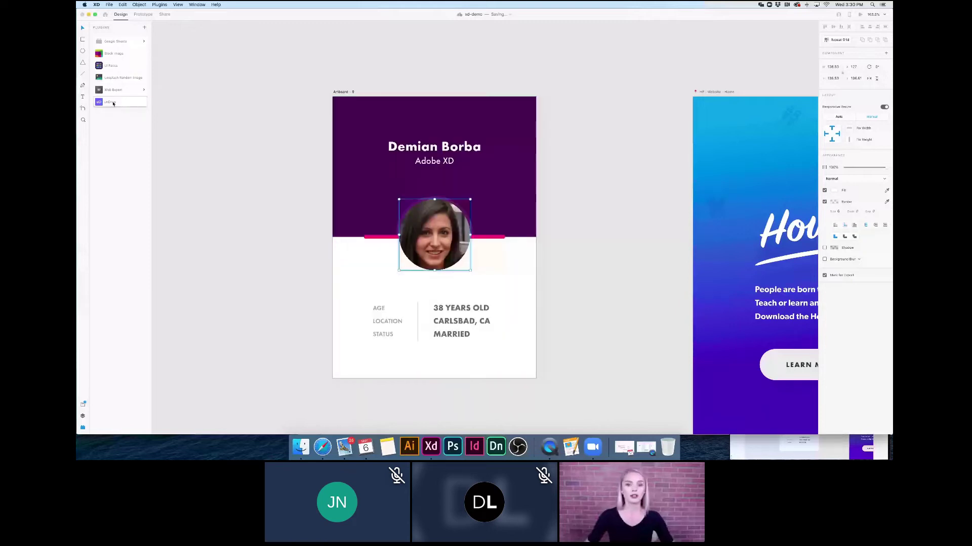
# Open the unDraw plugin and look through its attribution-free illustrations.
pyautogui.click(111, 102)
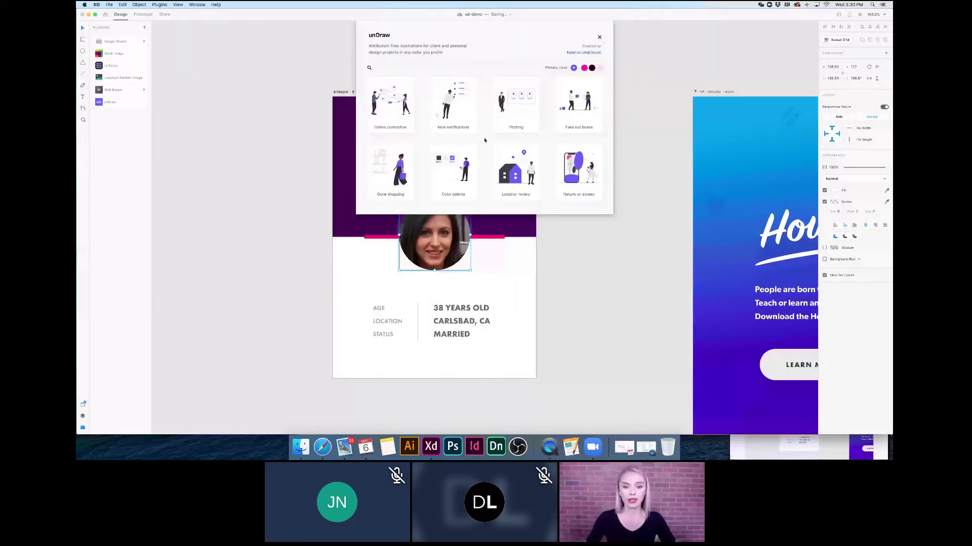
pyautogui.scroll(-3, 485, 140)
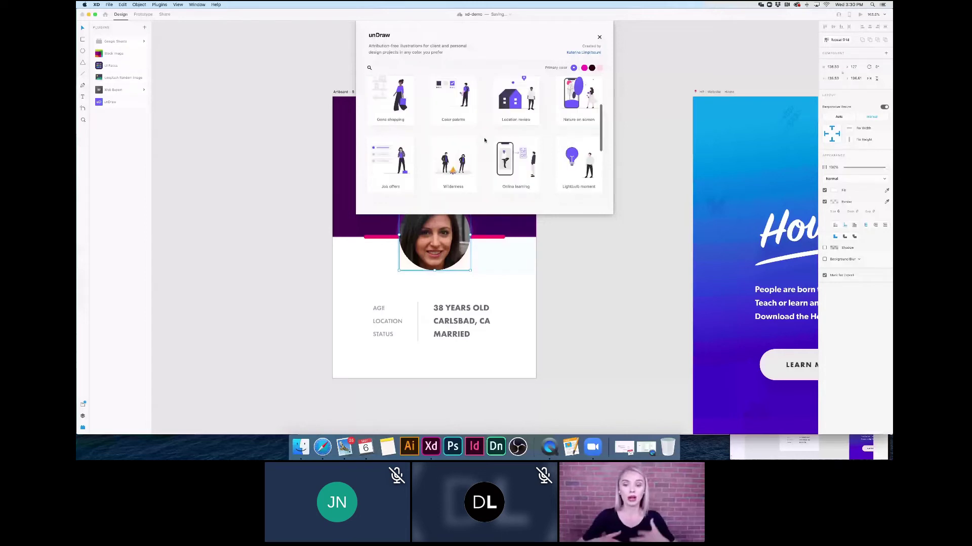
pyautogui.scroll(-3, 484, 140)
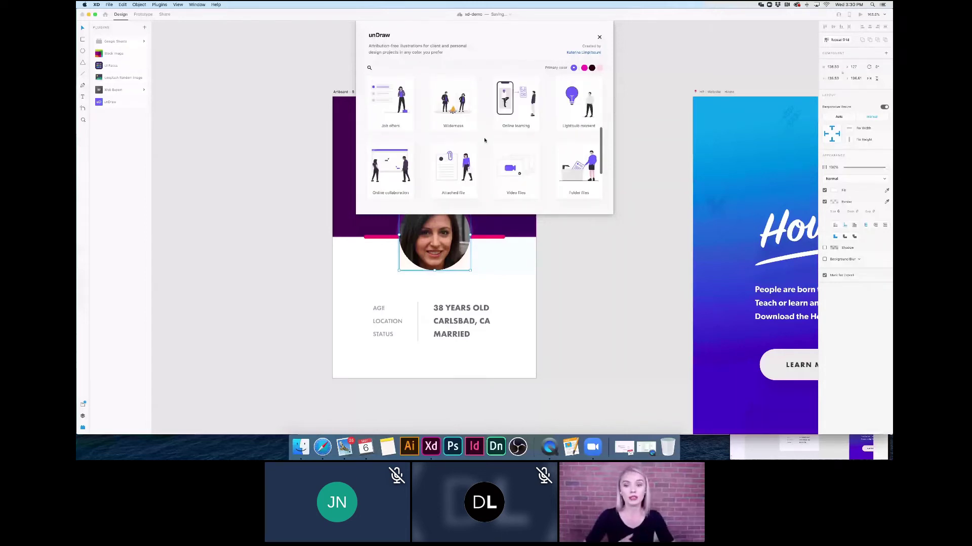
pyautogui.scroll(1, 484, 140)
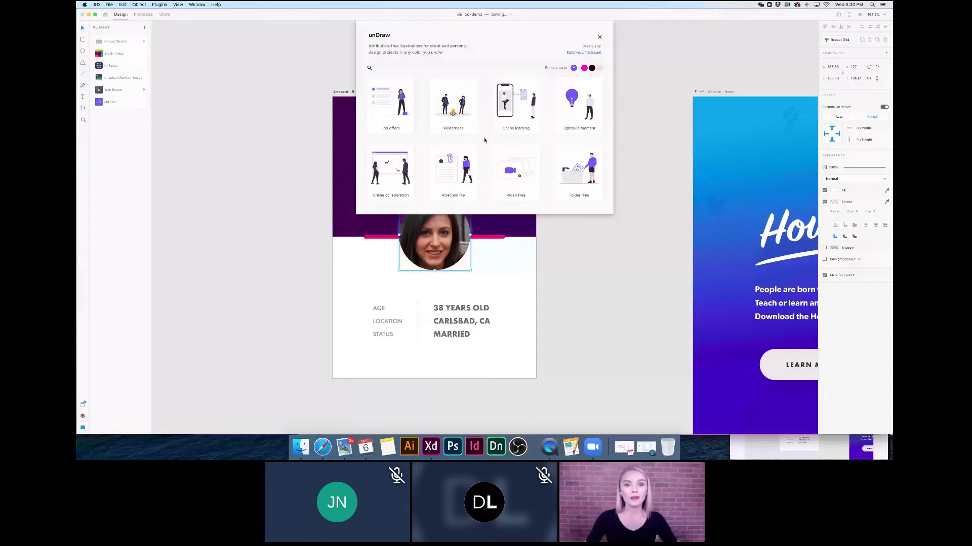
# Browse the unDraw illustrations and copy the Empty street illustration for pasting.
pyautogui.scroll(-5, 484, 140)
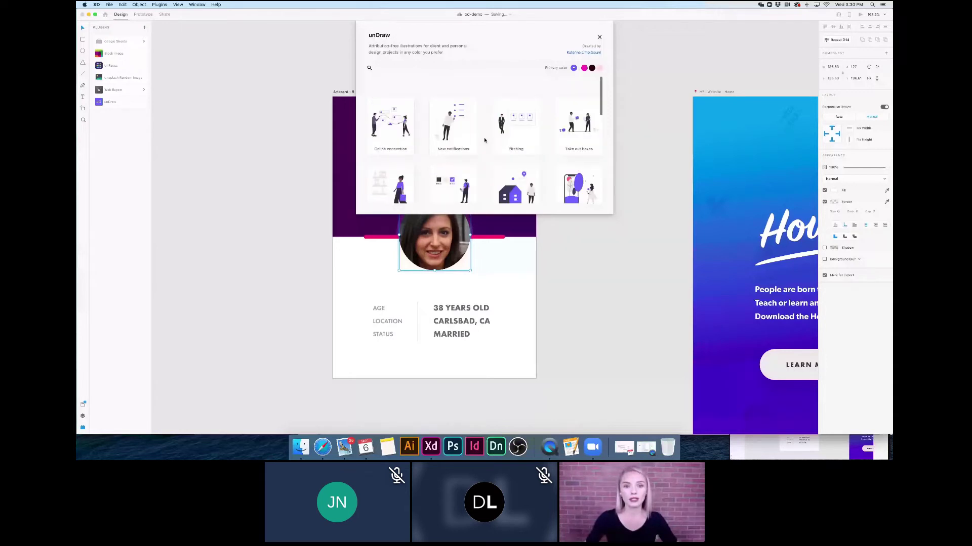
pyautogui.scroll(-1, 484, 140)
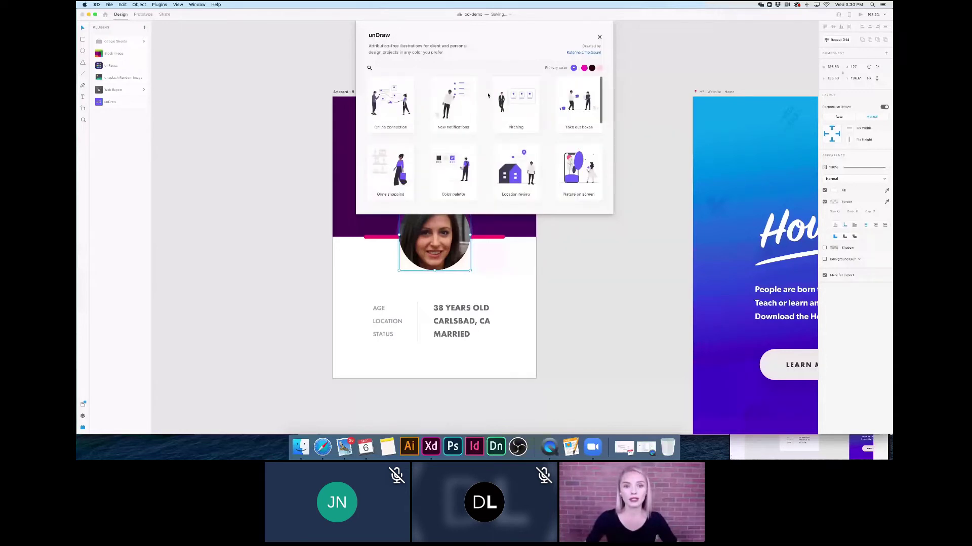
pyautogui.scroll(-1, 486, 97)
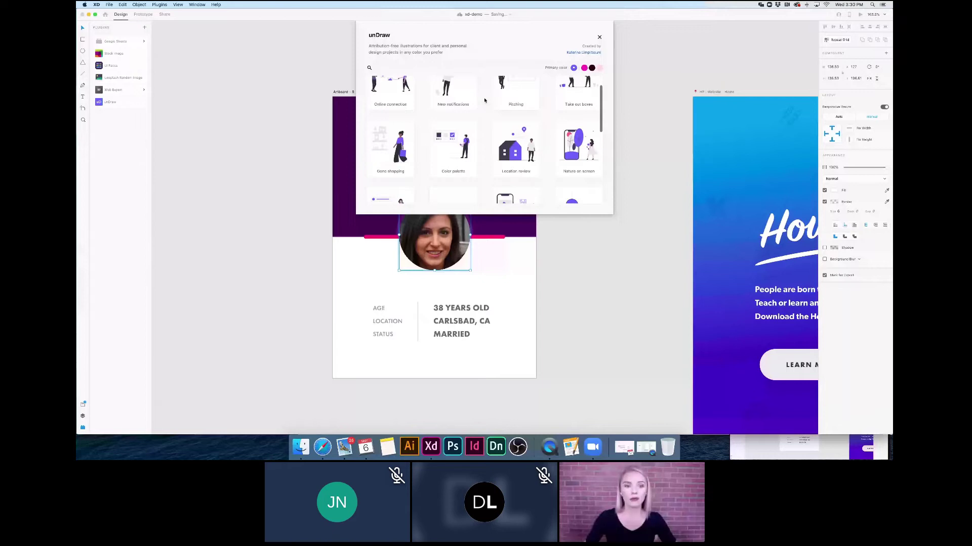
pyautogui.scroll(-10, 506, 142)
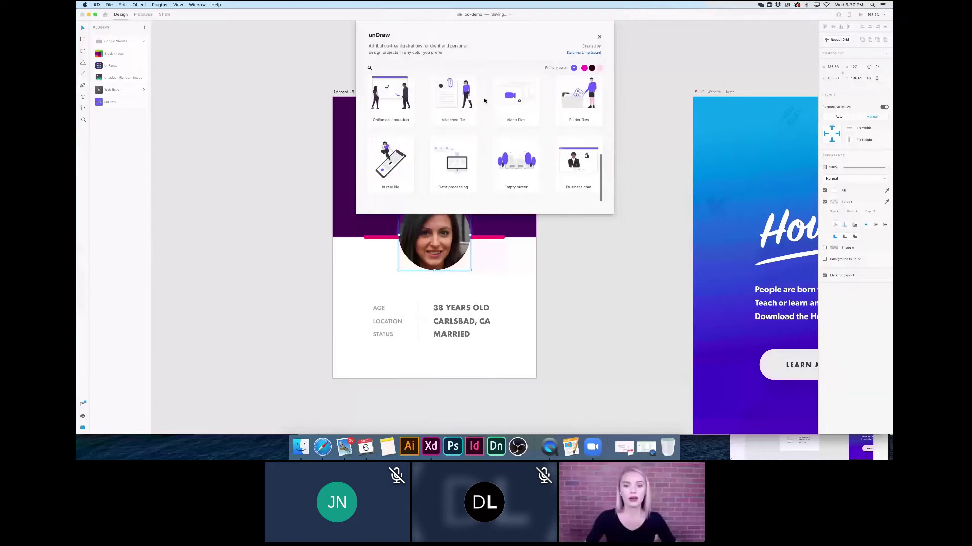
pyautogui.click(518, 162)
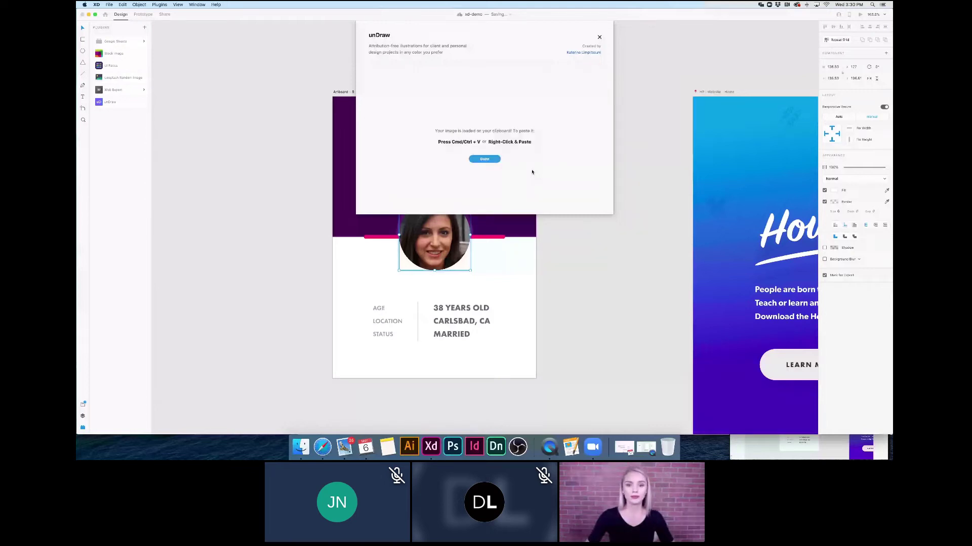
pyautogui.click(484, 151)
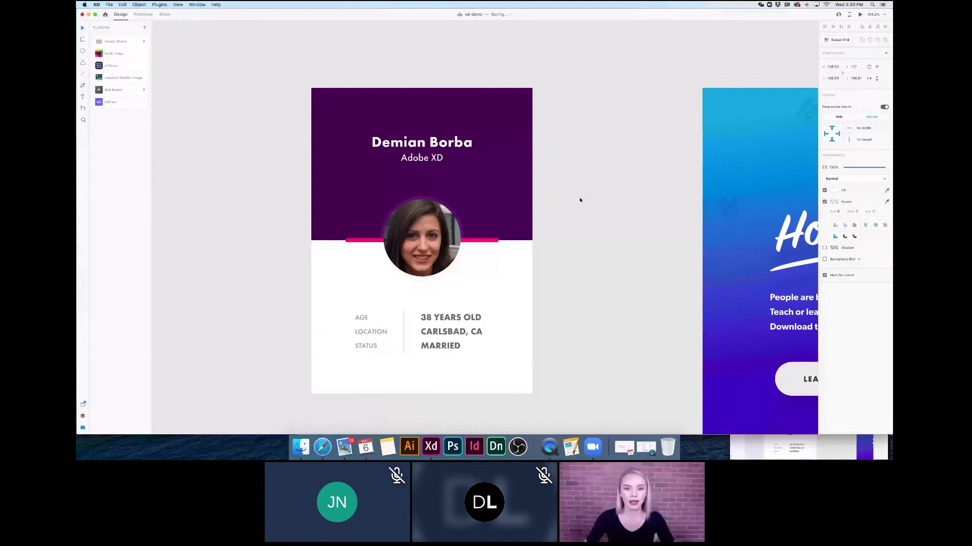
# Paste the street illustration onto the wide Large Title artboard and align it with the artboard's lower edge.
pyautogui.press('super+0')
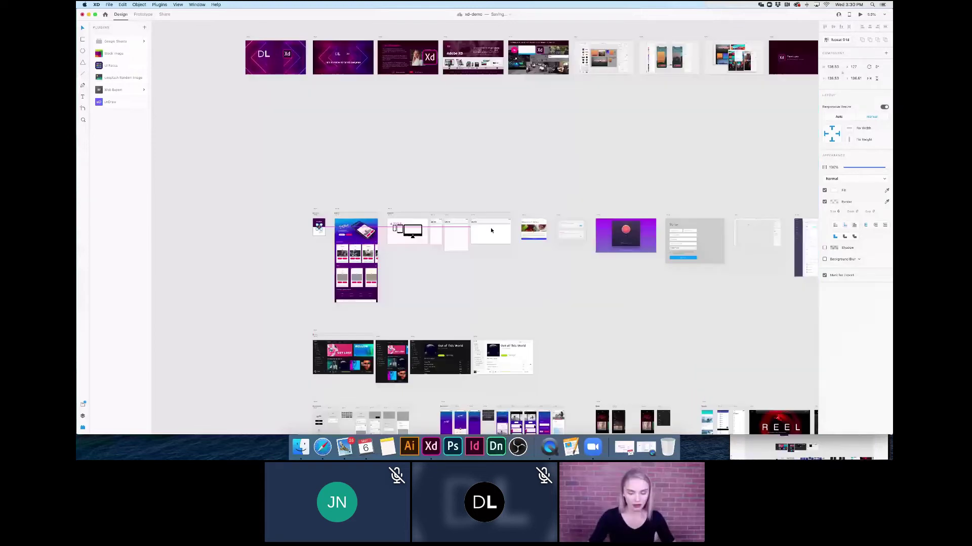
pyautogui.scroll(5, 490, 226)
pyautogui.press('super+v')
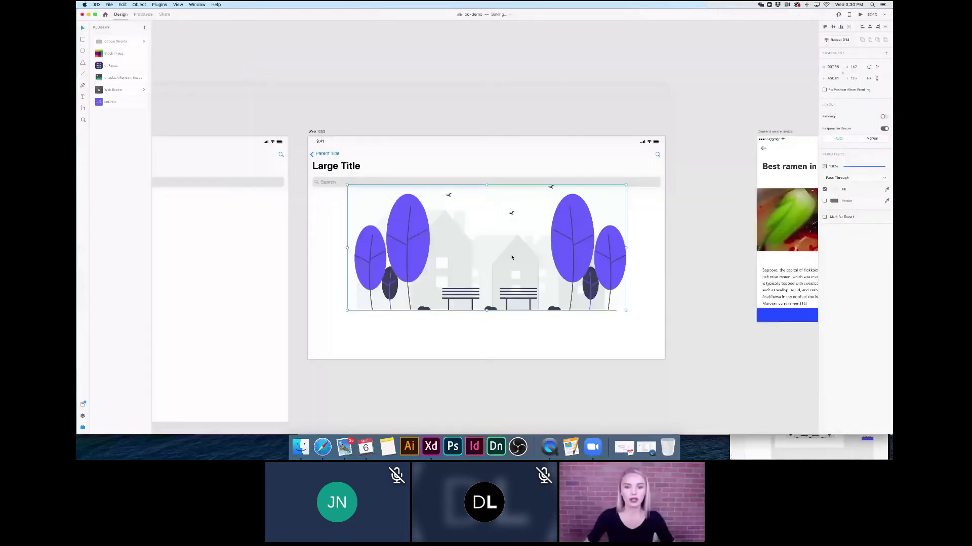
pyautogui.moveTo(509, 267); pyautogui.dragTo(508, 315)
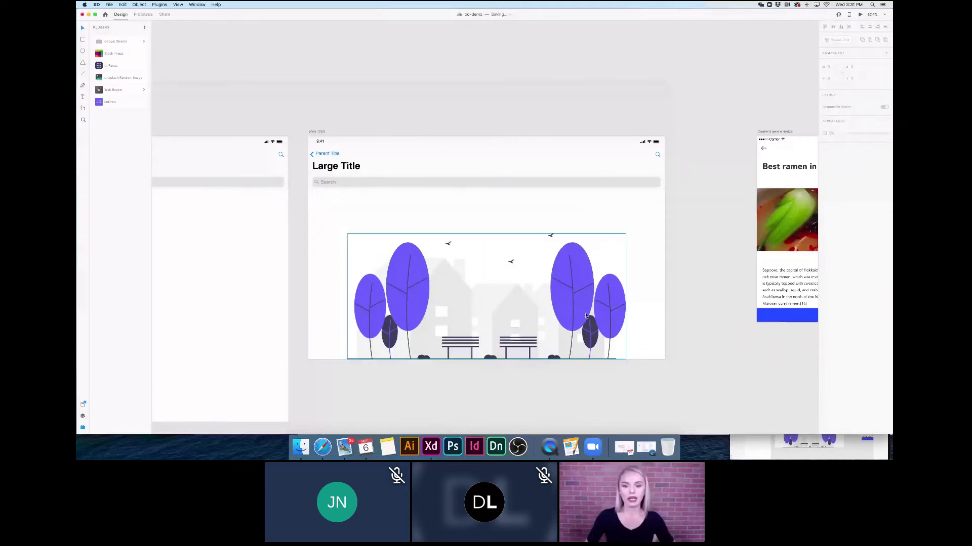
# Try narrowing the purple crown of the large tree on the illustration's right side, and undo the change.
pyautogui.doubleClick(580, 280)
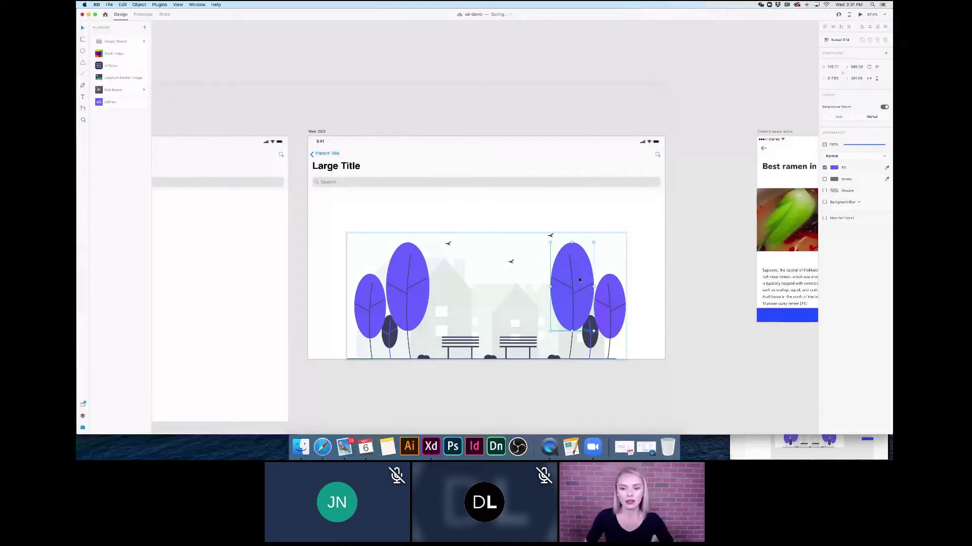
pyautogui.scroll(-3, 592, 286)
pyautogui.scroll(3, 592, 286)
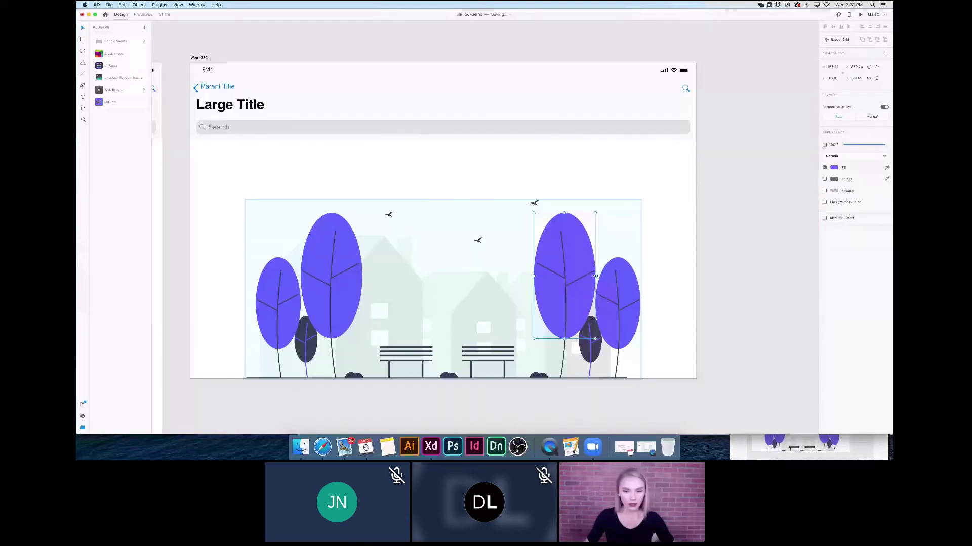
pyautogui.moveTo(596, 276); pyautogui.dragTo(566, 276)
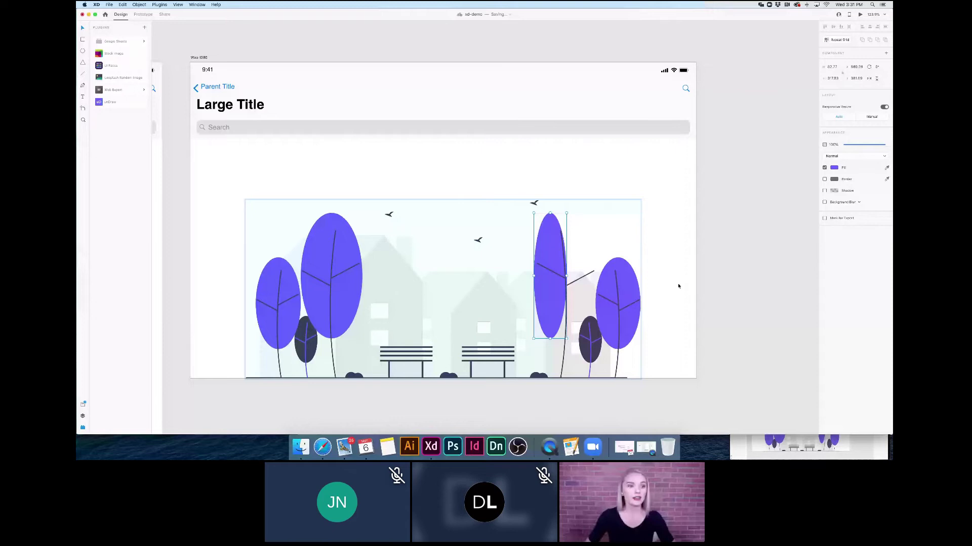
pyautogui.press('super+z')
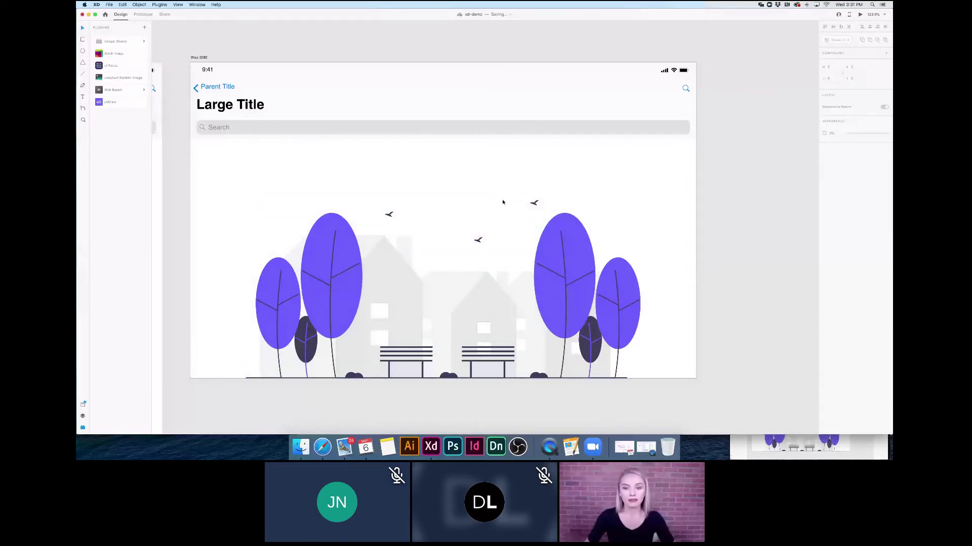
# Move the large right-hand tree's purple crown off its trunk and draw a curved replacement outline around the bare branches with the Pen tool.
pyautogui.doubleClick(584, 250)
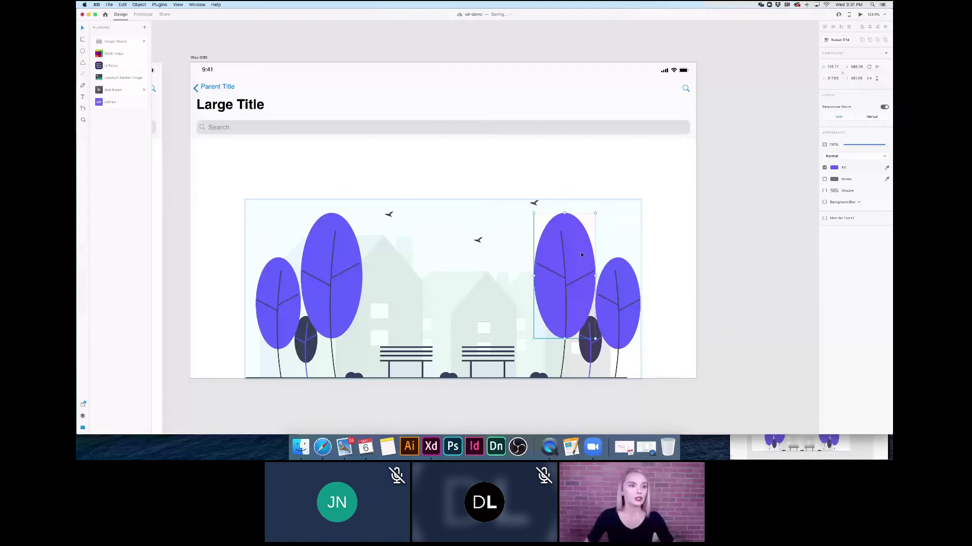
pyautogui.moveTo(591, 246); pyautogui.dragTo(661, 227)
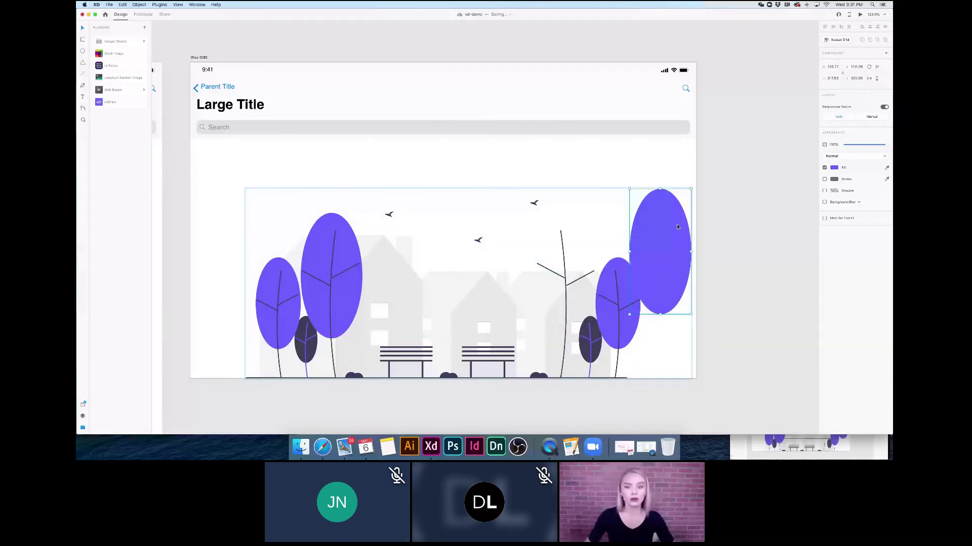
pyautogui.click(83, 85)
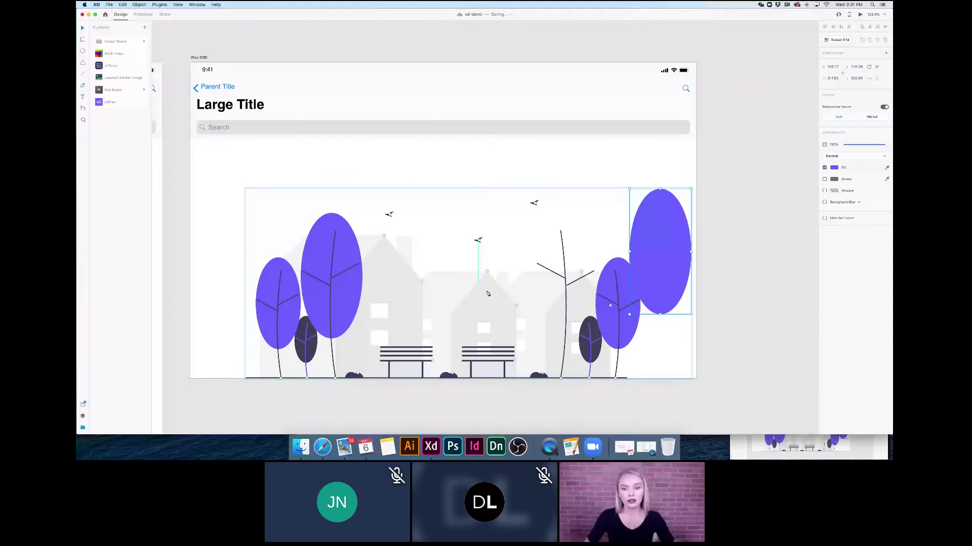
pyautogui.click(534, 243)
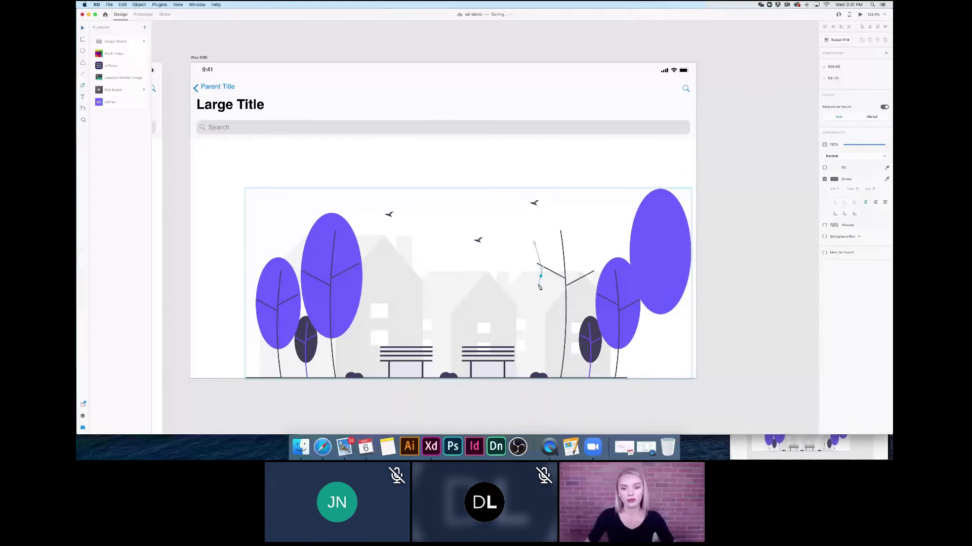
pyautogui.moveTo(541, 276); pyautogui.dragTo(595, 302)
pyautogui.moveTo(597, 250); pyautogui.dragTo(593, 236)
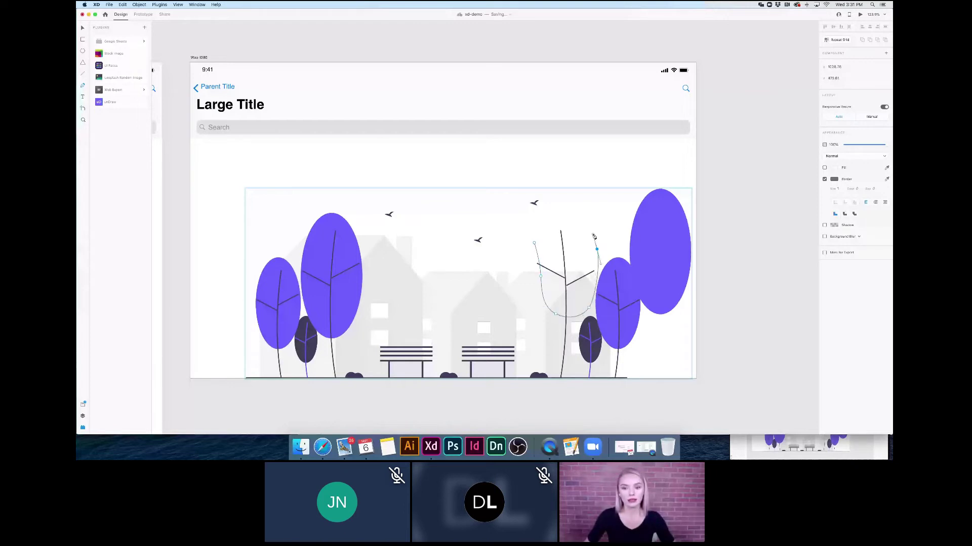
pyautogui.moveTo(563, 207); pyautogui.dragTo(539, 208)
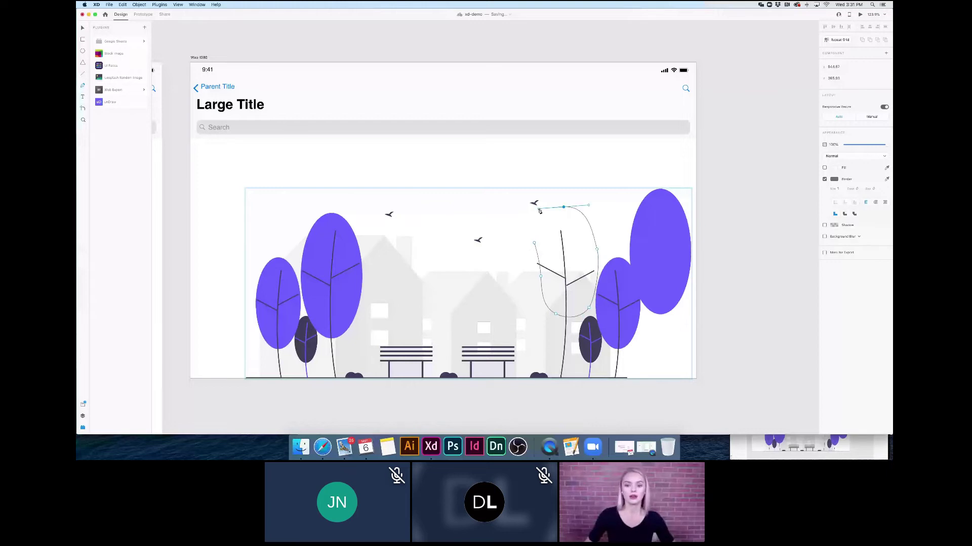
# Close the curved crown outline drawn around the bare tree.
pyautogui.click(534, 242)
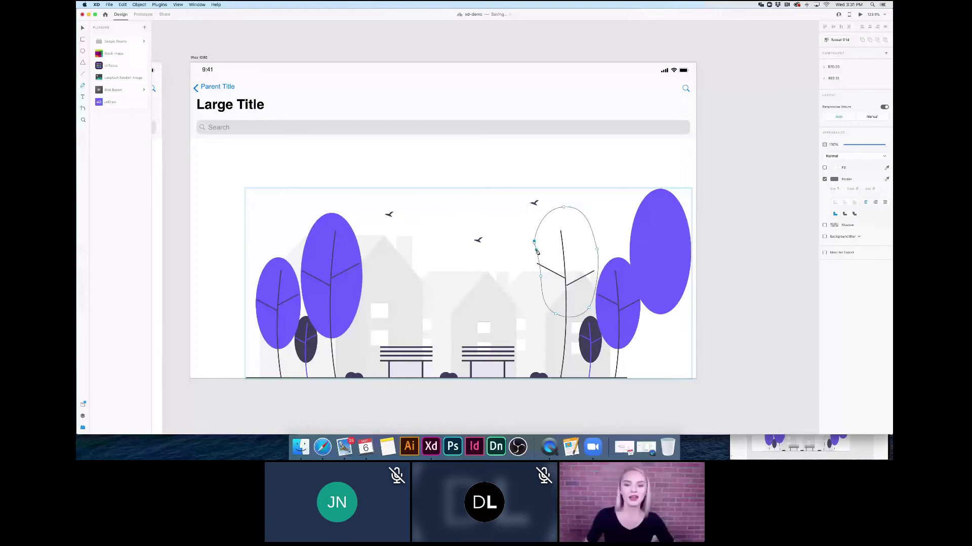
pyautogui.click(538, 260)
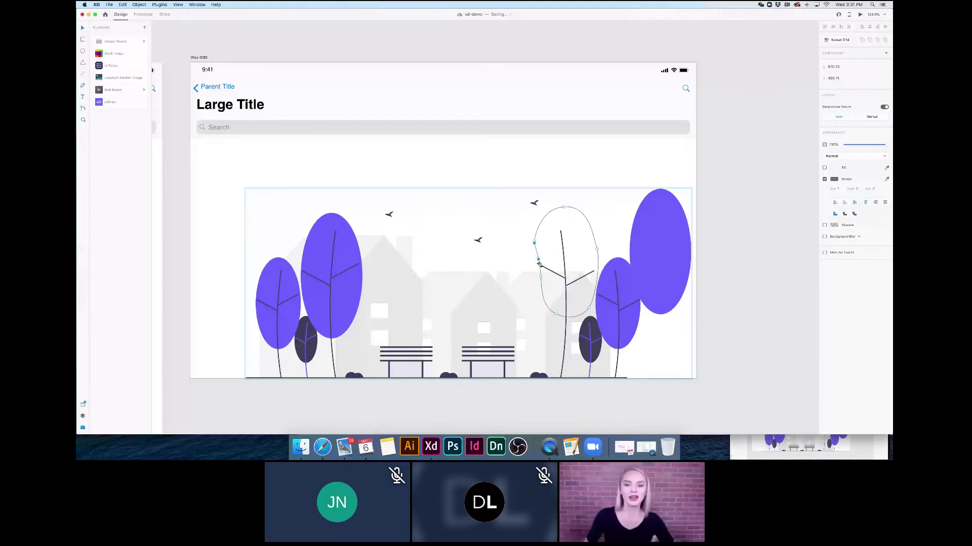
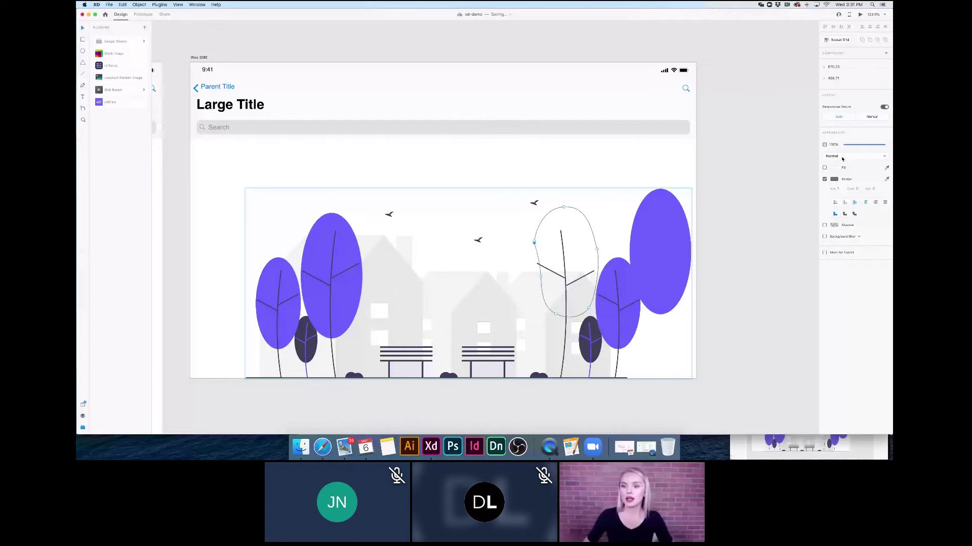
# Turn off the new crown shape's border and fill it with the purple sampled from the large oval crown.
pyautogui.click(824, 180)
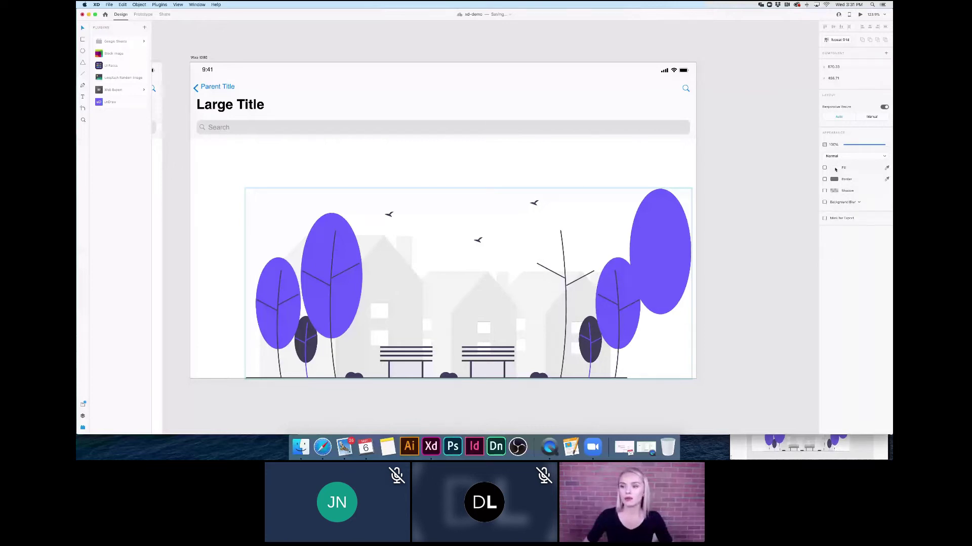
pyautogui.click(834, 168)
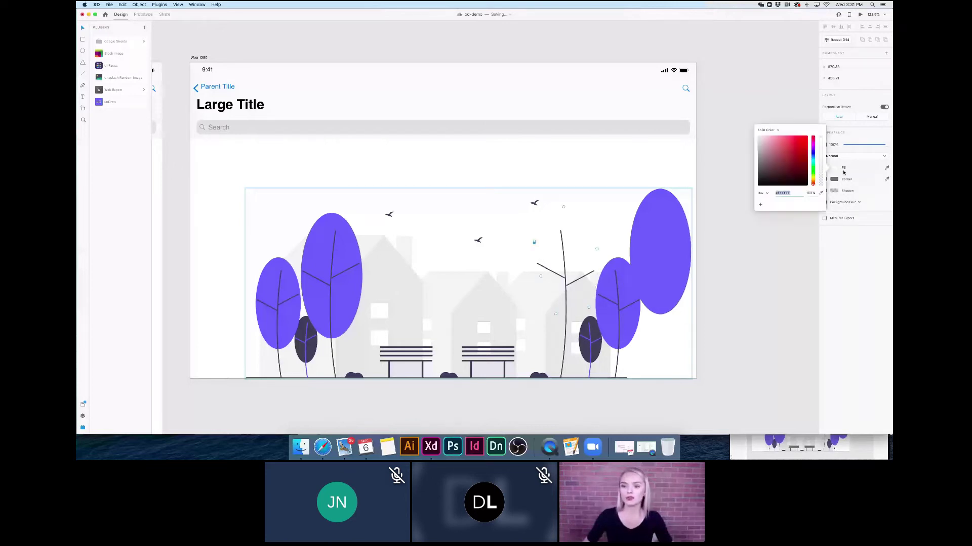
pyautogui.click(880, 174)
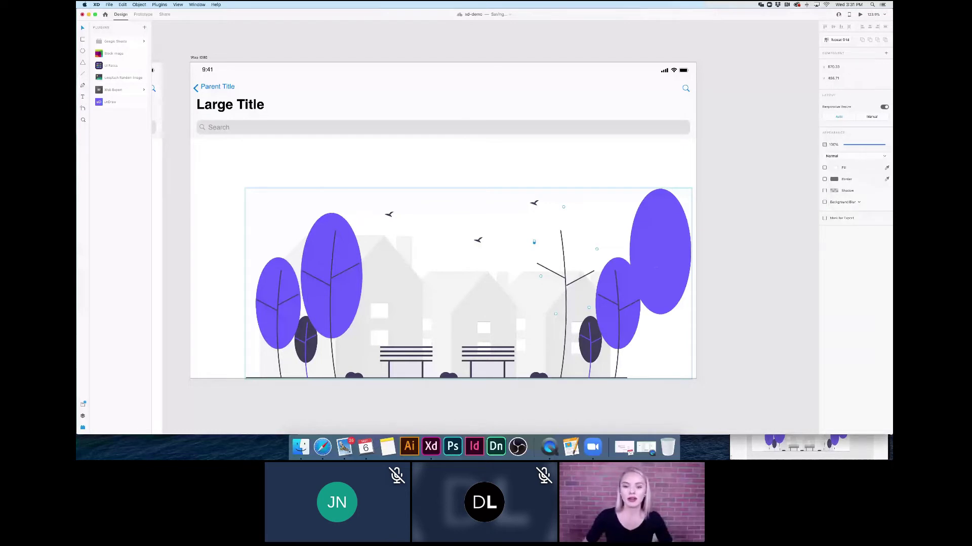
pyautogui.click(656, 250)
pyautogui.click(583, 312)
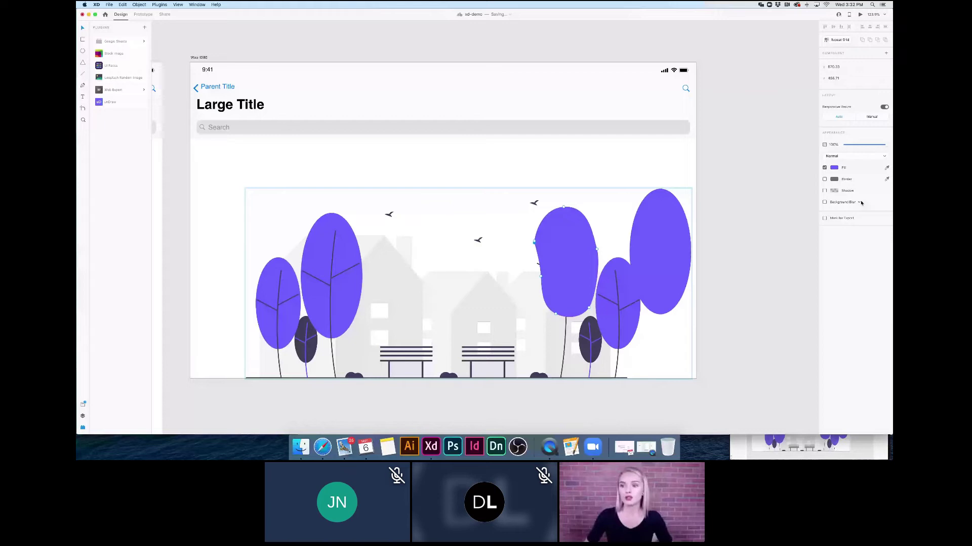
# Switch the crown shape's responsive resize to Manual and deselect the shape.
pyautogui.click(872, 117)
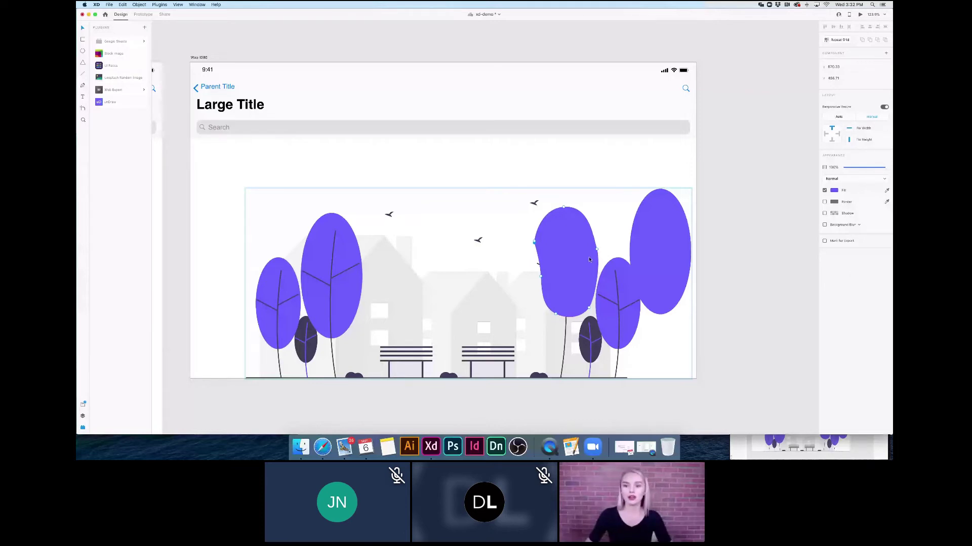
pyautogui.click(757, 274)
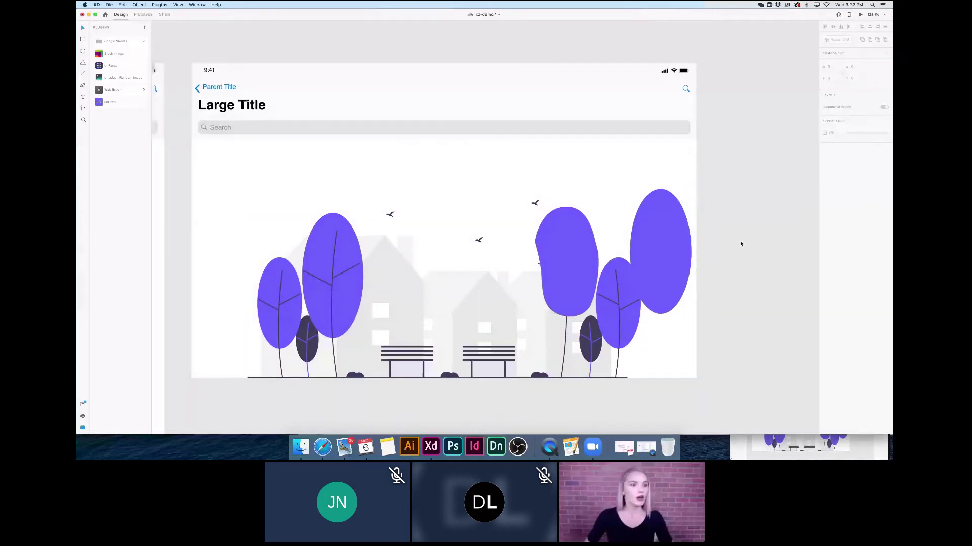
pyautogui.scroll(-1, 740, 244)
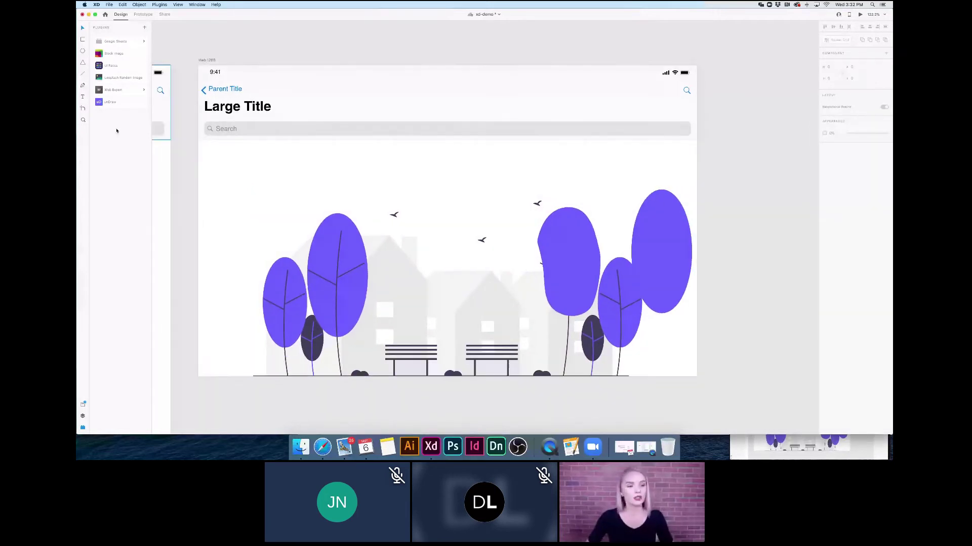
# Export the Web 1280 artboard with the Web Export plugin into a new Desktop folder named "trees Website".
pyautogui.click(114, 90)
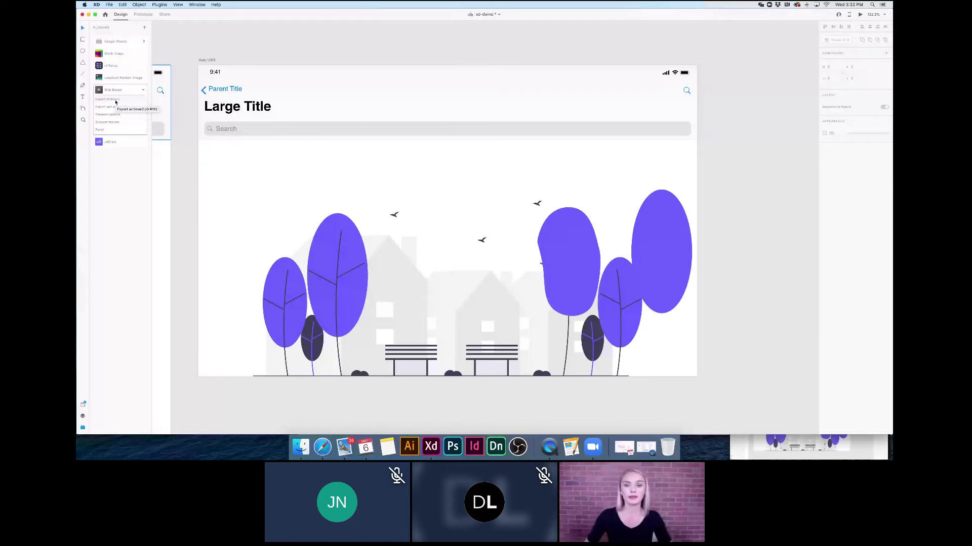
pyautogui.click(115, 100)
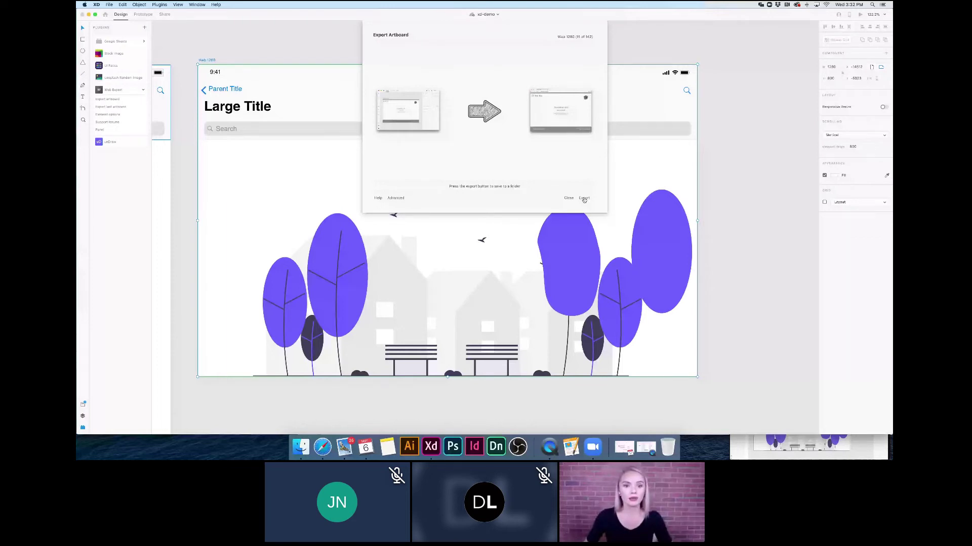
pyautogui.click(584, 199)
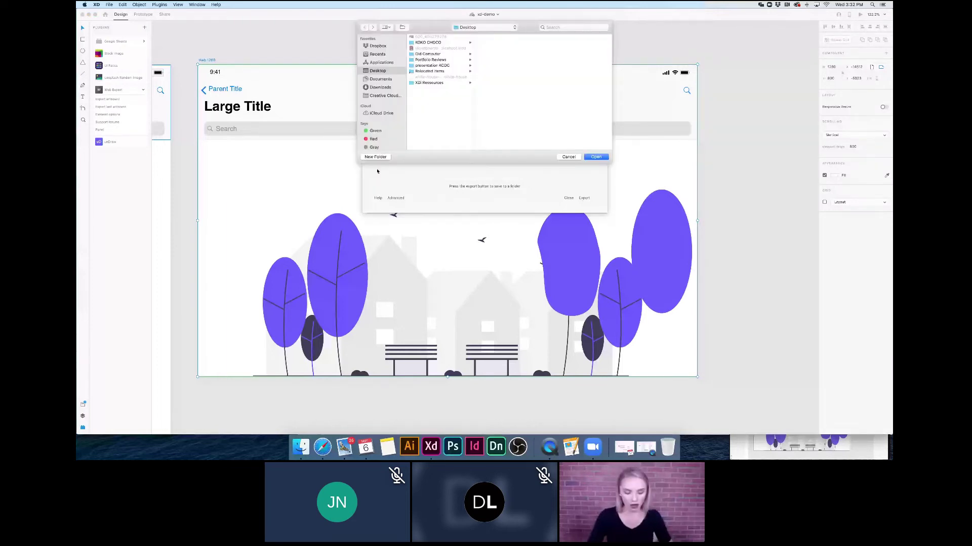
pyautogui.click(375, 157)
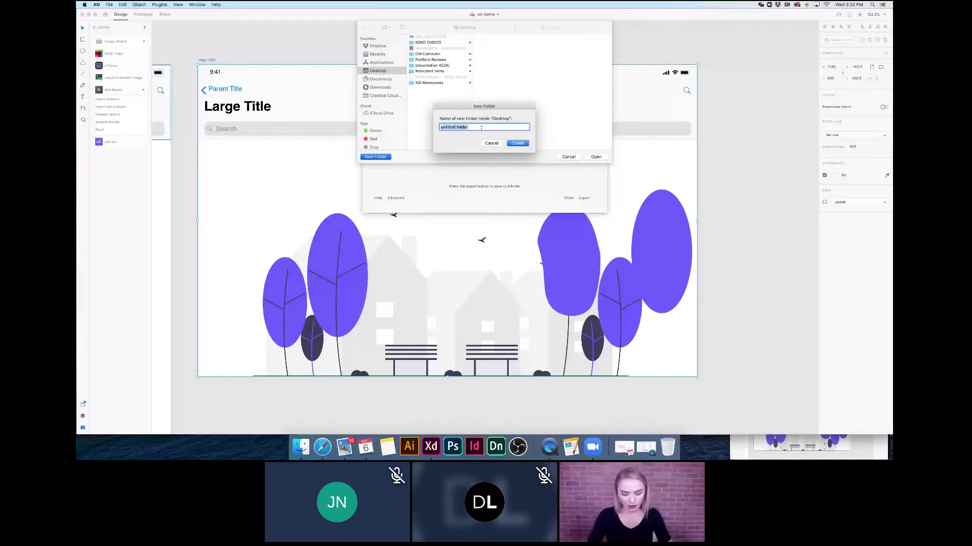
pyautogui.write('trees')
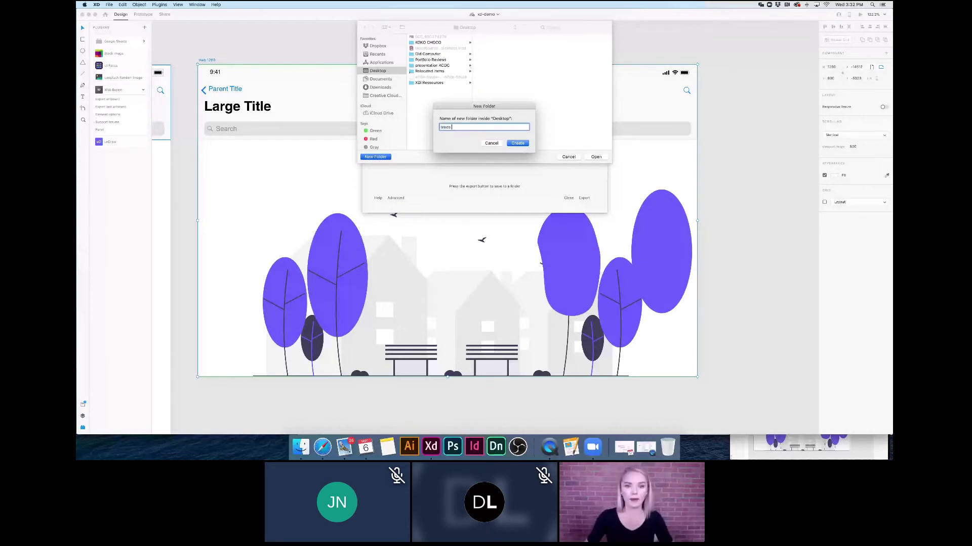
pyautogui.write(' Website')
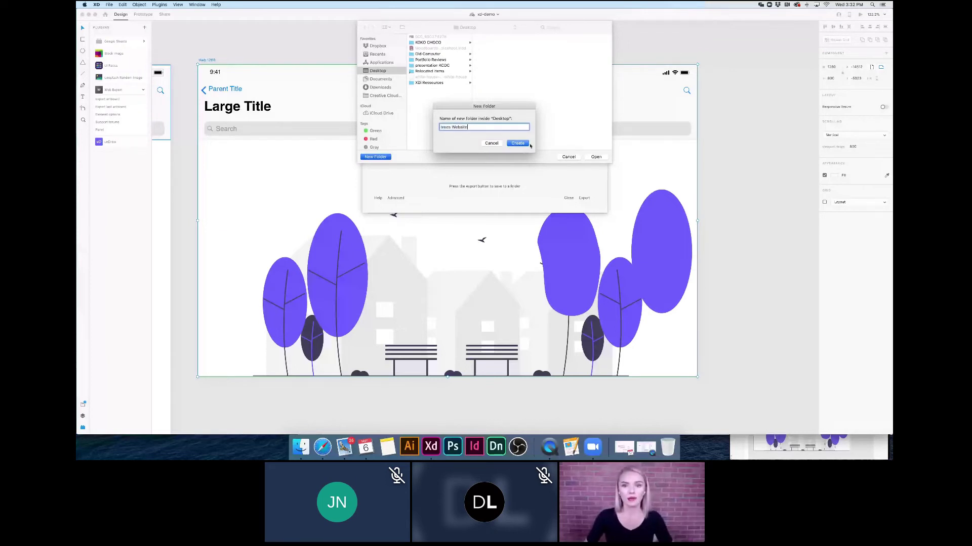
pyautogui.click(527, 144)
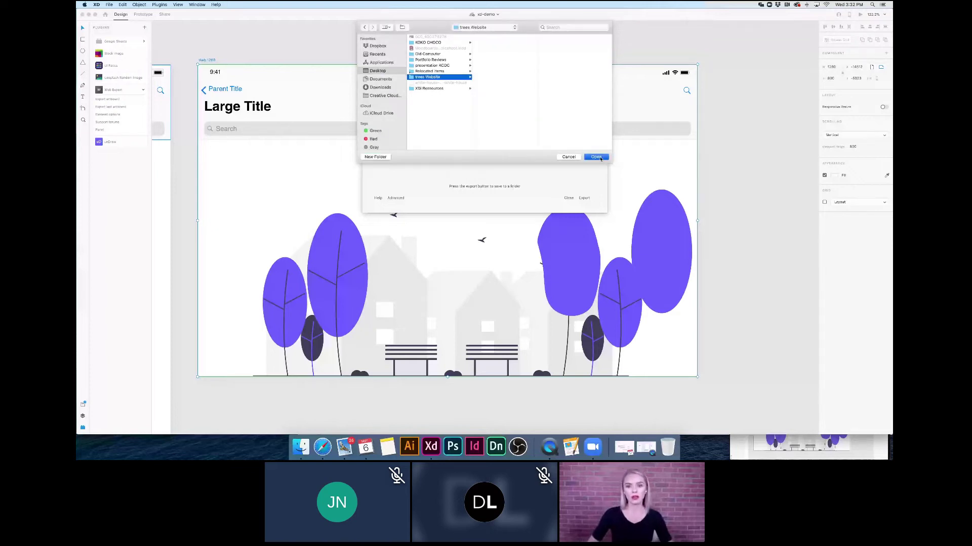
pyautogui.click(597, 157)
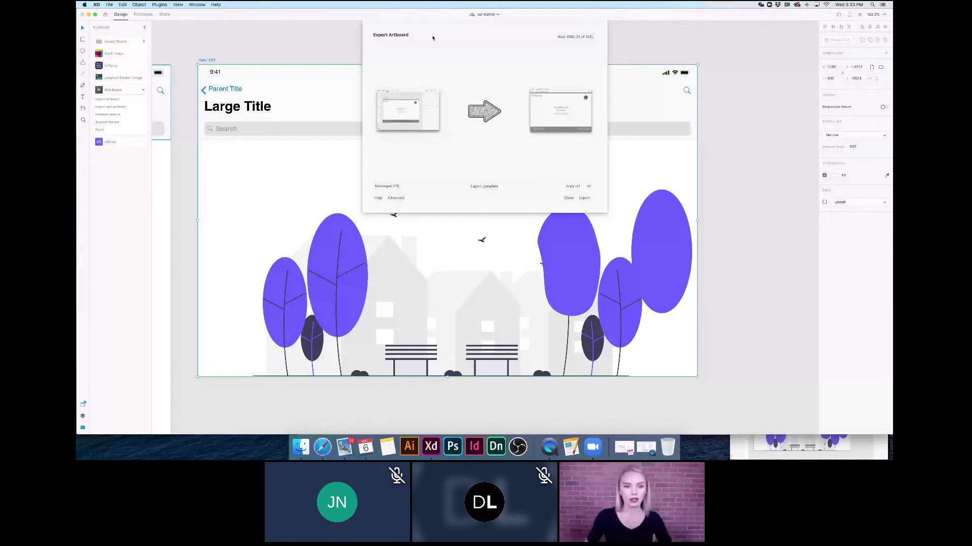
# In Finder, locate Web_1280.html in the Desktop's "trees Website" folder and open it in the browser.
pyautogui.click(301, 446)
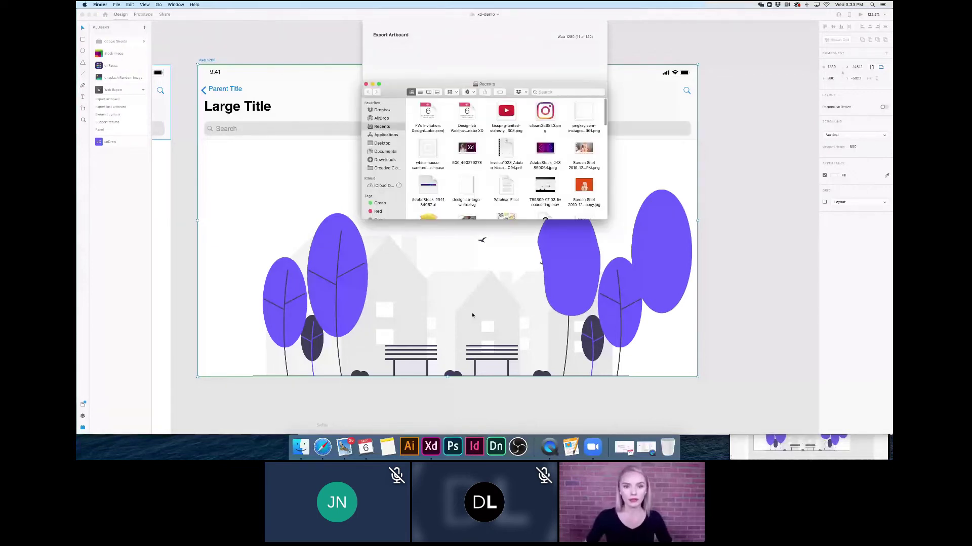
pyautogui.click(381, 144)
pyautogui.click(426, 140)
pyautogui.click(498, 101)
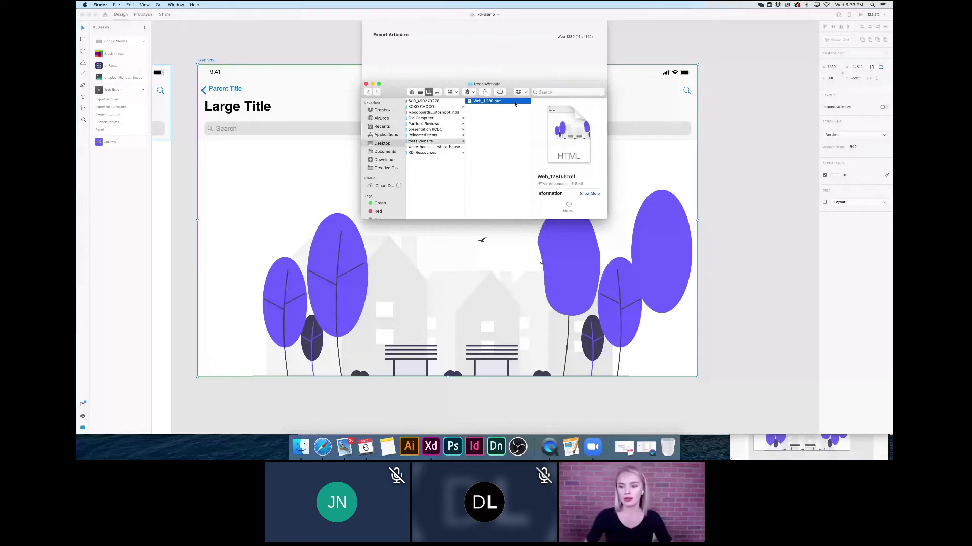
pyautogui.doubleClick(515, 103)
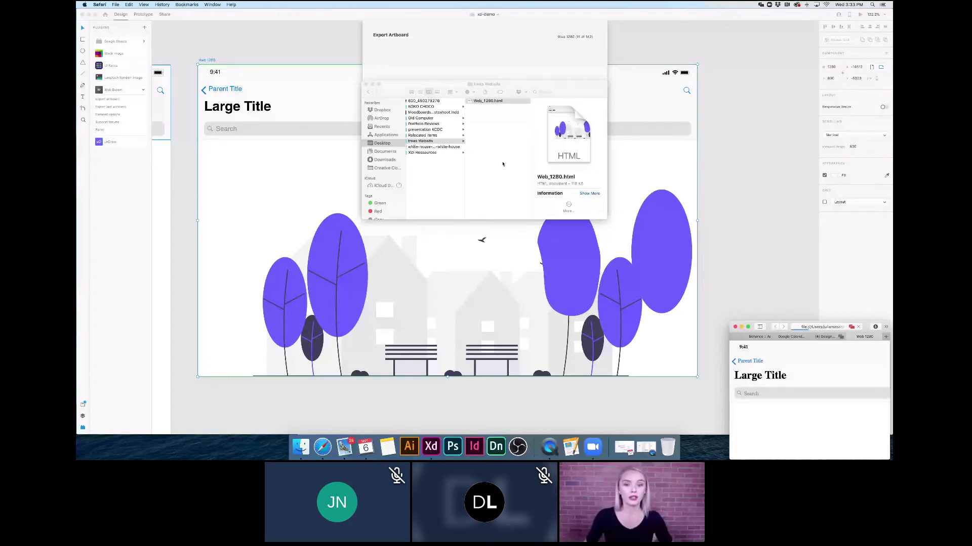
# Enlarge the browser window to inspect the exported page, close the page and minimize the browser.
pyautogui.hotkey('ctrl', 'alt', 'Return')
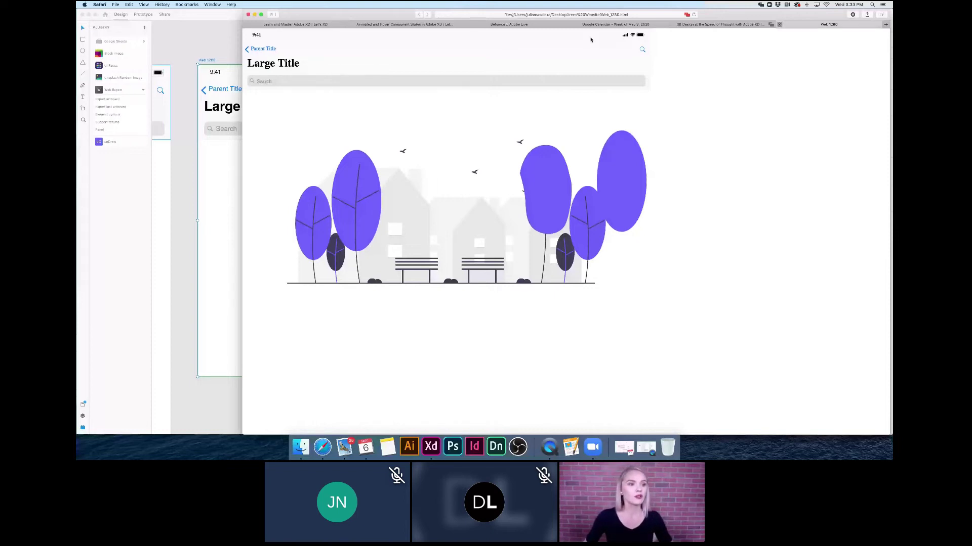
pyautogui.press('super+w')
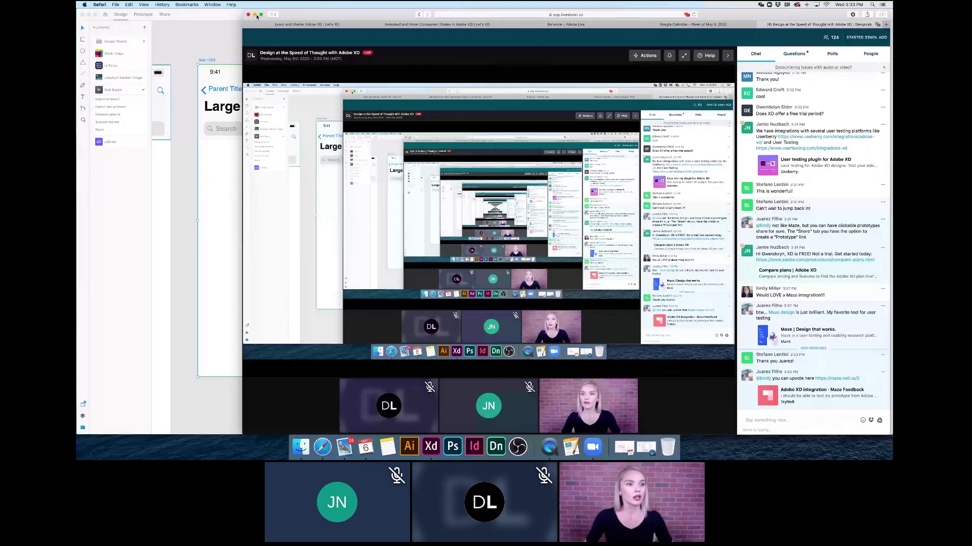
pyautogui.click(255, 15)
# Open the stock image plugin and search its photos for "baby", replacing the earlier search term.
pyautogui.click(112, 53)
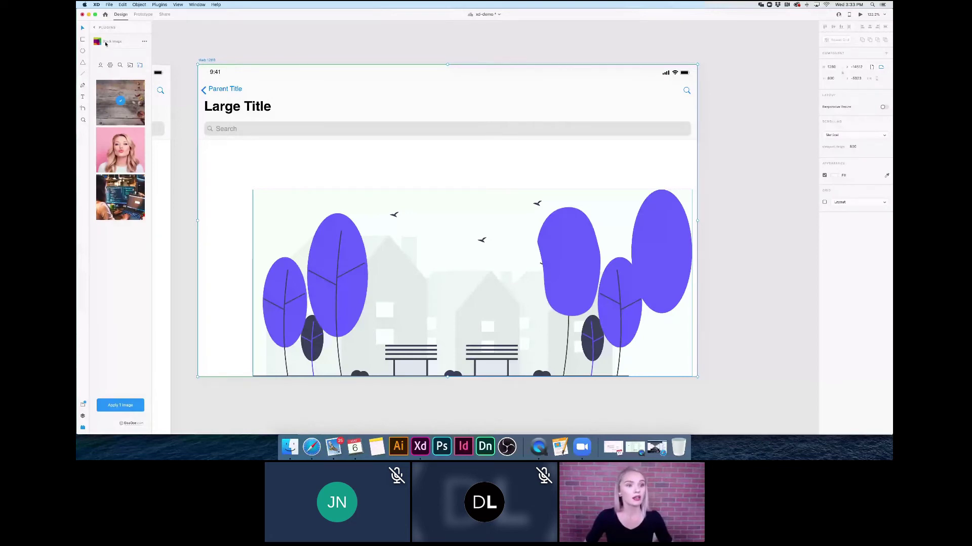
pyautogui.click(118, 66)
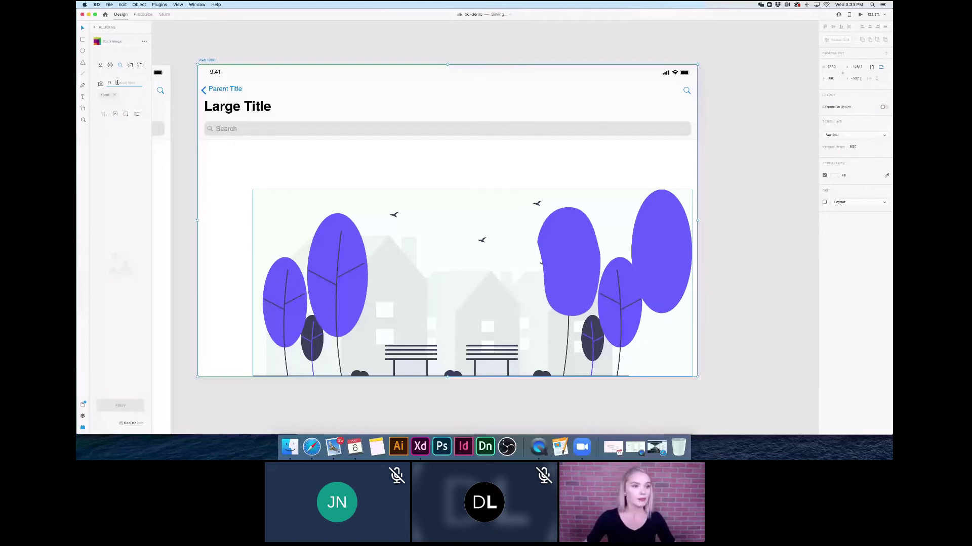
pyautogui.press('BackSpace')
pyautogui.write('baby')
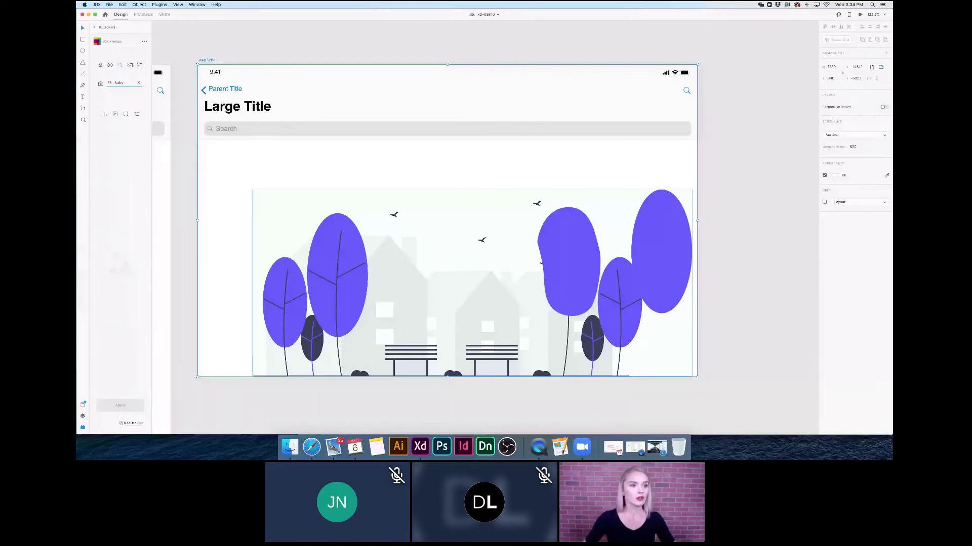
pyautogui.press('Return')
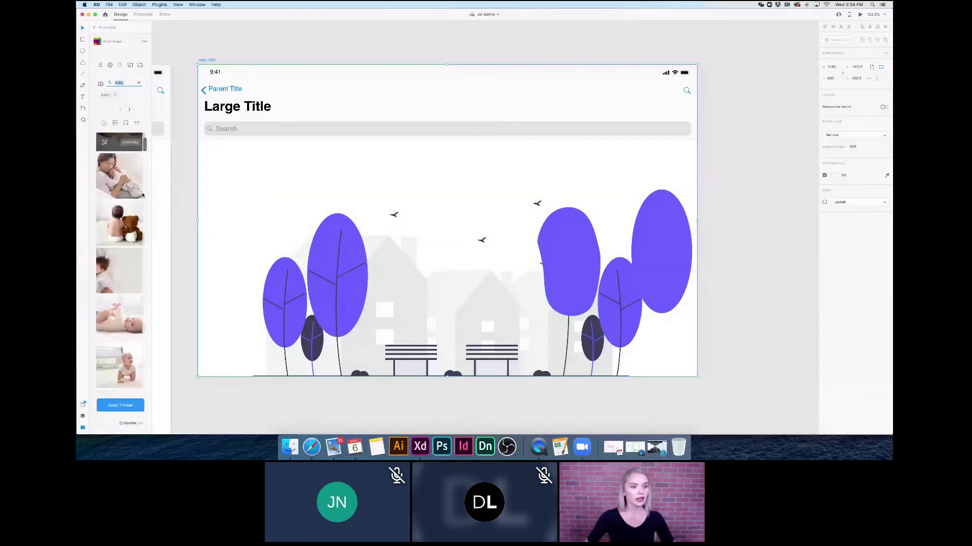
# Add a photo of a baby lying in a white bodysuit to the artboard at 500 × 500.
pyautogui.scroll(-3, 131, 202)
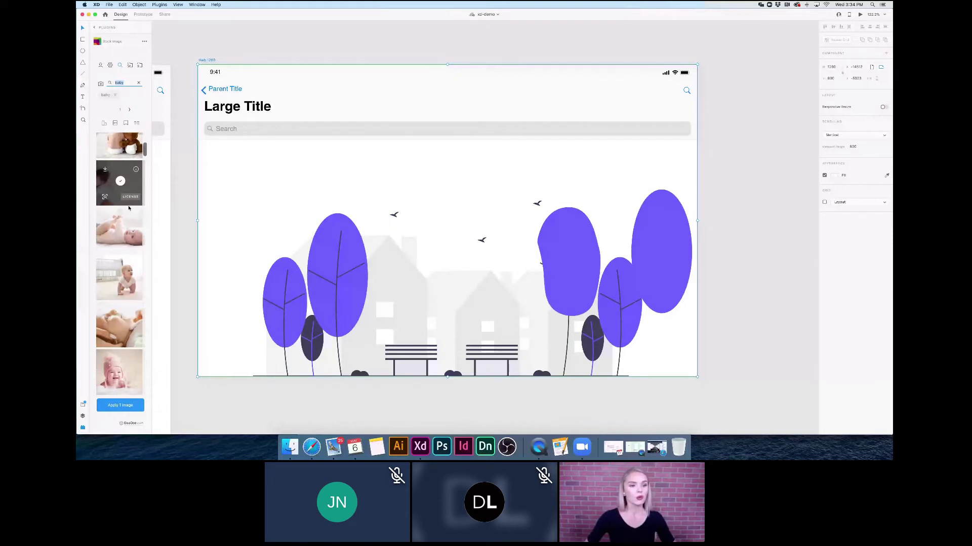
pyautogui.click(128, 205)
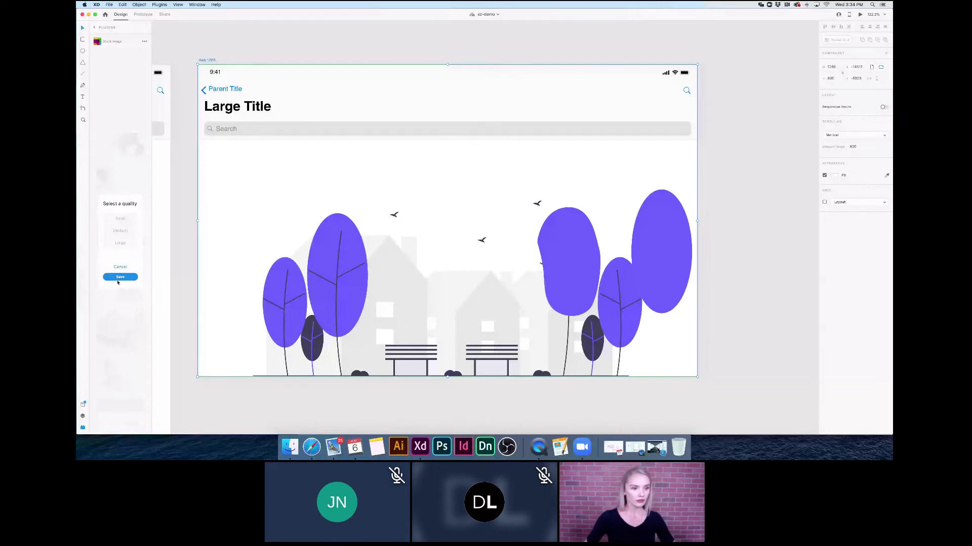
pyautogui.click(118, 279)
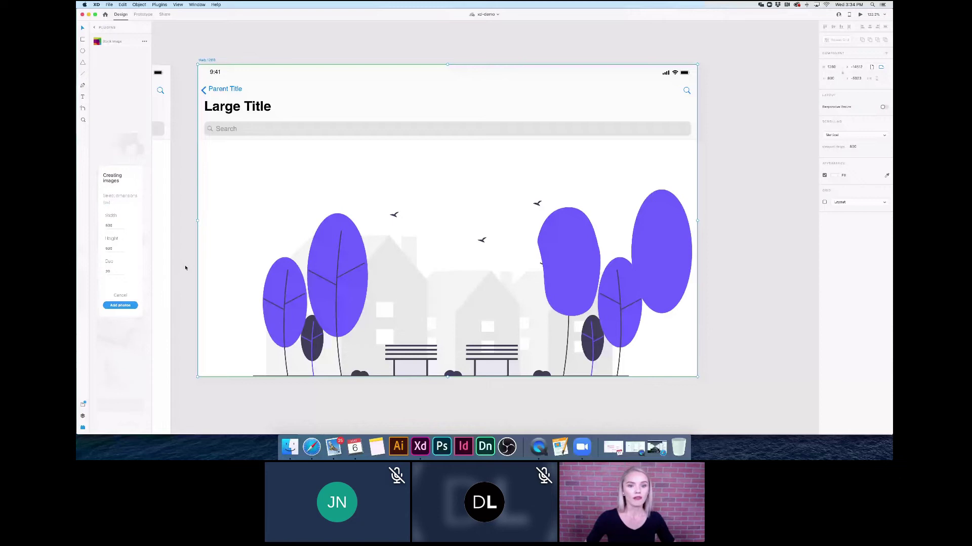
pyautogui.click(122, 306)
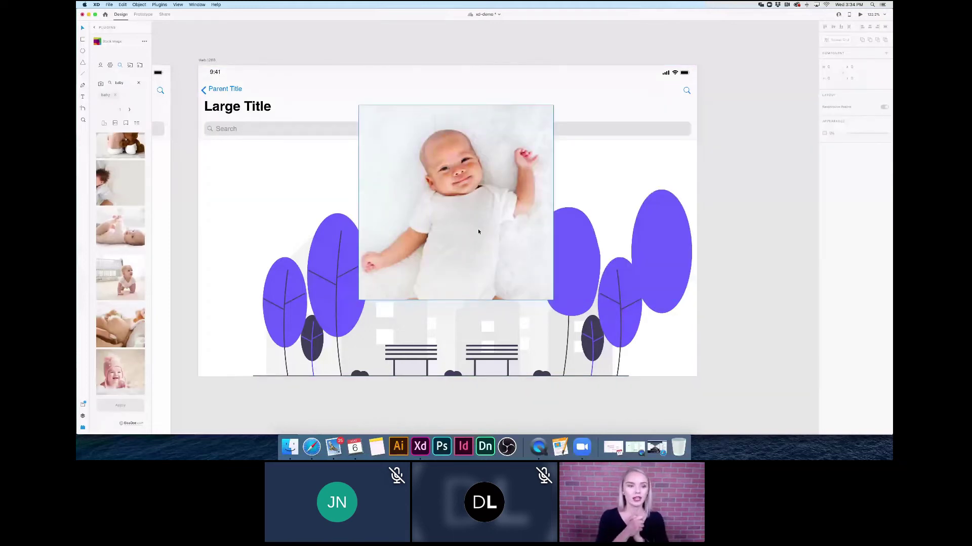
# Move the baby photo flush with the artboard's left edge, directly below the search header.
pyautogui.scroll(1, 478, 231)
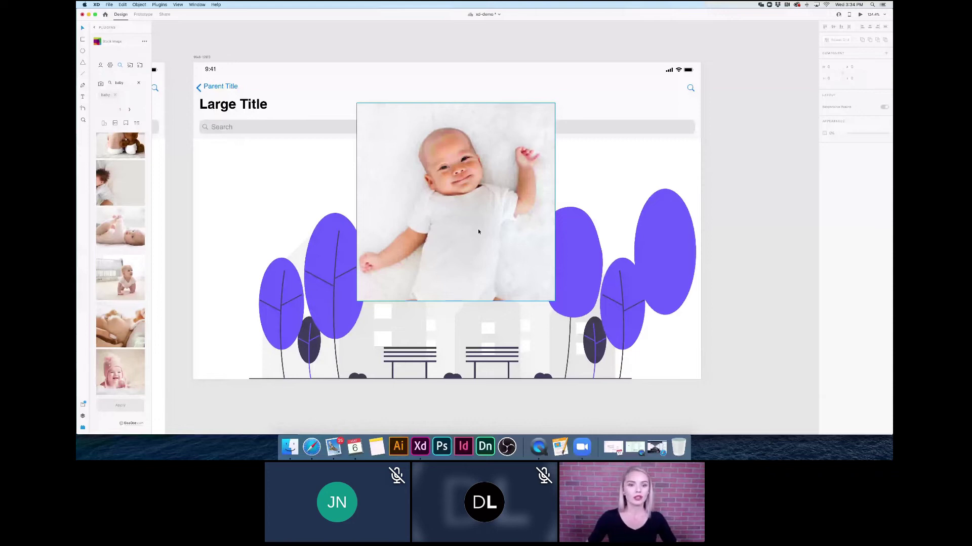
pyautogui.scroll(-1, 478, 231)
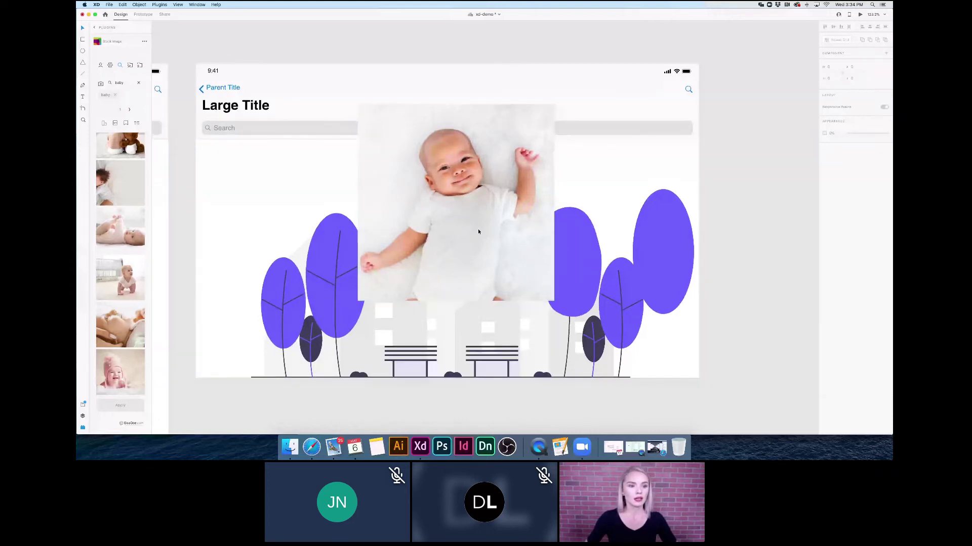
pyautogui.moveTo(478, 232); pyautogui.dragTo(326, 225)
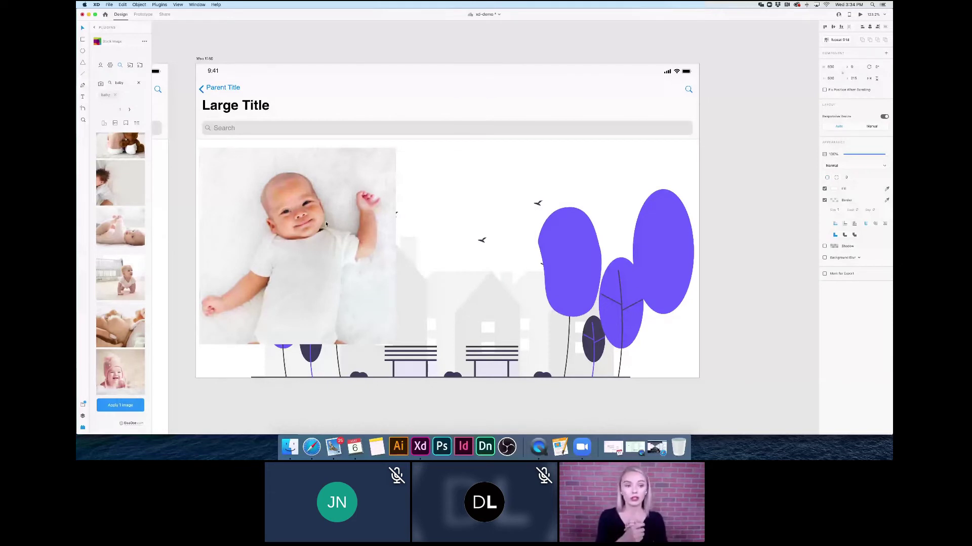
pyautogui.moveTo(326, 225); pyautogui.dragTo(323, 217)
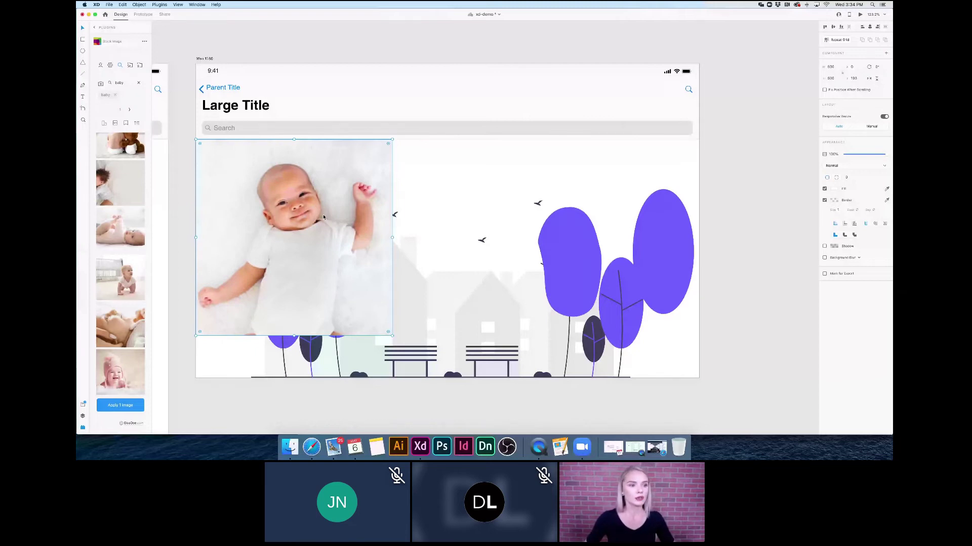
# Return to the plugin list, check the Web Export commands, and open and dismiss the Unsplash Random Image dialog.
pyautogui.click(94, 27)
pyautogui.click(142, 91)
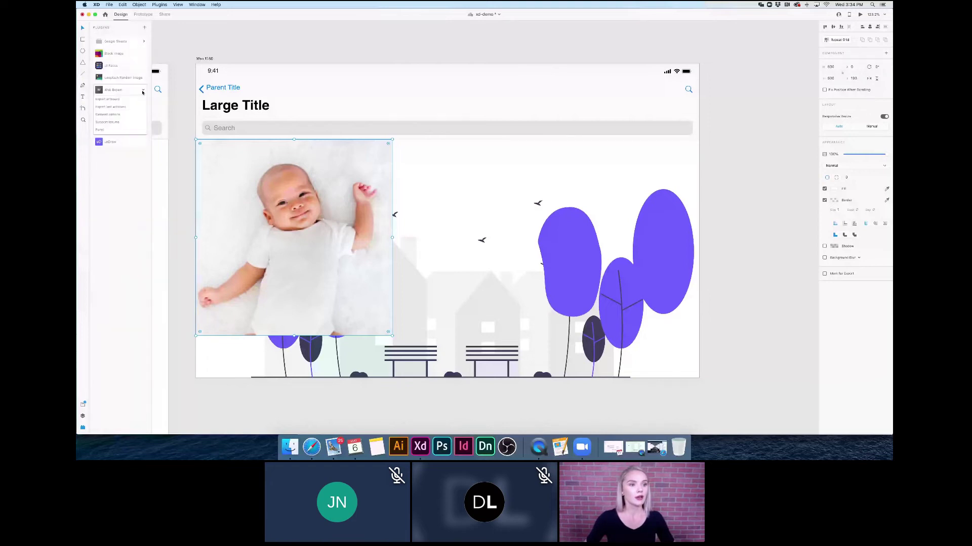
pyautogui.click(143, 91)
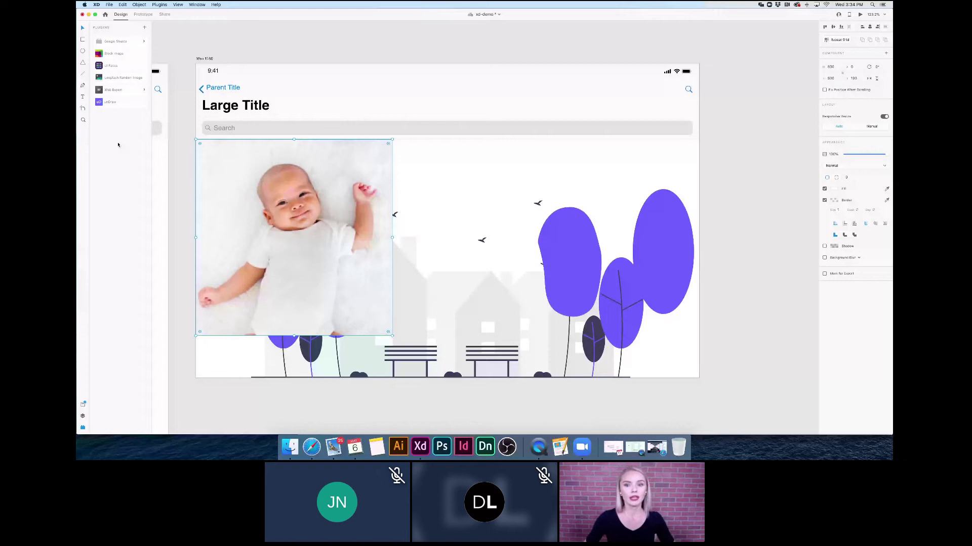
pyautogui.click(122, 77)
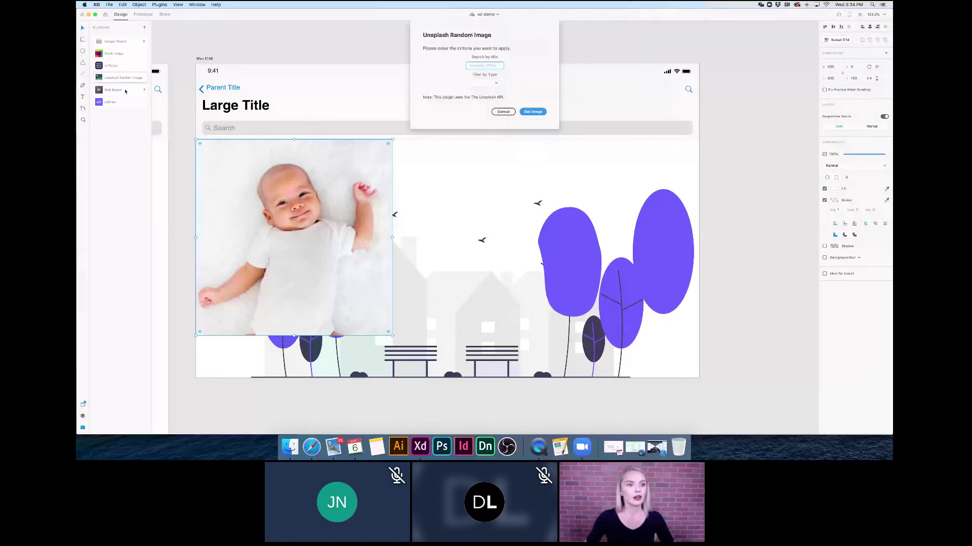
pyautogui.click(506, 111)
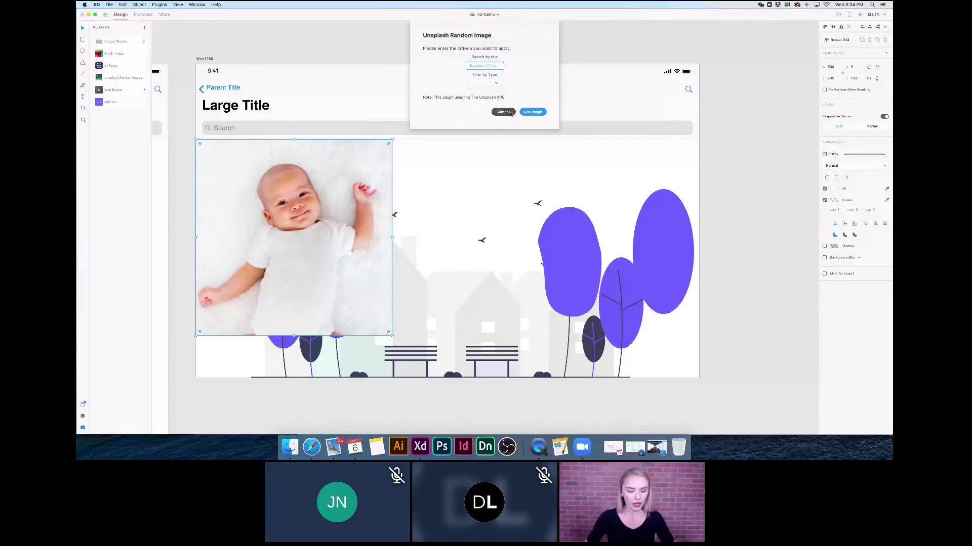
pyautogui.click(510, 113)
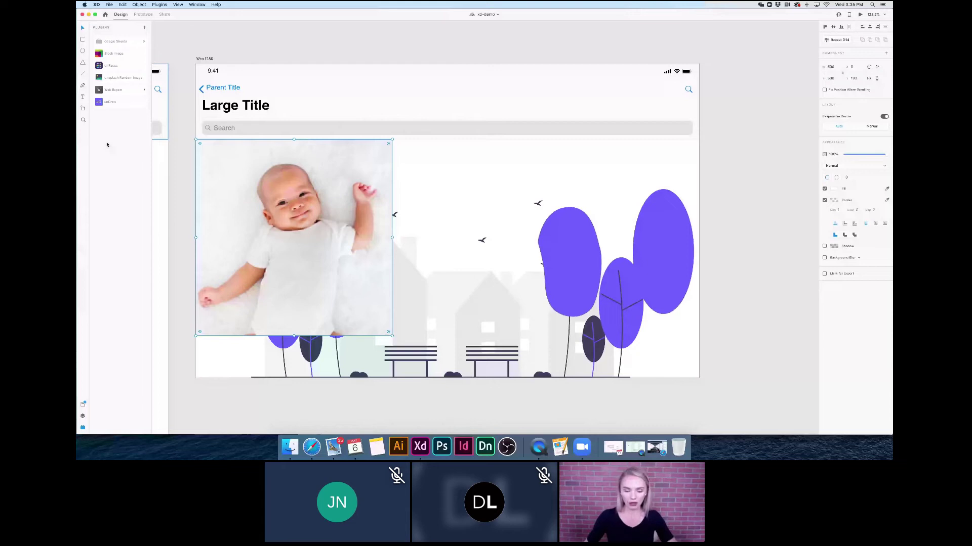
# Bring up the webinar page in Safari, look through its audience questions, and shrink the window to uncover the canvas.
pyautogui.click(653, 449)
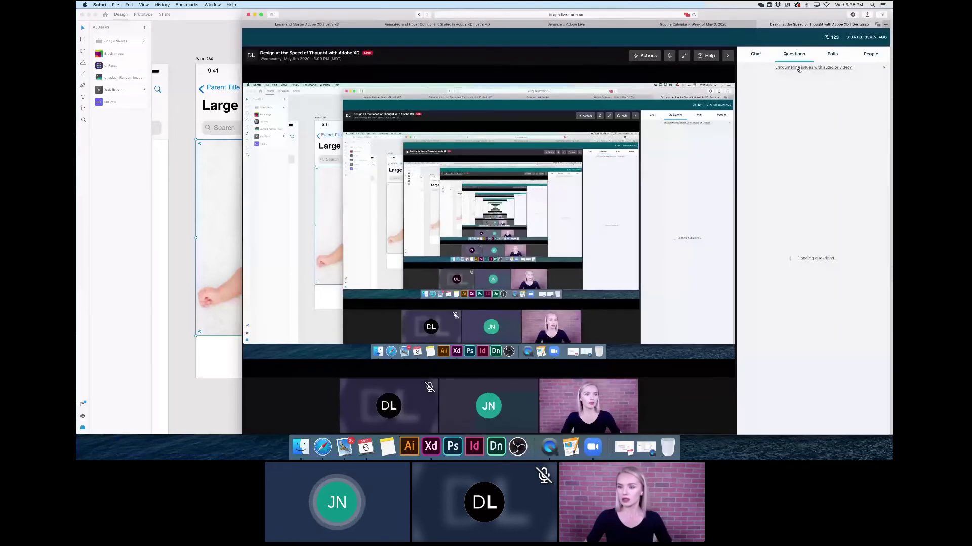
pyautogui.scroll(-4, 826, 156)
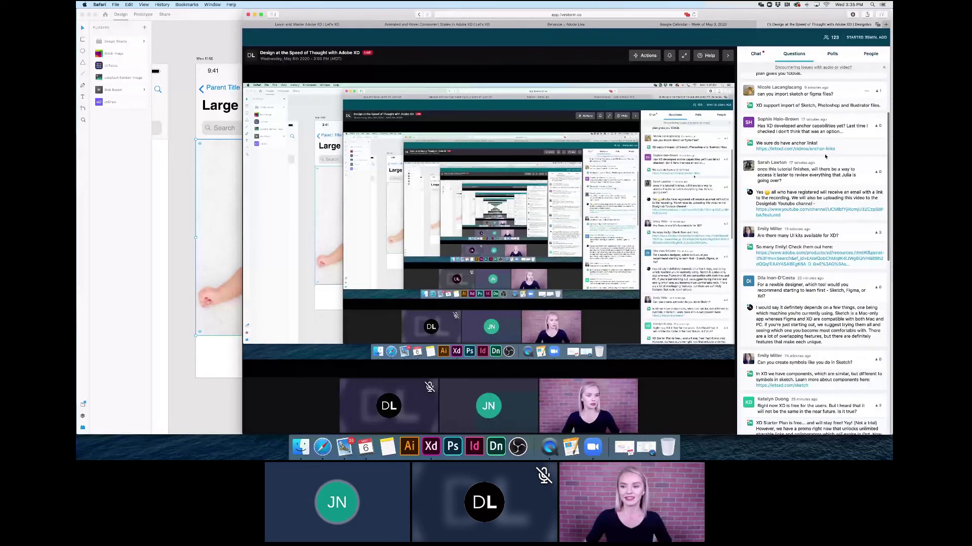
pyautogui.scroll(-2, 826, 156)
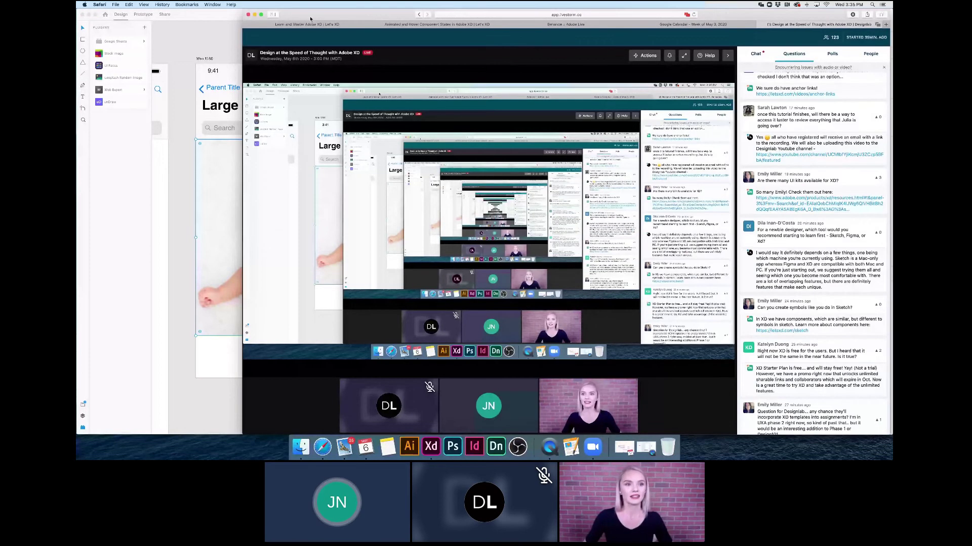
pyautogui.moveTo(310, 19); pyautogui.dragTo(316, 16)
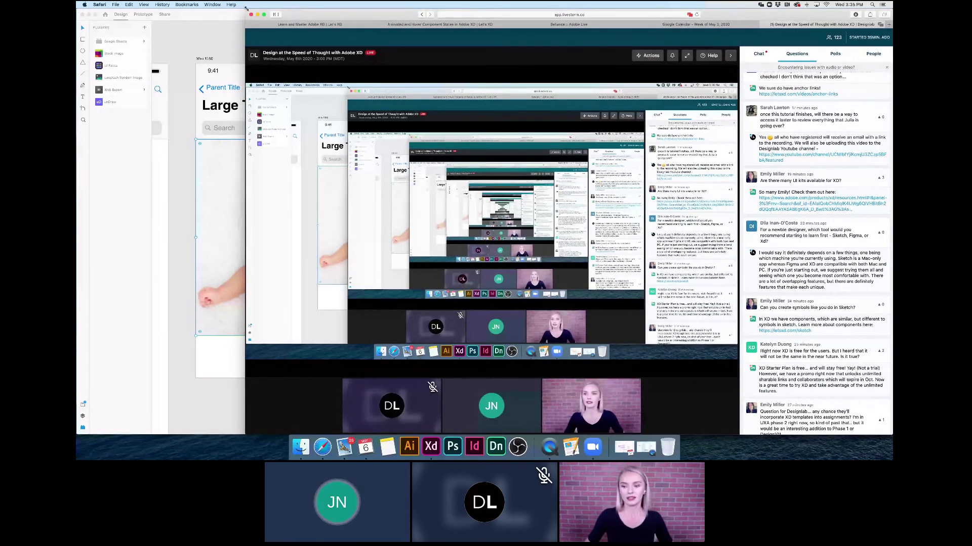
pyautogui.moveTo(245, 8); pyautogui.dragTo(727, 331)
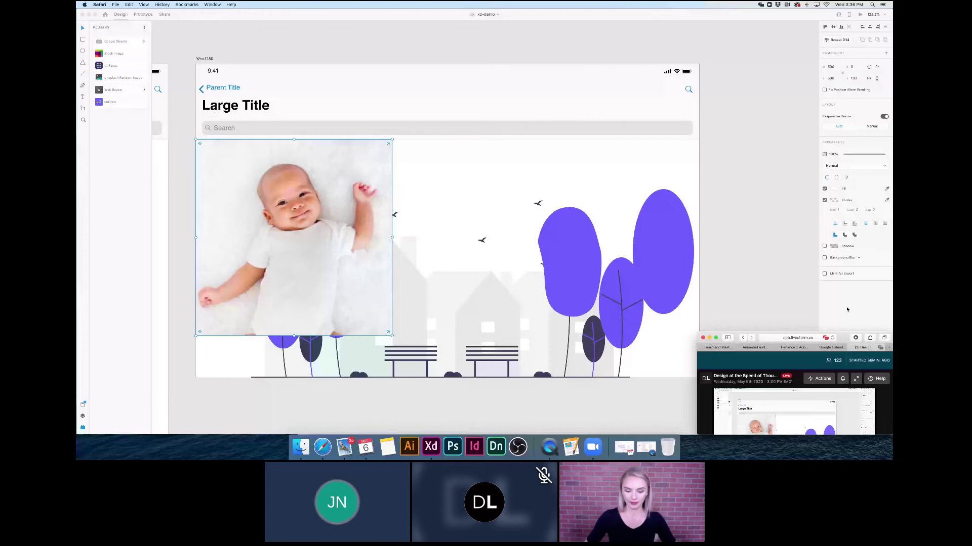
# Delete the baby photo from the web artboard and bring the small webinar window back over the canvas.
pyautogui.click(297, 281)
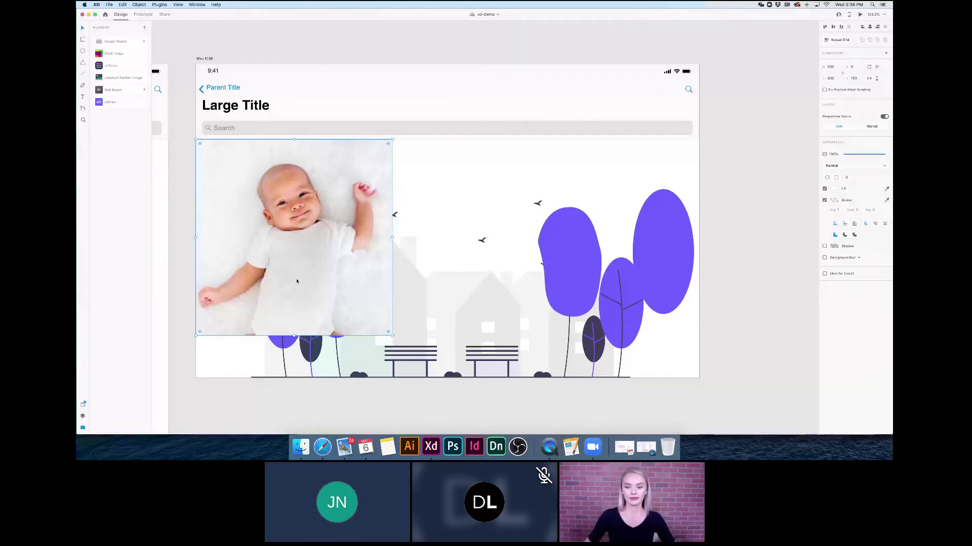
pyautogui.press('Delete')
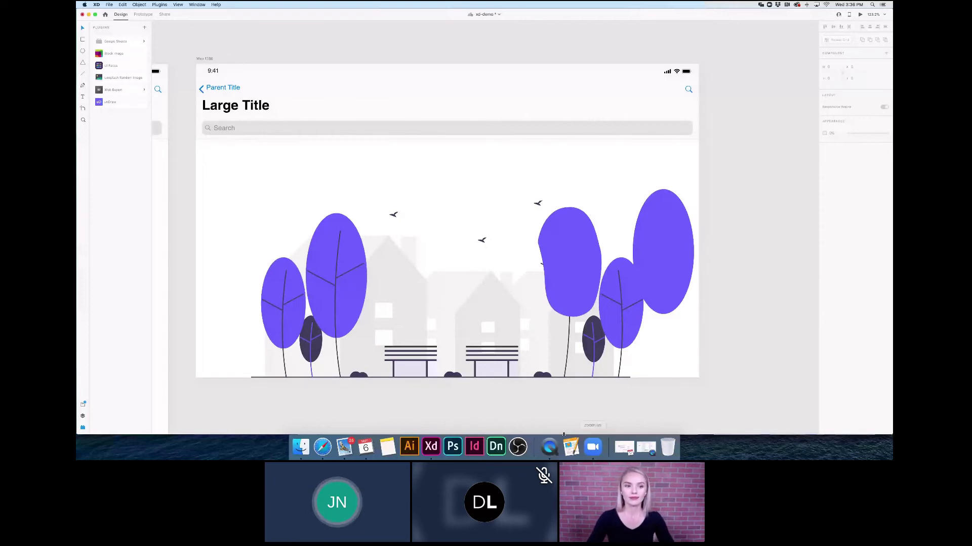
pyautogui.press('super+Tab')
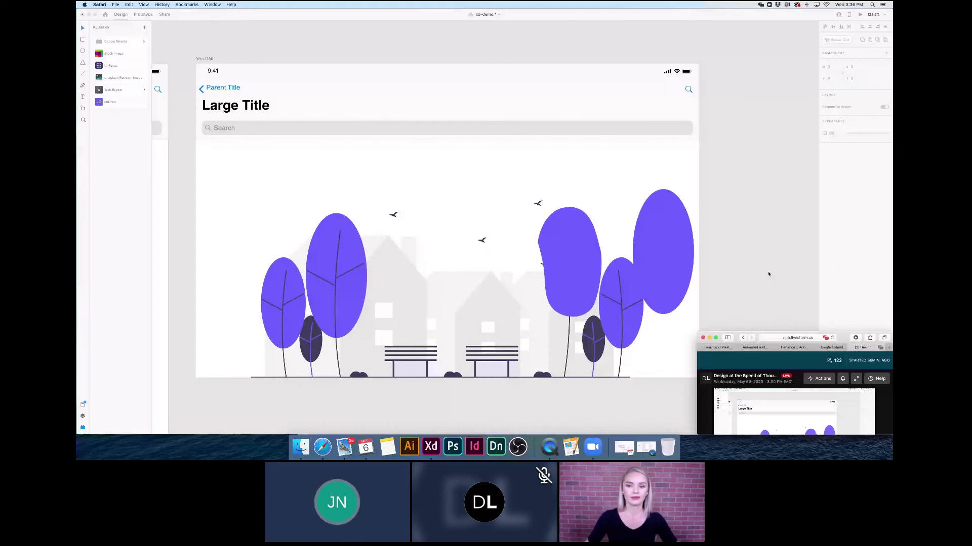
pyautogui.scroll(-5, 639, 297)
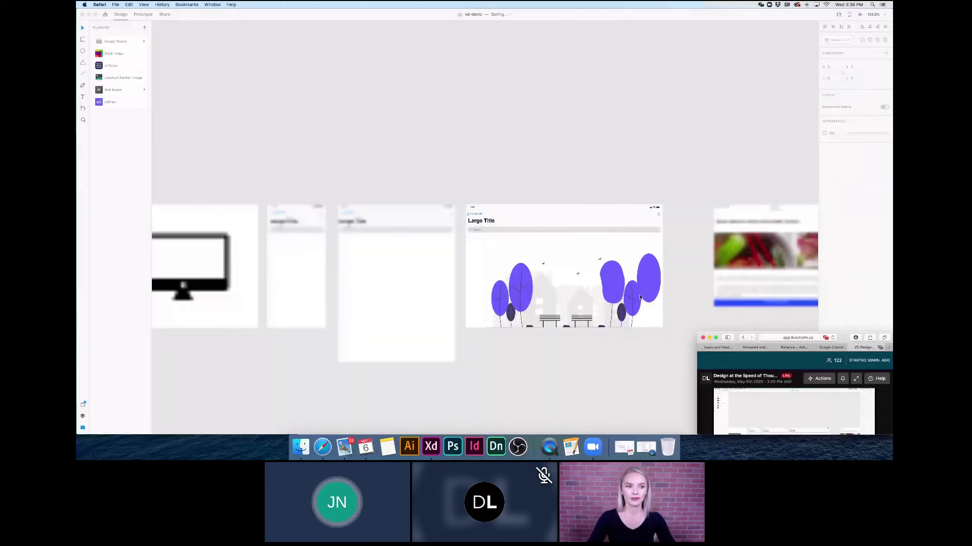
pyautogui.hscroll(3, 640, 297)
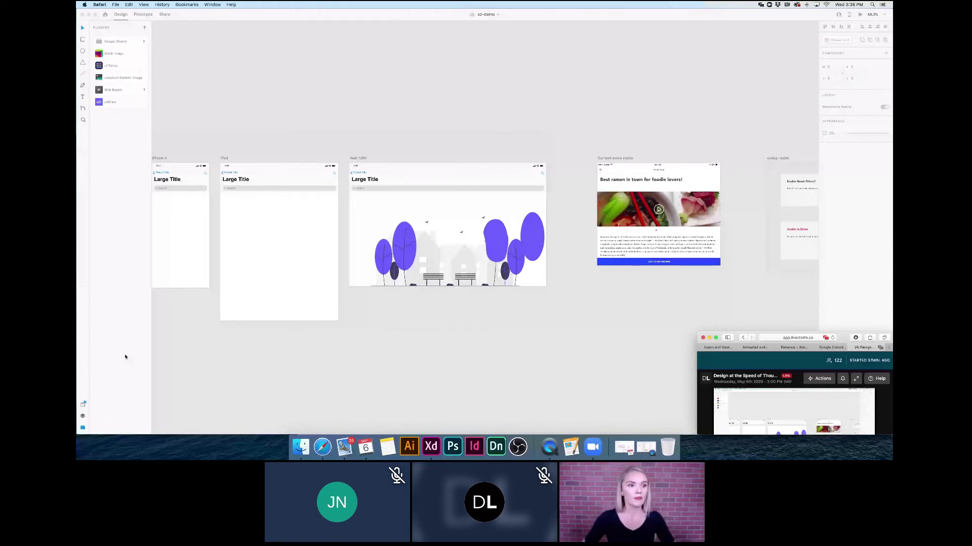
# Show the document assets and view the KOKO CHOCO graphics in CC Libraries, closing the library window when done.
pyautogui.click(115, 23)
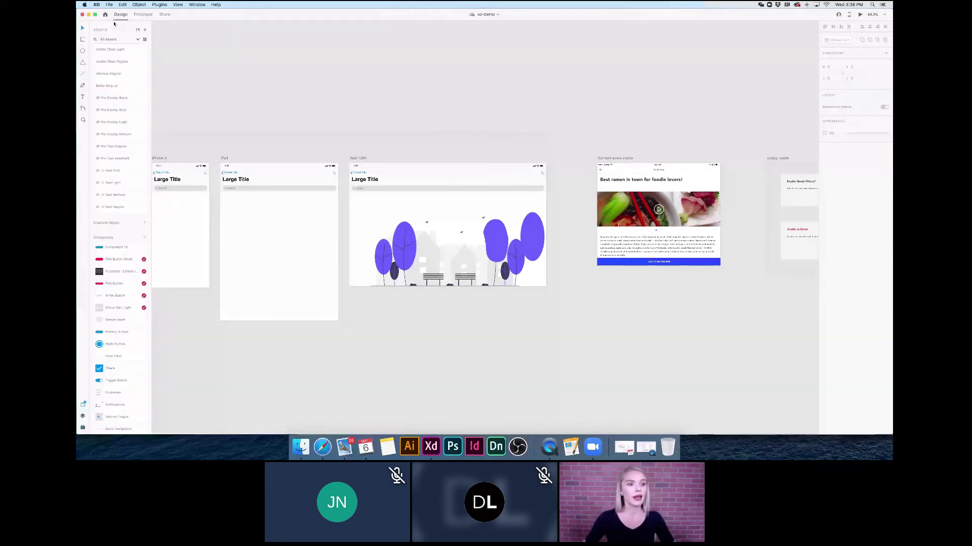
pyautogui.click(138, 31)
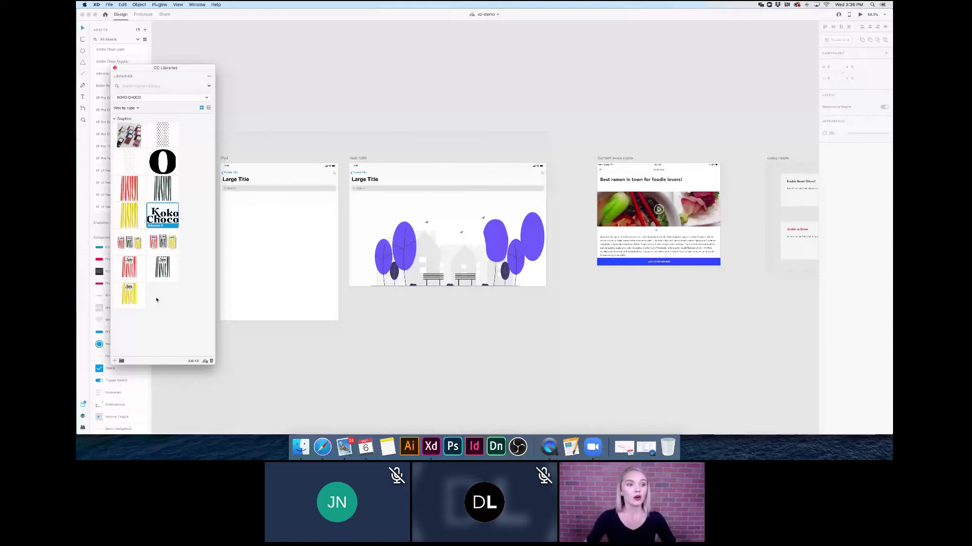
pyautogui.click(115, 69)
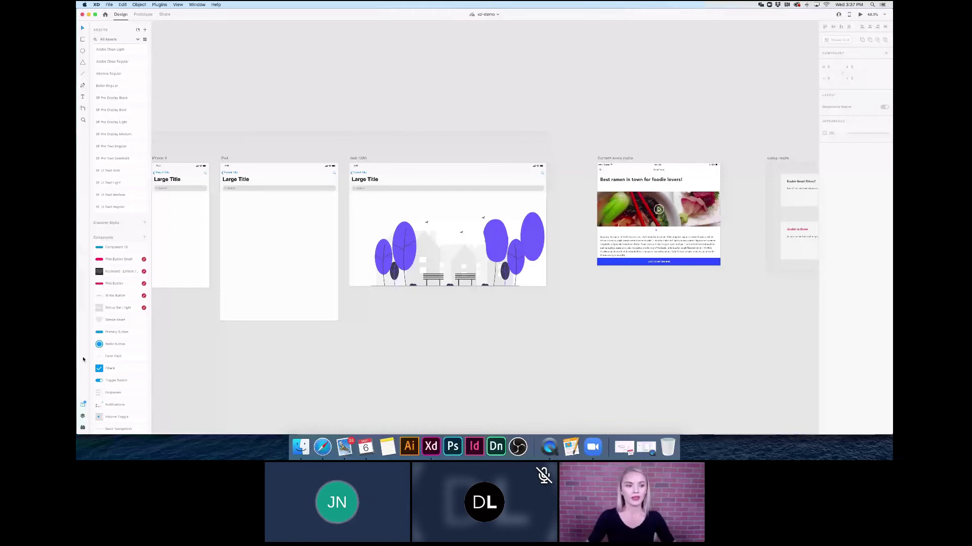
pyautogui.hscroll(-2, 432, 357)
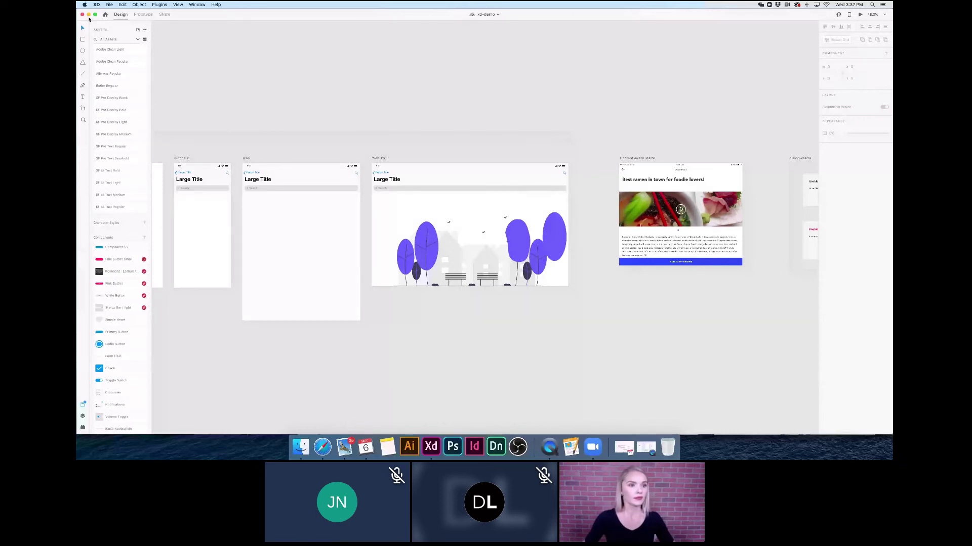
# Search the plugin catalogue for "whiteboard" and install the Whiteboard plugin, closing the plugin manager.
pyautogui.click(83, 427)
pyautogui.click(145, 28)
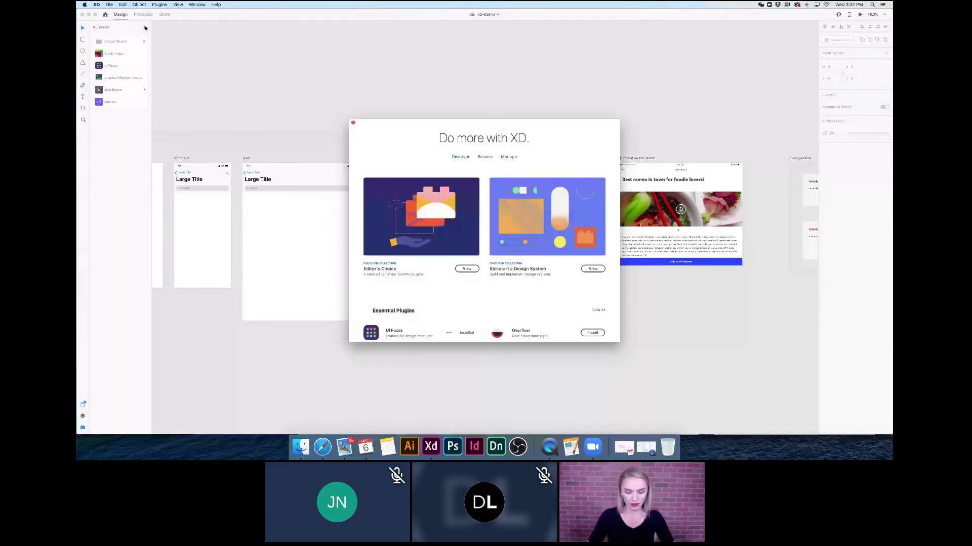
pyautogui.click(485, 156)
pyautogui.write('white')
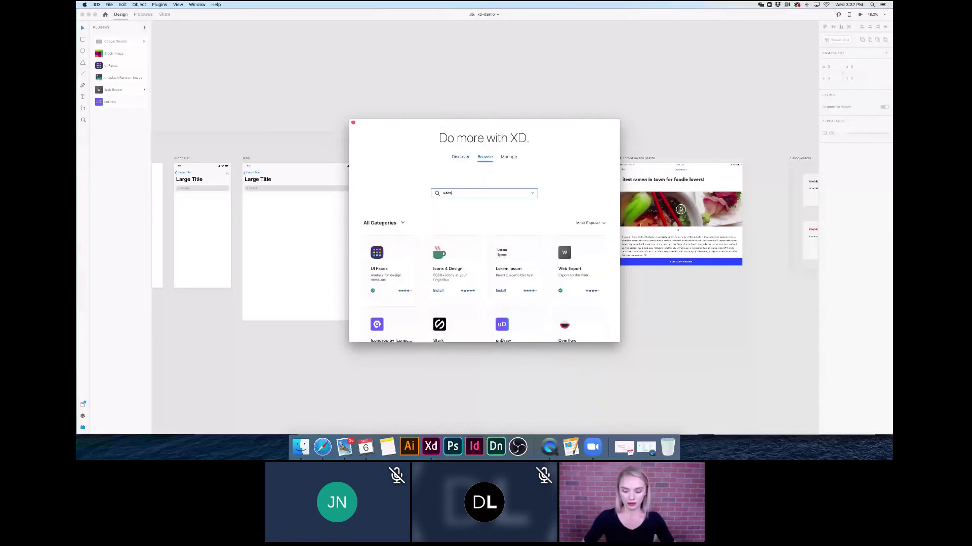
pyautogui.write('board')
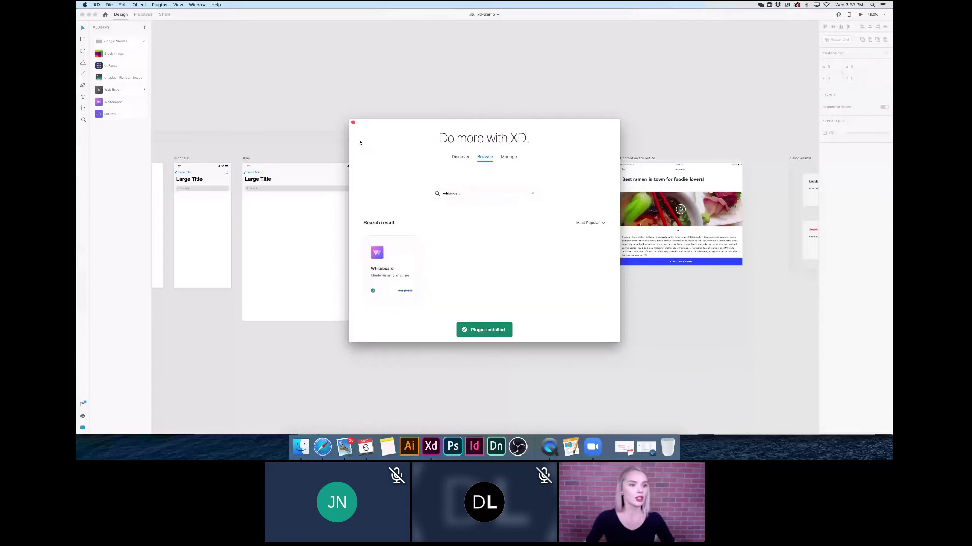
pyautogui.click(353, 122)
# Open the Whiteboard plugin and add its Affinity Diagram brainstorming template to the canvas.
pyautogui.click(122, 101)
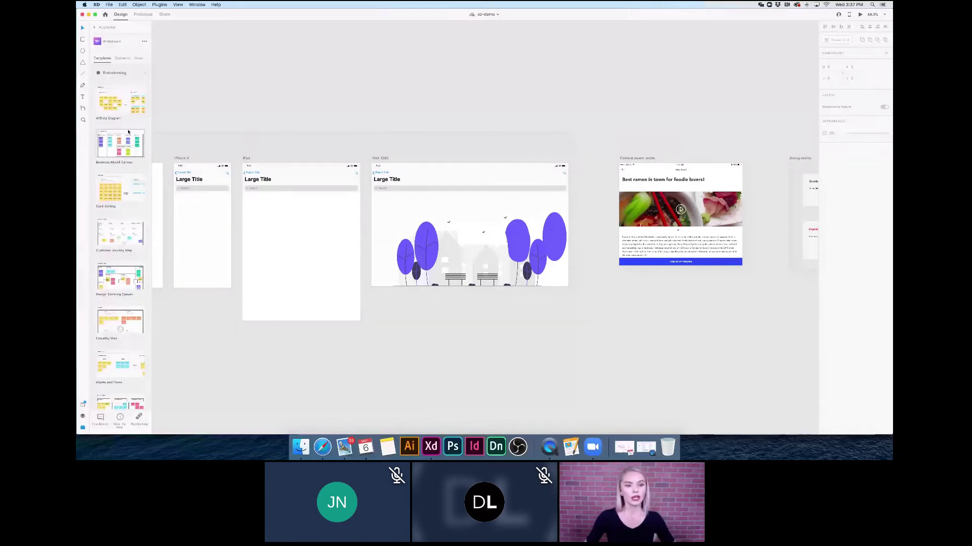
pyautogui.scroll(-1, 121, 115)
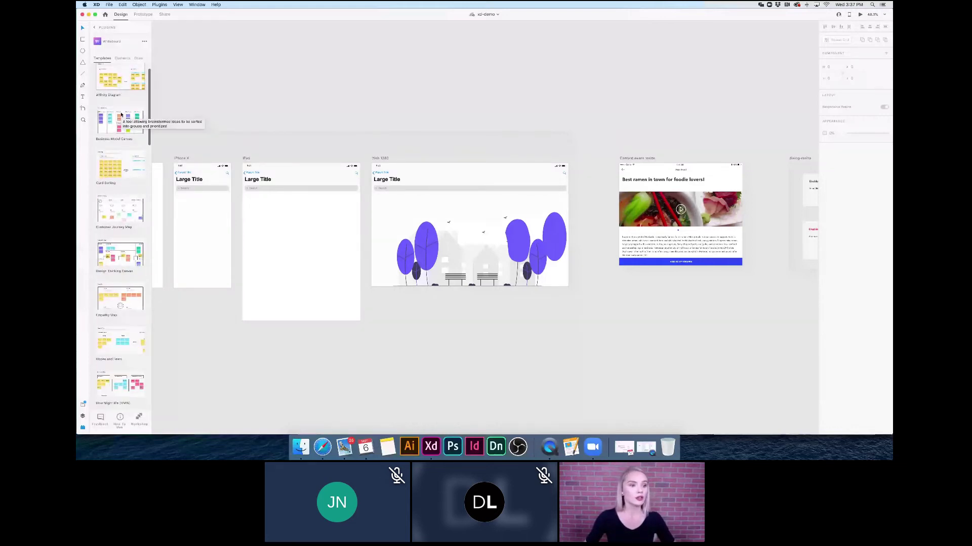
pyautogui.scroll(1, 137, 170)
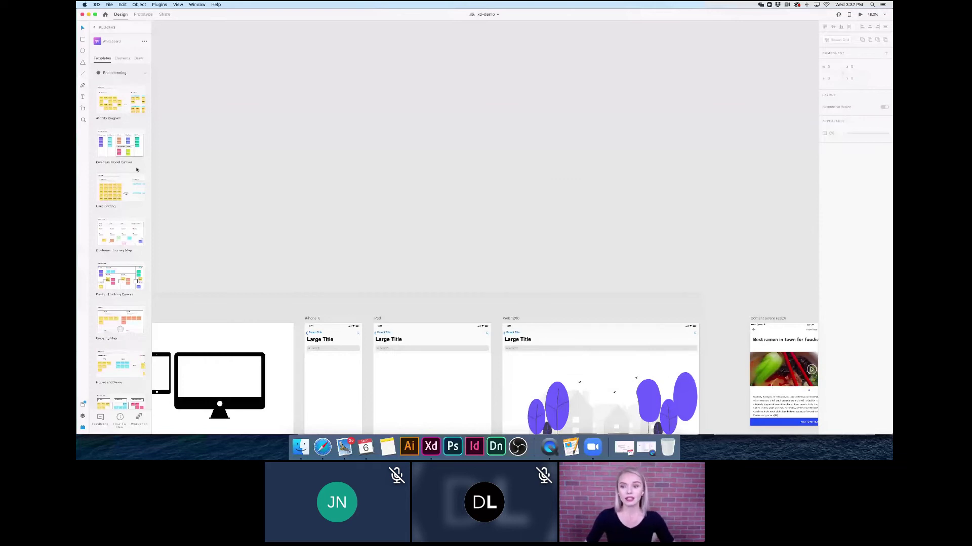
pyautogui.click(120, 101)
pyautogui.click(797, 173)
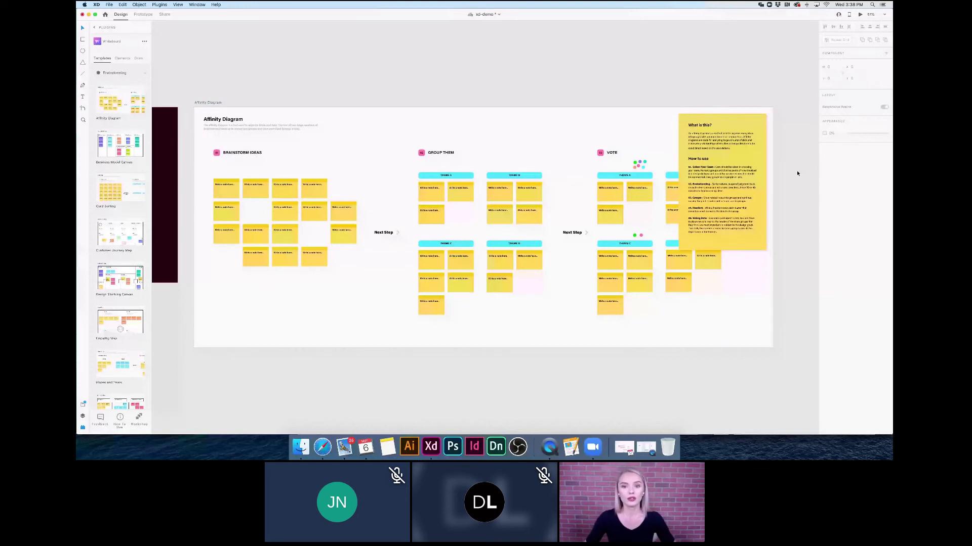
# In the Vote section, move the teal dot onto Theme A's second note and the green dot between its two upper notes.
pyautogui.scroll(3, 797, 173)
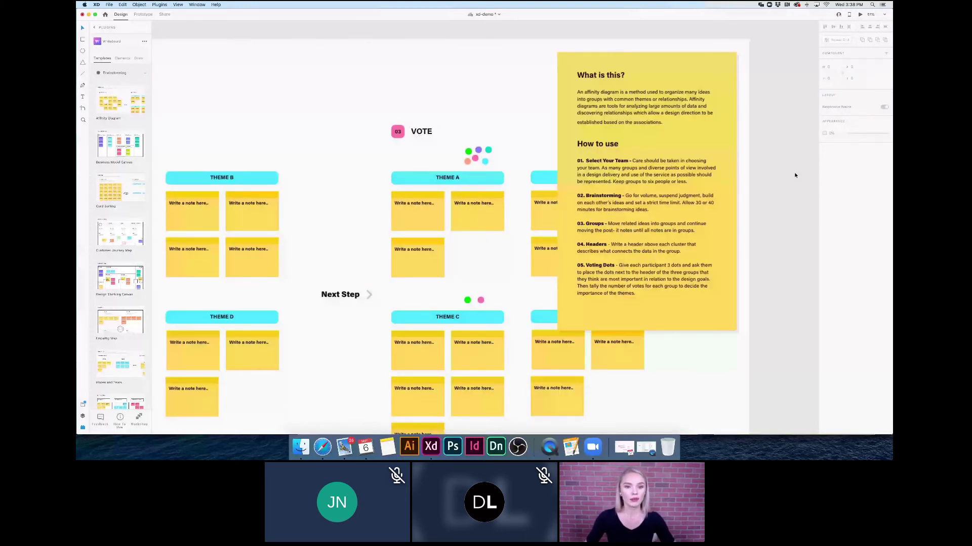
pyautogui.scroll(-5, 702, 208)
pyautogui.scroll(5, 473, 217)
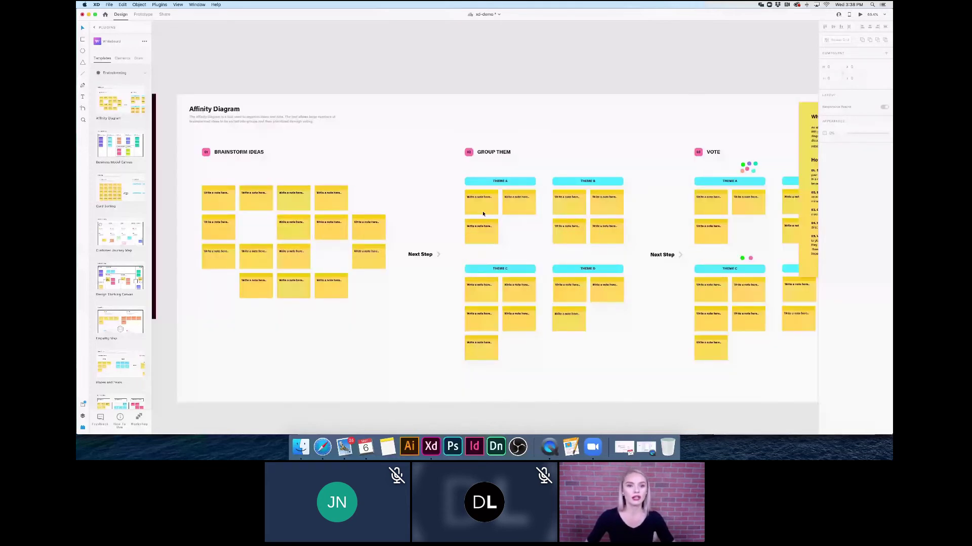
pyautogui.scroll(5, 600, 237)
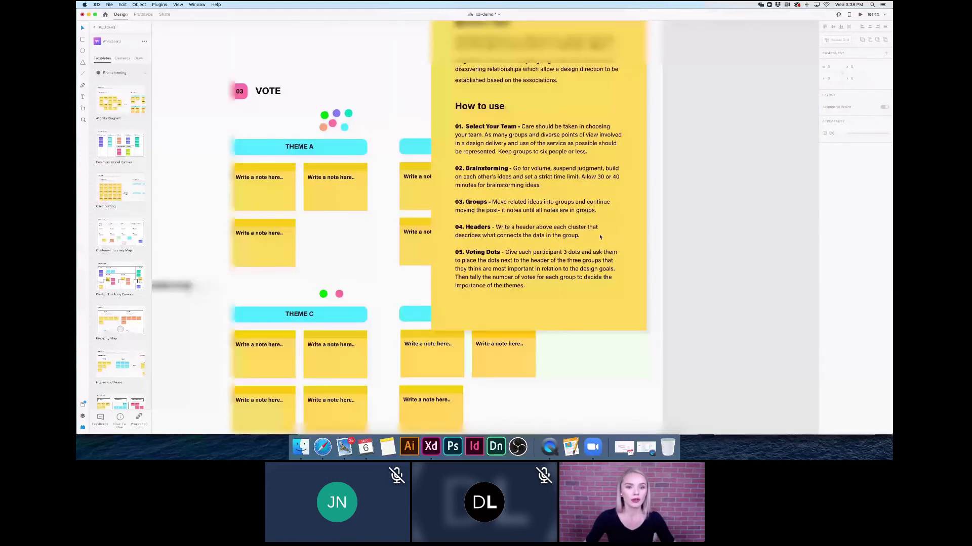
pyautogui.scroll(-2, 391, 60)
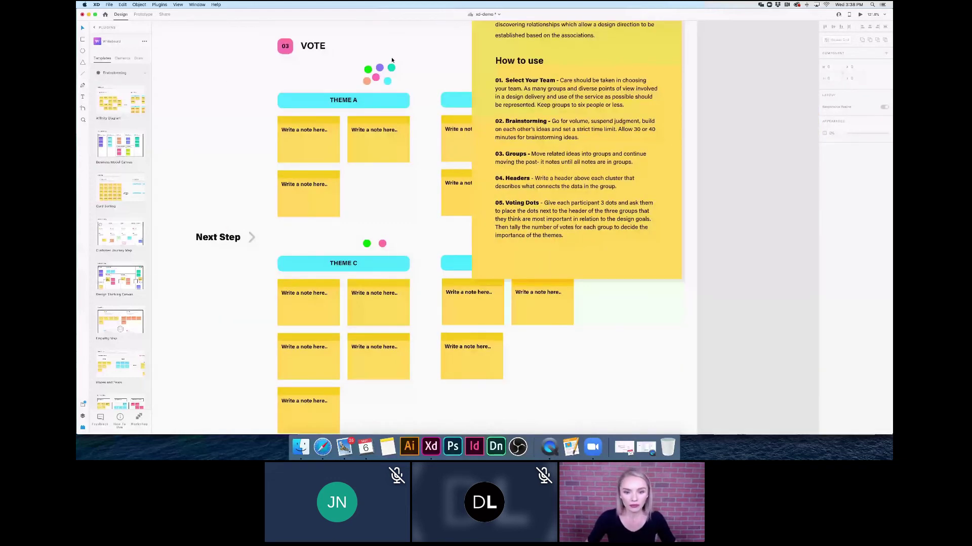
pyautogui.moveTo(392, 67); pyautogui.dragTo(418, 155)
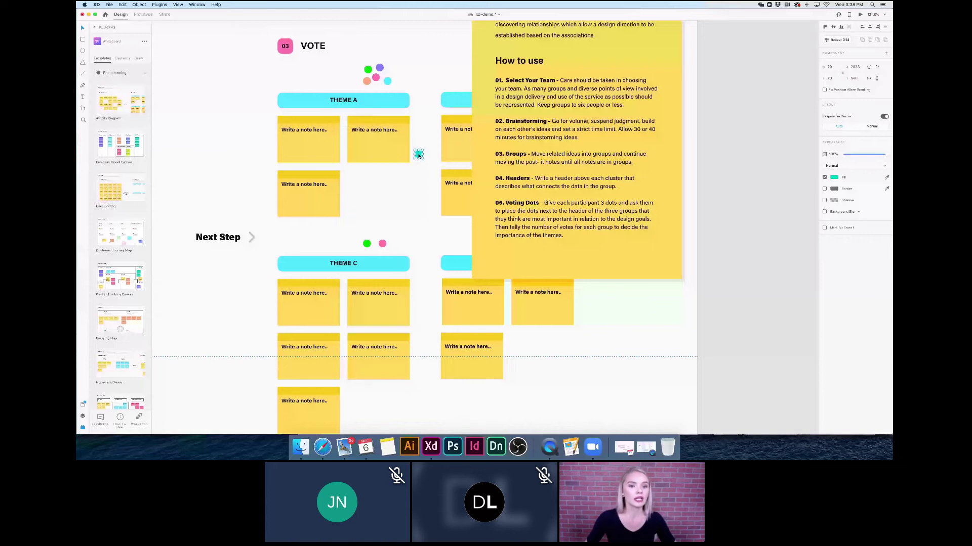
pyautogui.moveTo(418, 154); pyautogui.dragTo(357, 149)
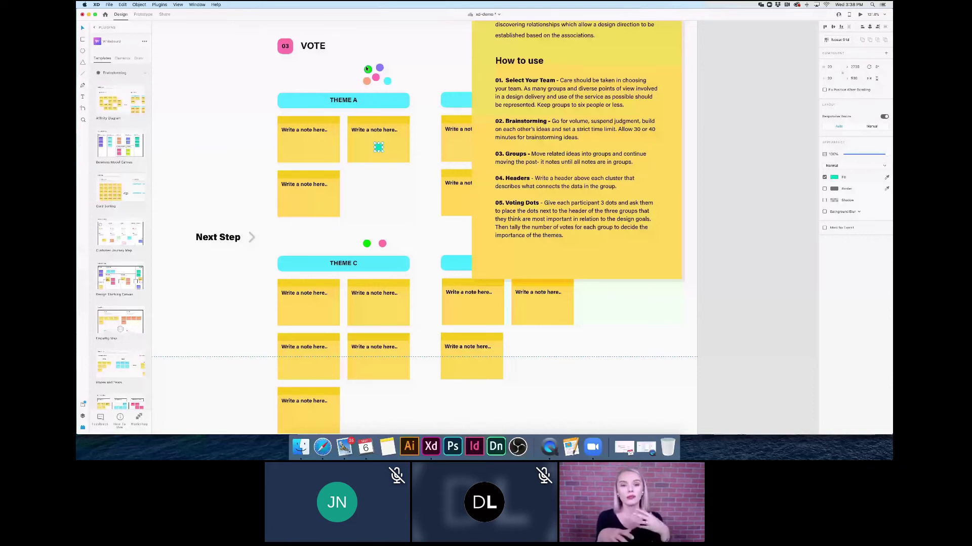
pyautogui.moveTo(367, 69); pyautogui.dragTo(344, 132)
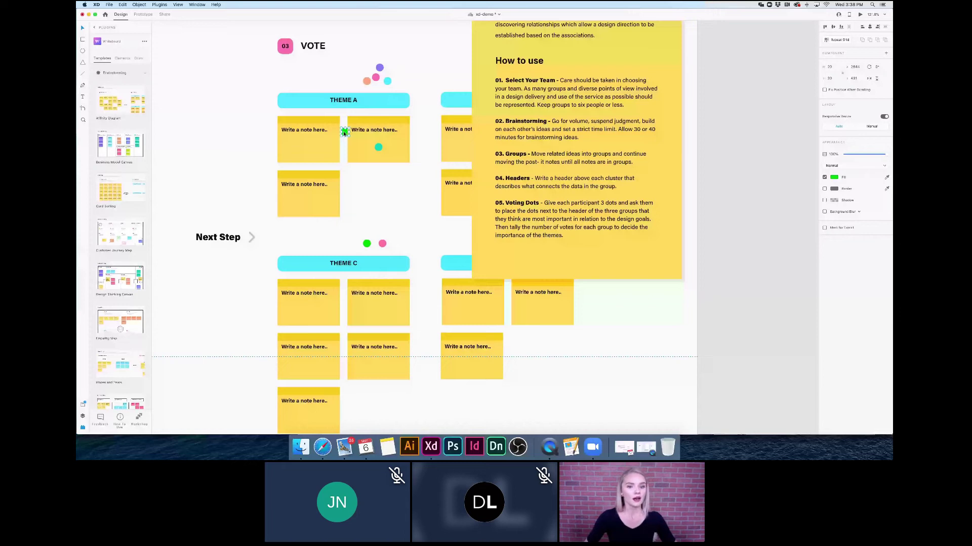
pyautogui.press('super+minus')
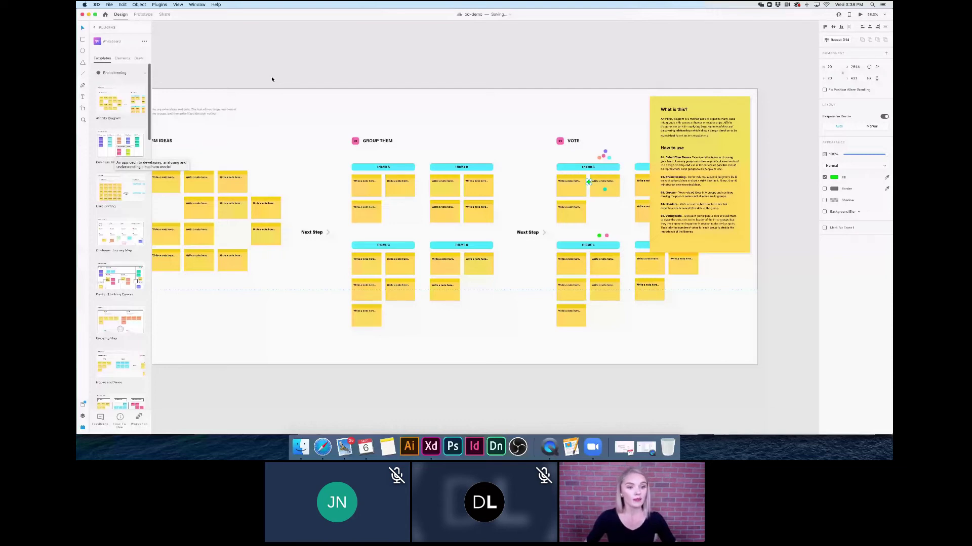
pyautogui.scroll(5, 390, 145)
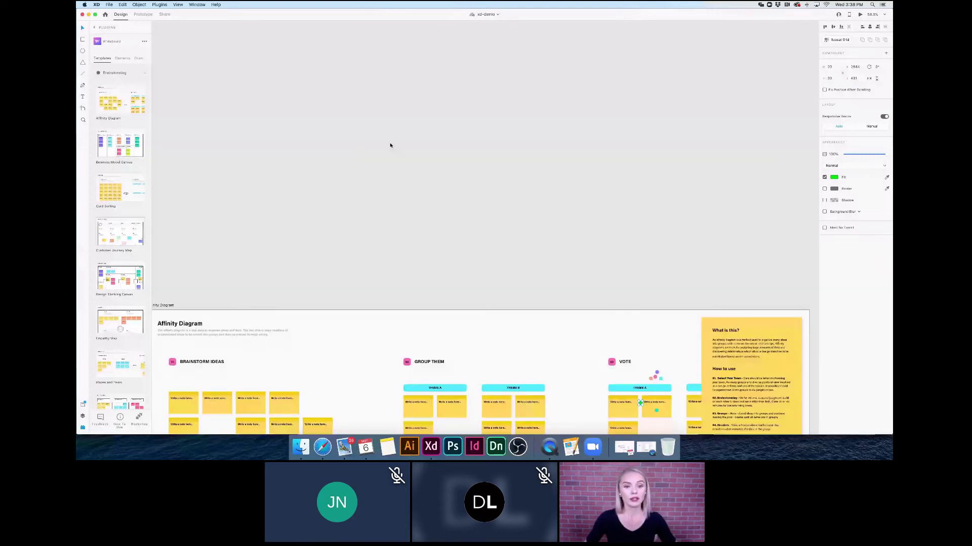
# Add the Customer Journey Map and Business Model Canvas templates from Whiteboard to the canvas.
pyautogui.click(113, 228)
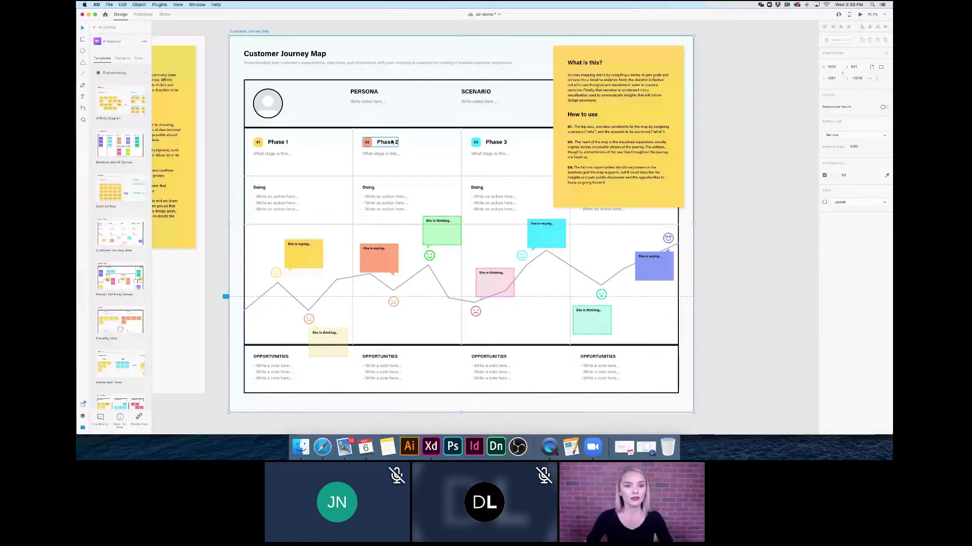
pyautogui.press('super+s')
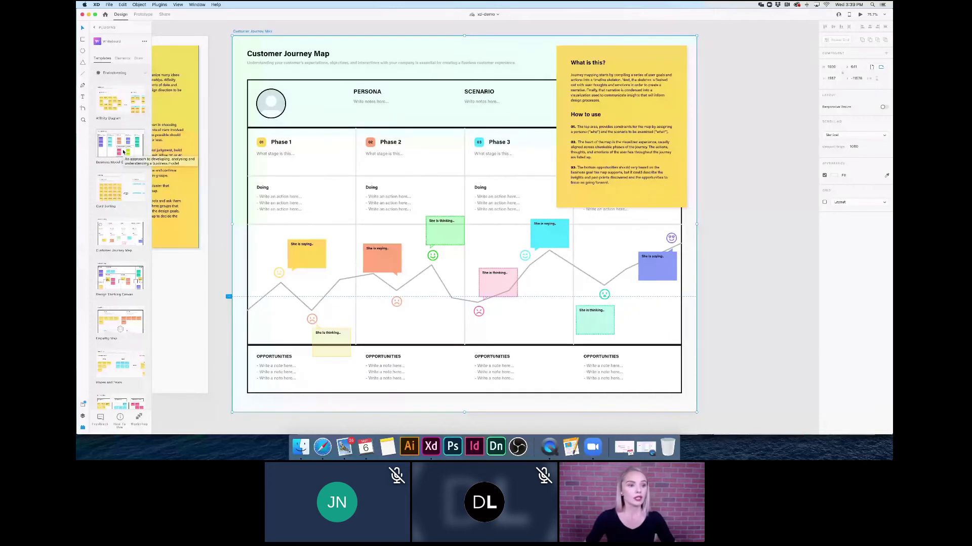
pyautogui.click(220, 163)
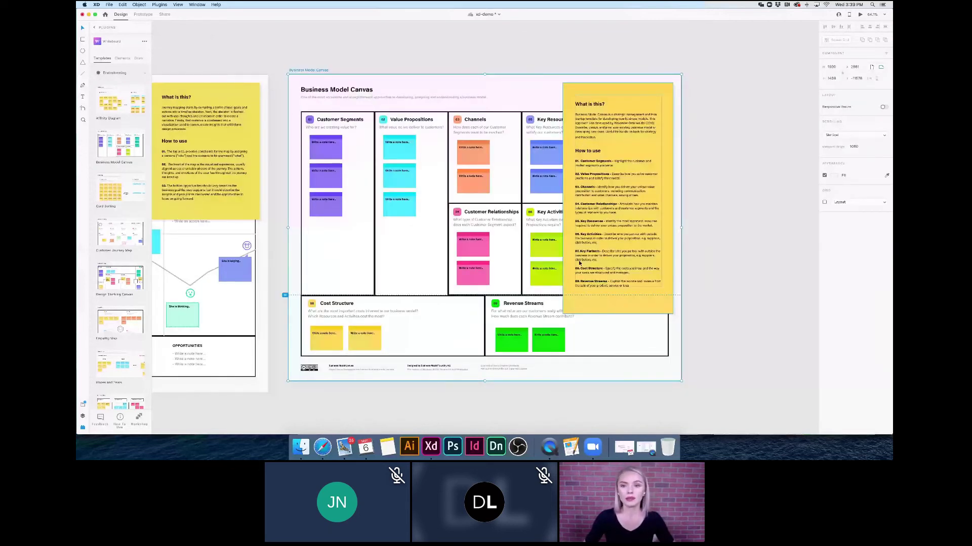
pyautogui.scroll(2, 579, 263)
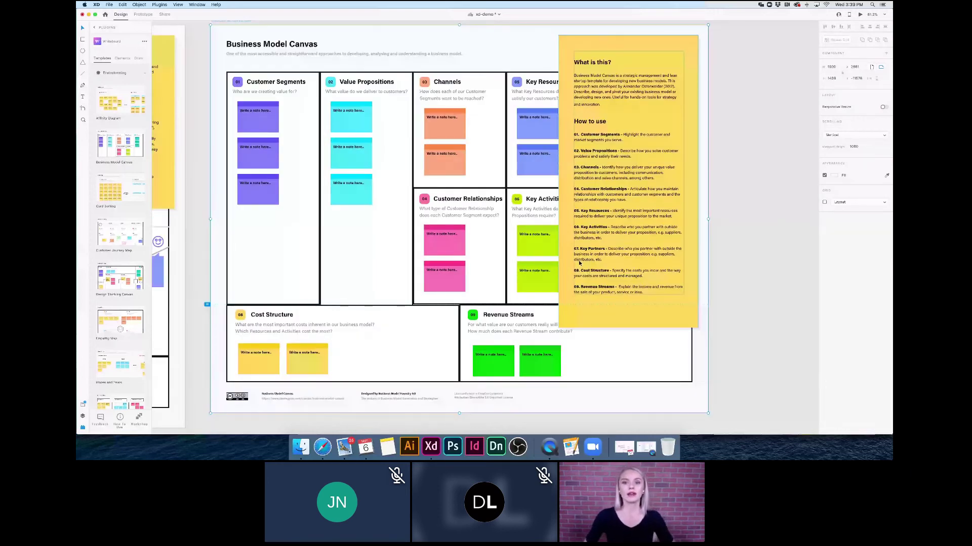
pyautogui.scroll(1, 615, 48)
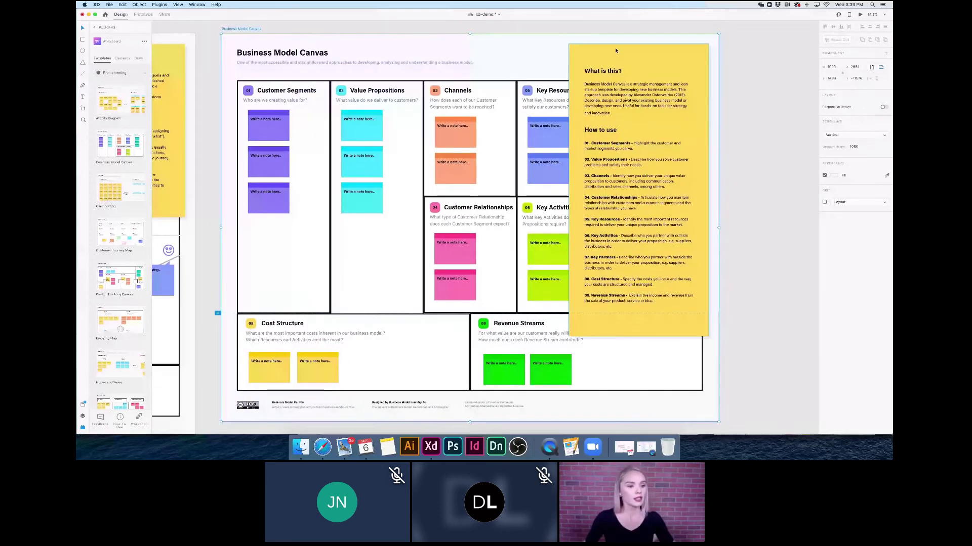
# Add another Affinity Diagram template beside the Business Model Canvas and return to the list of installed plugins.
pyautogui.scroll(-5, 108, 245)
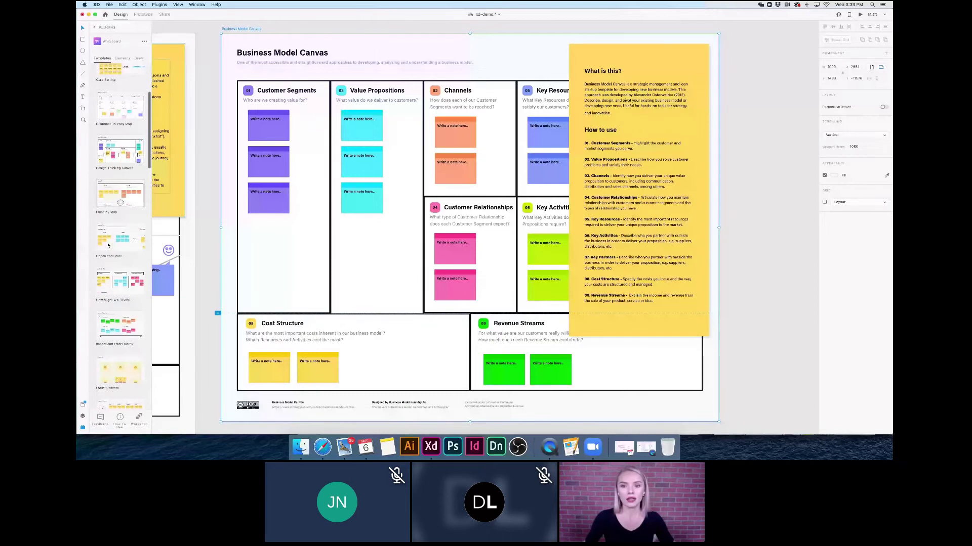
pyautogui.scroll(-5, 108, 245)
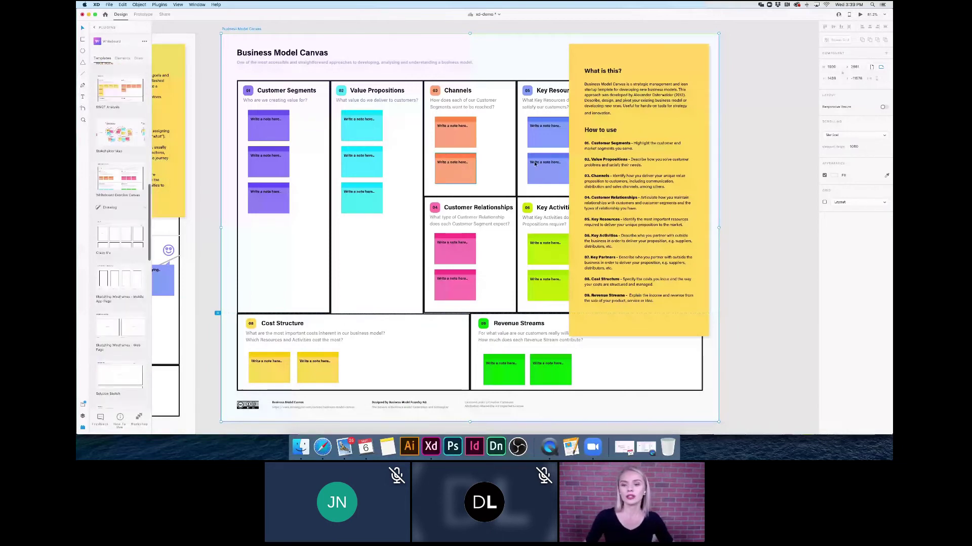
pyautogui.click(734, 231)
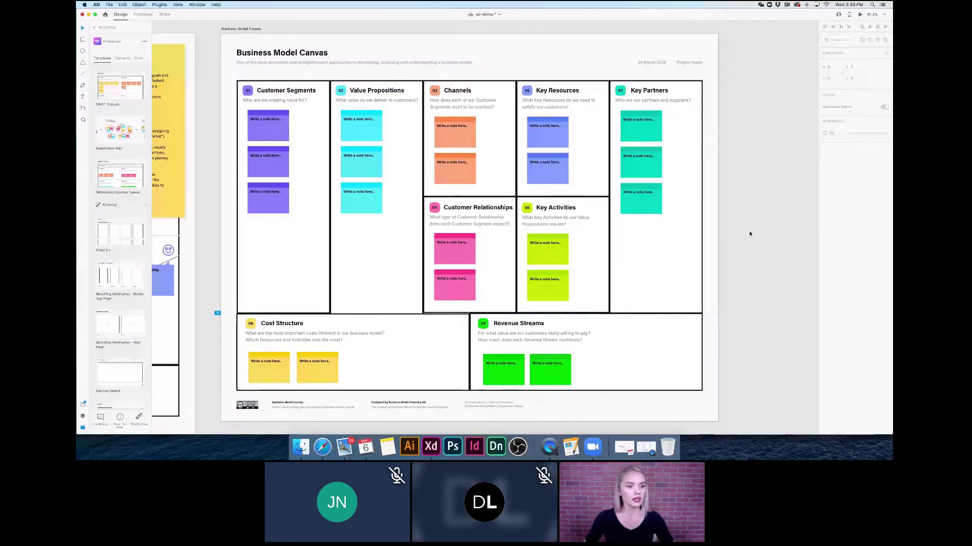
pyautogui.scroll(-10, 118, 262)
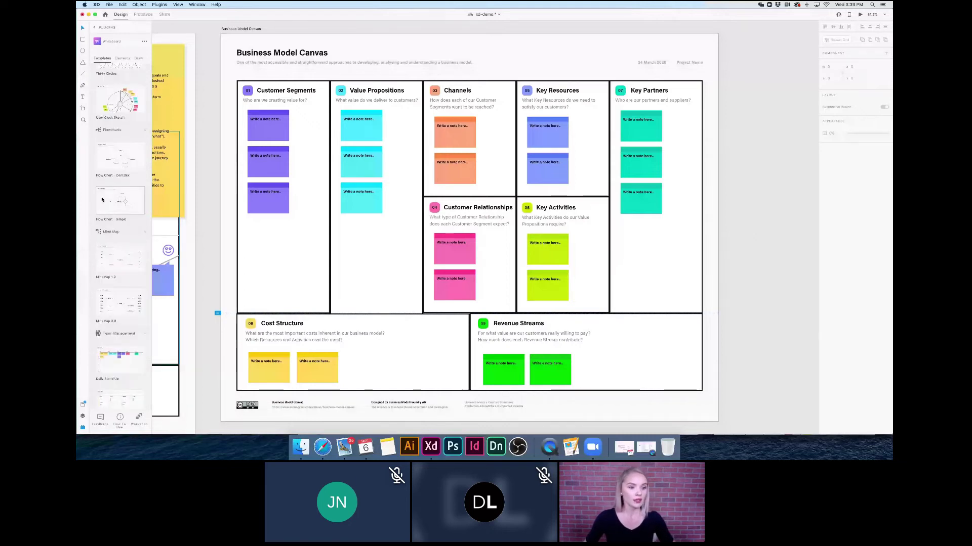
pyautogui.scroll(-3, 122, 263)
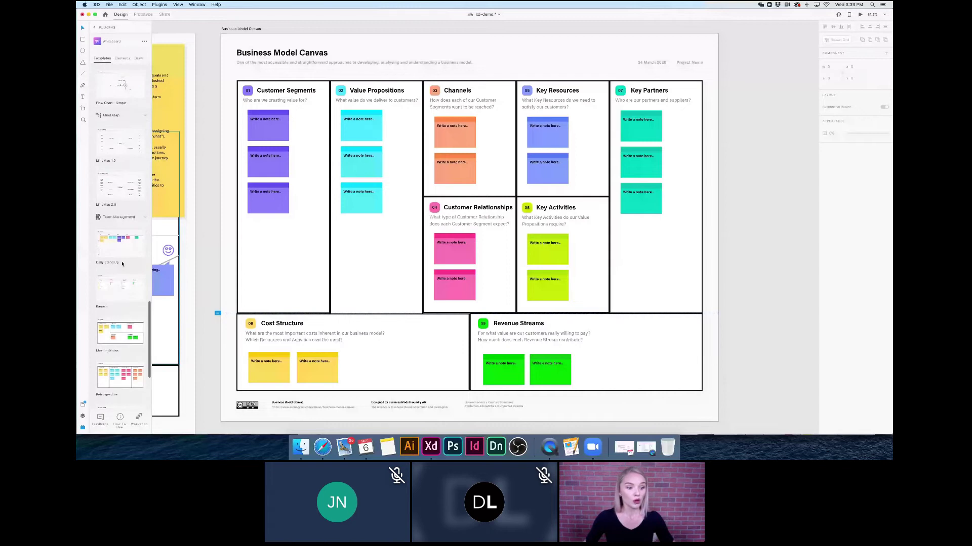
pyautogui.scroll(8, 122, 263)
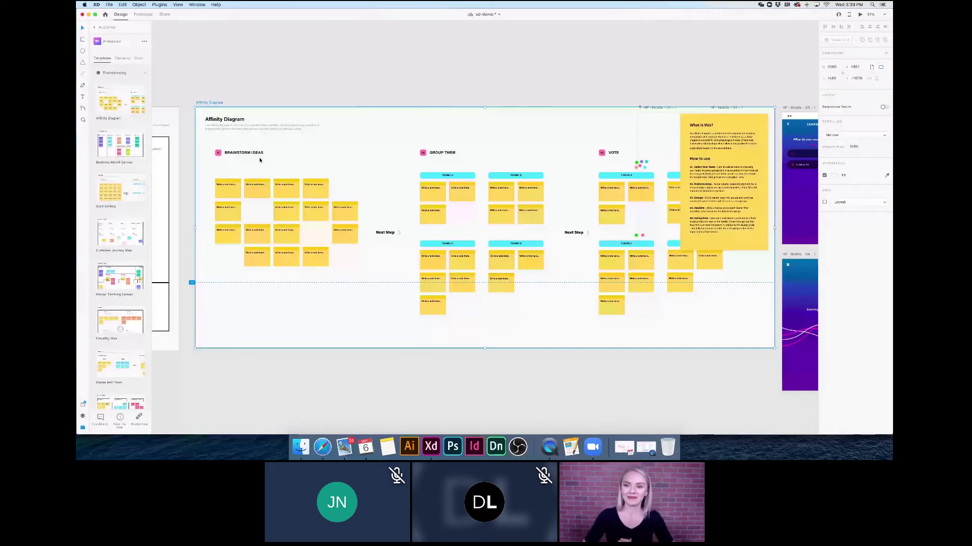
pyautogui.click(344, 92)
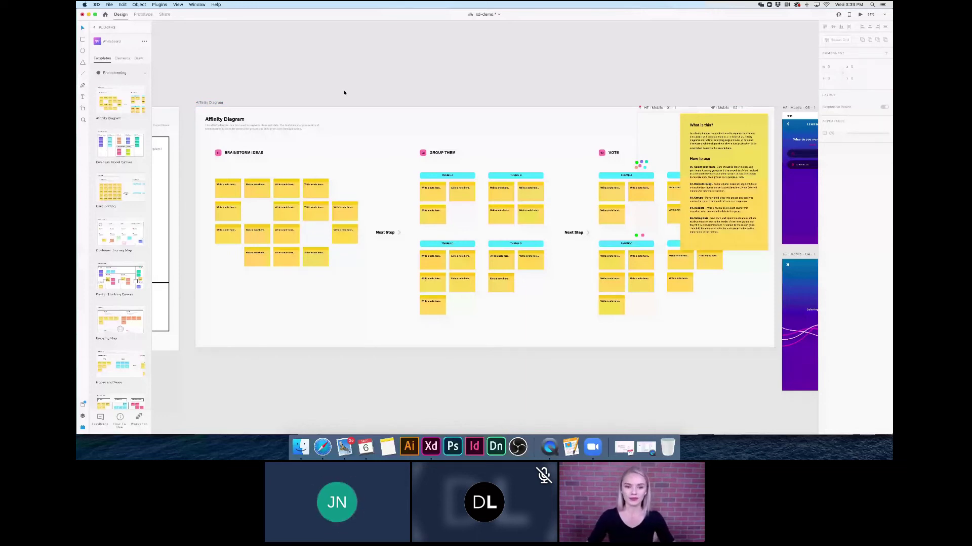
pyautogui.click(94, 28)
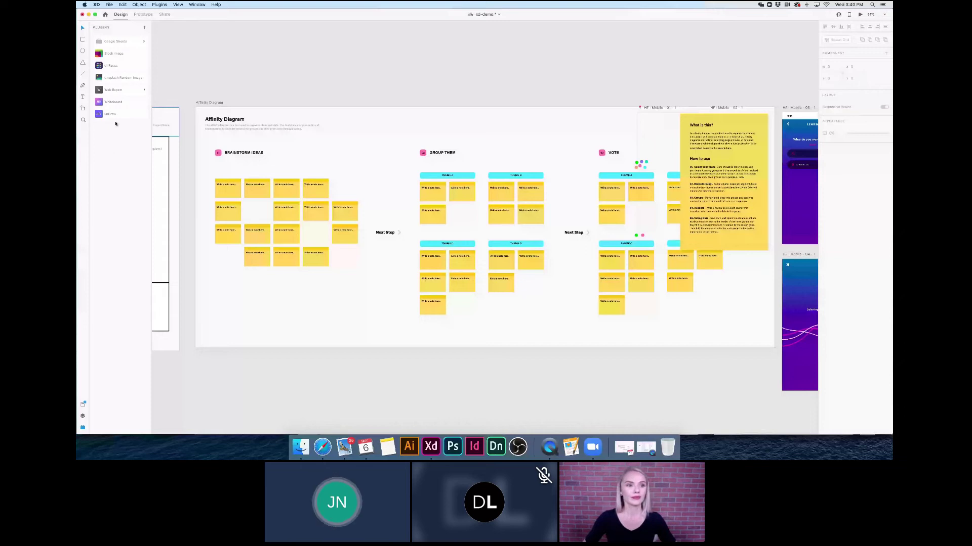
# Switch from Prototype to Share mode and set the share link's view setting to Development.
pyautogui.click(143, 15)
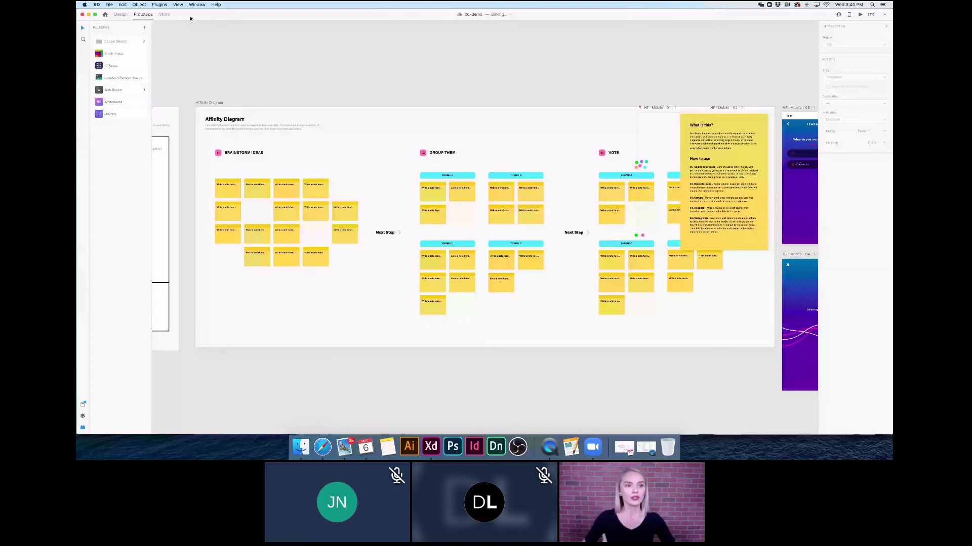
pyautogui.press('super+1')
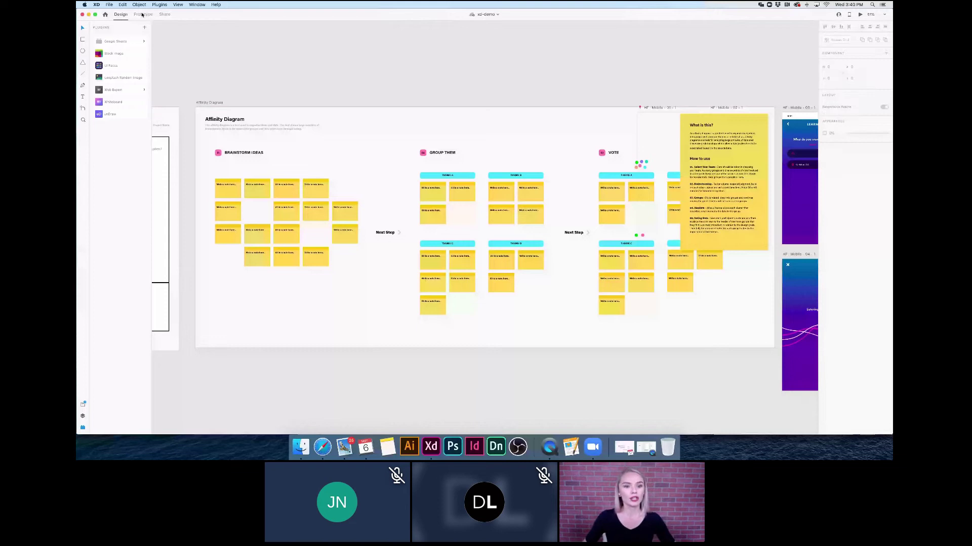
pyautogui.click(142, 15)
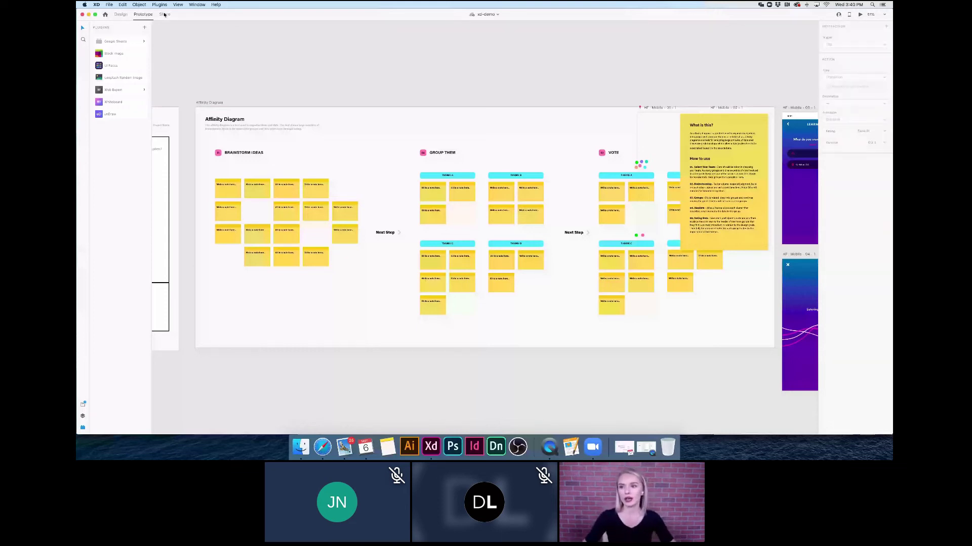
pyautogui.click(164, 14)
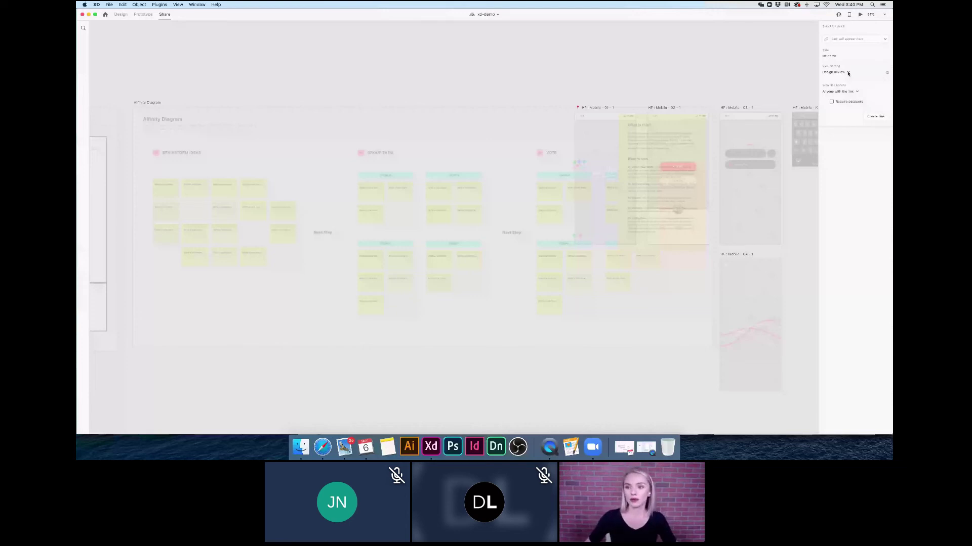
pyautogui.click(848, 73)
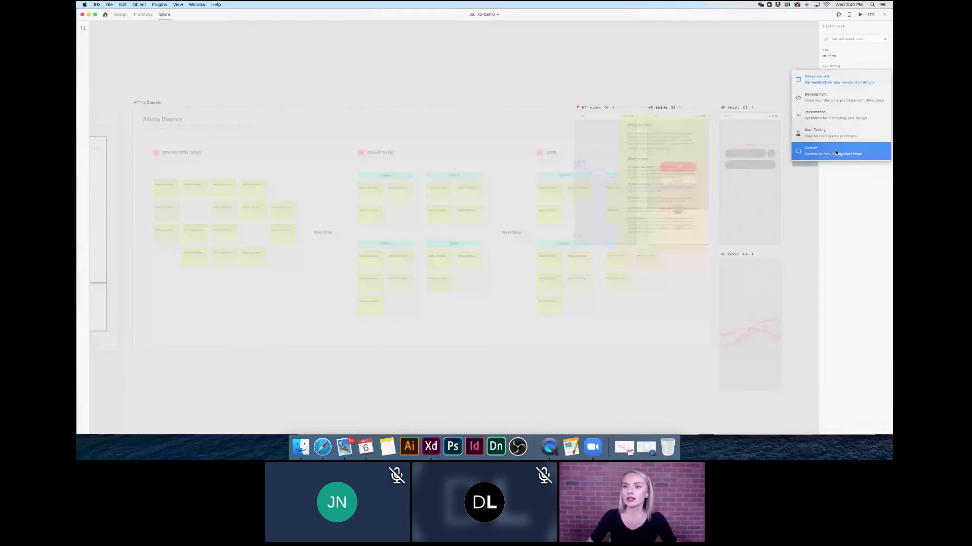
pyautogui.click(840, 97)
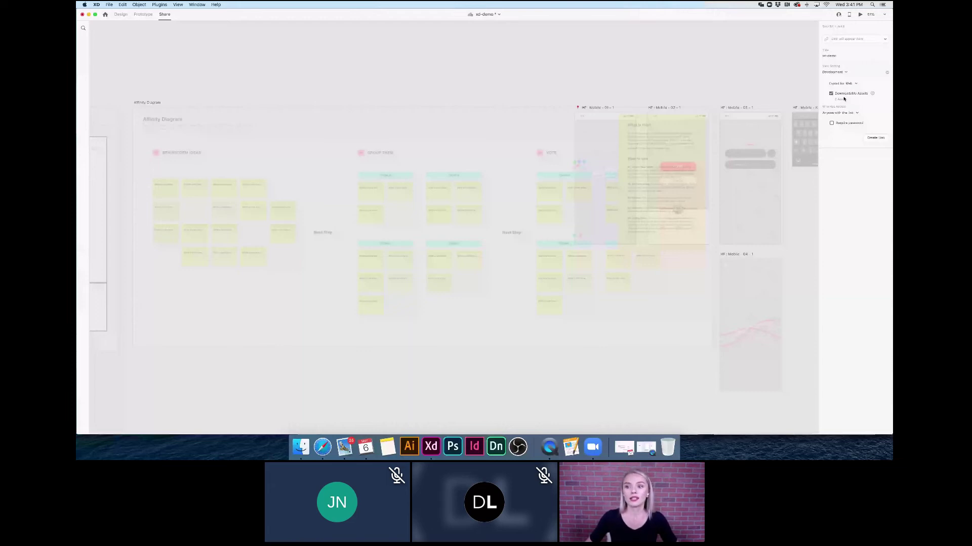
# Create the share link without a password requirement and show the shared prototype full screen in Safari.
pyautogui.click(831, 124)
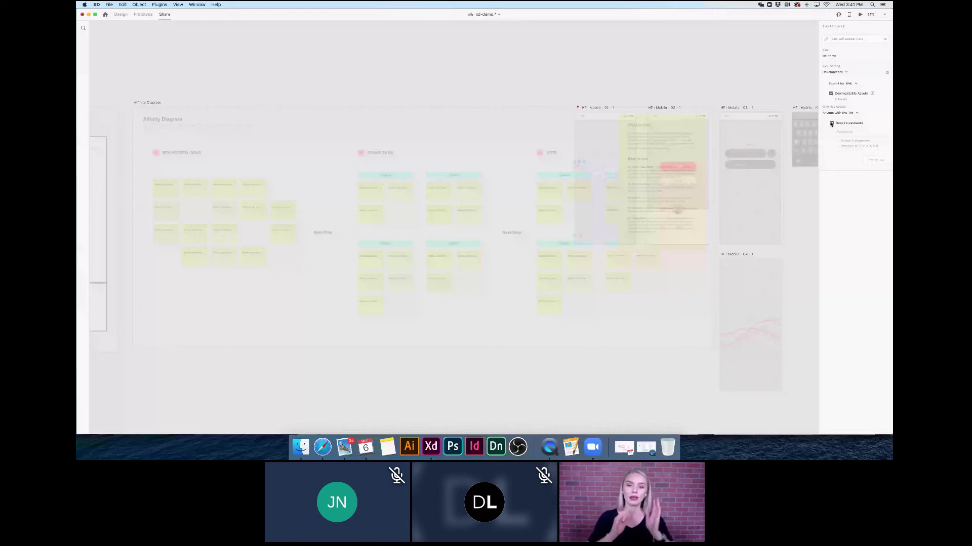
pyautogui.click(875, 160)
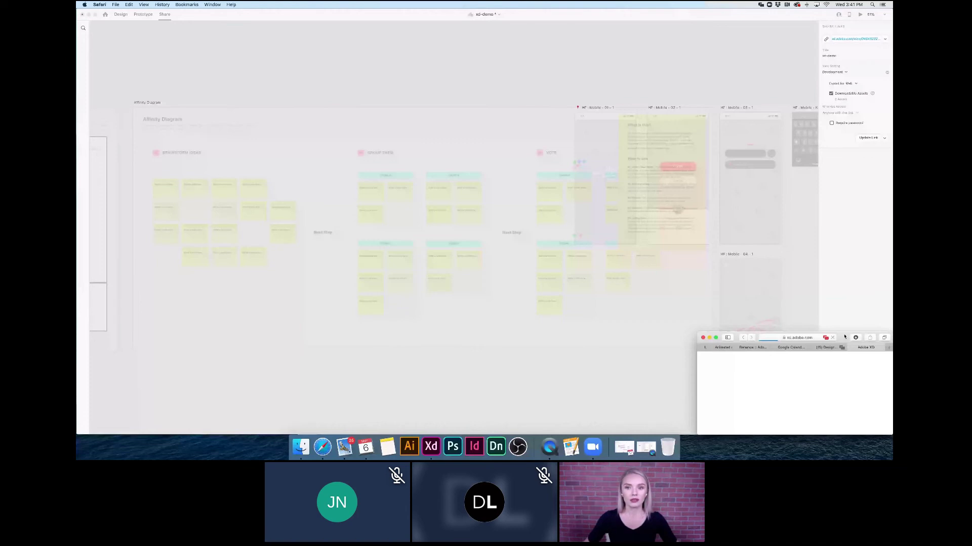
pyautogui.moveTo(844, 336); pyautogui.dragTo(611, 222)
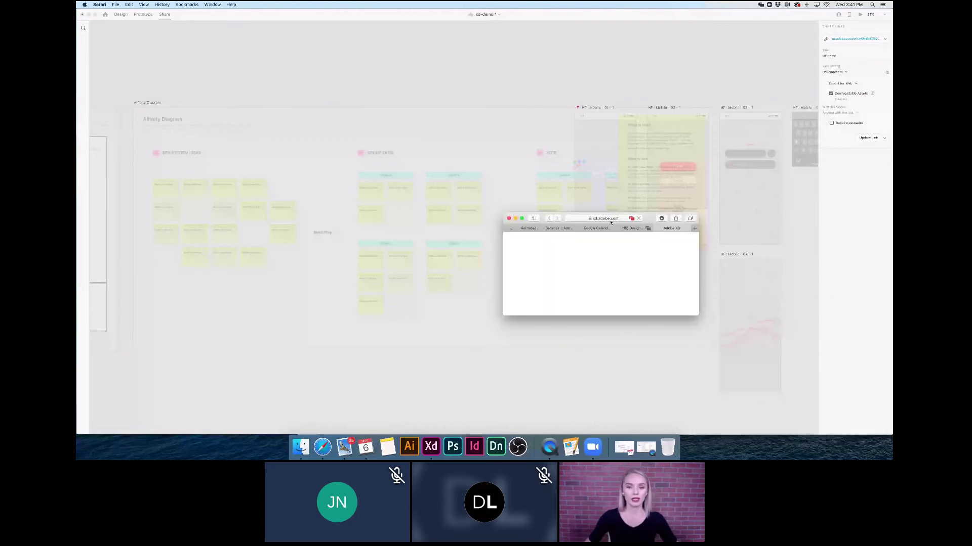
pyautogui.press('ctrl+super+f')
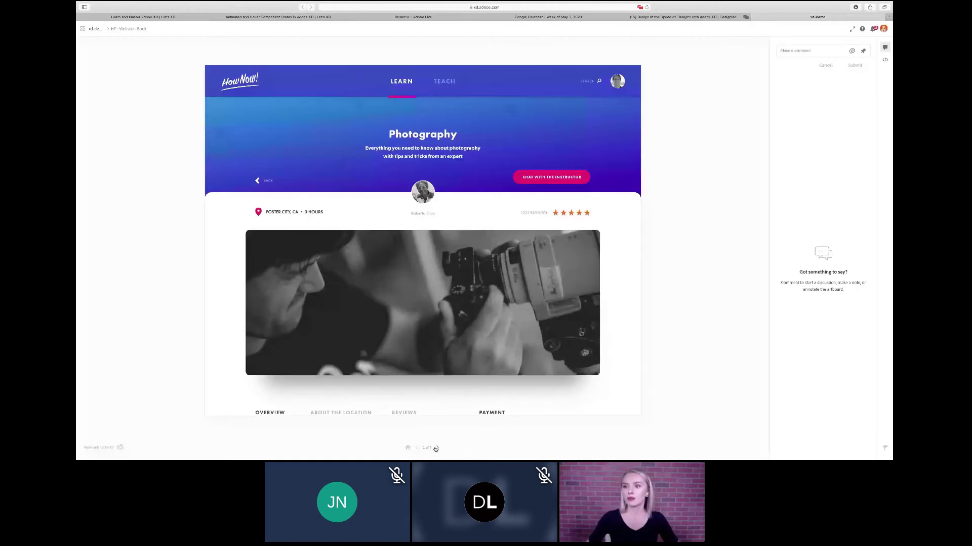
# Advance to the Profile screen and examine its specs, including the screen details, colors and character styles.
pyautogui.click(435, 449)
pyautogui.click(885, 60)
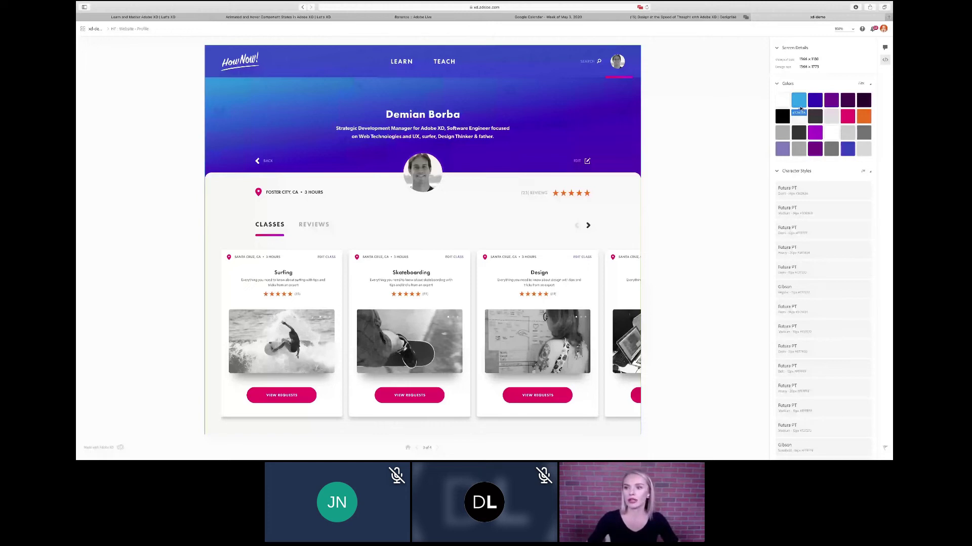
pyautogui.scroll(-4, 818, 365)
pyautogui.scroll(4, 848, 181)
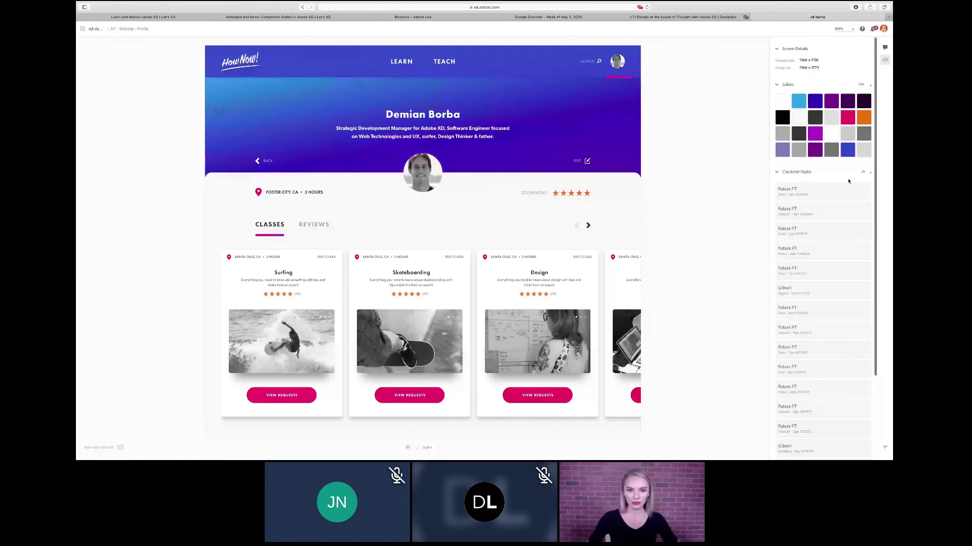
# Pin the comment "Please change the photo" to the profile picture and submit it.
pyautogui.press('c')
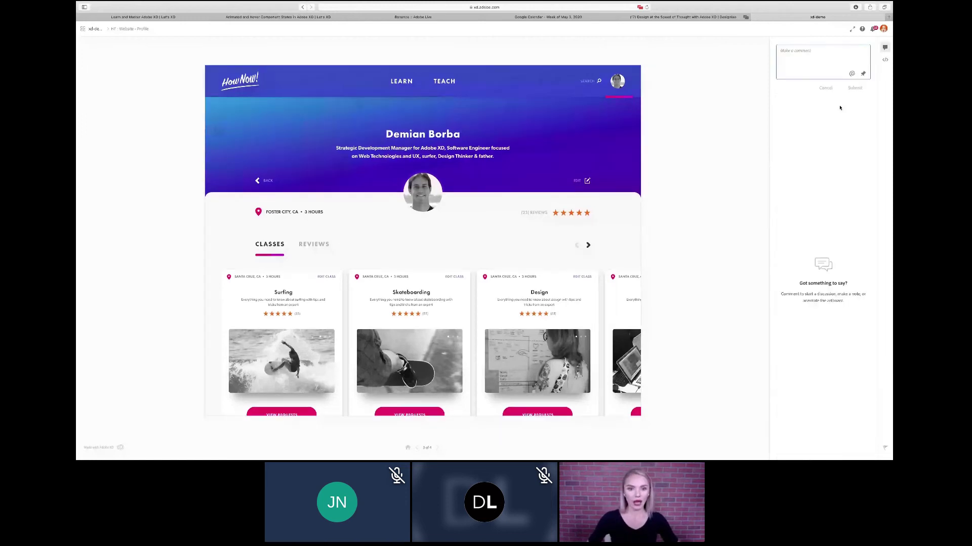
pyautogui.click(862, 75)
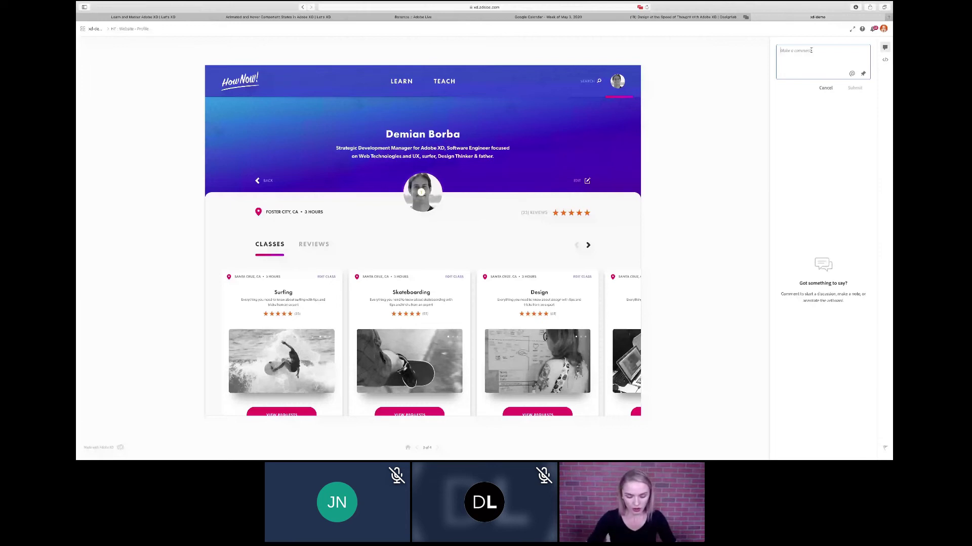
pyautogui.write('P')
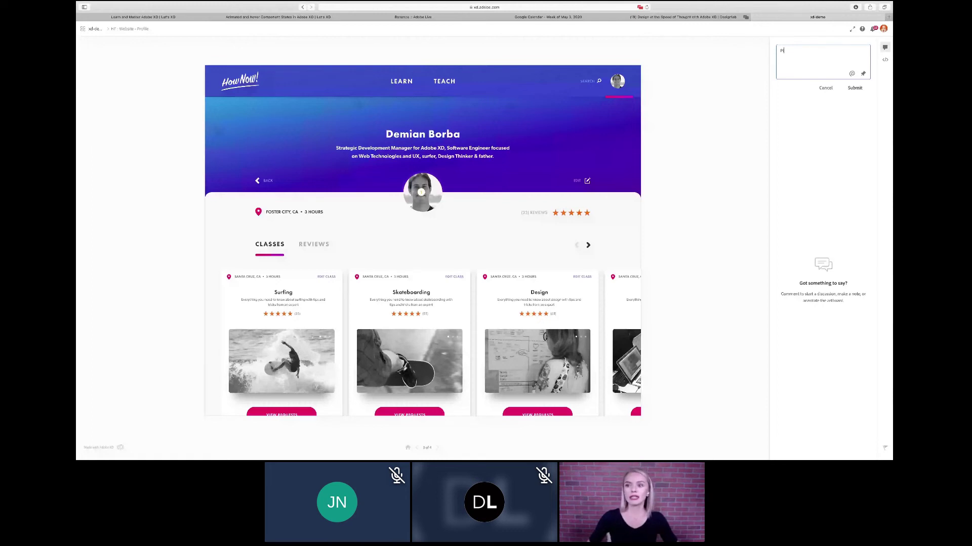
pyautogui.press('BackSpace')
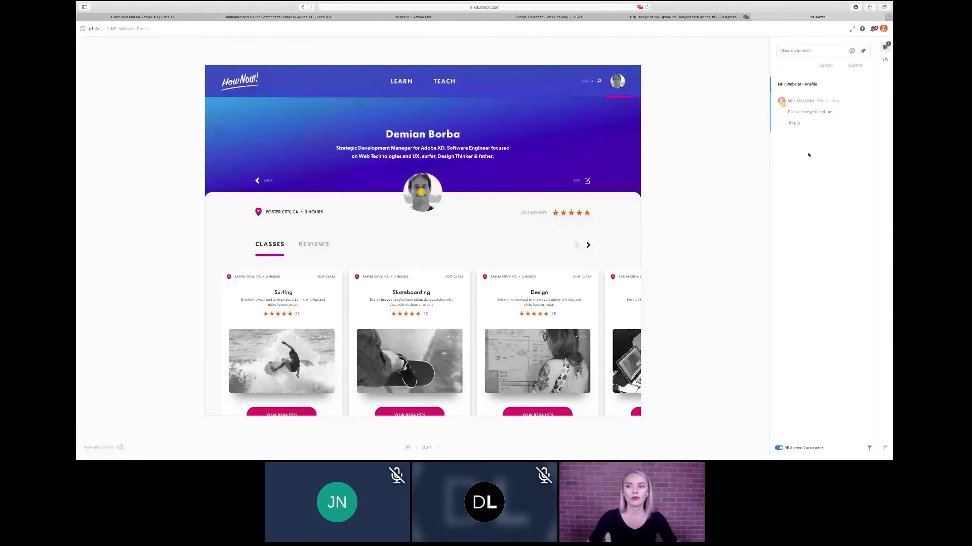
# Reply "Why?" to the photo comment and resolve it, leaving the browser's full-screen view.
pyautogui.moveTo(865, 102)
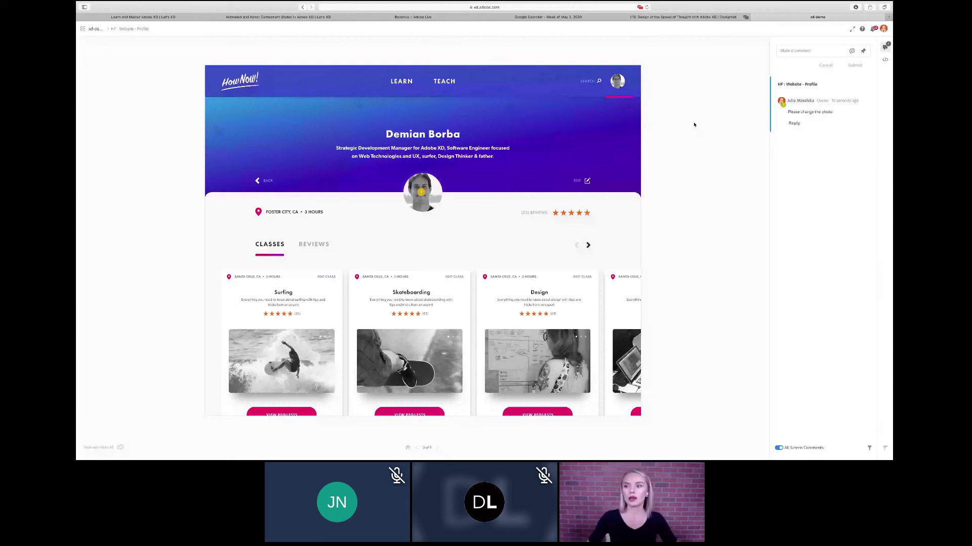
pyautogui.moveTo(797, 112)
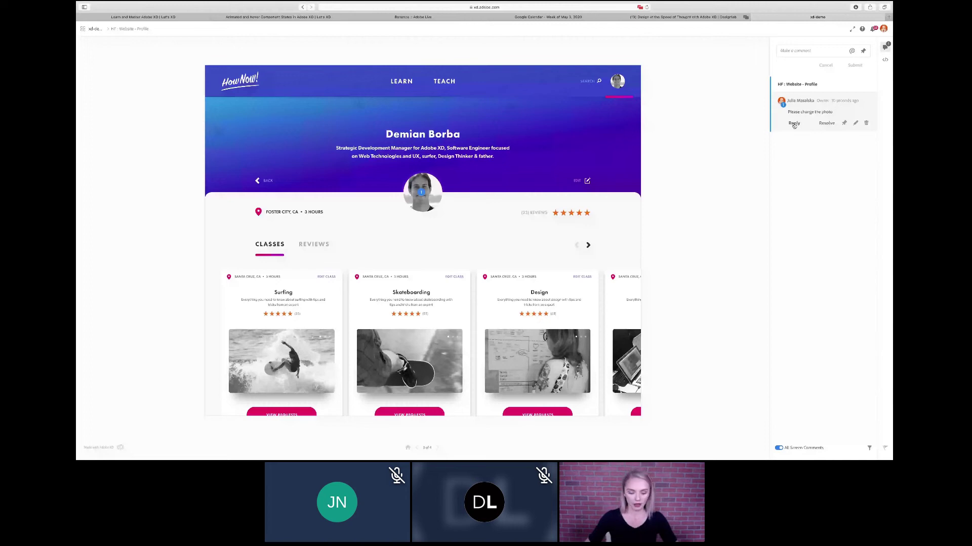
pyautogui.click(794, 123)
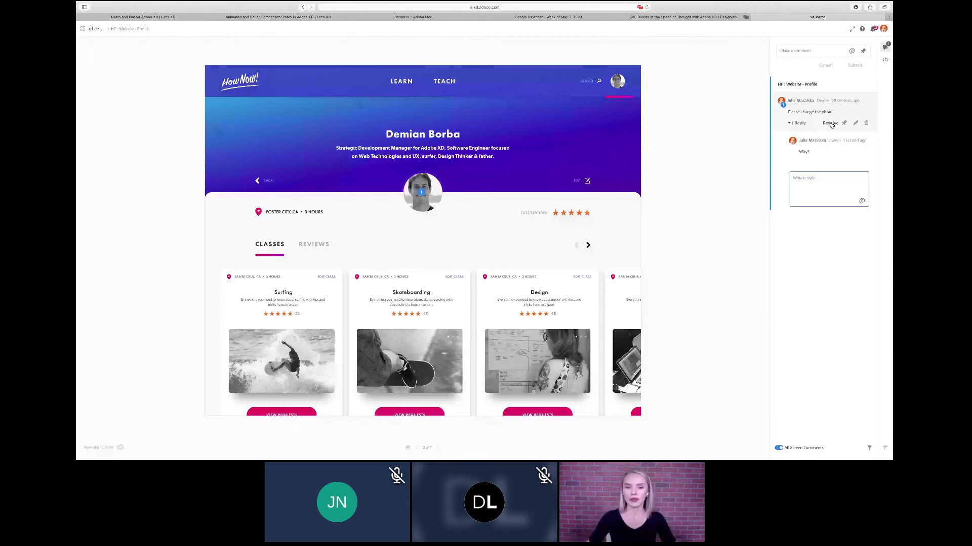
pyautogui.click(830, 124)
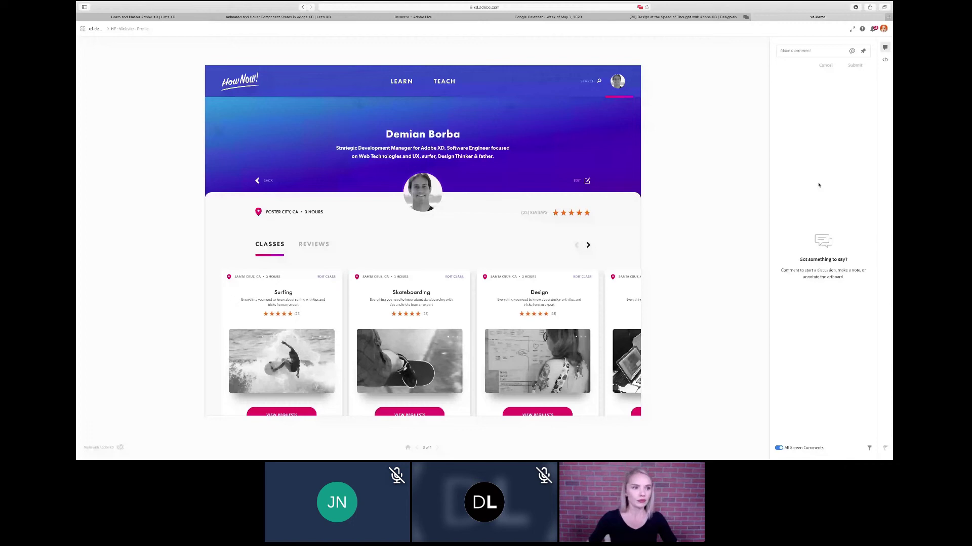
pyautogui.moveTo(78, 3)
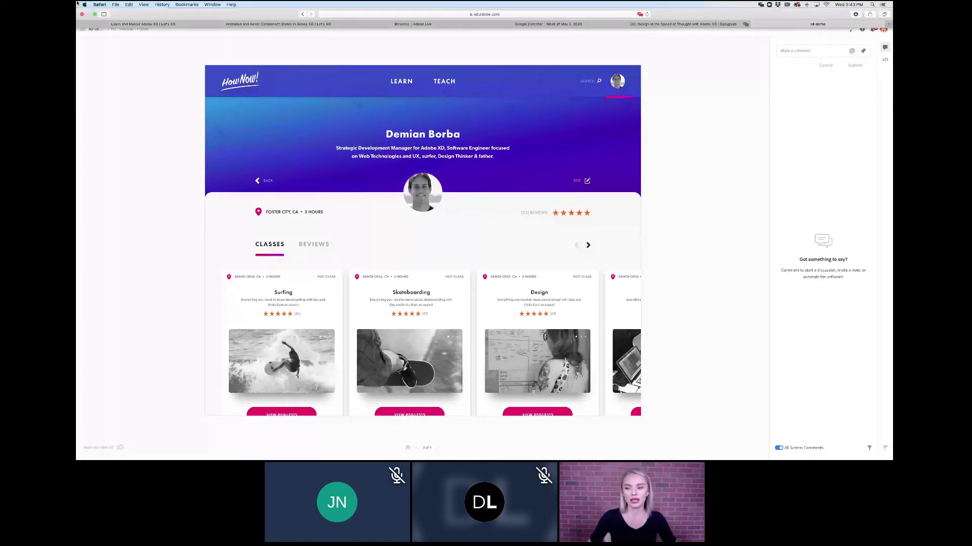
pyautogui.click(95, 14)
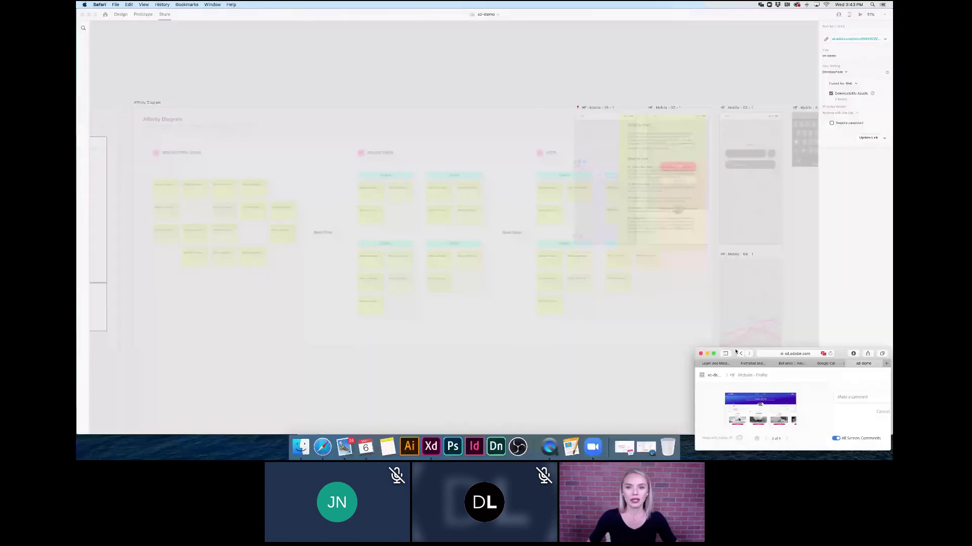
# Return to the xd-demo document in Adobe XD, survey the artboards and switch to Design mode.
pyautogui.click(668, 310)
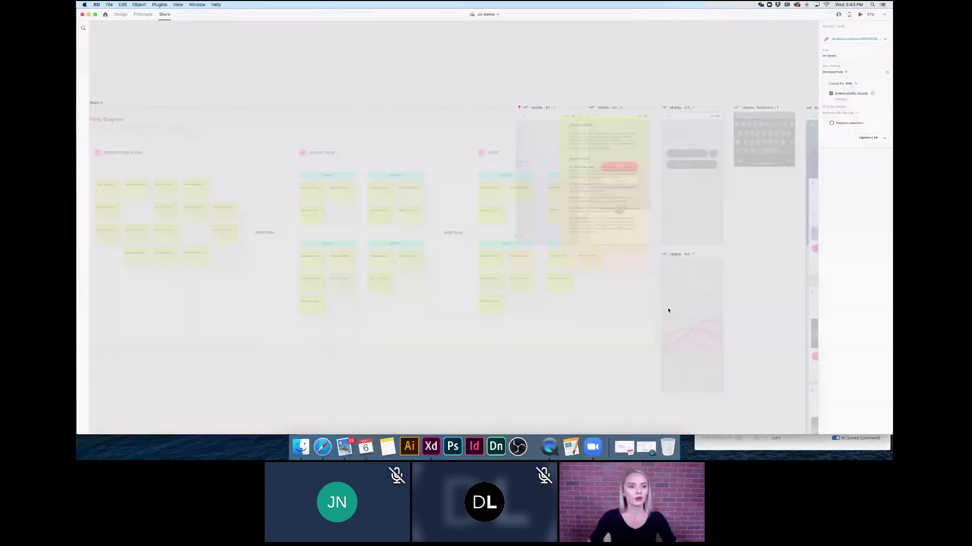
pyautogui.hscroll(6, 668, 310)
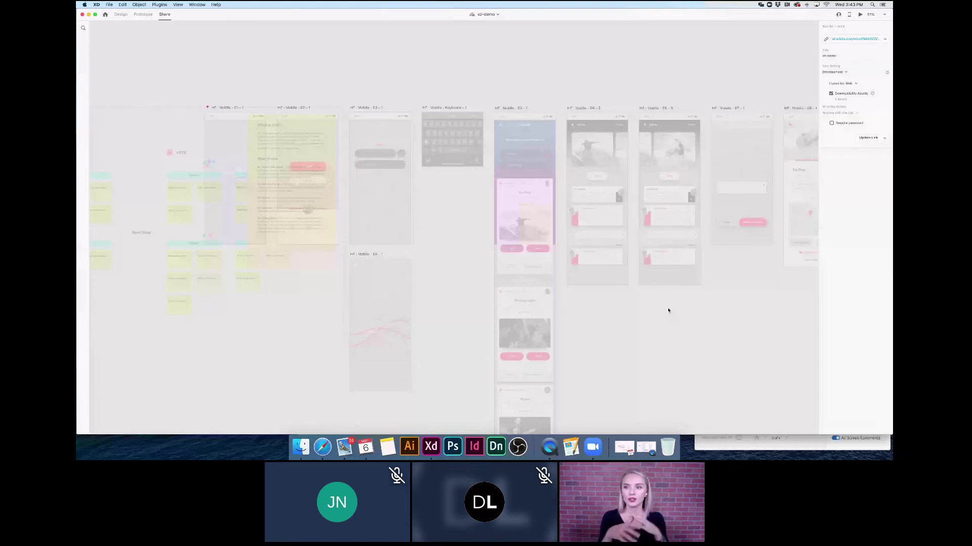
pyautogui.hscroll(2, 668, 310)
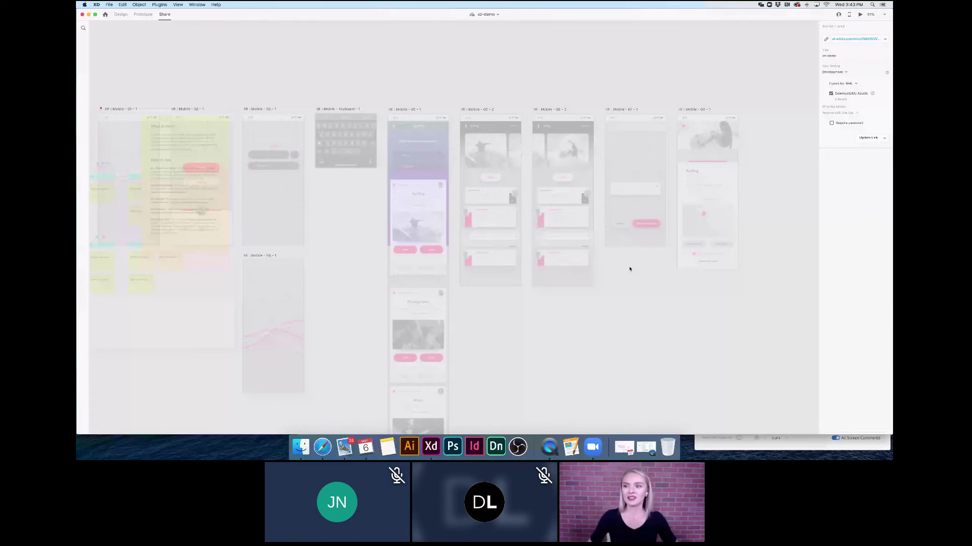
pyautogui.scroll(-2, 181, 78)
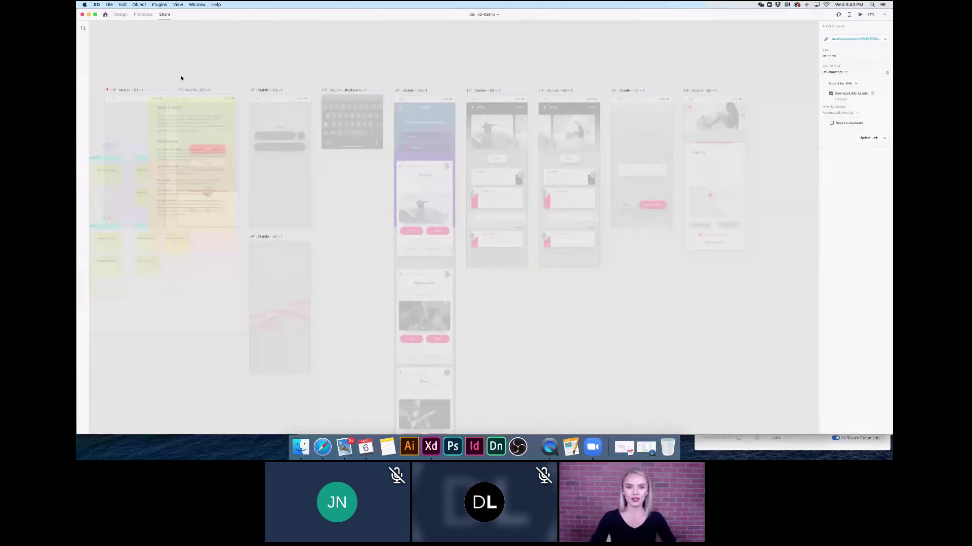
pyautogui.hscroll(2, 509, 253)
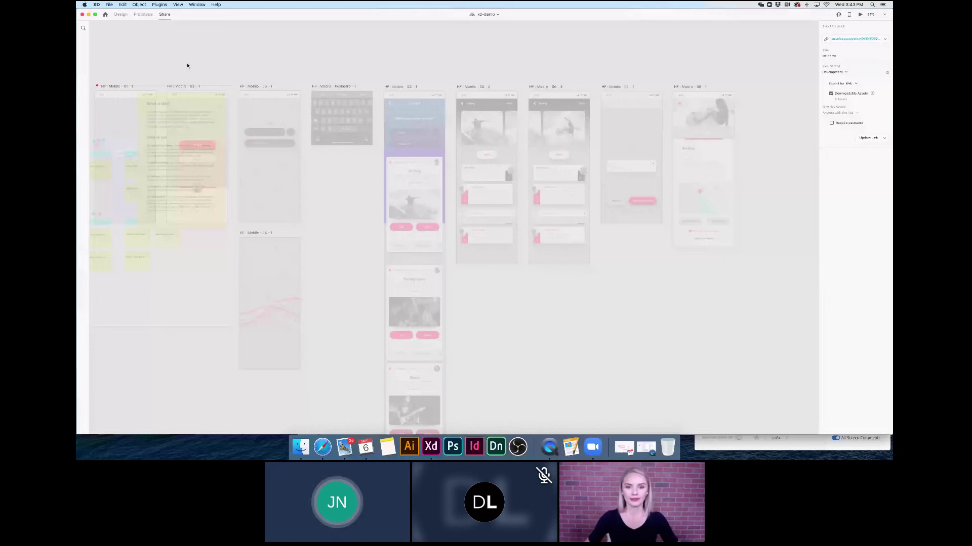
pyautogui.press('super+1')
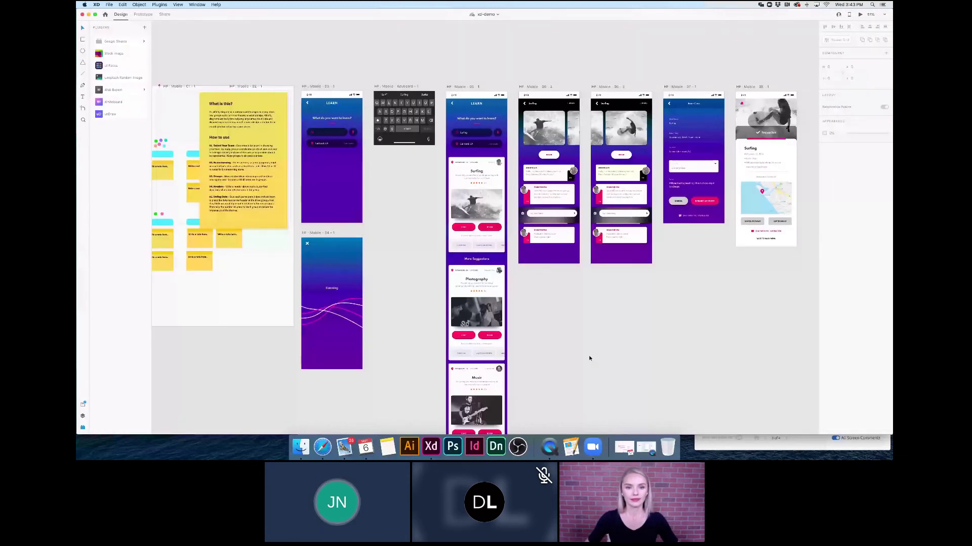
# Bring the last mobile artboard into view, review the phone artboard presets on the home screen and close it.
pyautogui.hscroll(2, 589, 358)
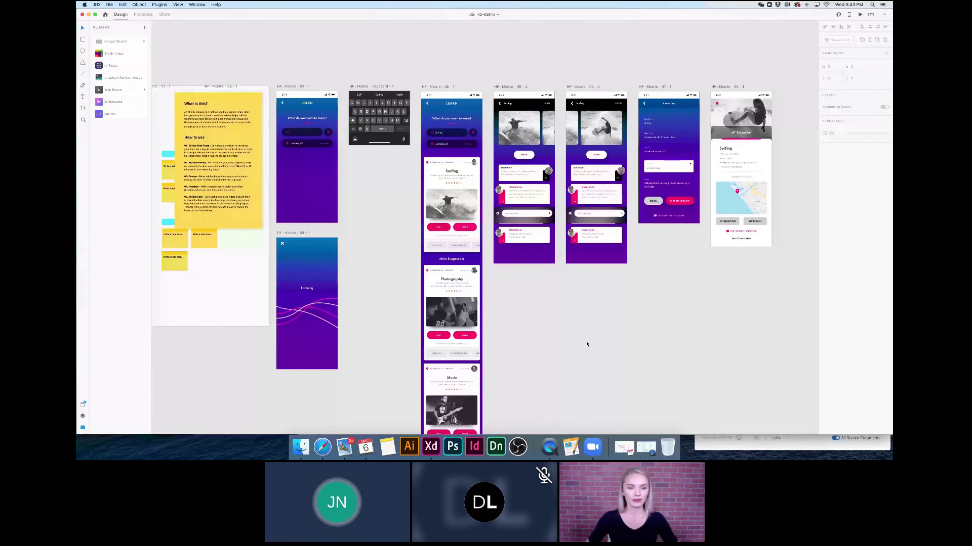
pyautogui.hscroll(10, 440, 233)
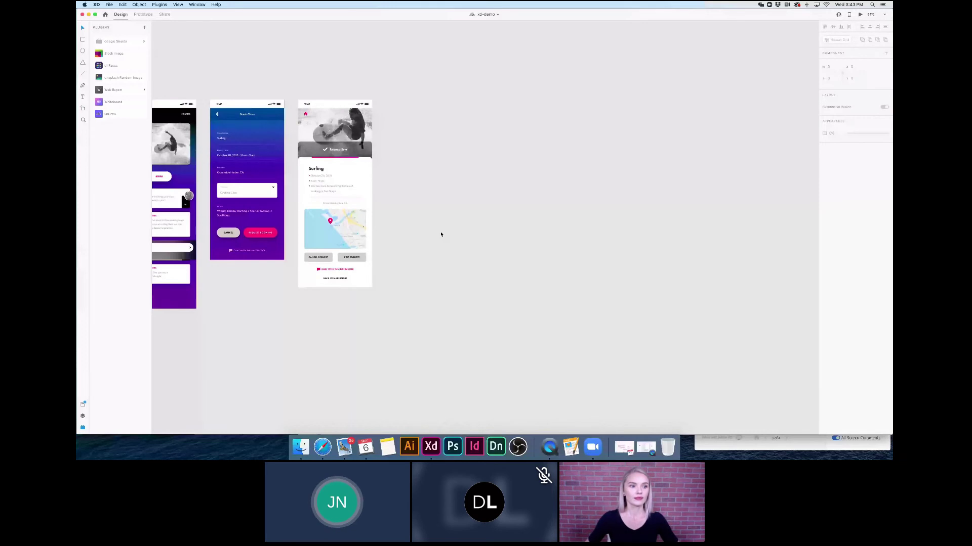
pyautogui.scroll(5, 440, 234)
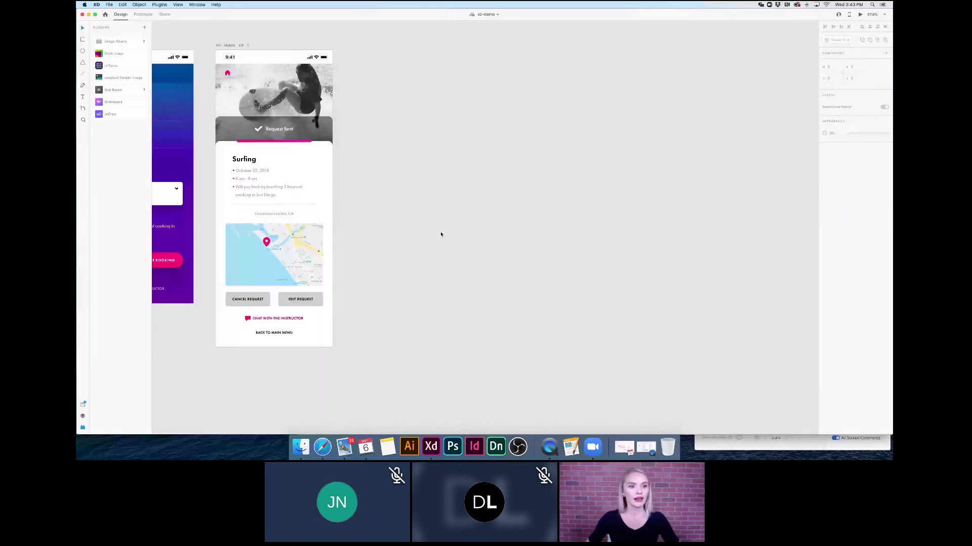
pyautogui.scroll(1, 441, 234)
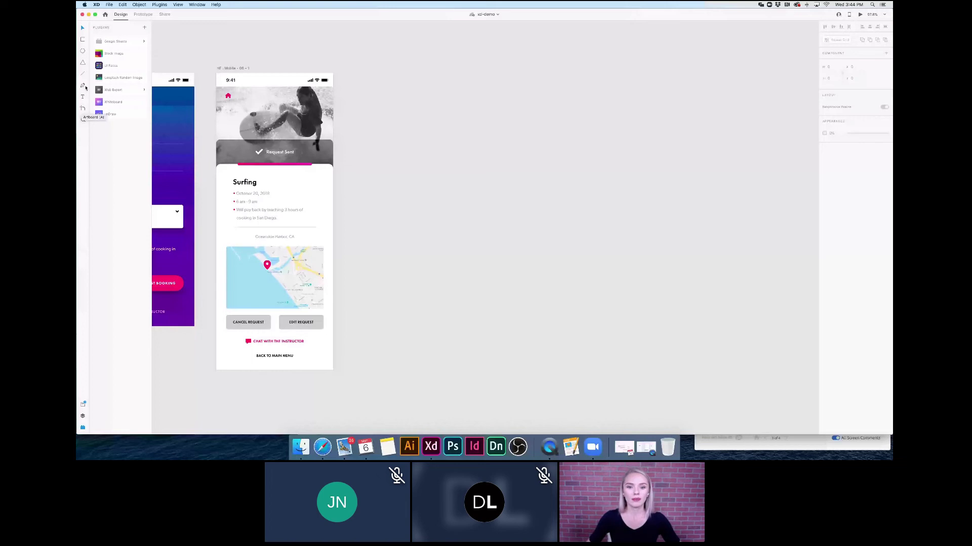
pyautogui.click(105, 15)
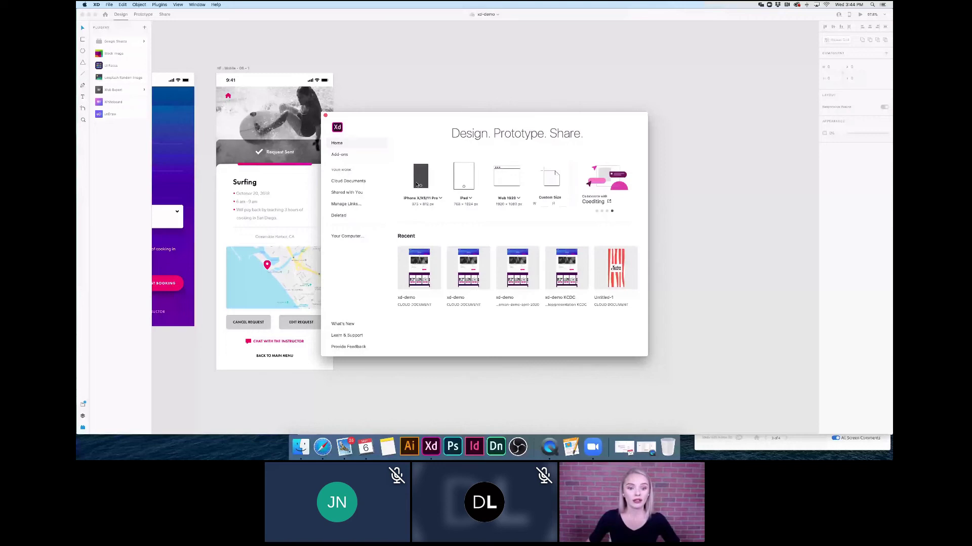
pyautogui.click(424, 198)
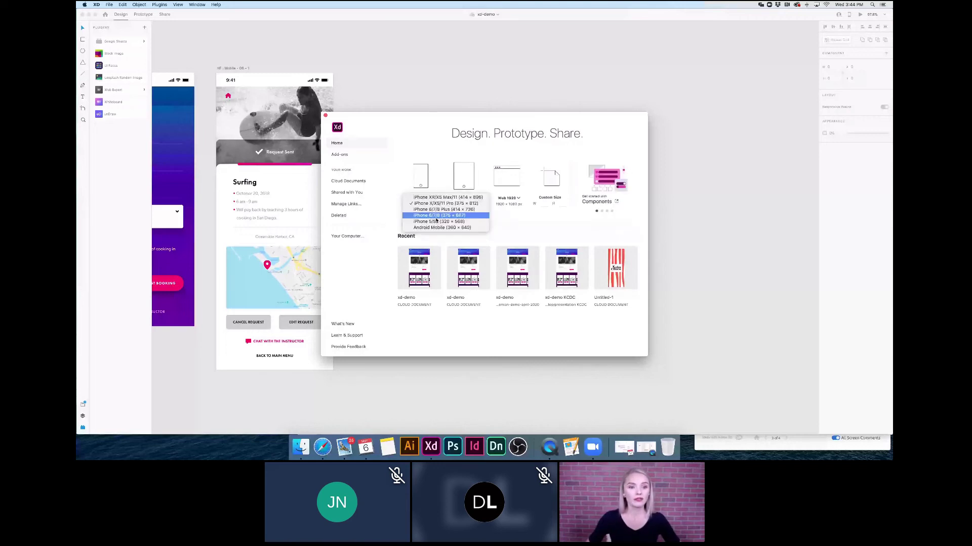
pyautogui.click(327, 117)
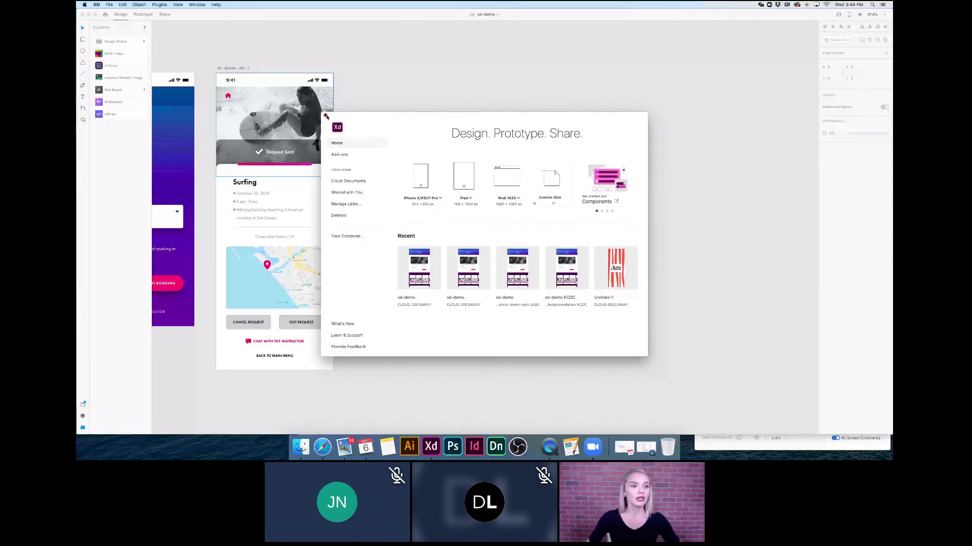
pyautogui.click(326, 117)
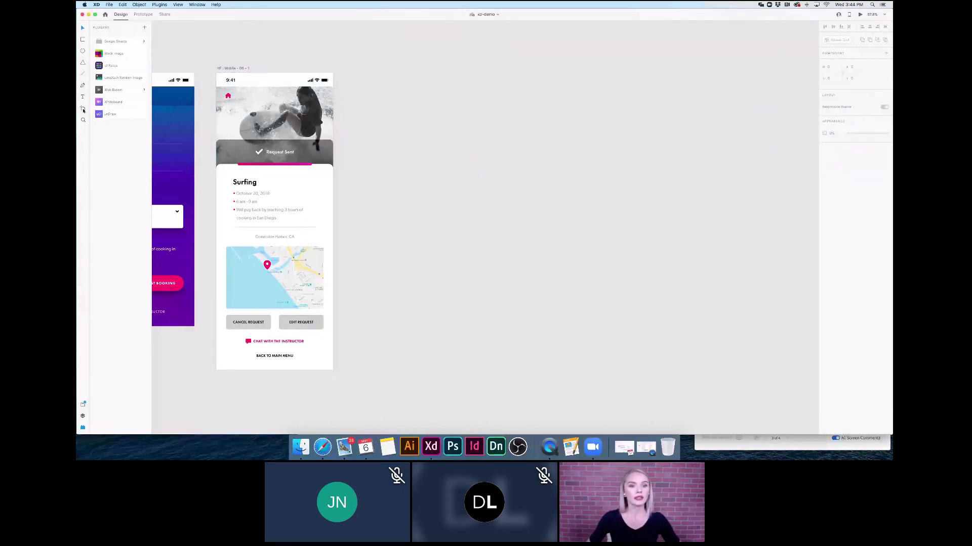
# Add an iPad artboard beside the Surfing request artboard and deselect it.
pyautogui.click(83, 110)
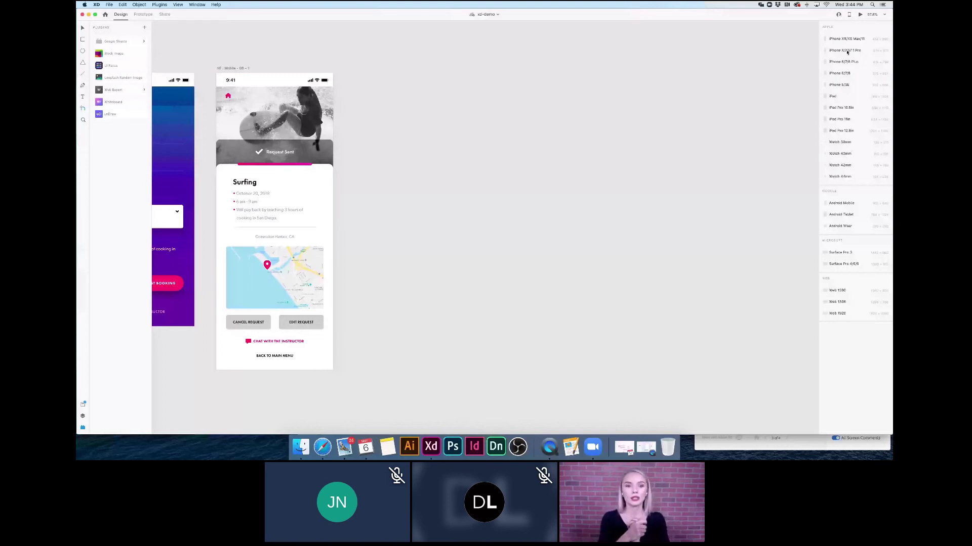
pyautogui.click(832, 96)
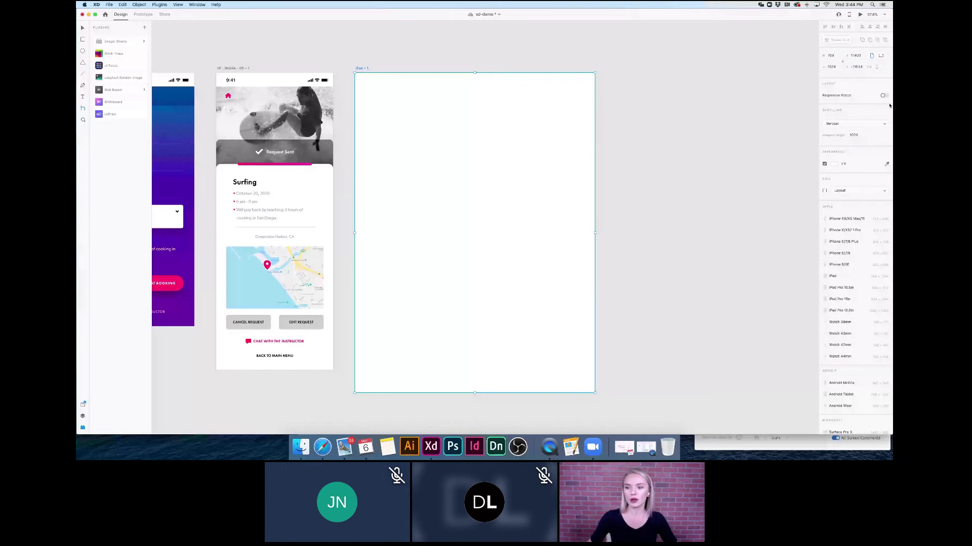
pyautogui.scroll(-1, 868, 305)
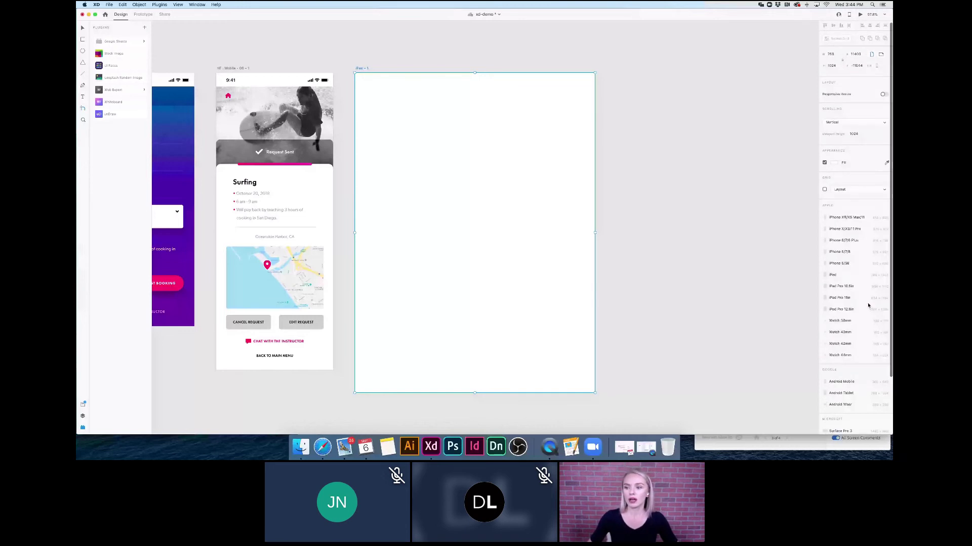
pyautogui.scroll(-3, 855, 273)
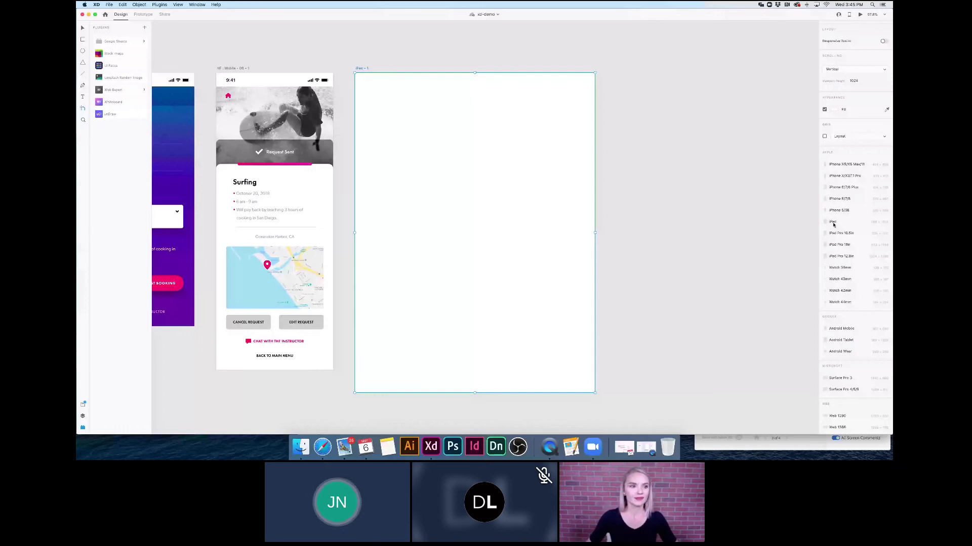
pyautogui.scroll(-5, 657, 233)
pyautogui.scroll(2, 585, 248)
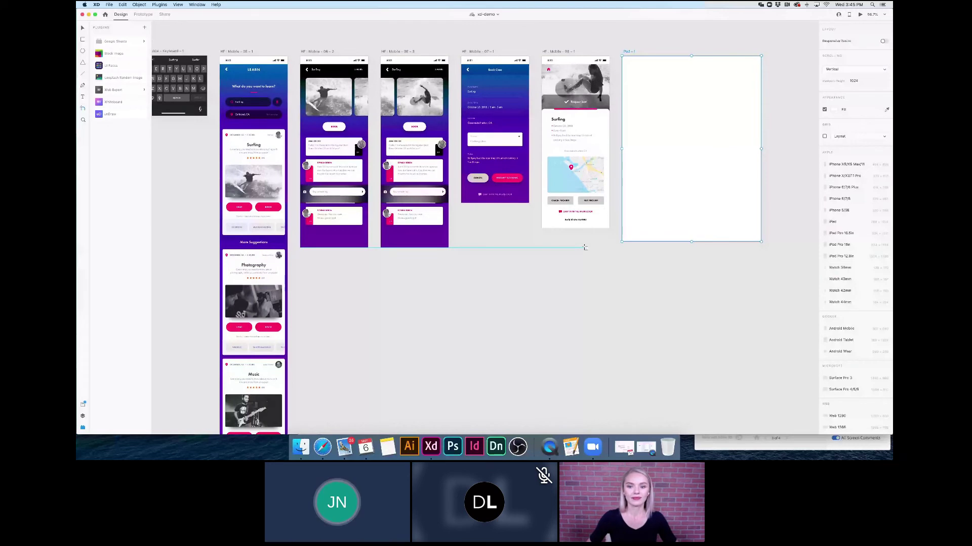
pyautogui.press('Escape')
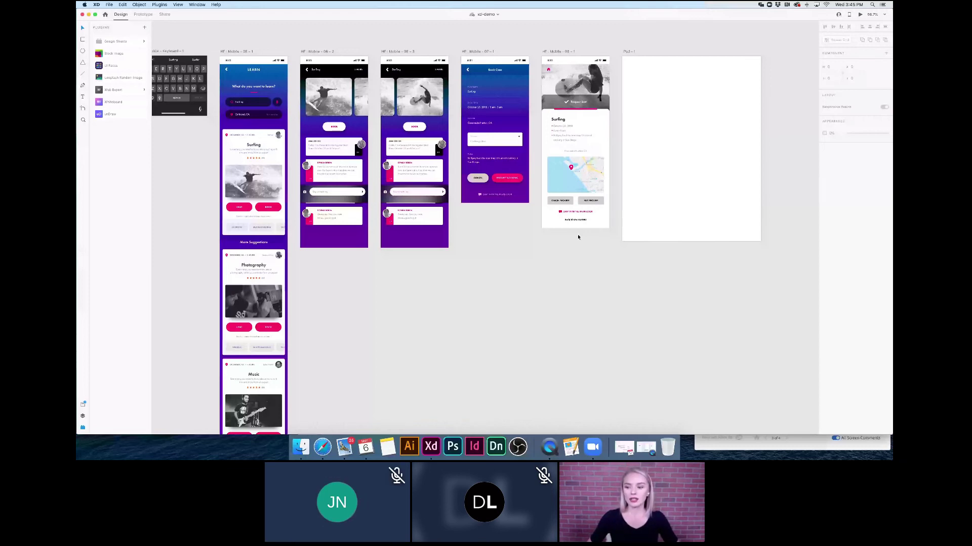
# Switch to Safari in full screen and load letsxd.com in place of the shared prototype.
pyautogui.click(324, 448)
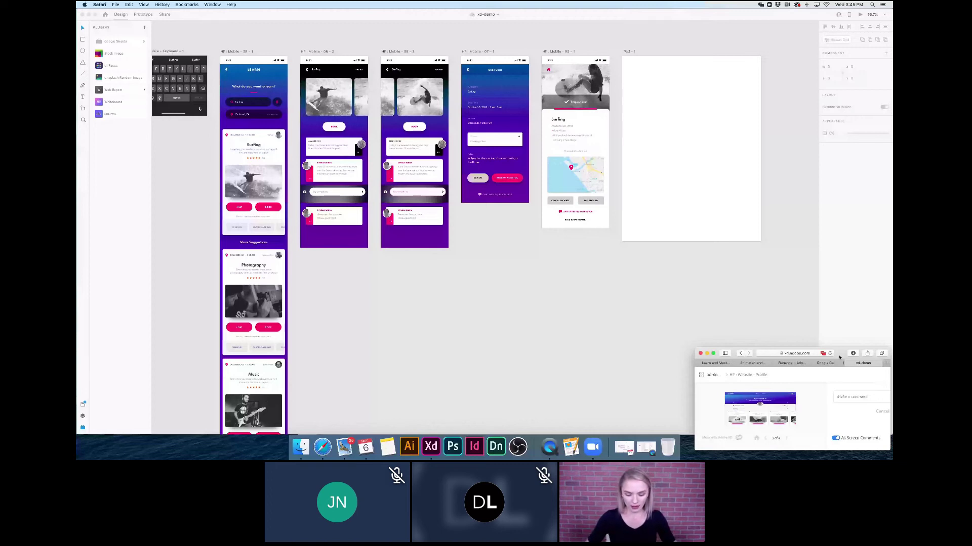
pyautogui.press('ctrl+super+f')
pyautogui.press('super+l')
pyautogui.write('lets')
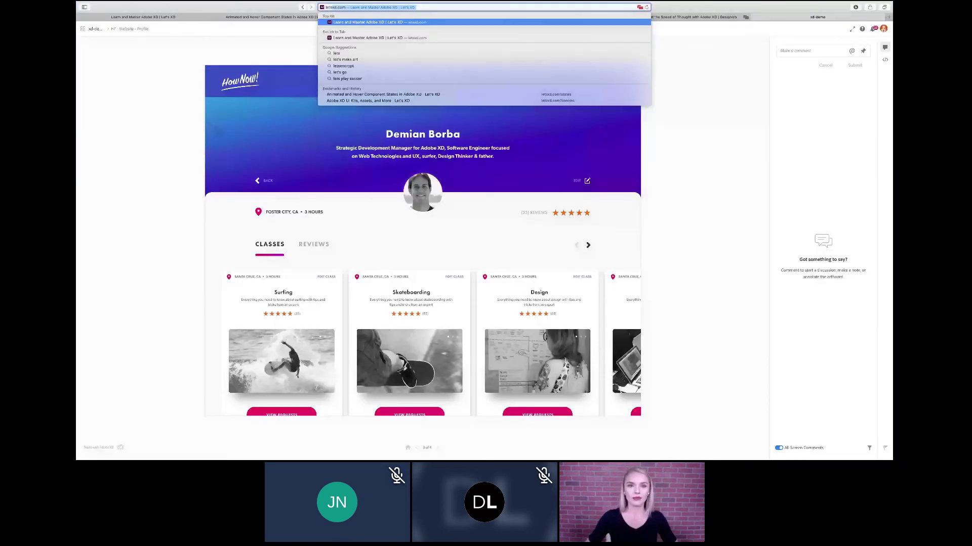
pyautogui.write('xd.co')
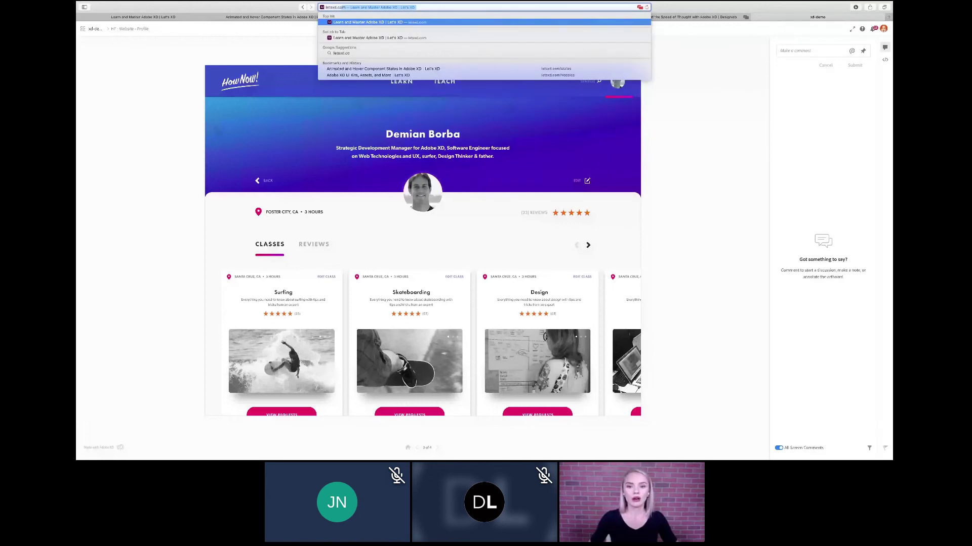
pyautogui.press('Return')
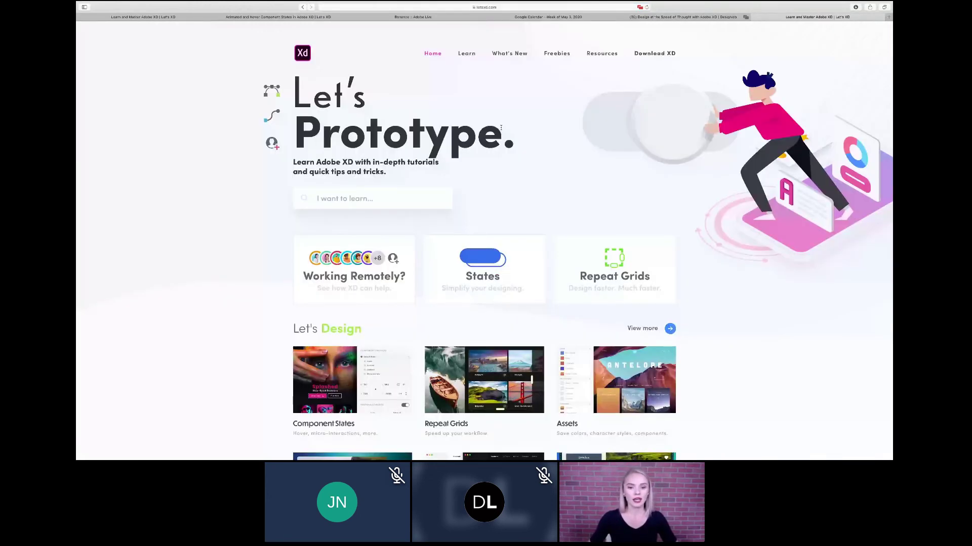
# Browse the Let's XD home page and read through the tutorials on its Let's Prototype page.
pyautogui.scroll(-10, 728, 288)
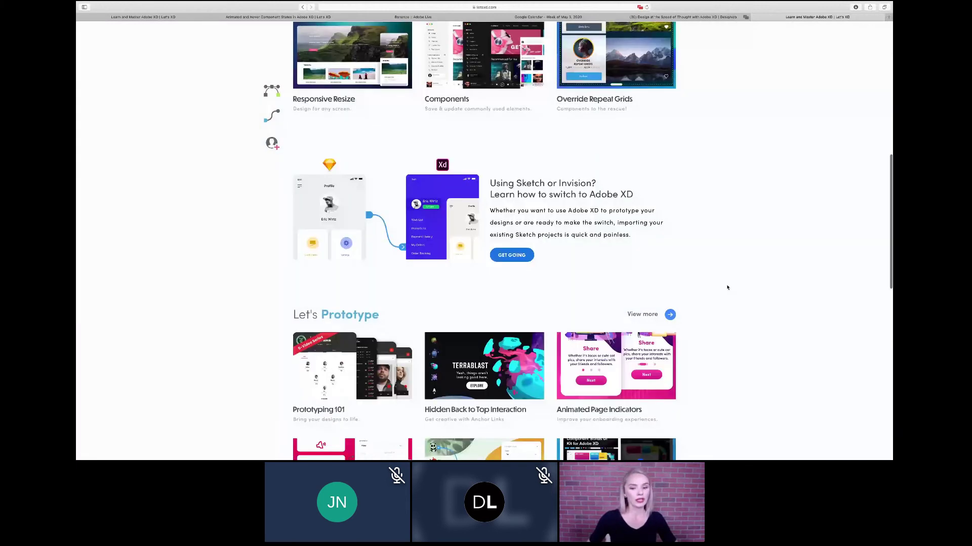
pyautogui.scroll(-4, 727, 287)
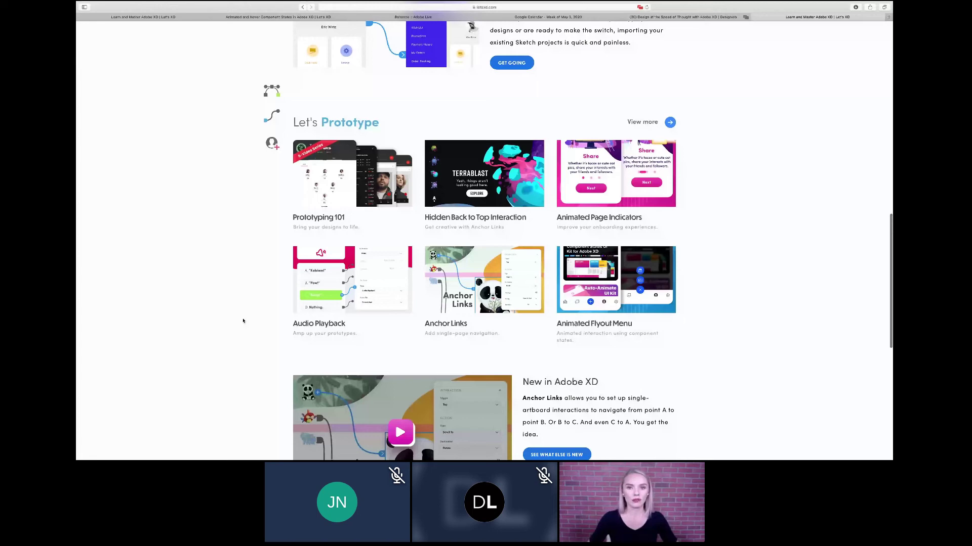
pyautogui.scroll(1, 720, 267)
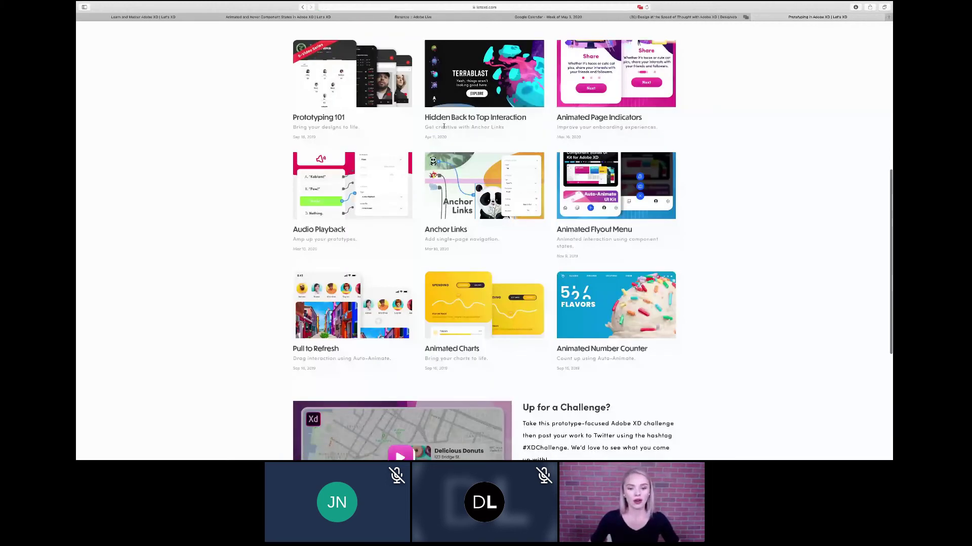
pyautogui.scroll(-5, 444, 126)
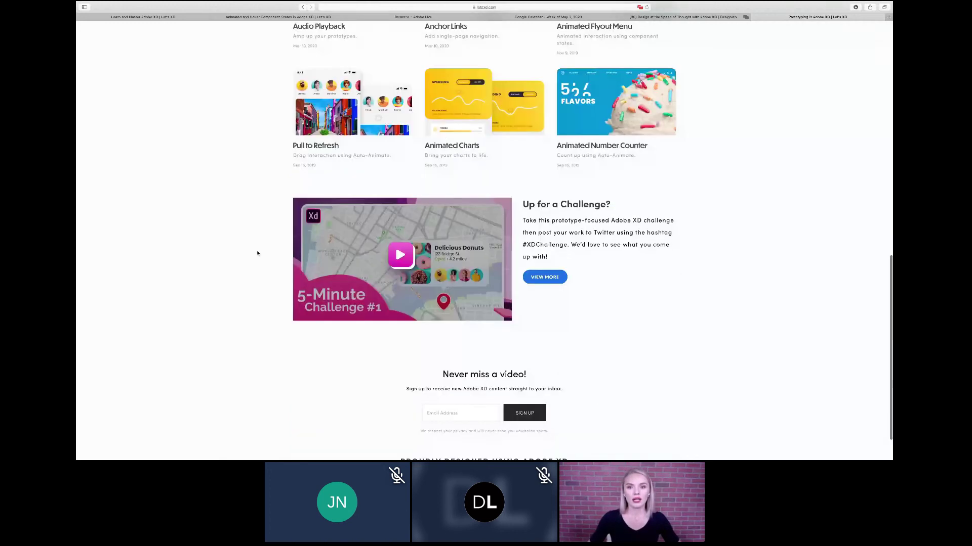
pyautogui.scroll(-1, 257, 253)
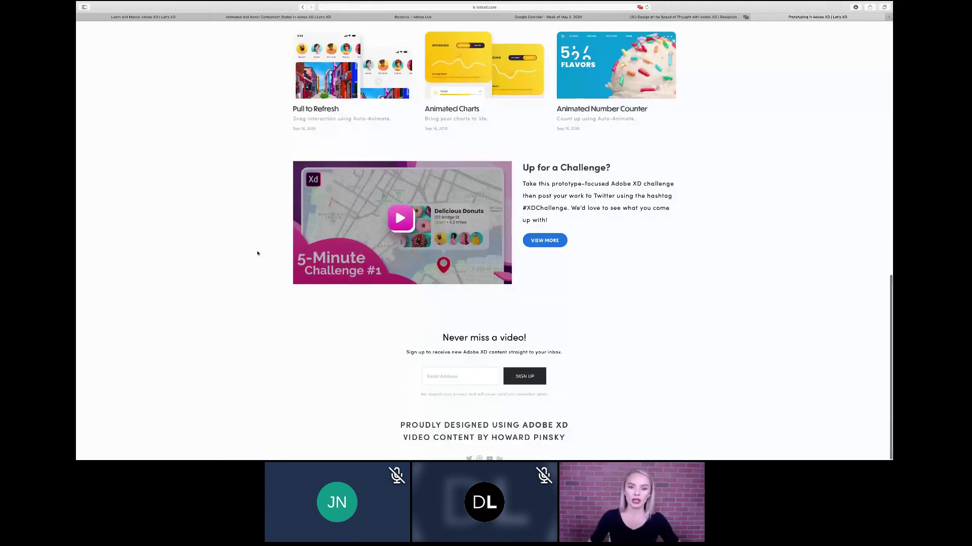
pyautogui.scroll(15, 257, 253)
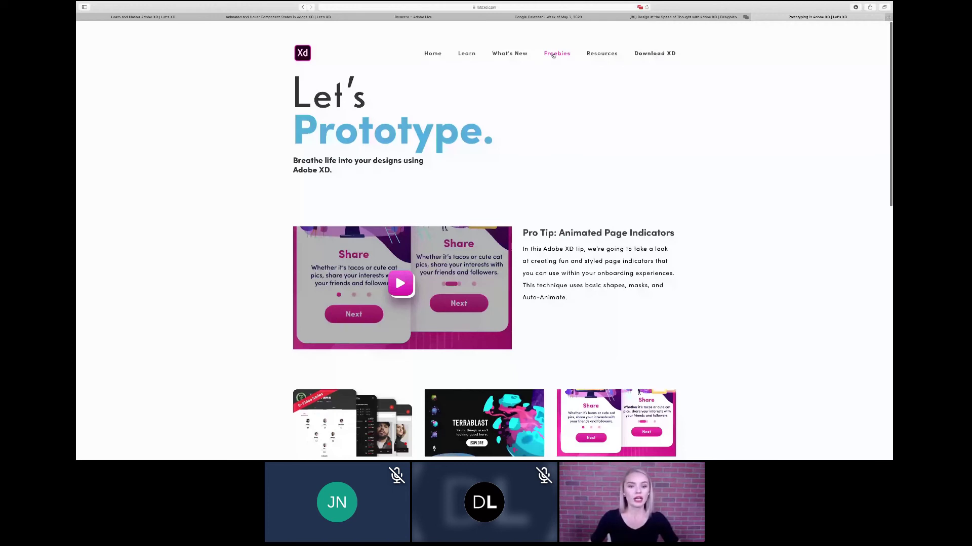
# Open the Freebies page and look through the downloadable XD kits and example files.
pyautogui.click(553, 53)
pyautogui.scroll(-5, 256, 237)
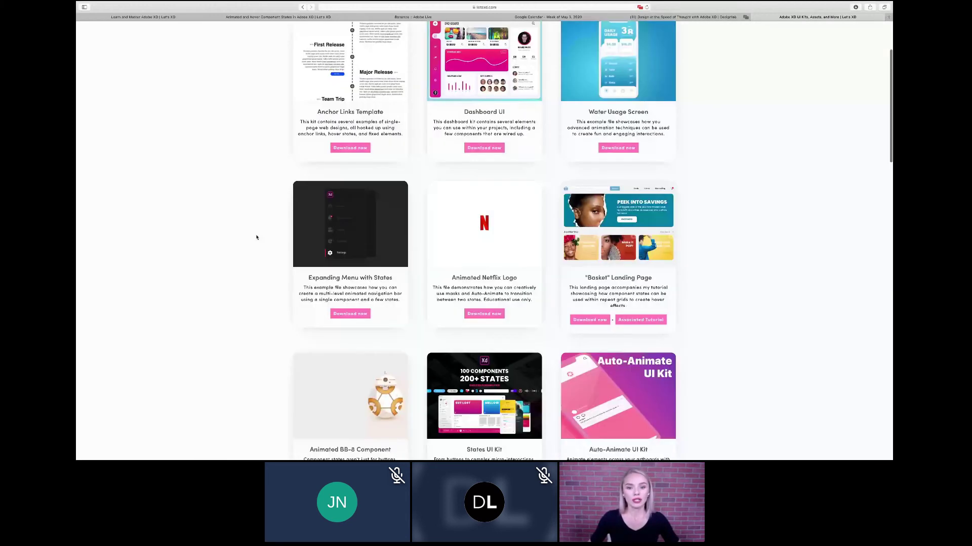
pyautogui.scroll(-3, 256, 237)
pyautogui.scroll(1, 466, 187)
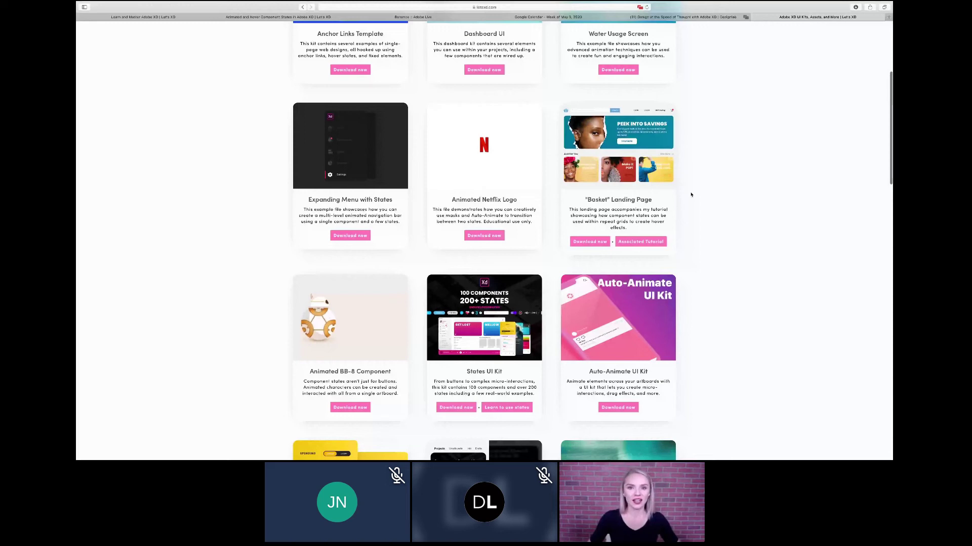
pyautogui.scroll(-4, 616, 218)
pyautogui.scroll(-2, 616, 219)
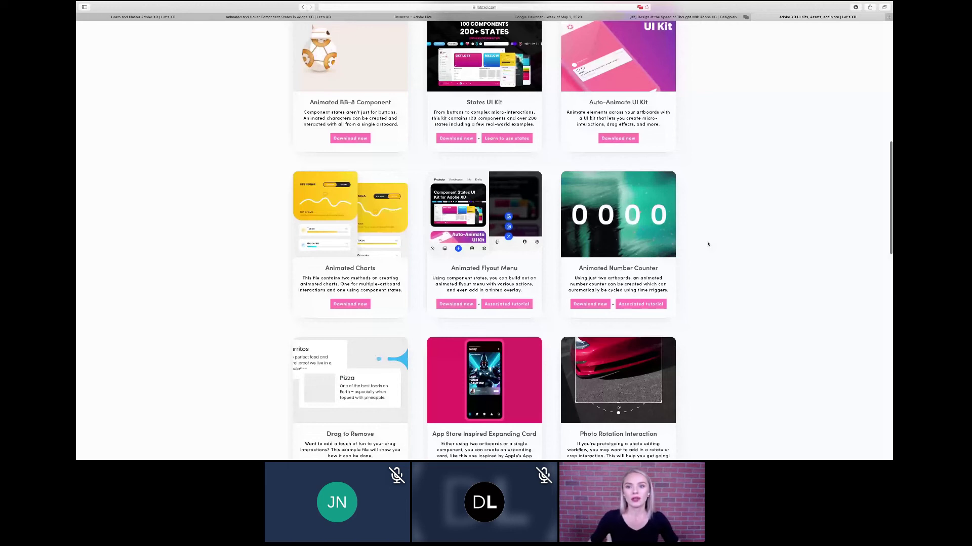
# Open the Plugins & UI Kits page from the site's resources.
pyautogui.scroll(10, 708, 244)
pyautogui.moveTo(597, 60)
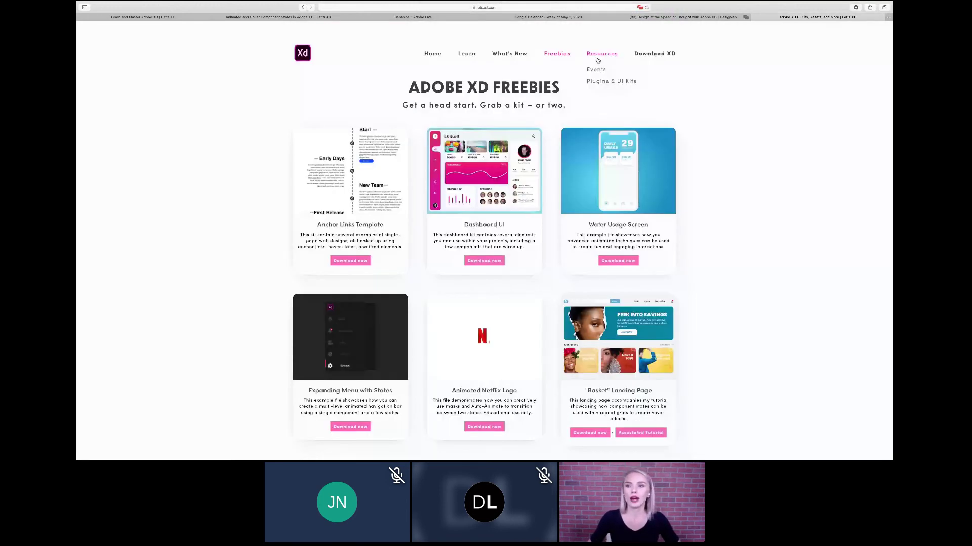
pyautogui.click(597, 82)
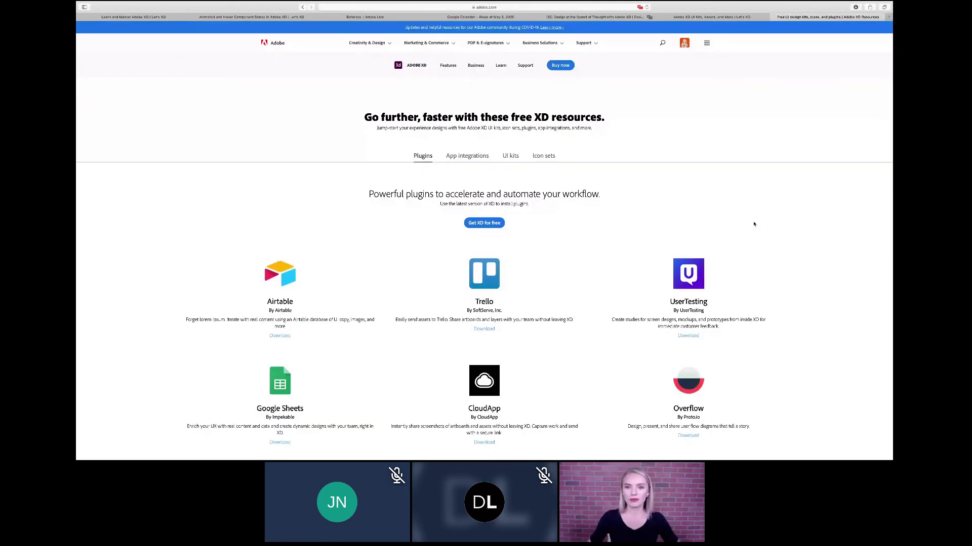
# Look through the free XD plugins on Adobe's resources page and return to the Let's XD Freebies page.
pyautogui.scroll(-5, 779, 229)
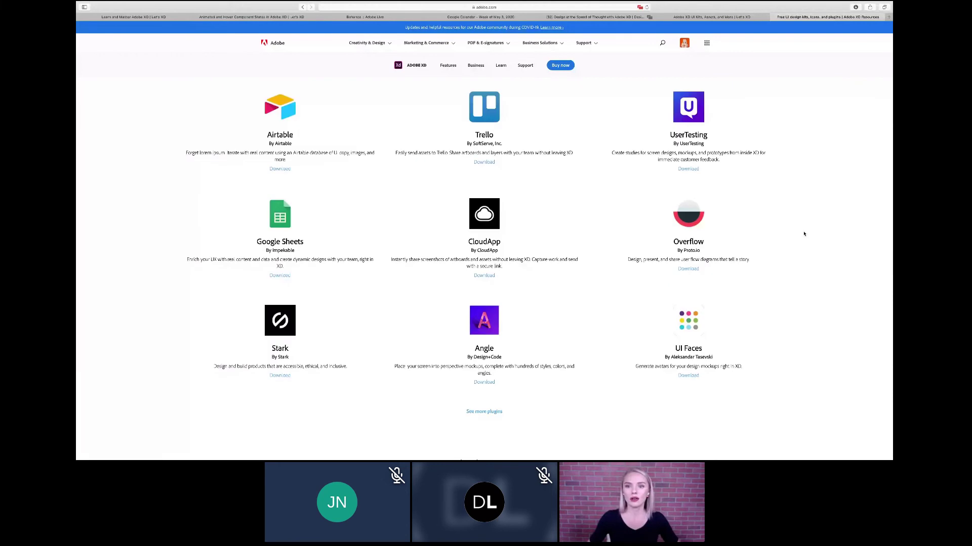
pyautogui.scroll(5, 804, 234)
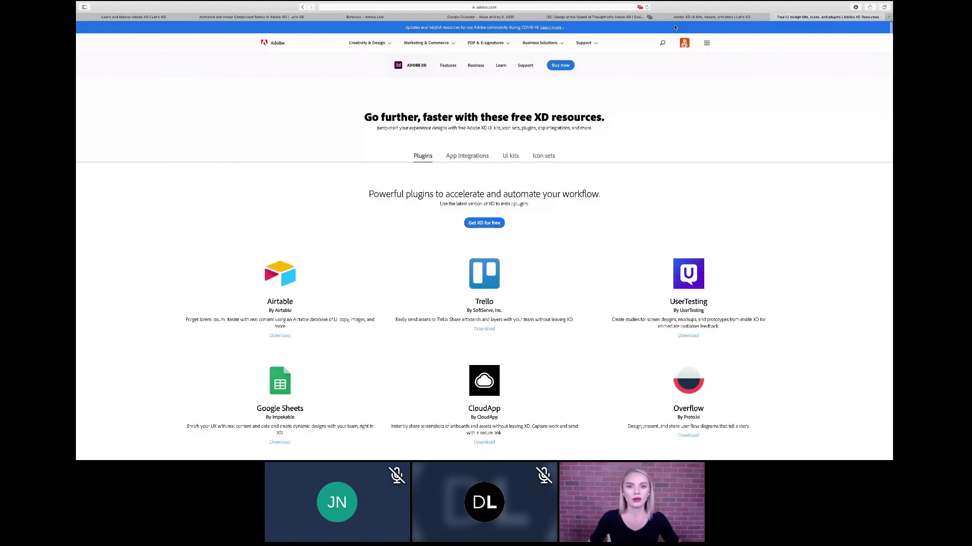
pyautogui.click(676, 16)
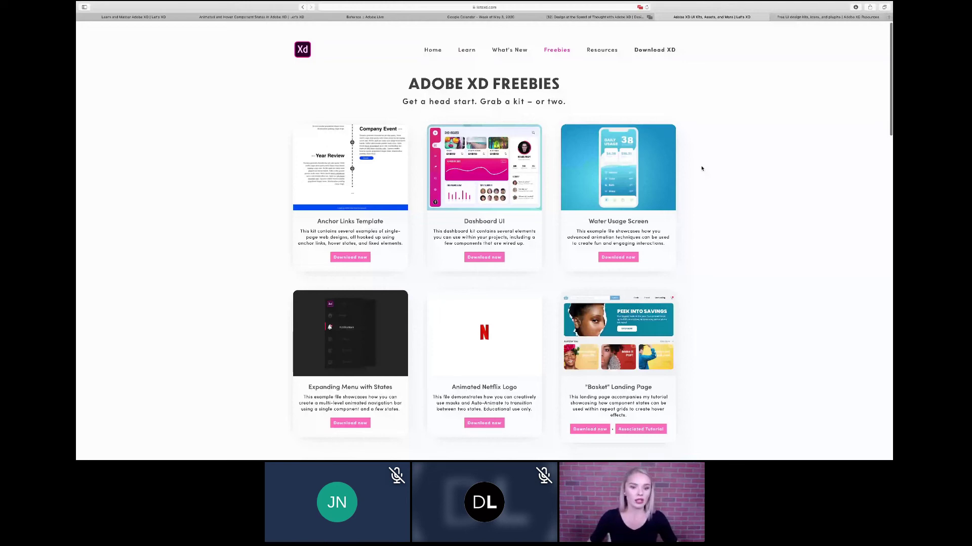
# Go back to the Getting Started tutorials and read through them, returning to the home page's design and prototype sections.
pyautogui.press('super+bracketleft')
pyautogui.scroll(1, 728, 202)
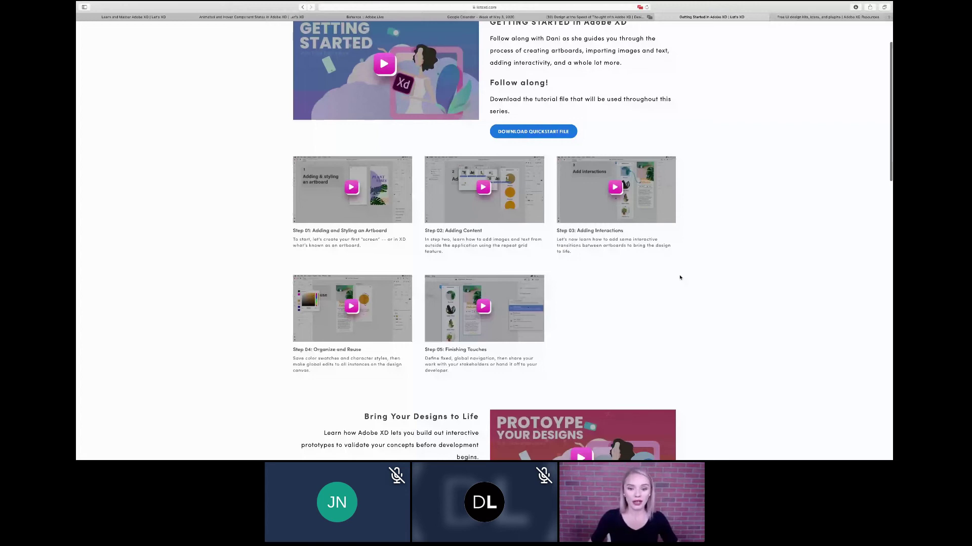
pyautogui.scroll(4, 679, 277)
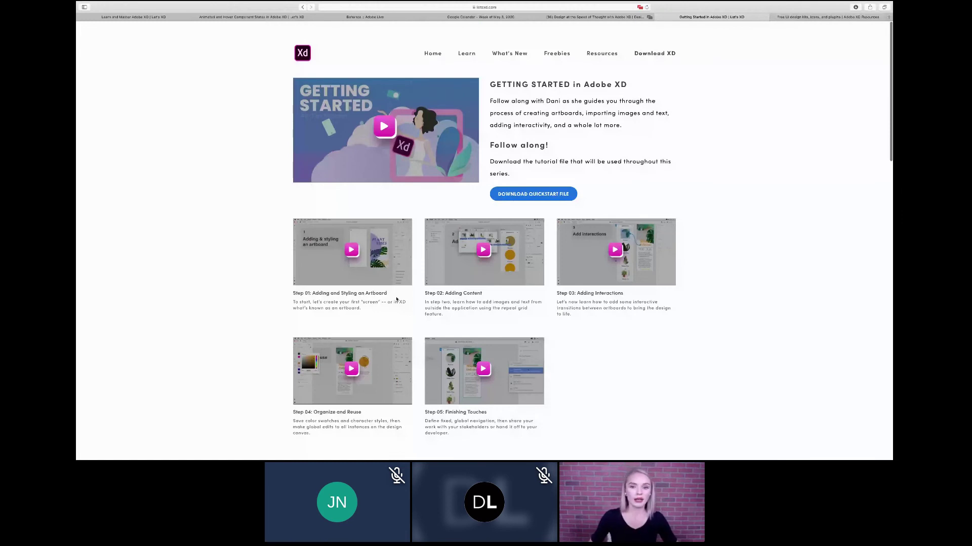
pyautogui.scroll(-3, 742, 338)
pyautogui.scroll(-5, 742, 338)
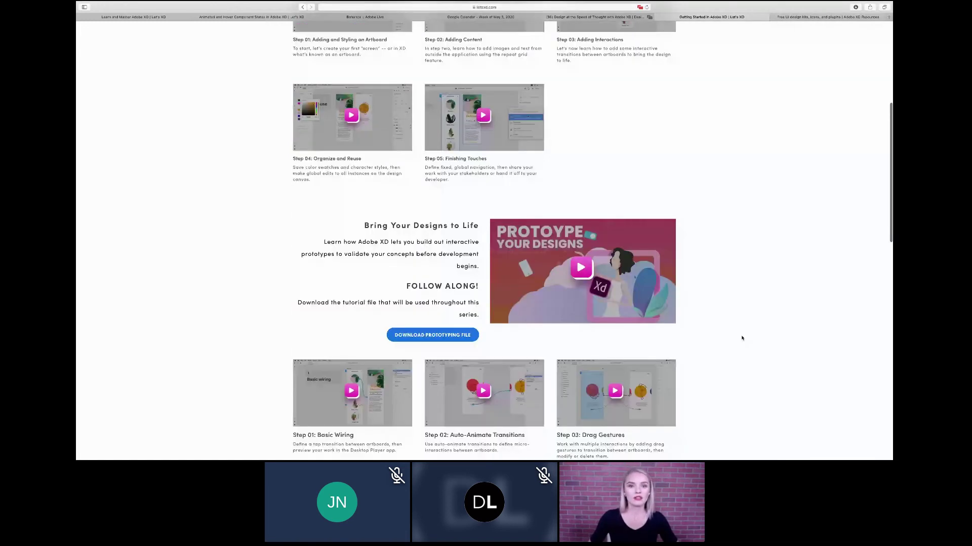
pyautogui.scroll(-4, 742, 338)
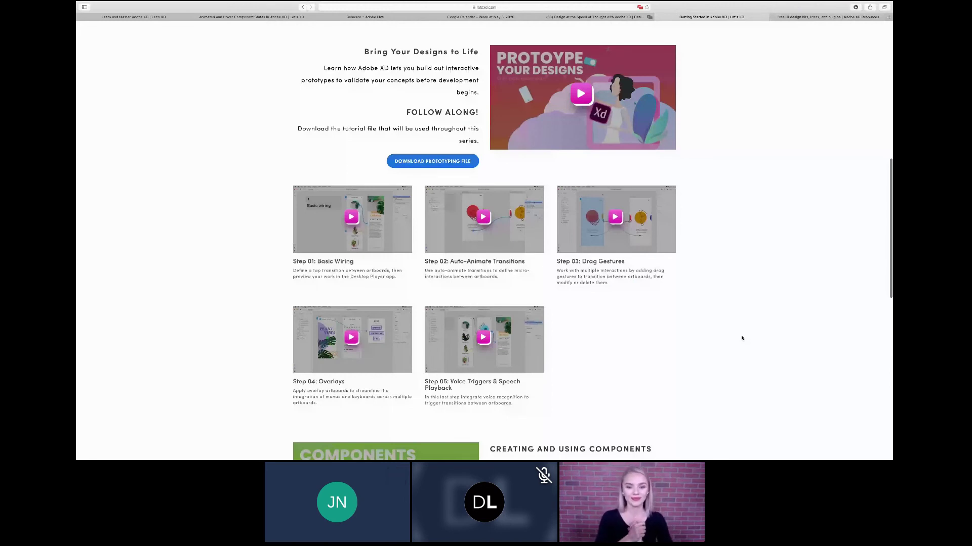
pyautogui.press('super+bracketleft')
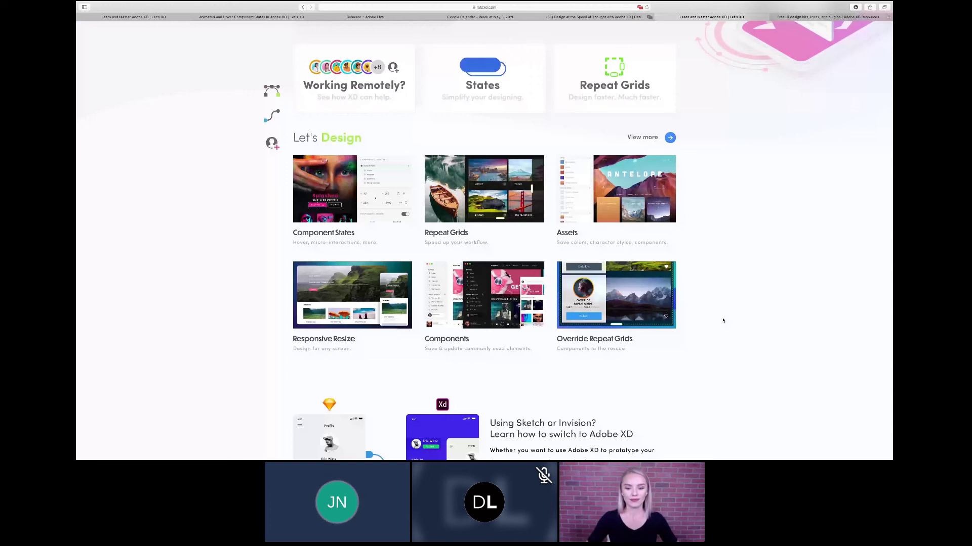
pyautogui.scroll(-7, 723, 320)
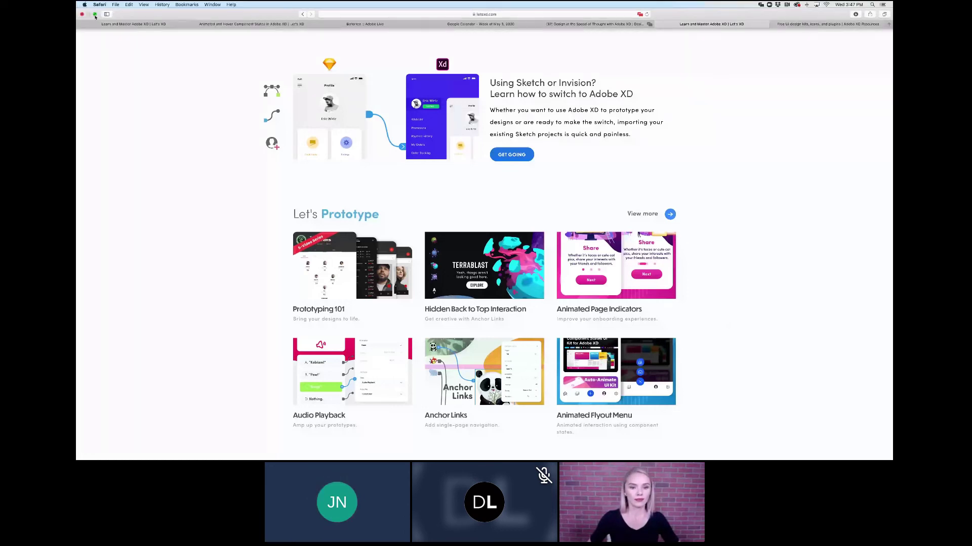
# Take Safari out of full screen and move its window off the artboards of the xd-demo document.
pyautogui.click(95, 15)
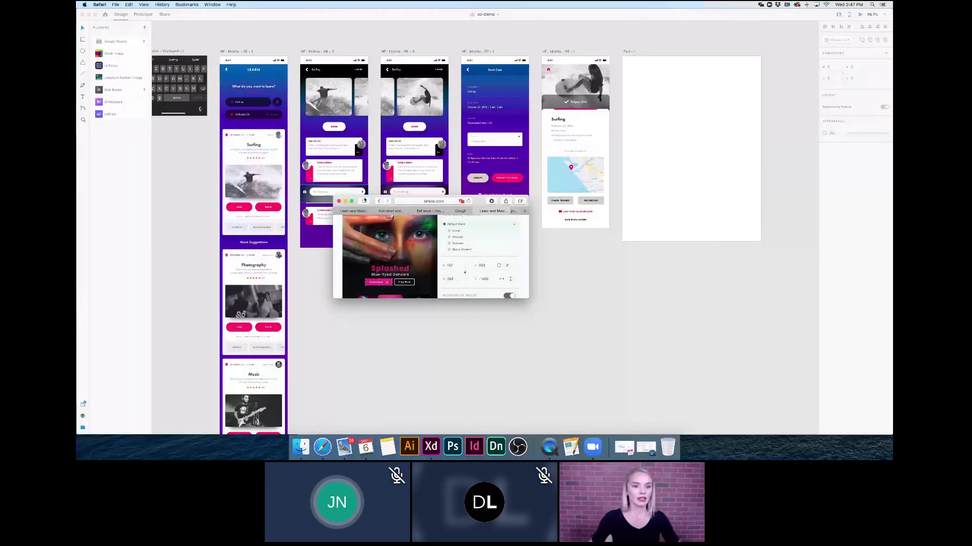
pyautogui.moveTo(373, 201); pyautogui.dragTo(596, 294)
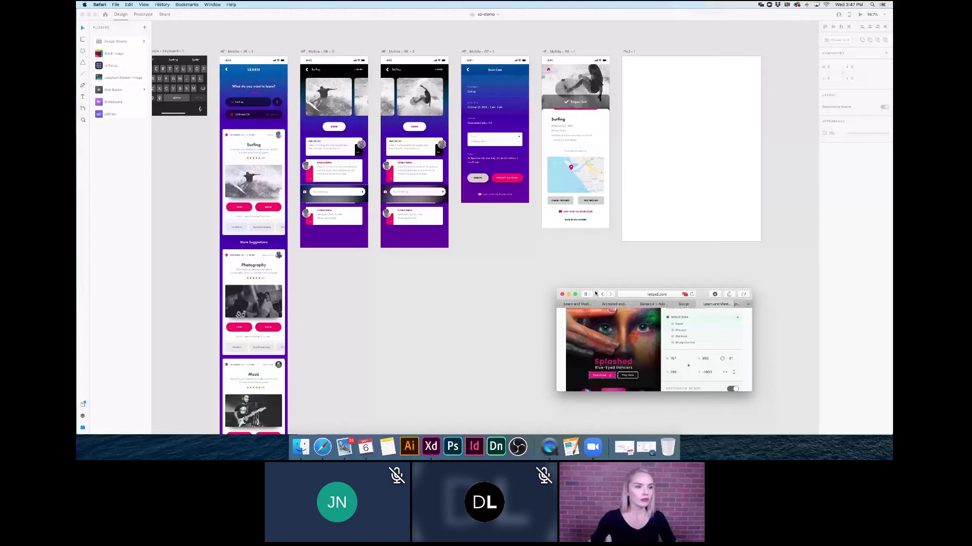
# Switch to XD and shrink the Top Rated repeat grid on the website home artboard to a single card.
pyautogui.hscroll(-10, 595, 294)
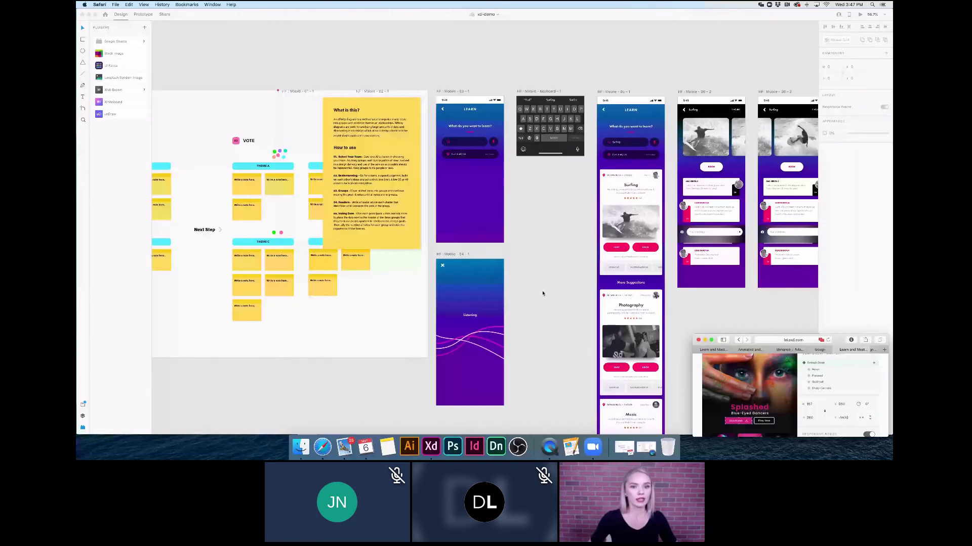
pyautogui.hscroll(-5, 542, 294)
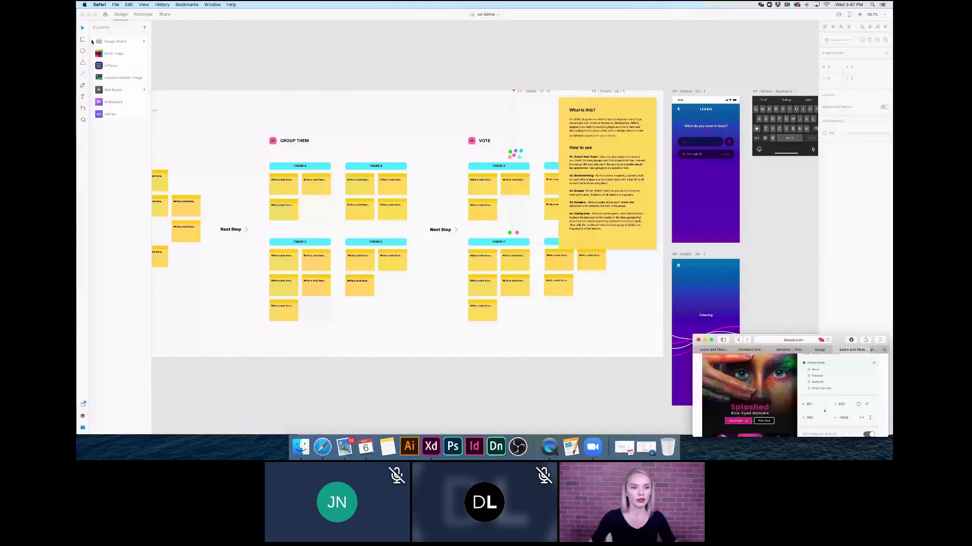
pyautogui.press('super+0')
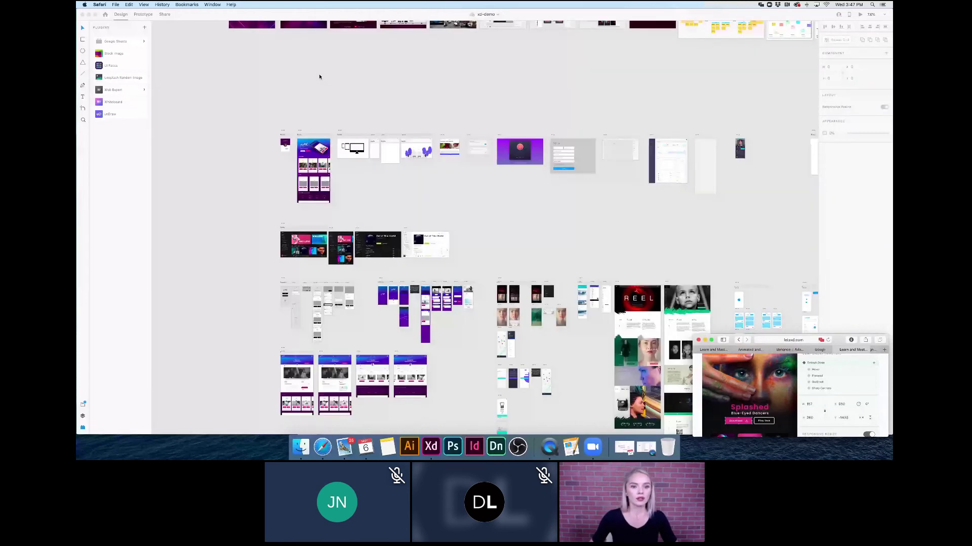
pyautogui.scroll(3, 311, 192)
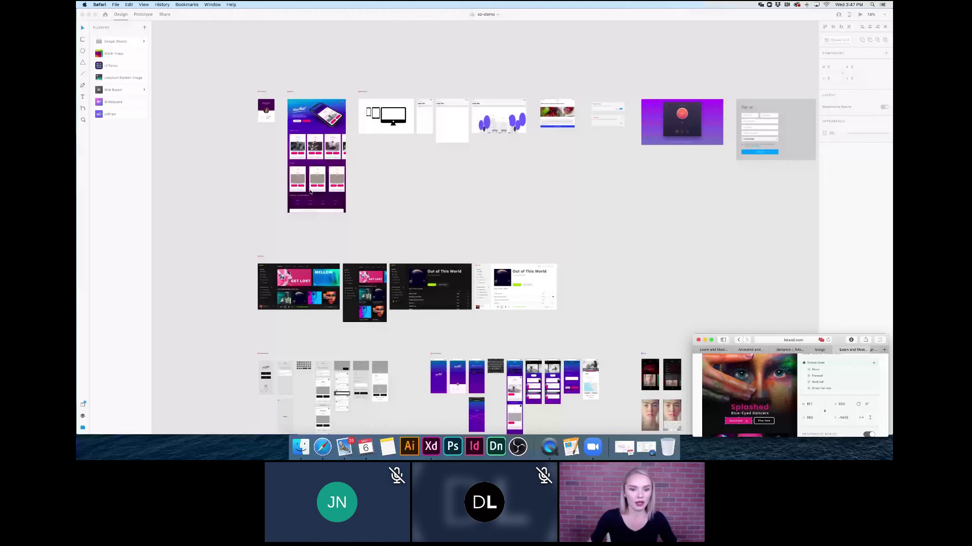
pyautogui.click(311, 193)
pyautogui.scroll(5, 310, 192)
pyautogui.moveTo(512, 237); pyautogui.dragTo(375, 238)
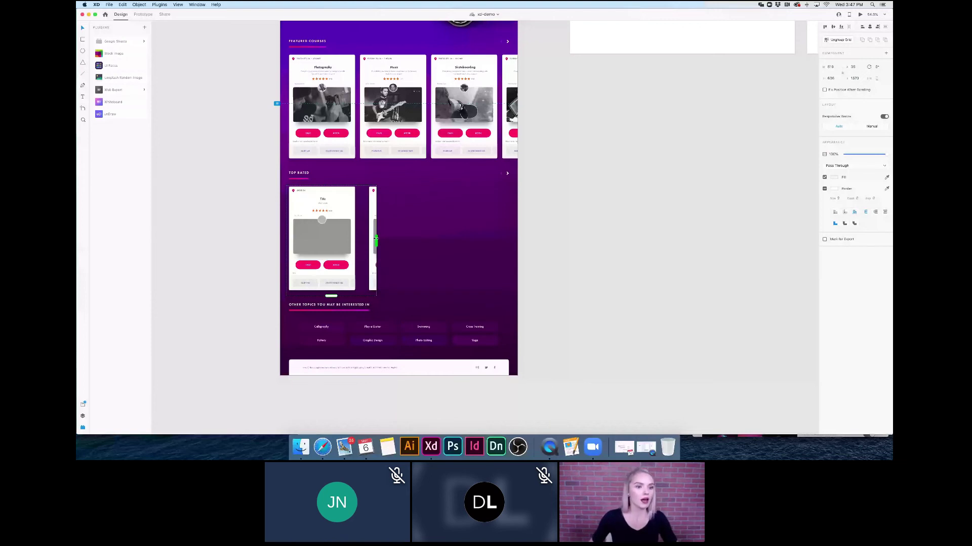
pyautogui.moveTo(376, 239); pyautogui.dragTo(365, 239)
pyautogui.click(415, 233)
# Draw a triangle beside the Top Rated card and turn it into a repeat grid.
pyautogui.scroll(5, 415, 233)
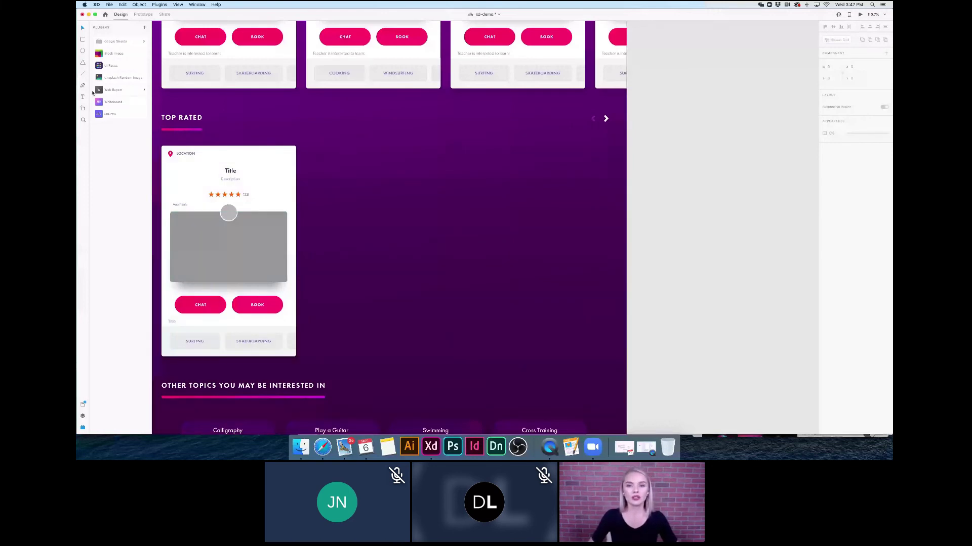
pyautogui.click(83, 62)
pyautogui.moveTo(396, 120); pyautogui.dragTo(469, 183)
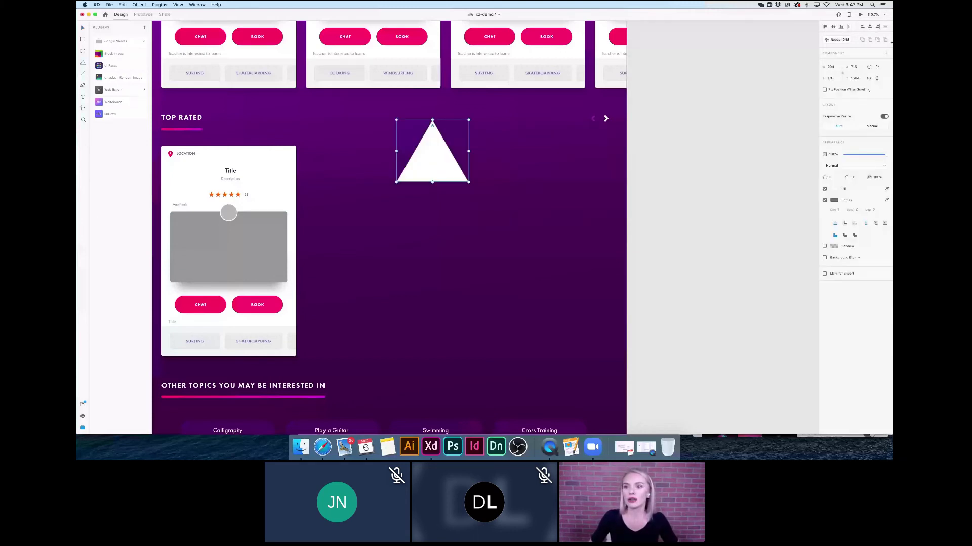
pyautogui.click(838, 40)
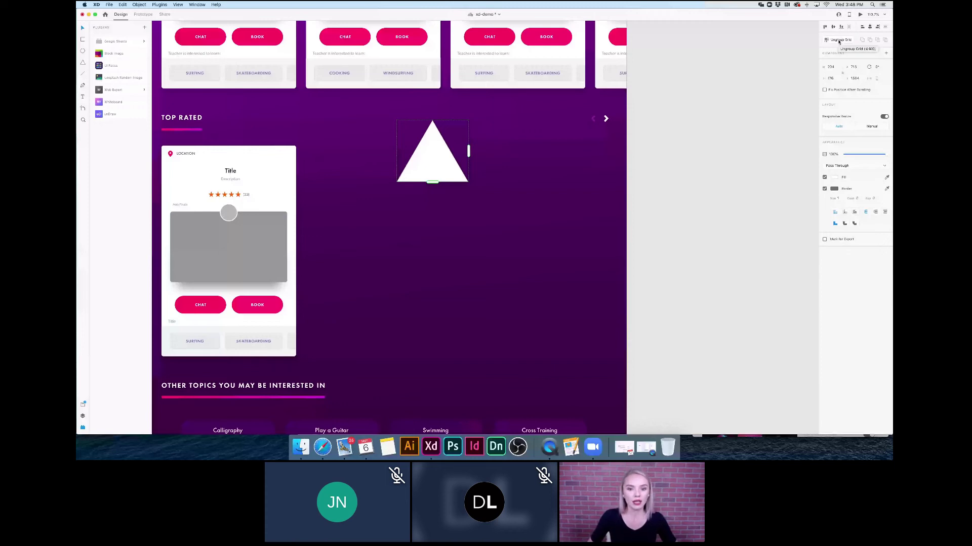
# Extend the triangle repeat grid to three columns and four rows with wider gaps between the triangles.
pyautogui.moveTo(468, 151); pyautogui.dragTo(626, 151)
pyautogui.moveTo(511, 182); pyautogui.dragTo(512, 398)
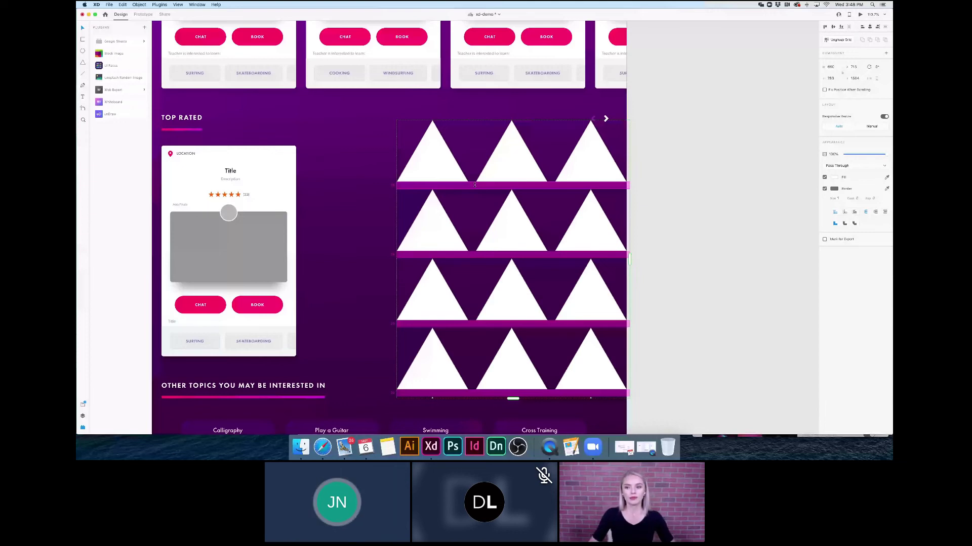
pyautogui.moveTo(475, 185); pyautogui.dragTo(481, 182)
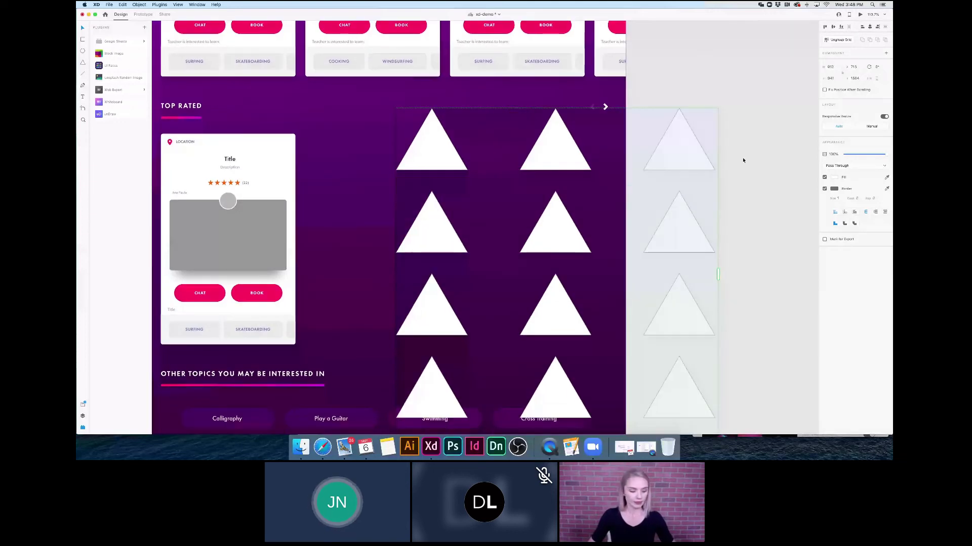
pyautogui.click(728, 202)
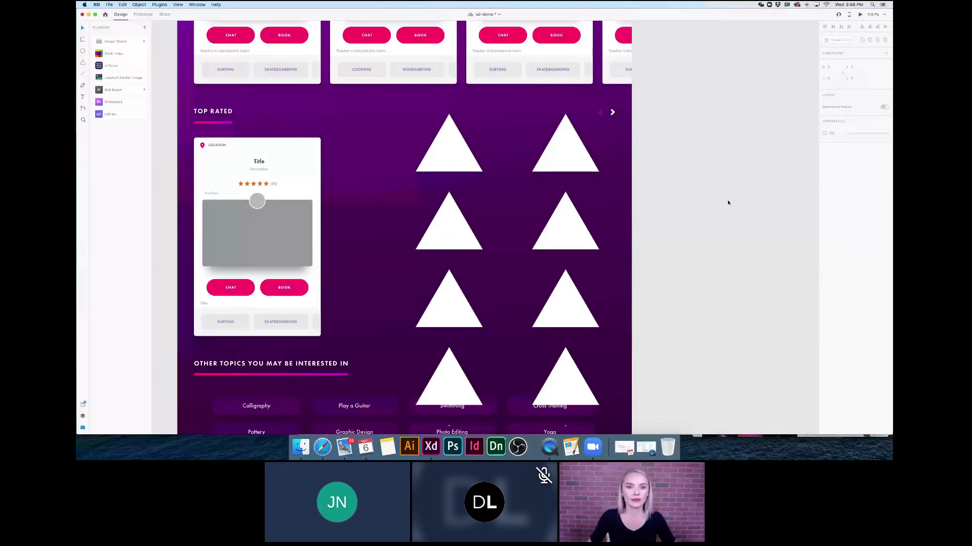
# Select the website home artboard and turn on its column layout grid.
pyautogui.press('super+0')
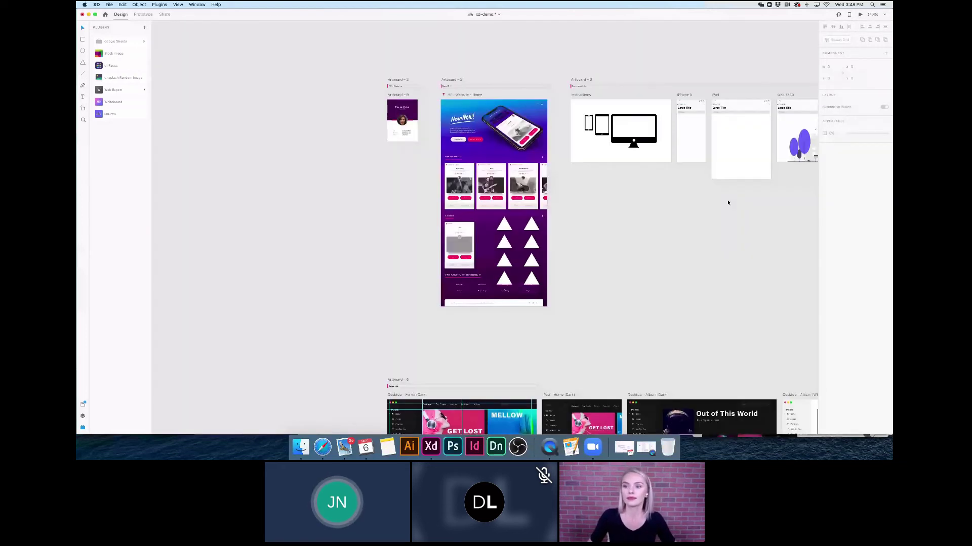
pyautogui.scroll(1, 433, 111)
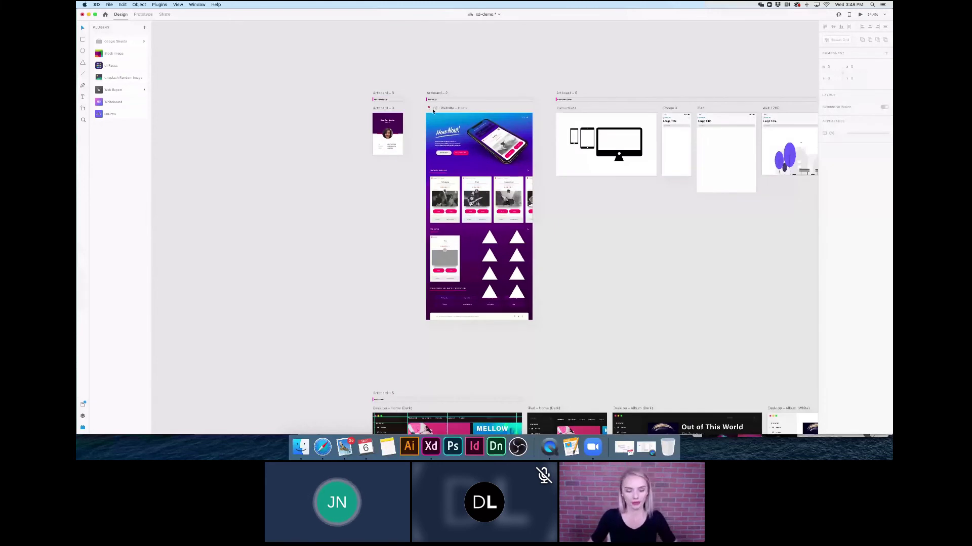
pyautogui.click(433, 109)
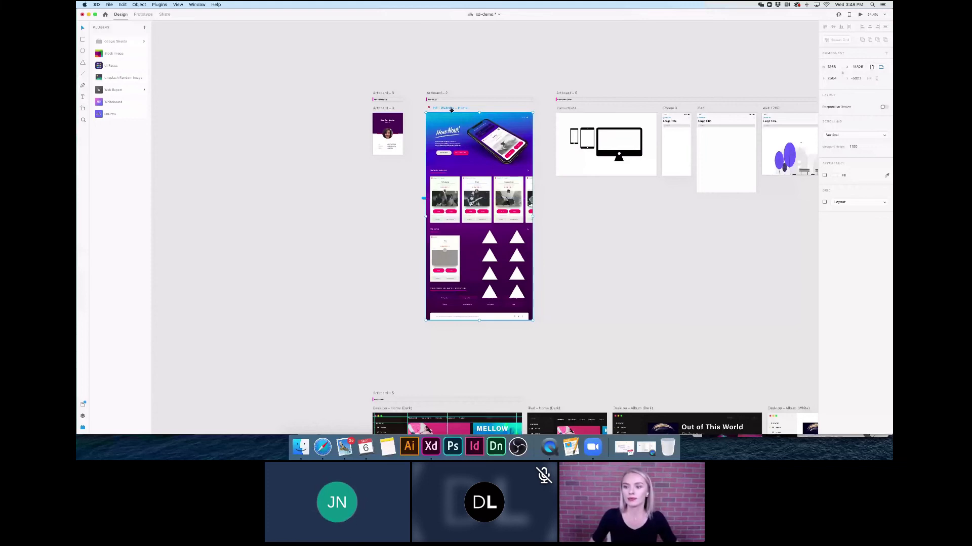
pyautogui.scroll(5, 524, 126)
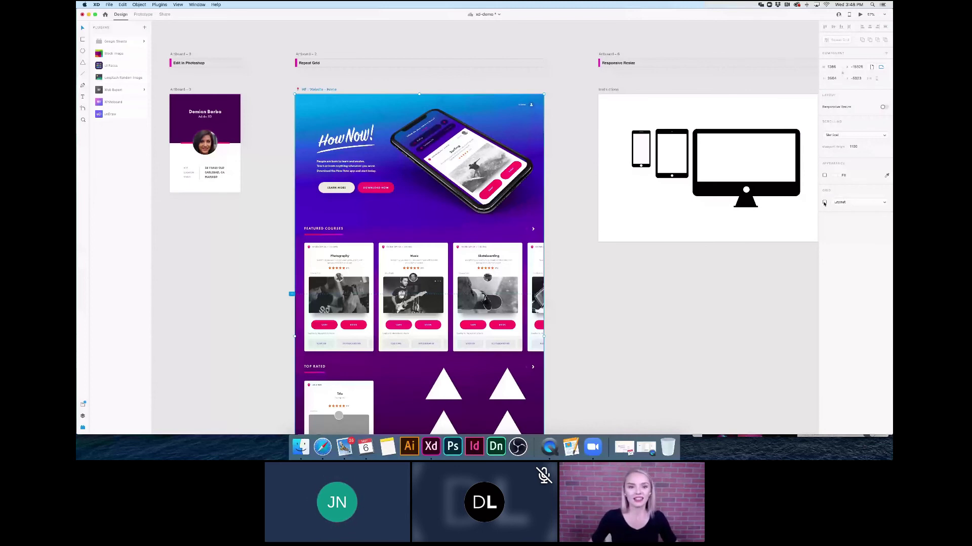
pyautogui.click(824, 202)
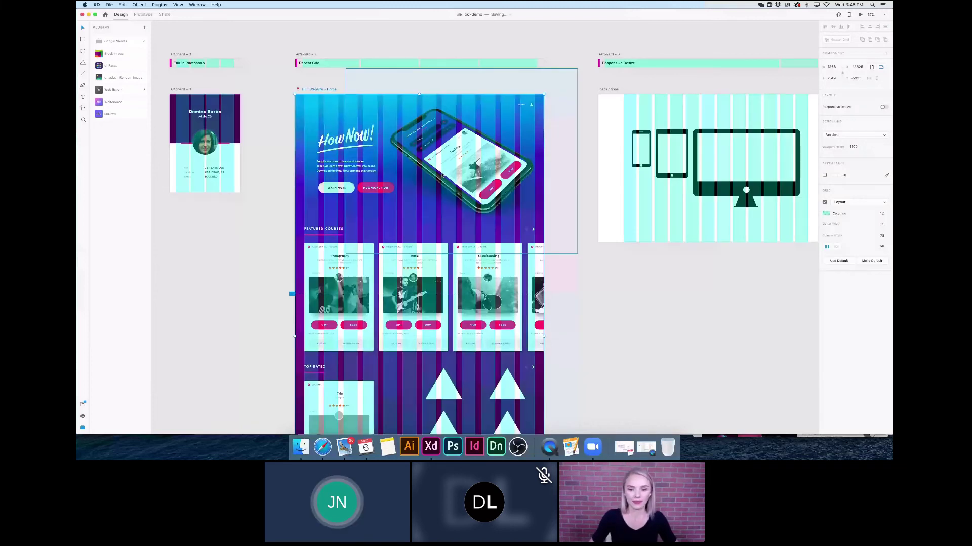
# Apply the default settings to the website home artboard's layout grid and check the columns against the page content.
pyautogui.scroll(2, 442, 175)
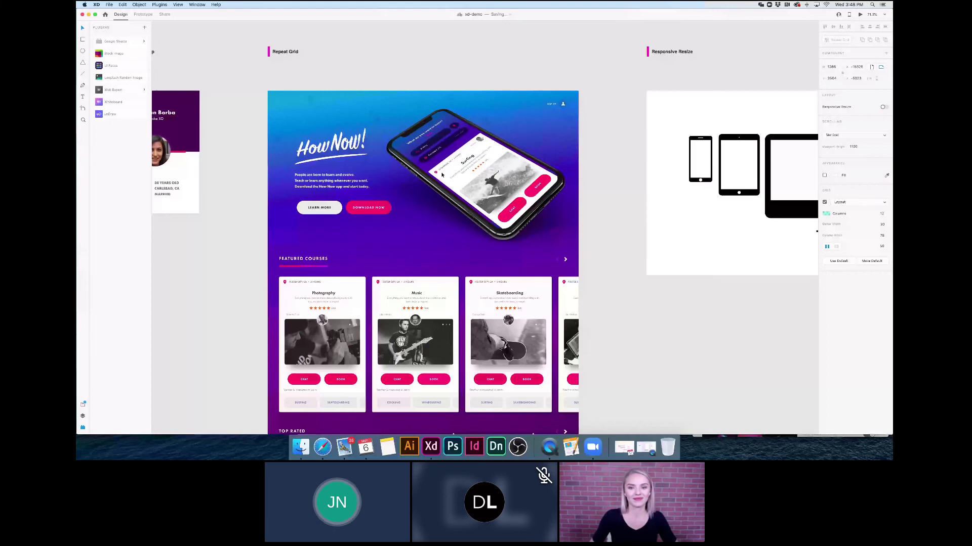
pyautogui.scroll(2, 643, 315)
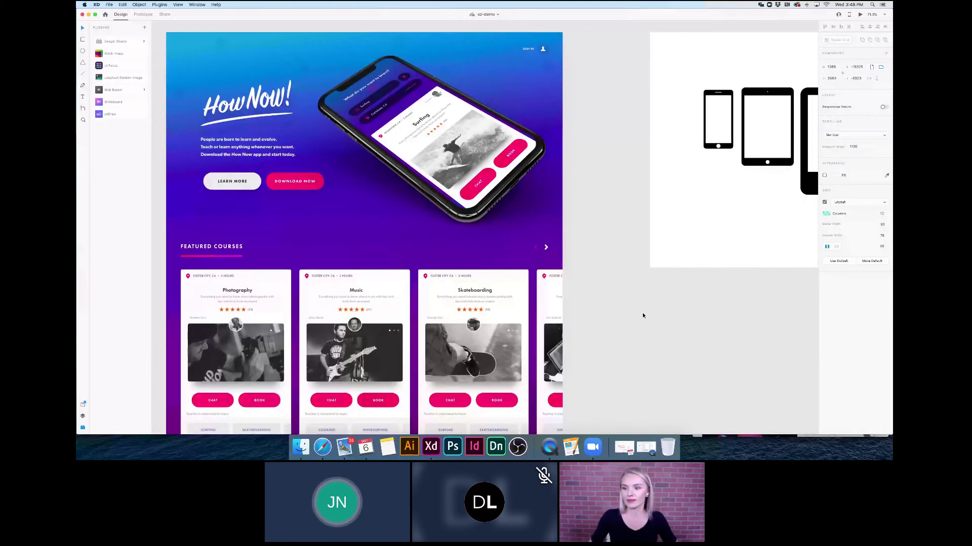
pyautogui.scroll(2, 642, 312)
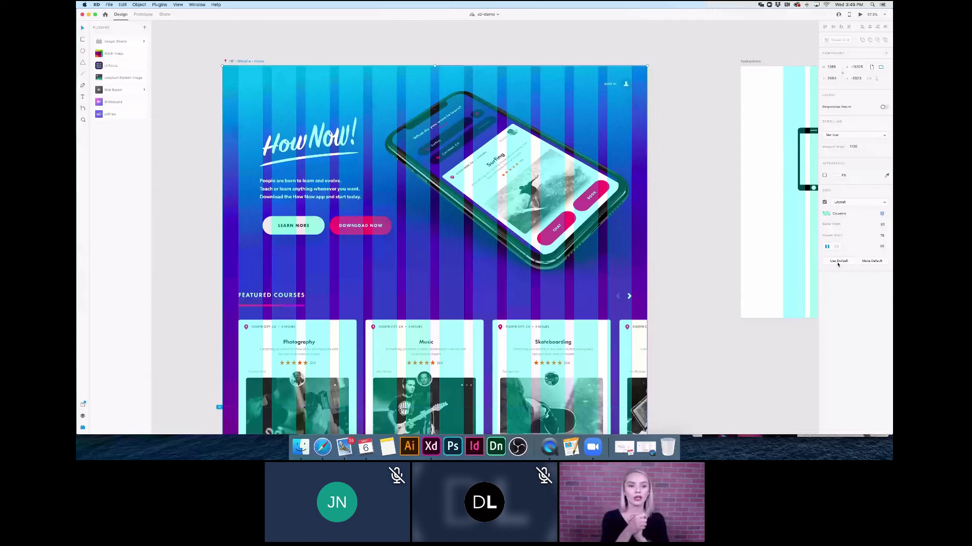
pyautogui.click(838, 261)
pyautogui.click(193, 255)
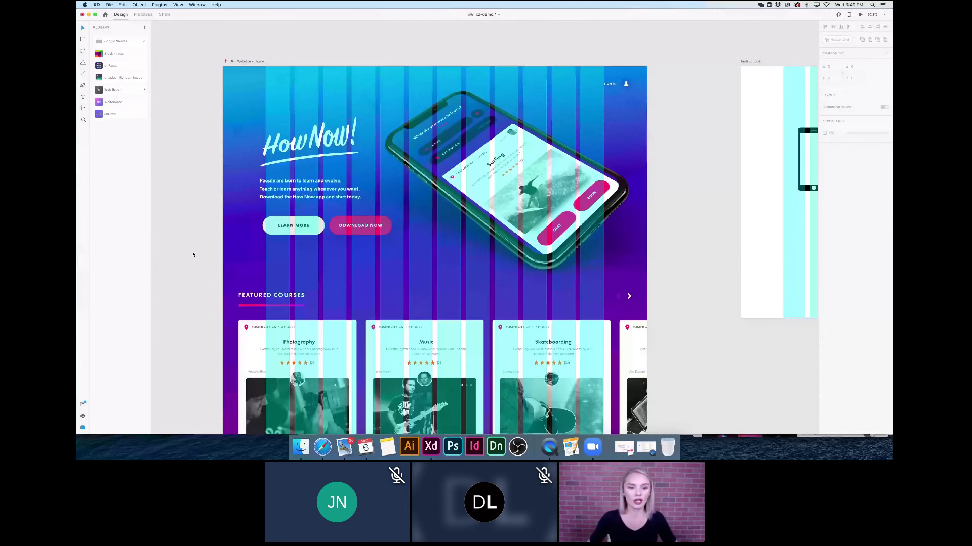
pyautogui.scroll(-5, 712, 376)
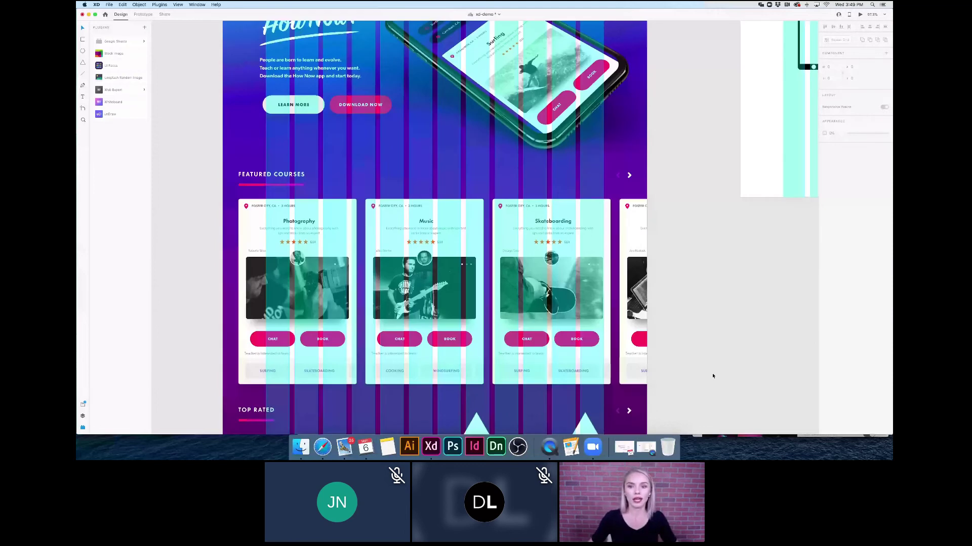
pyautogui.scroll(-5, 712, 376)
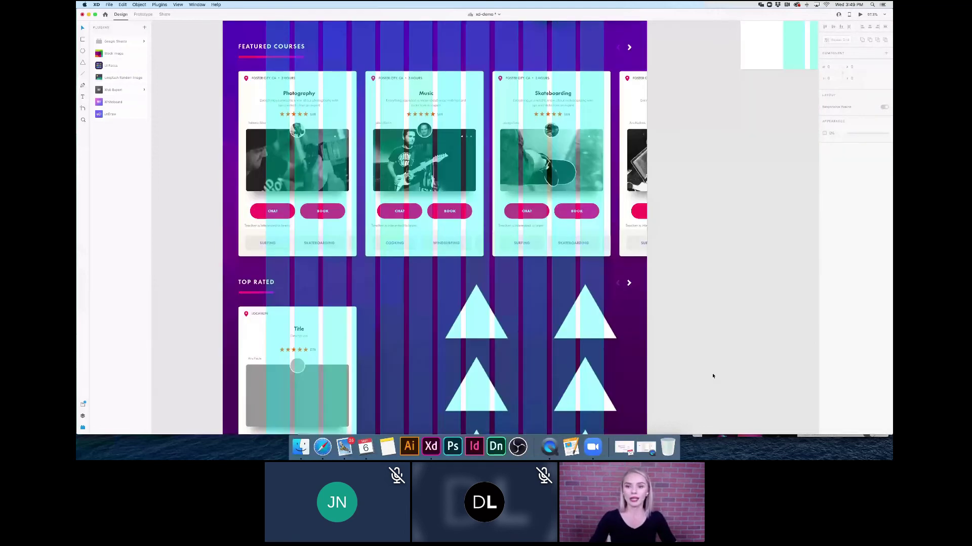
pyautogui.scroll(10, 712, 376)
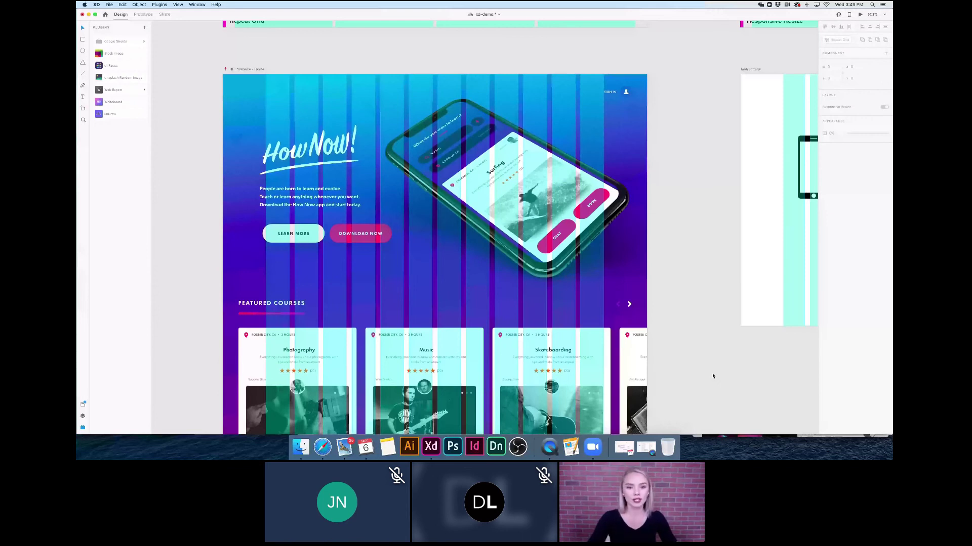
pyautogui.scroll(1, 712, 376)
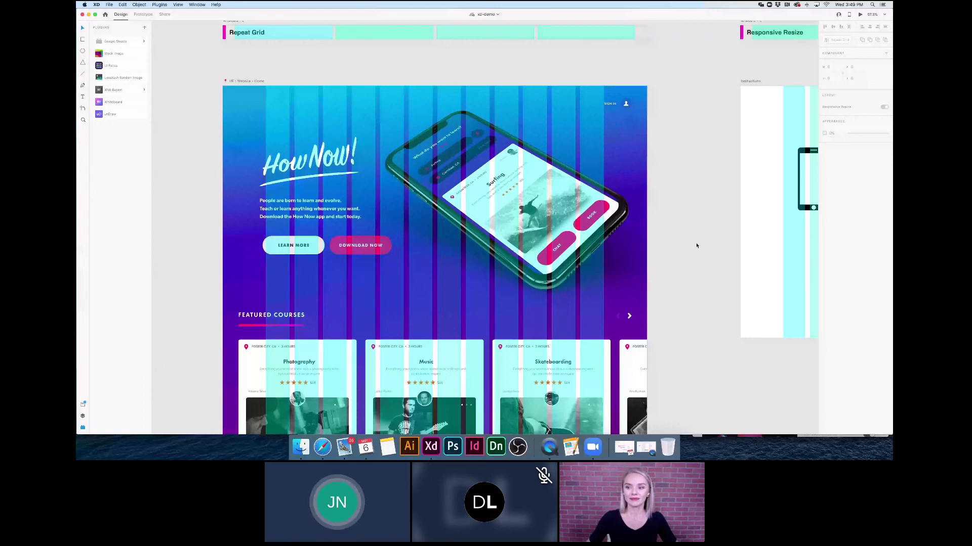
# Turn off the column layout grid shown across the artboards.
pyautogui.scroll(-1, 694, 256)
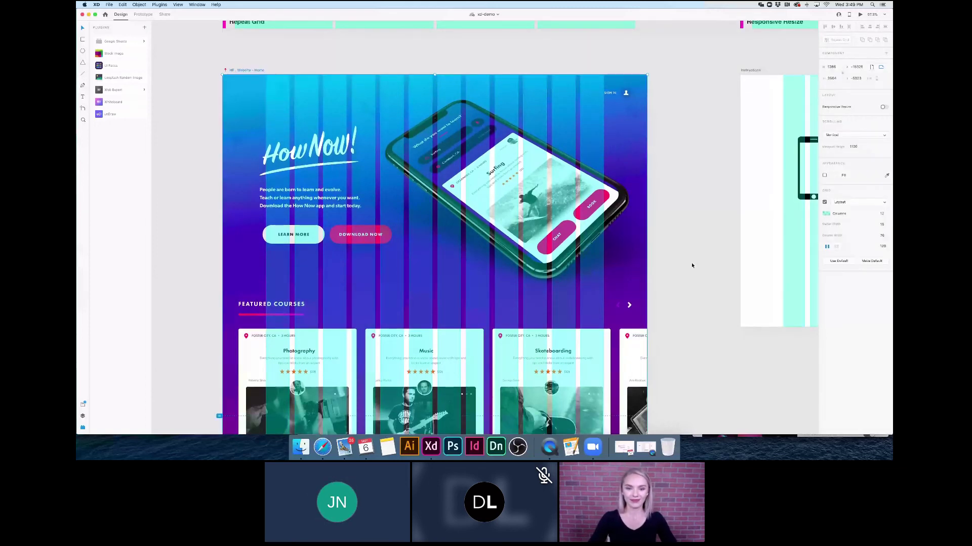
pyautogui.scroll(-2, 693, 265)
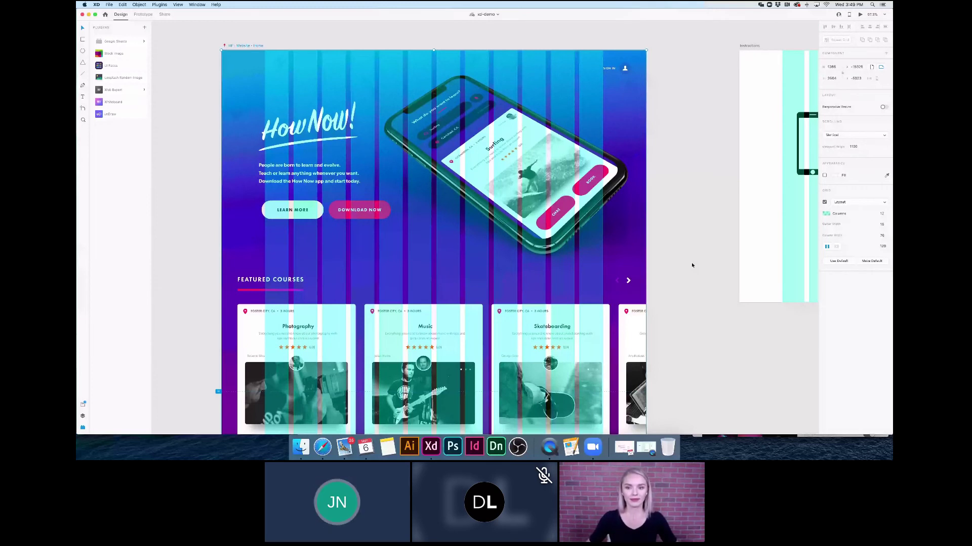
pyautogui.scroll(-2, 692, 265)
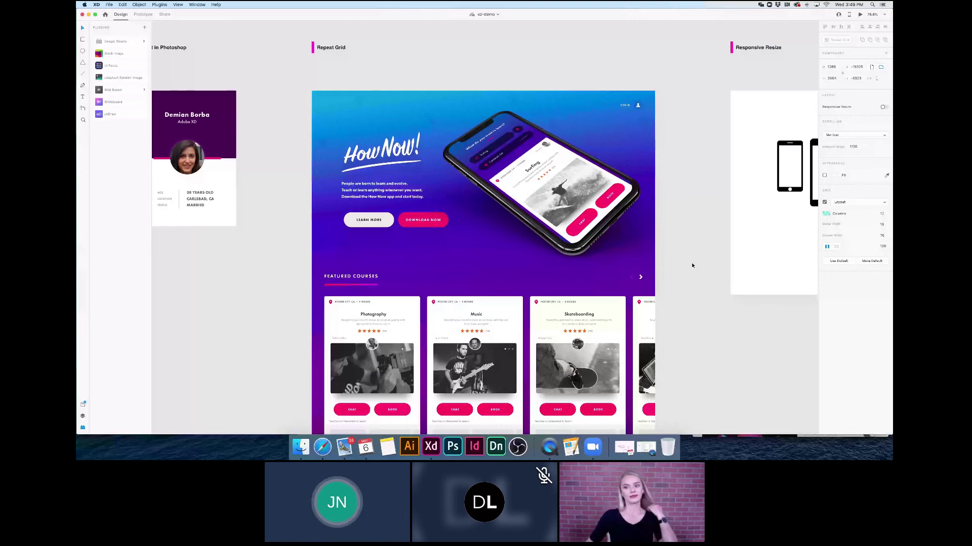
pyautogui.scroll(-5, 691, 262)
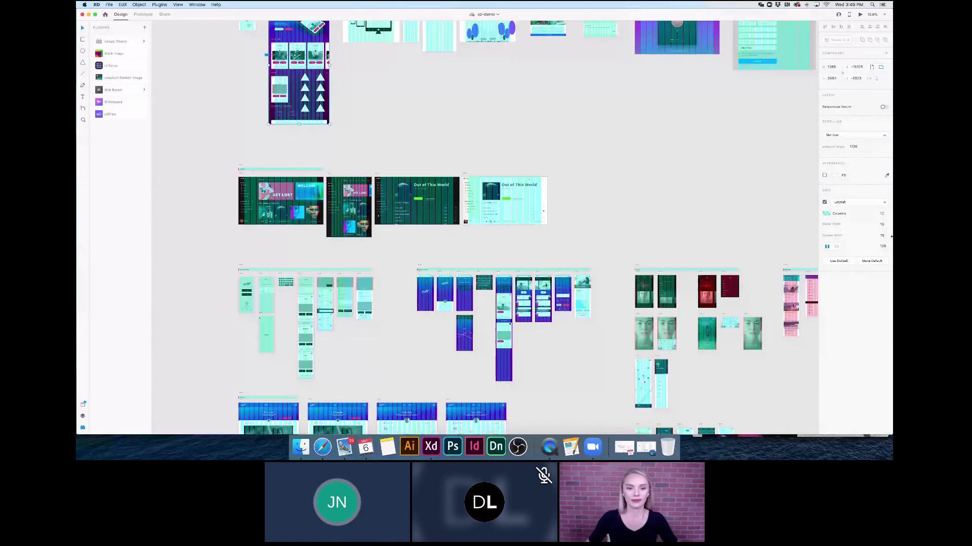
pyautogui.click(825, 202)
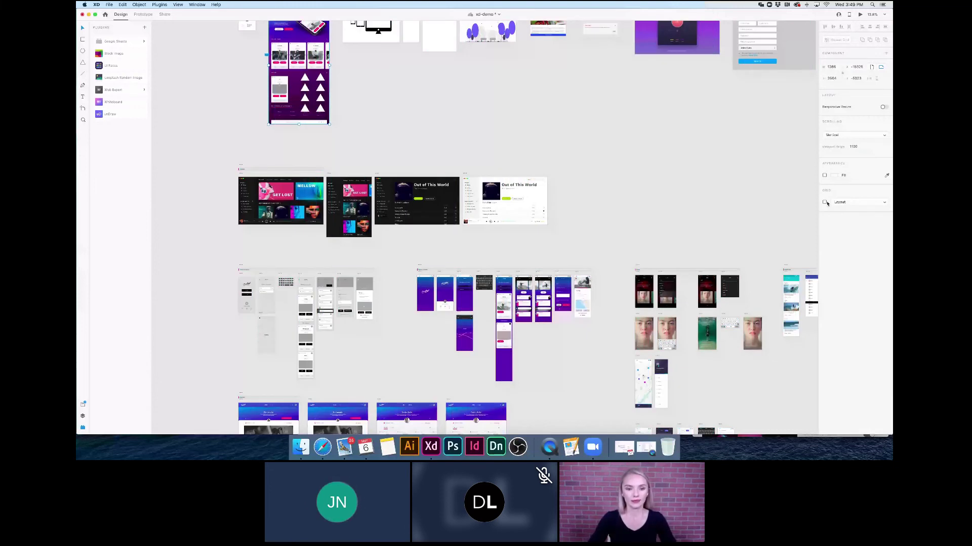
# Switch to Prototype mode and examine the interactions of the Reel Home artboard and its green film panel.
pyautogui.scroll(-3, 660, 212)
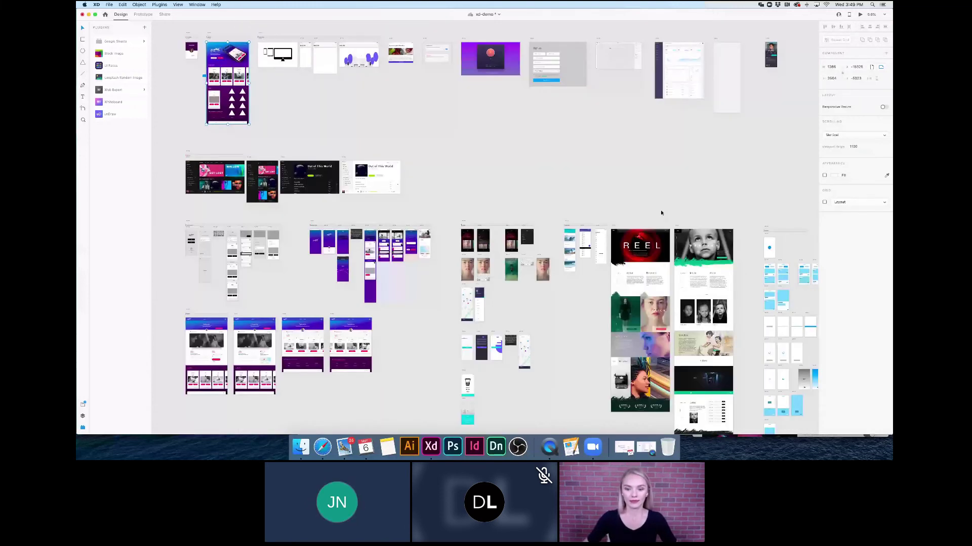
pyautogui.scroll(-3, 660, 213)
pyautogui.hscroll(3, 660, 213)
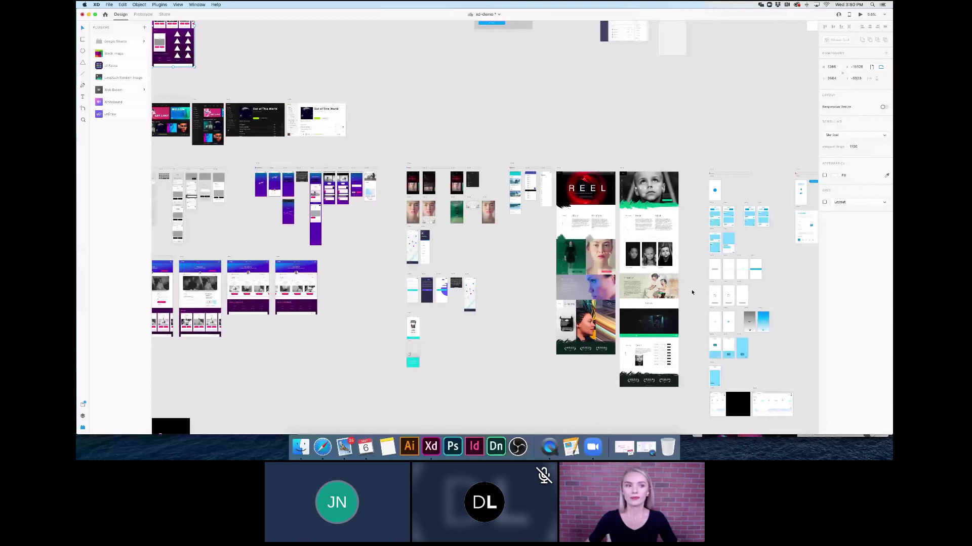
pyautogui.scroll(3, 692, 292)
pyautogui.click(143, 15)
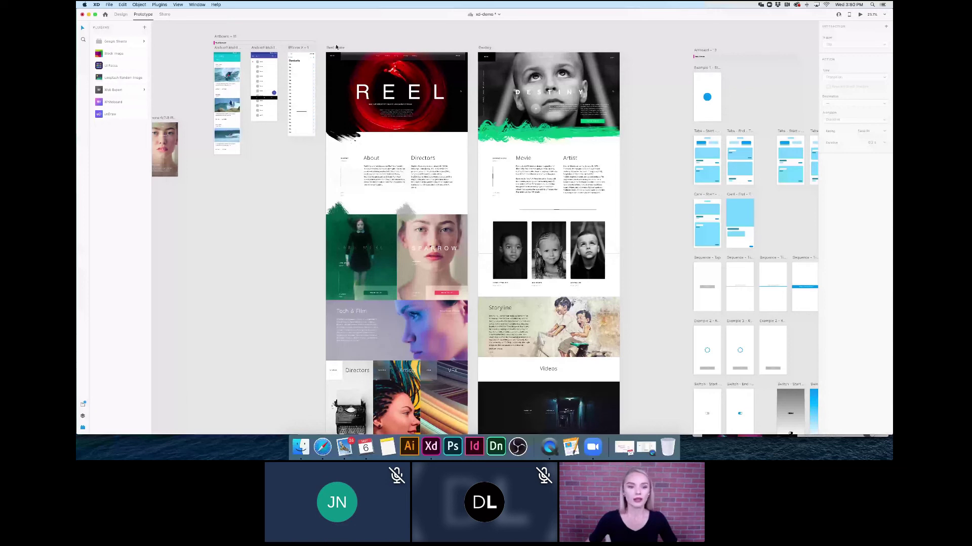
pyautogui.click(336, 47)
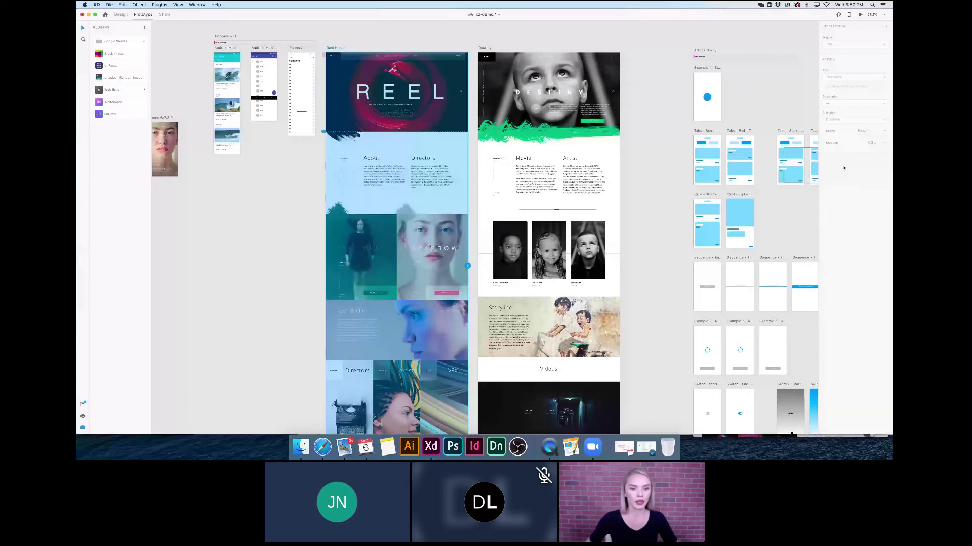
pyautogui.click(340, 233)
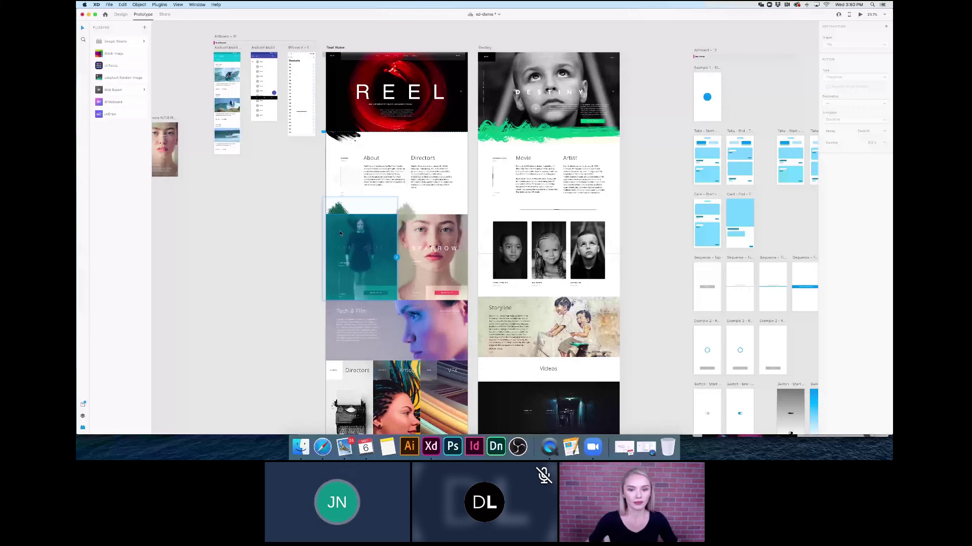
pyautogui.scroll(-2, 283, 276)
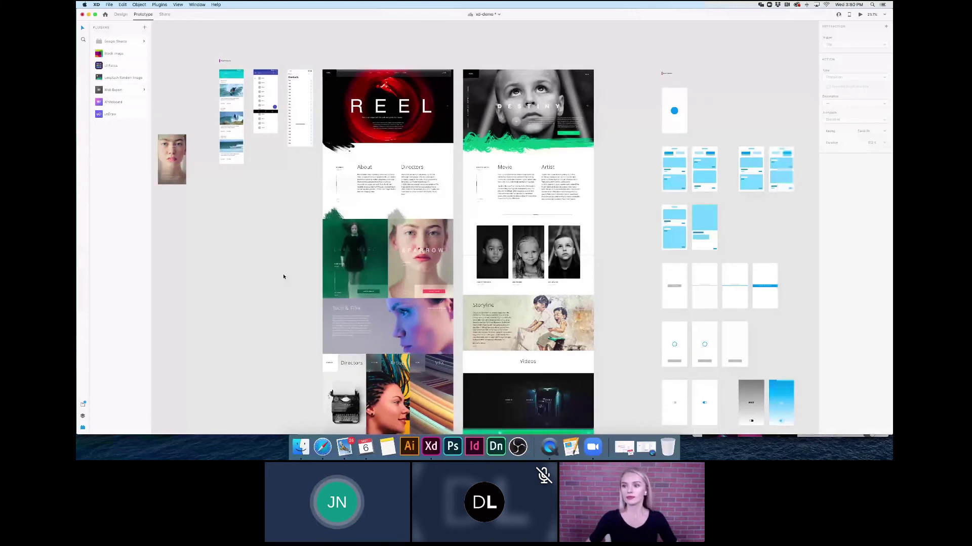
pyautogui.scroll(3, 283, 276)
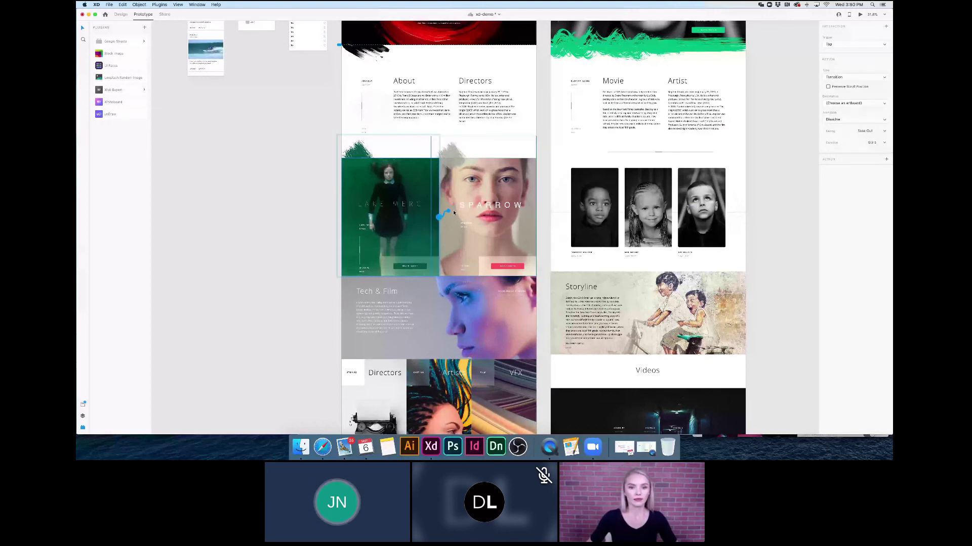
pyautogui.scroll(-8, 297, 214)
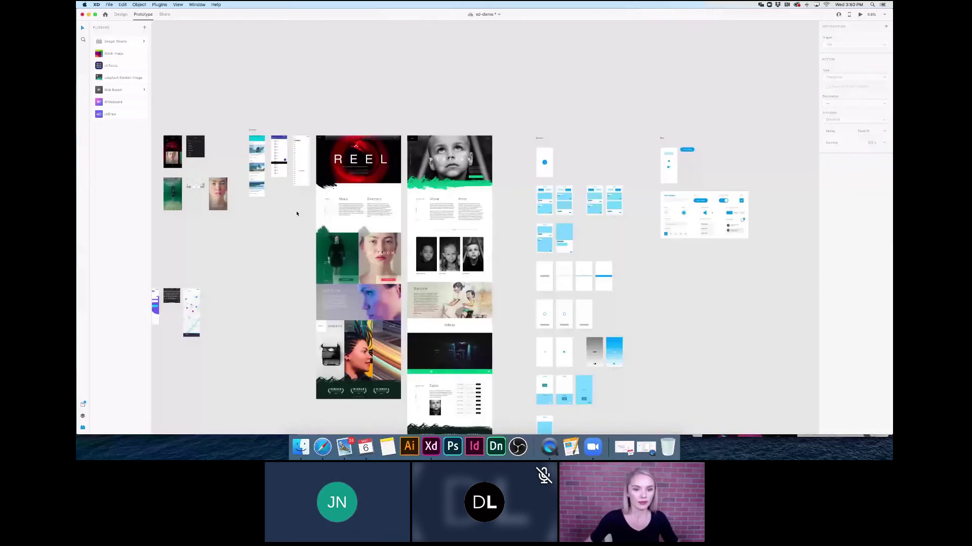
# Link the REEL title to the footer of its artboard with a tap-triggered Scroll To action and preview it.
pyautogui.click(394, 161)
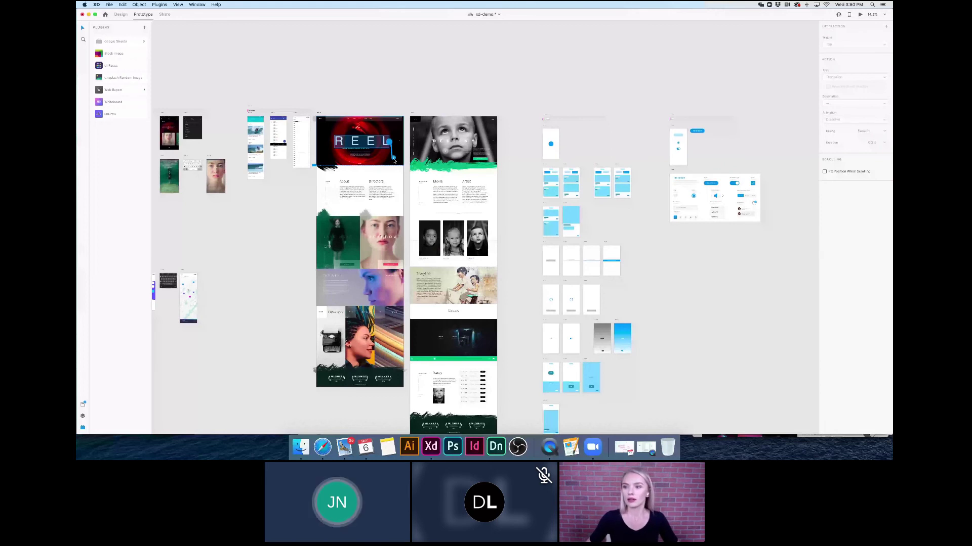
pyautogui.moveTo(395, 161); pyautogui.dragTo(373, 375)
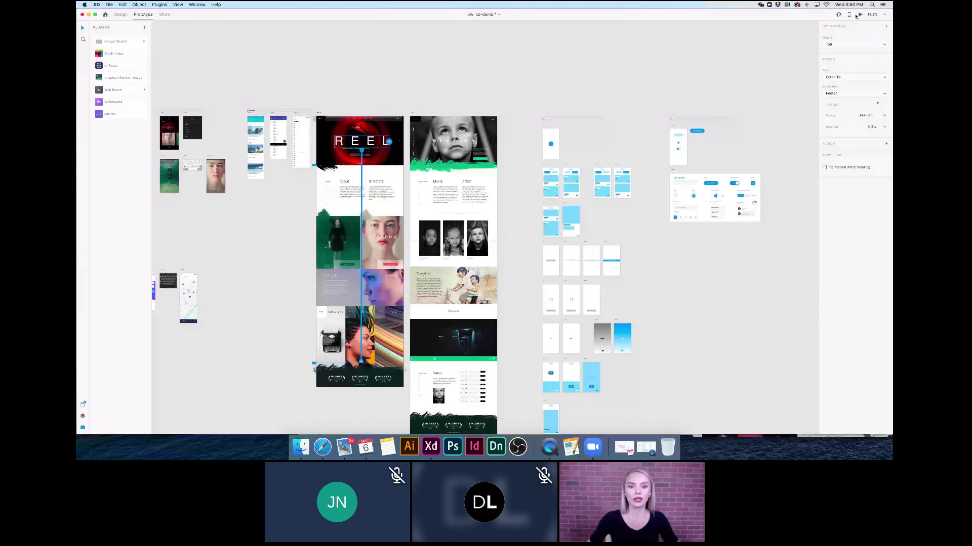
pyautogui.click(860, 15)
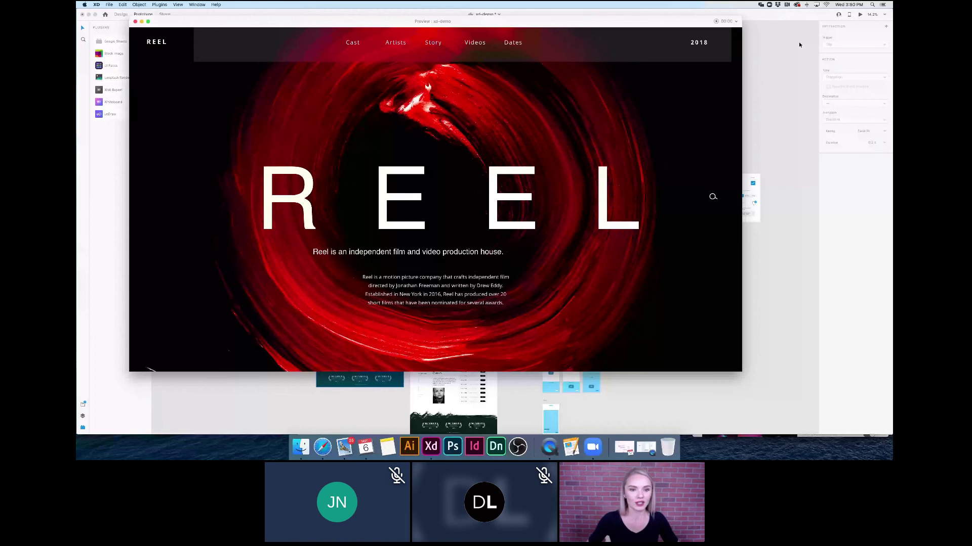
pyautogui.press('super+w')
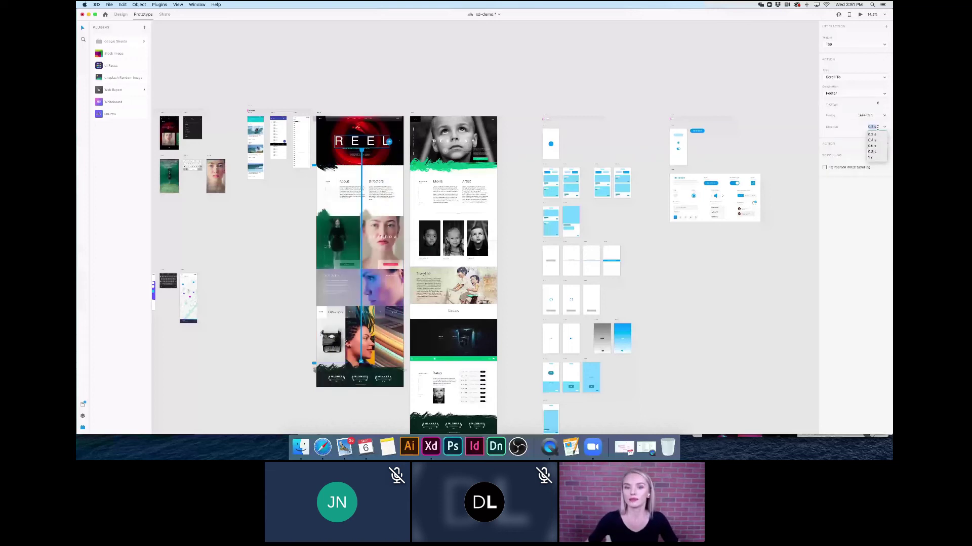
# Preview the Reel page again and test the scroll from the title down to the footer and back, then close the preview.
pyautogui.click(860, 15)
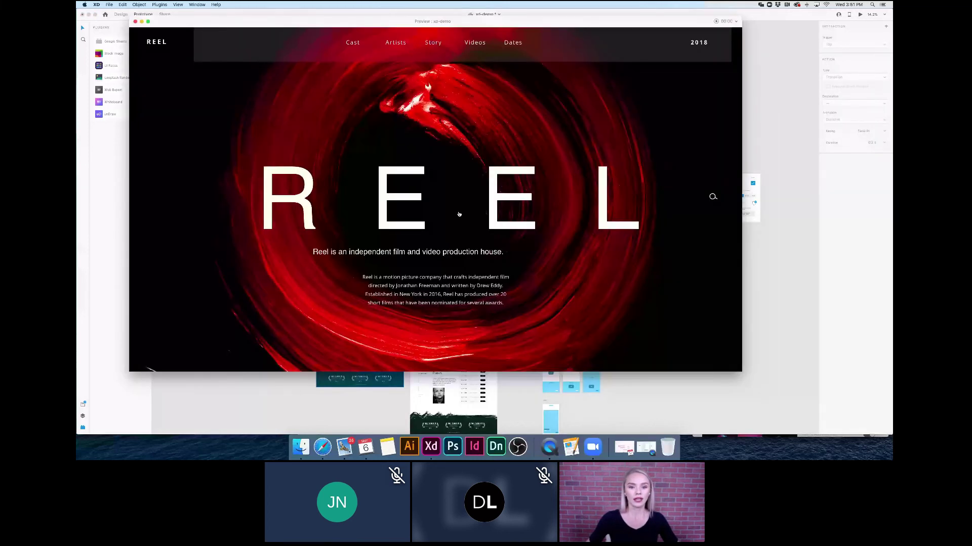
pyautogui.click(459, 214)
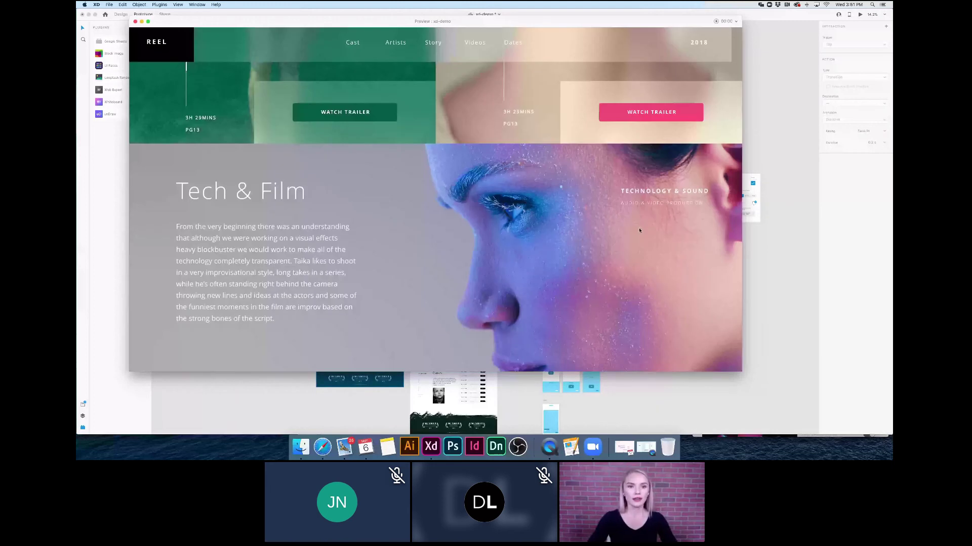
pyautogui.click(639, 231)
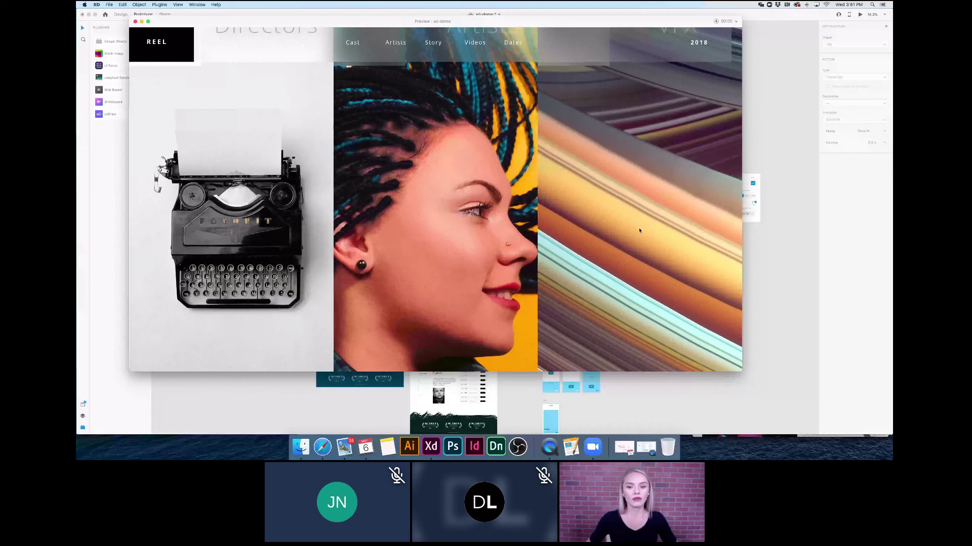
pyautogui.click(639, 231)
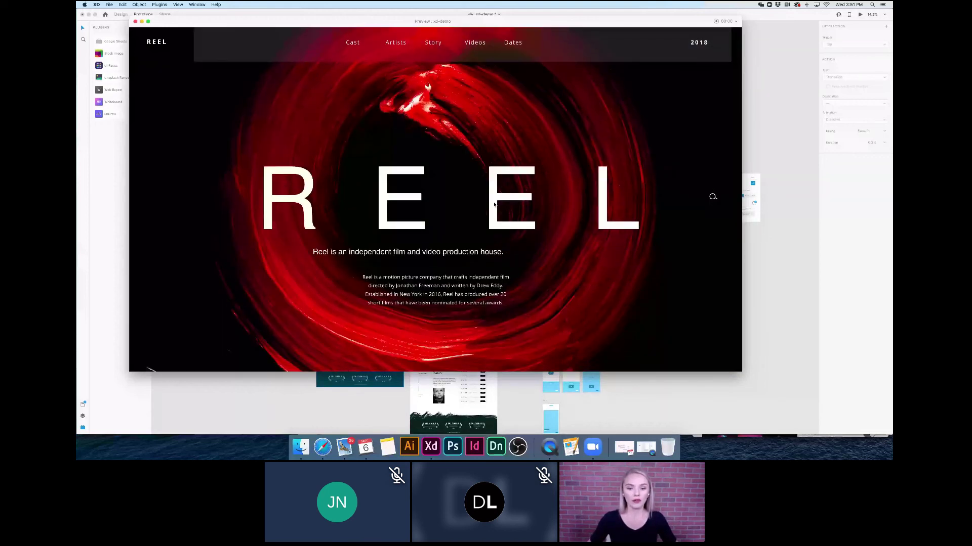
pyautogui.click(543, 252)
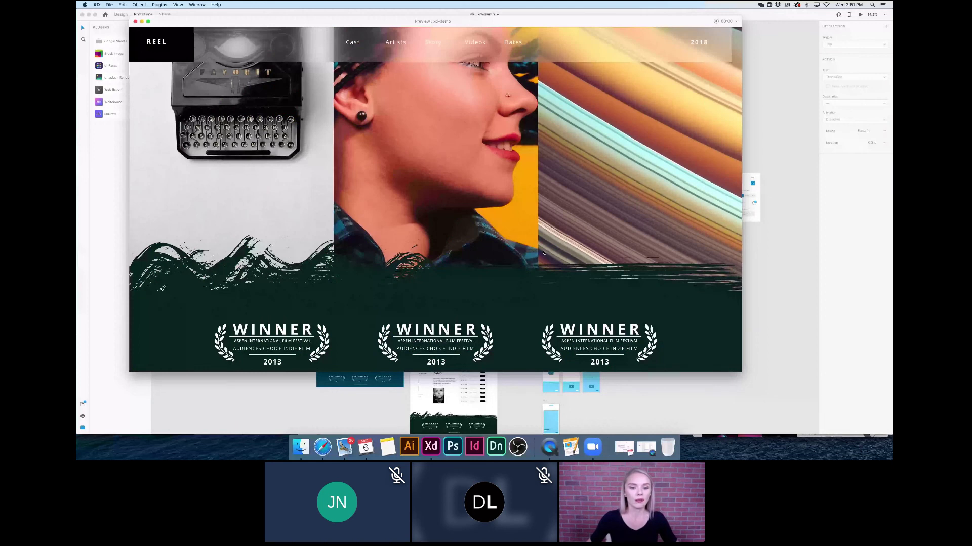
pyautogui.scroll(-2, 441, 344)
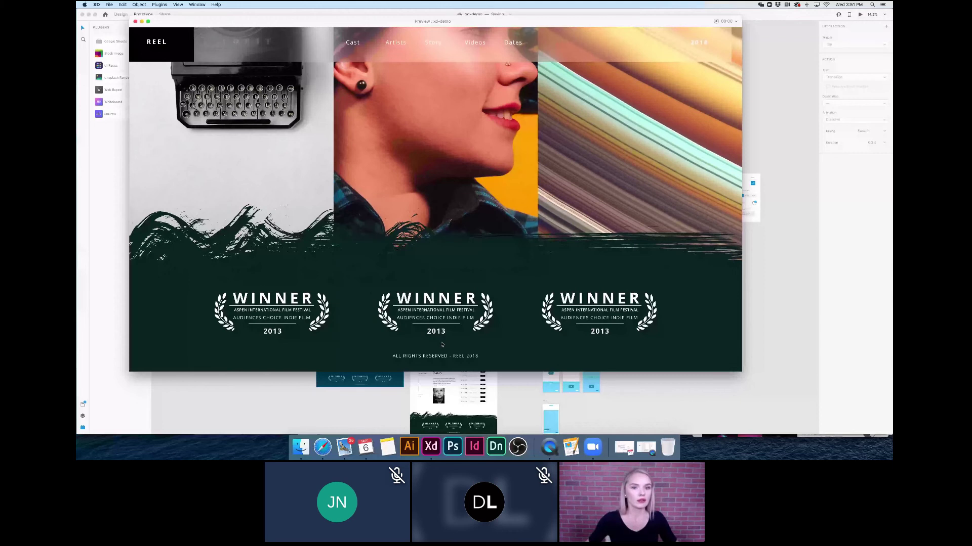
pyautogui.click(240, 61)
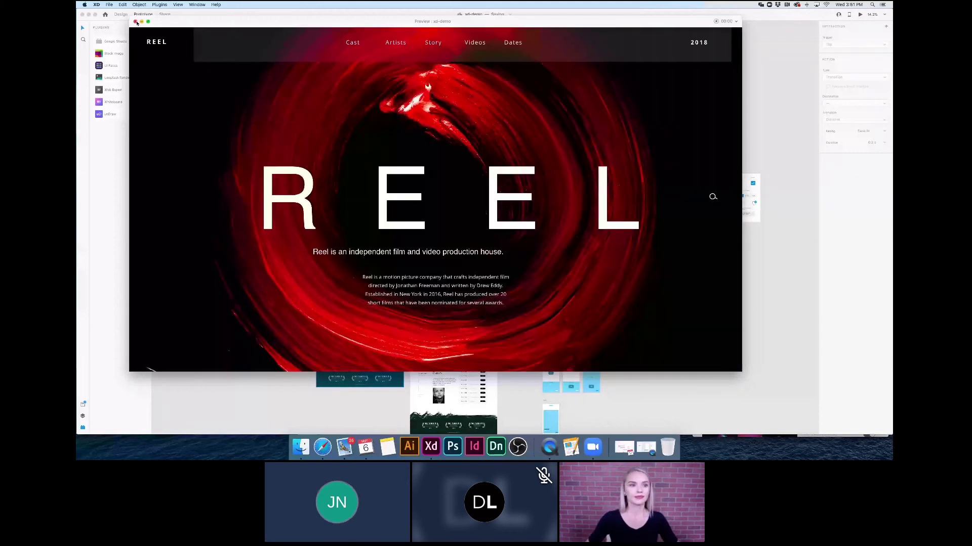
pyautogui.click(136, 22)
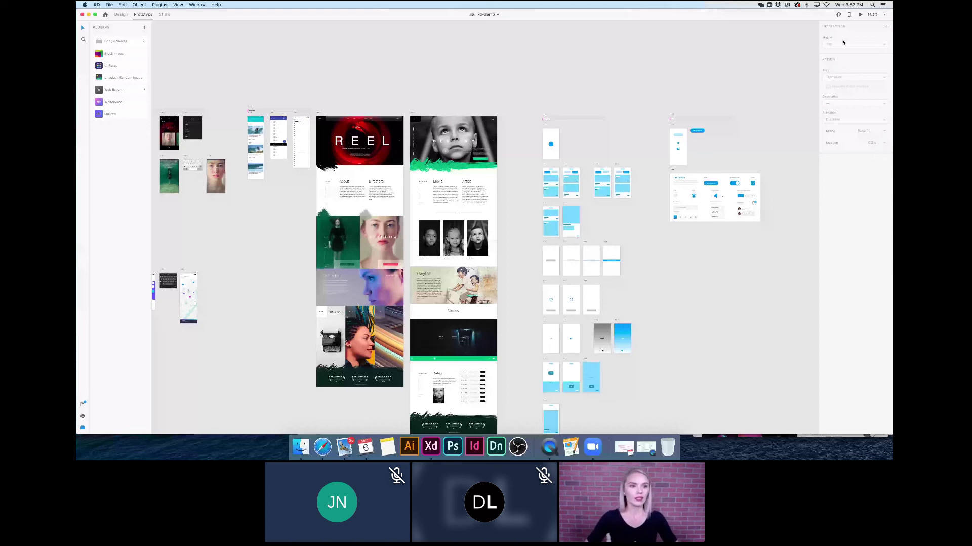
# Link the artboard with the narrow Overview dashboard to the full-width dashboard artboard with a tap-triggered Auto-Animate action.
pyautogui.scroll(-3, 732, 239)
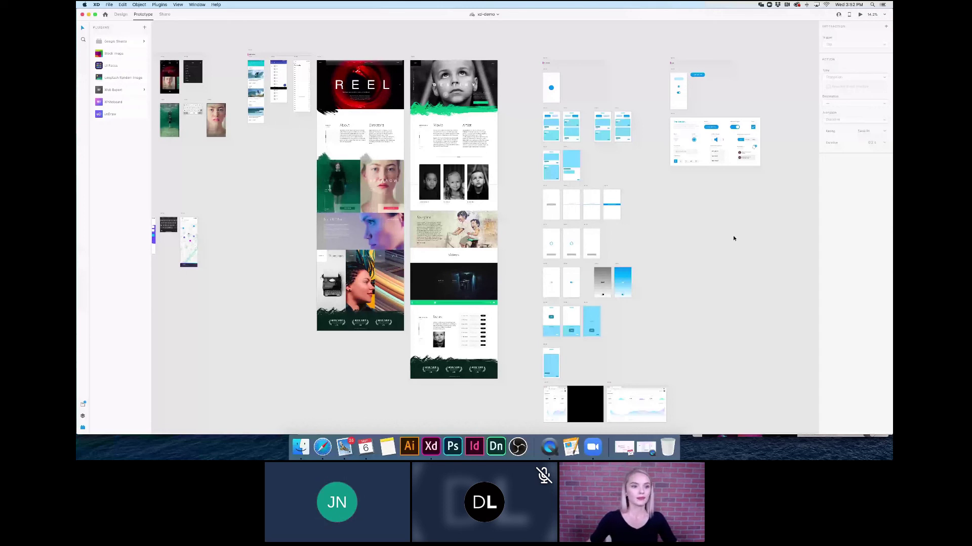
pyautogui.hscroll(-5, 733, 238)
pyautogui.scroll(1, 733, 238)
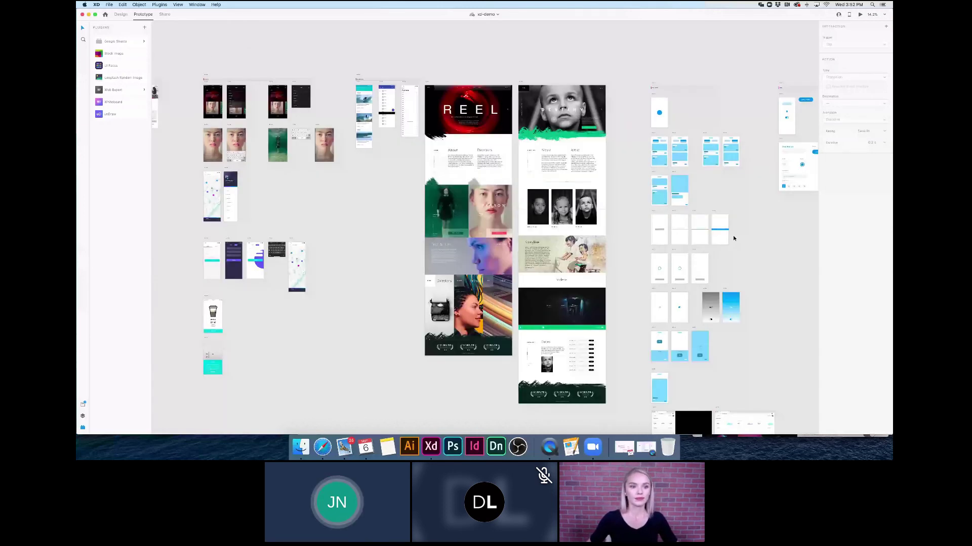
pyautogui.scroll(2, 733, 239)
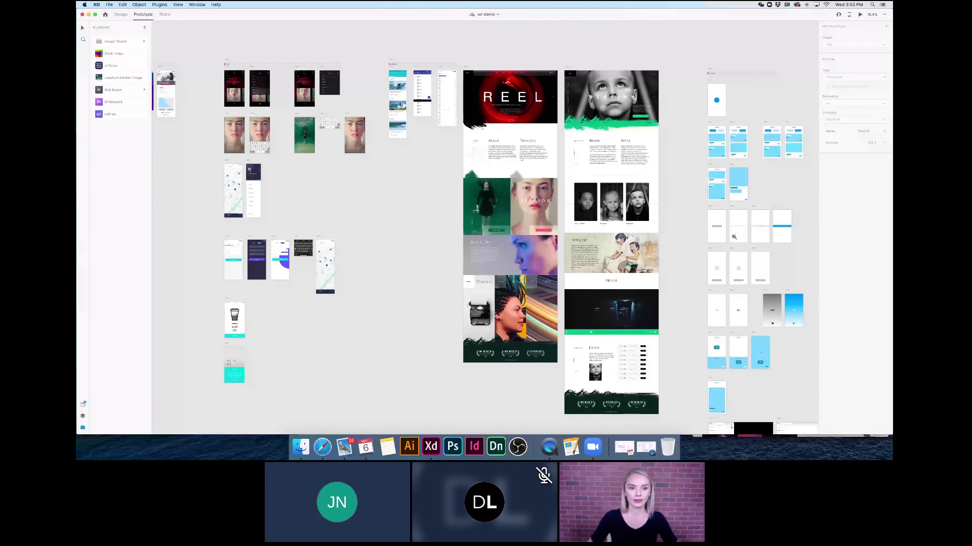
pyautogui.scroll(-4, 734, 237)
pyautogui.scroll(3, 734, 237)
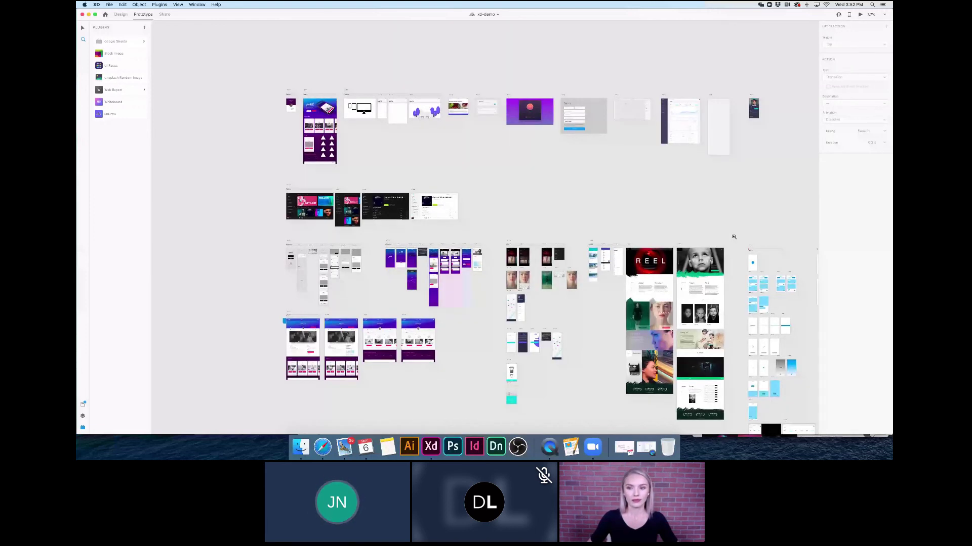
pyautogui.scroll(-5, 734, 237)
pyautogui.hscroll(5, 734, 237)
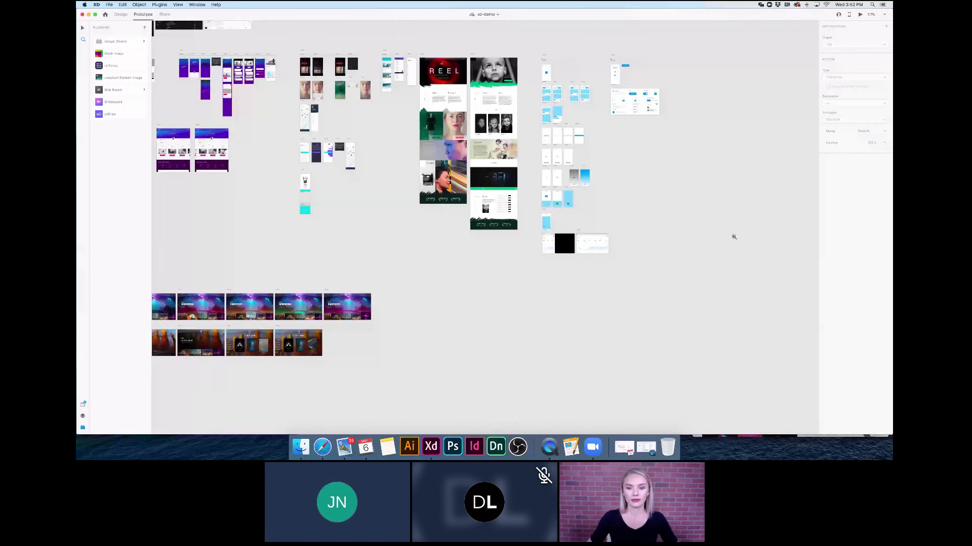
pyautogui.scroll(1, 734, 237)
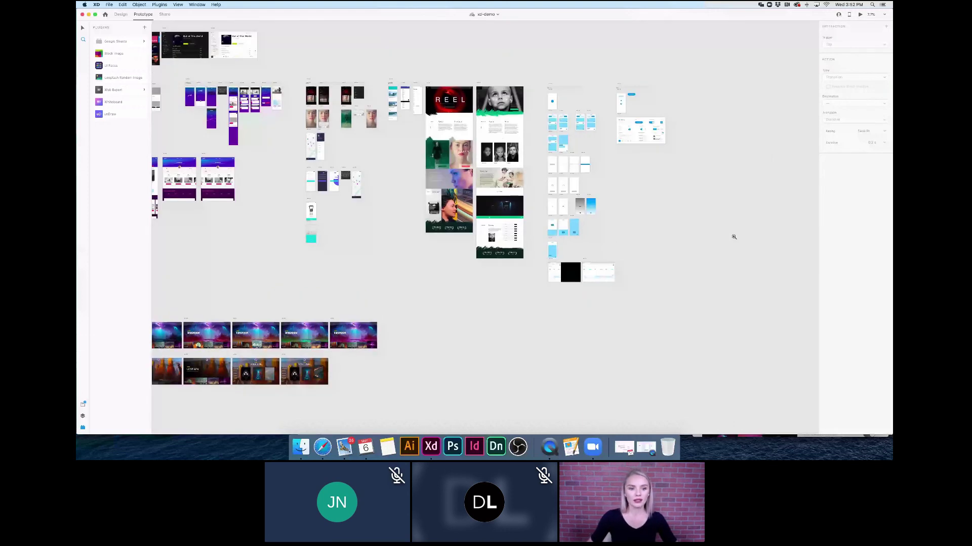
pyautogui.scroll(5, 660, 288)
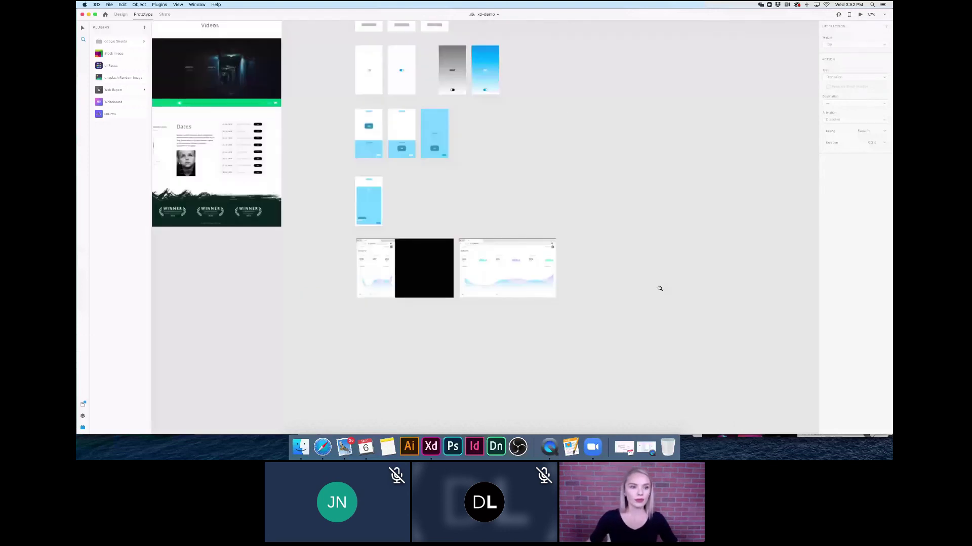
pyautogui.scroll(5, 660, 288)
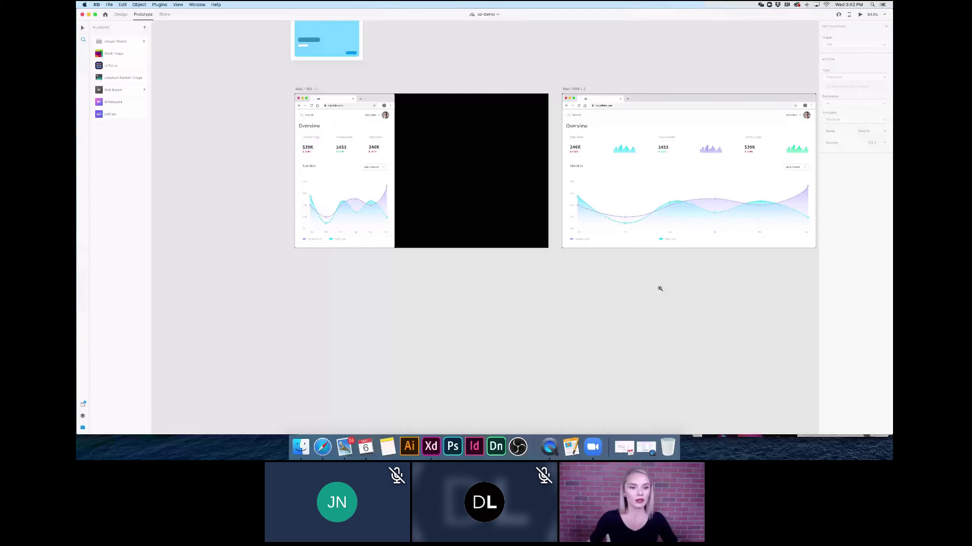
pyautogui.hscroll(3, 660, 288)
pyautogui.scroll(1, 659, 288)
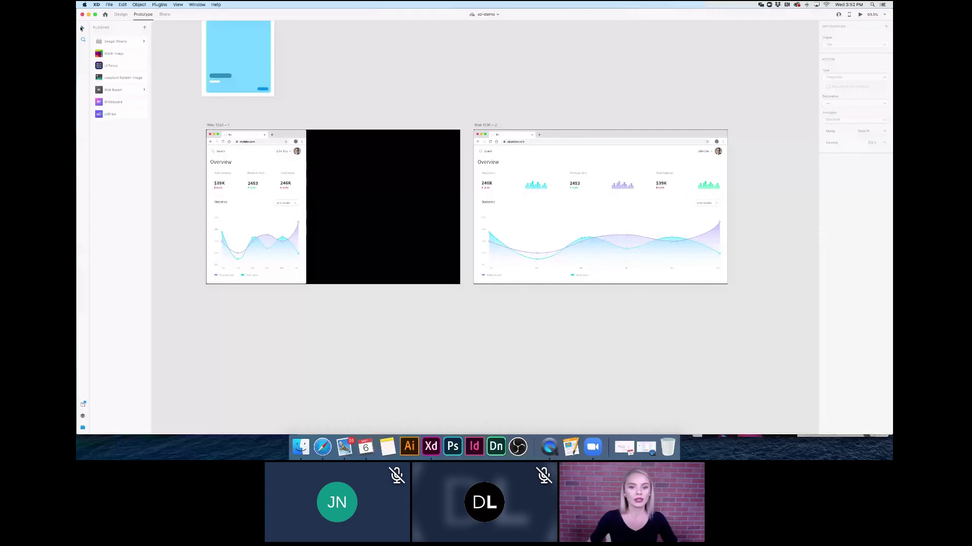
pyautogui.click(266, 231)
pyautogui.moveTo(460, 201); pyautogui.dragTo(471, 209)
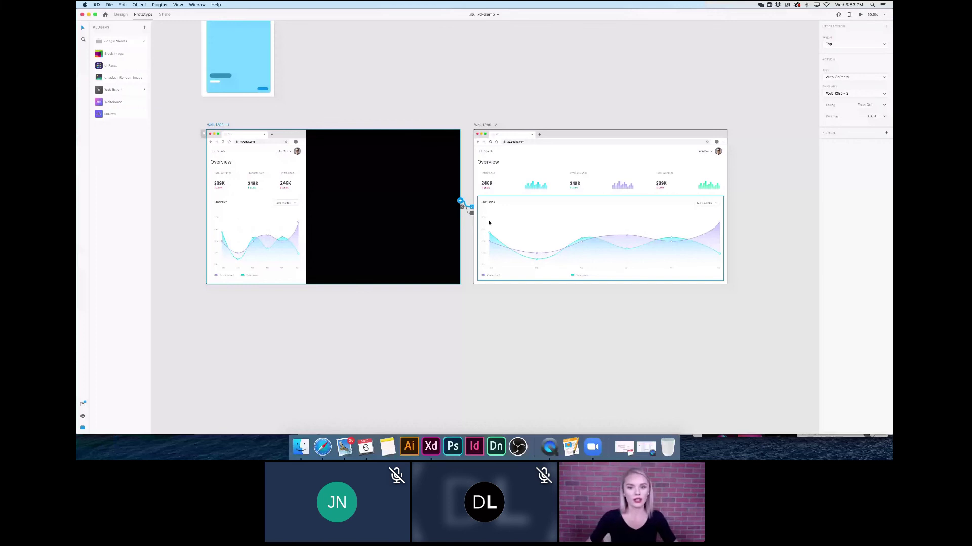
# Replace the link from the narrow to the full-width Overview dashboard artboard with a new one triggered by Time.
pyautogui.click(478, 224)
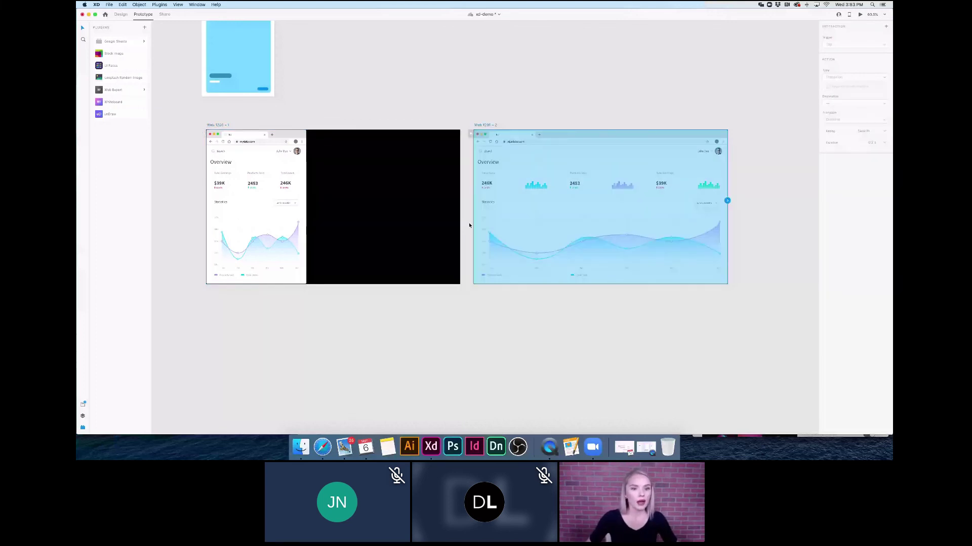
pyautogui.click(194, 125)
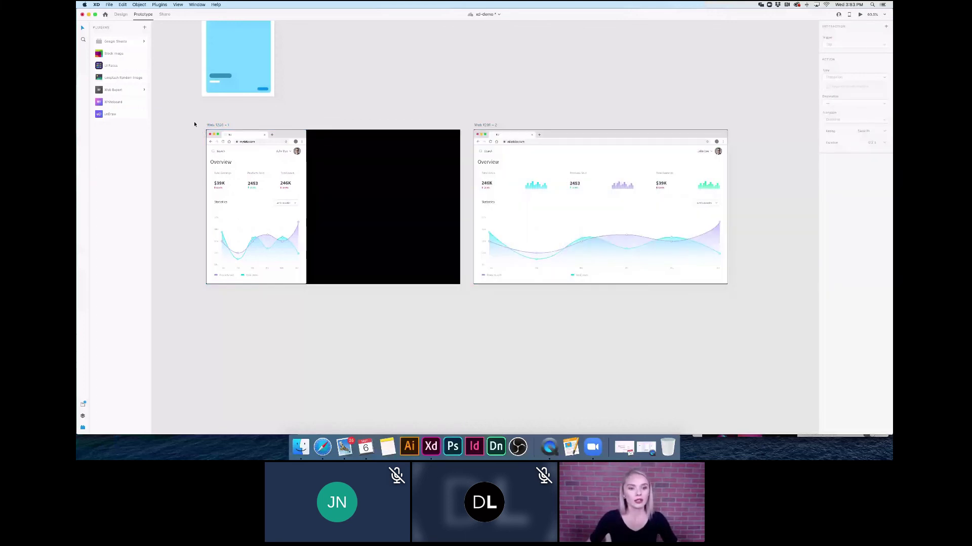
pyautogui.click(454, 206)
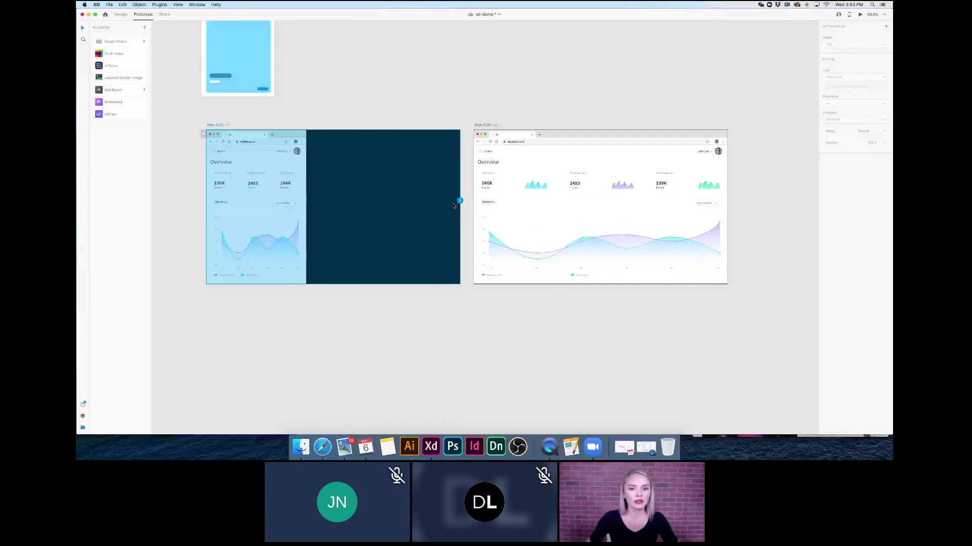
pyautogui.scroll(2, 454, 205)
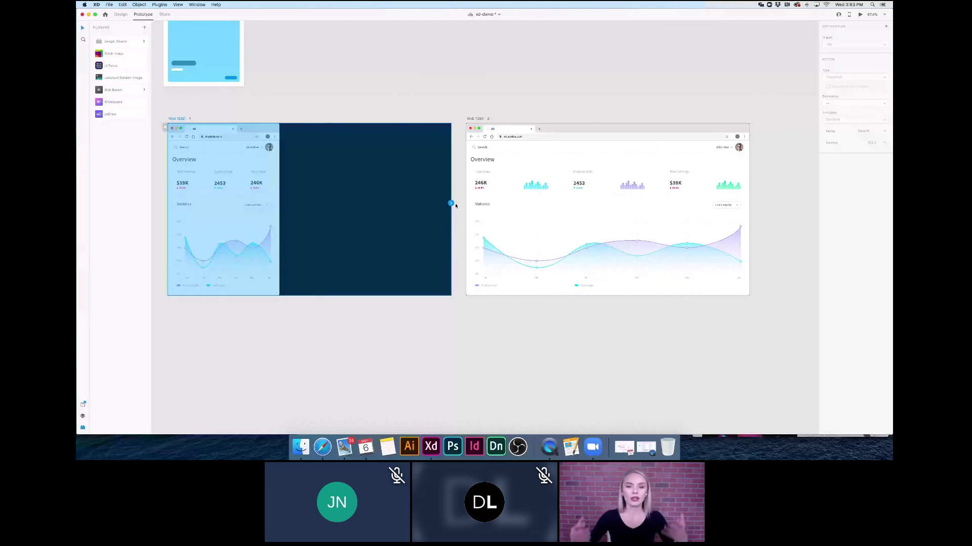
pyautogui.moveTo(451, 204); pyautogui.dragTo(478, 205)
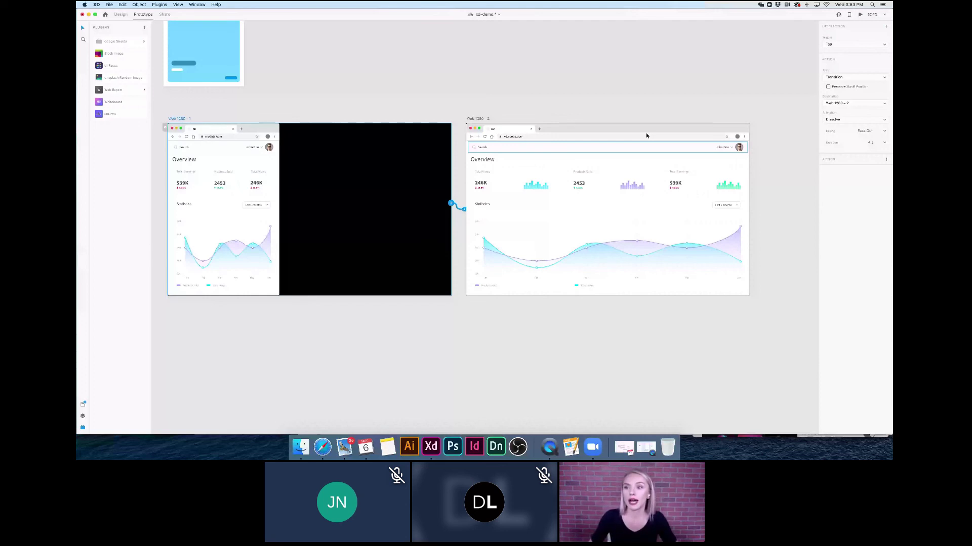
pyautogui.click(852, 45)
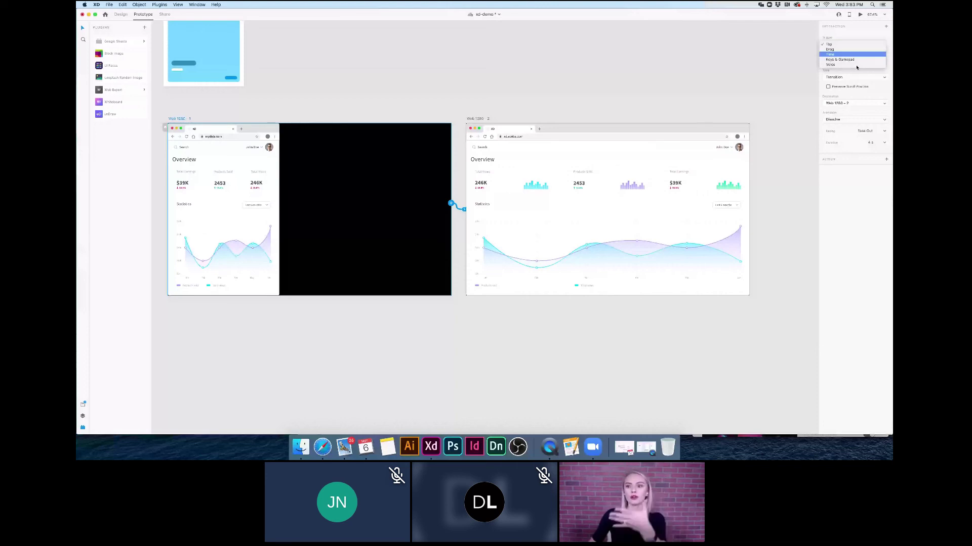
pyautogui.press('Return')
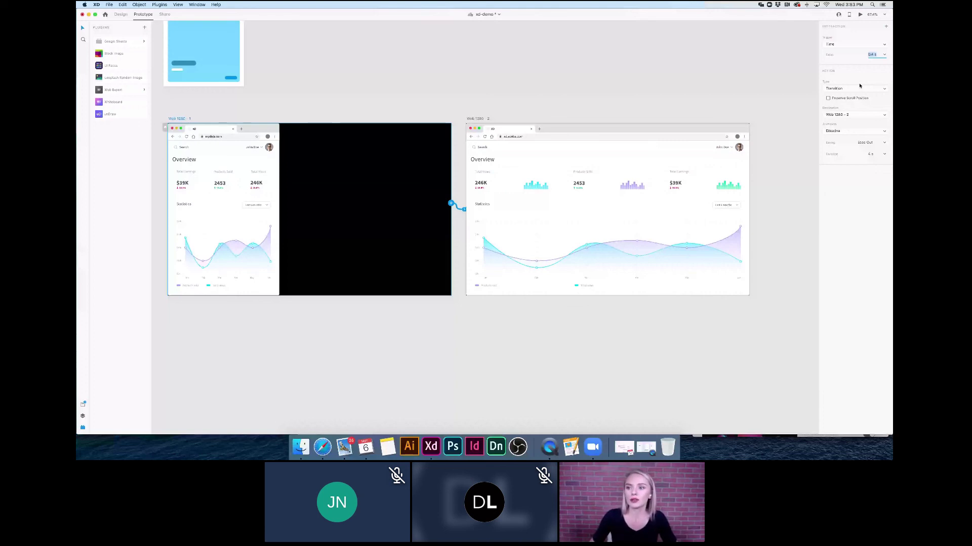
# Set the timed link's action to Auto-Animate with Ease In-Out easing and a duration of 1 s.
pyautogui.click(860, 87)
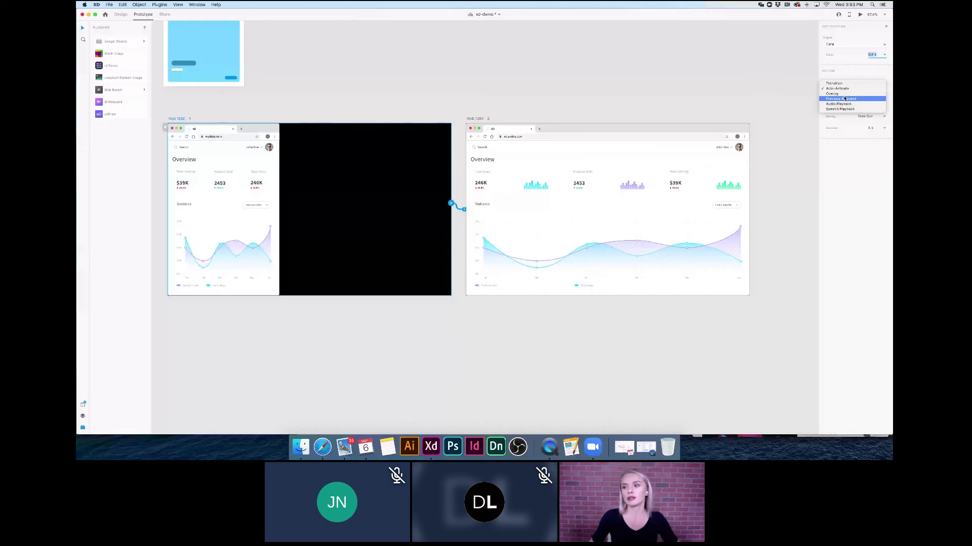
pyautogui.click(844, 99)
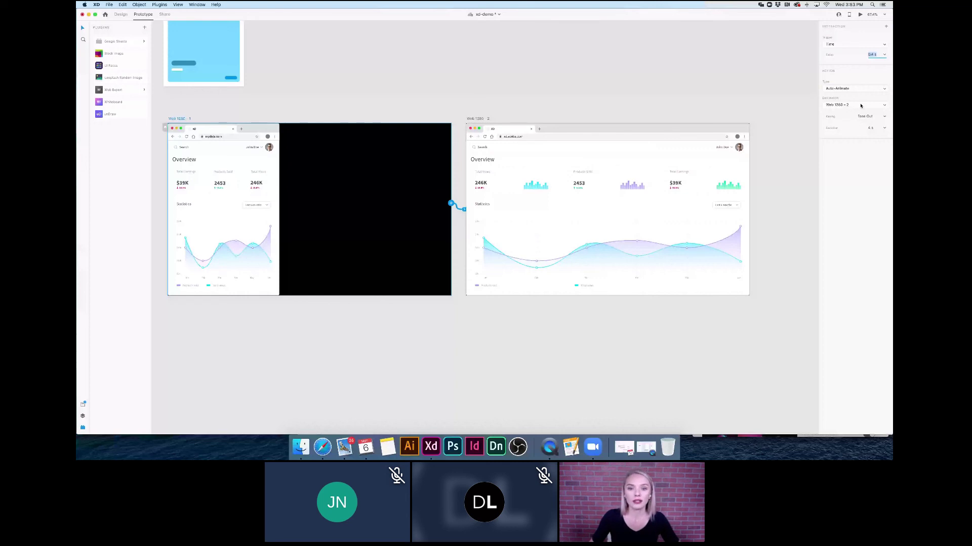
pyautogui.press('Tab')
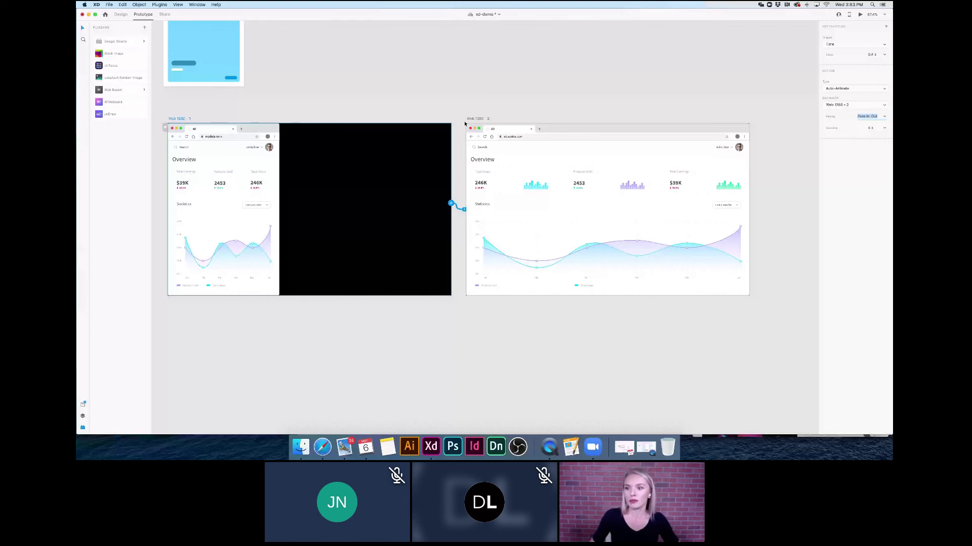
pyautogui.click(885, 128)
pyautogui.click(873, 159)
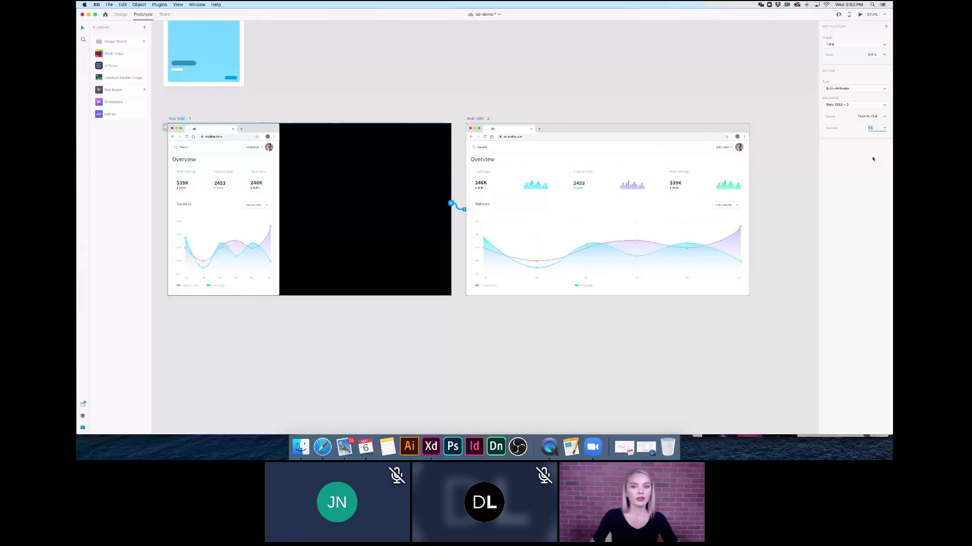
# Preview the timed dashboard animation twice and close the preview each time.
pyautogui.click(860, 15)
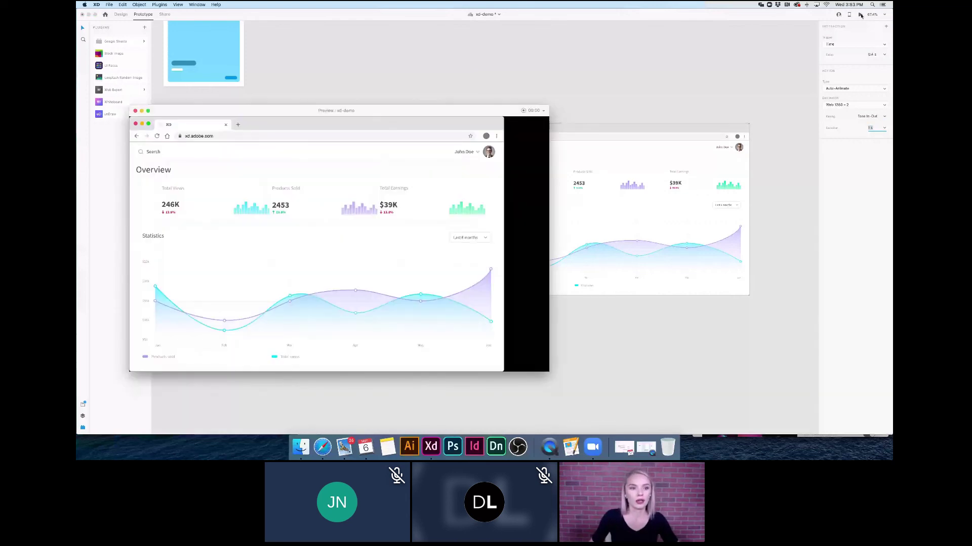
pyautogui.click(452, 93)
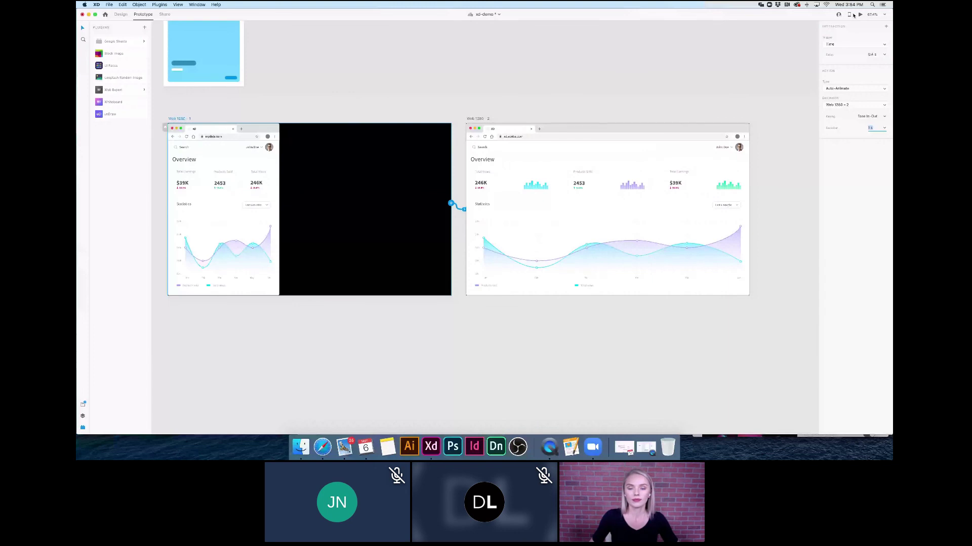
pyautogui.click(860, 15)
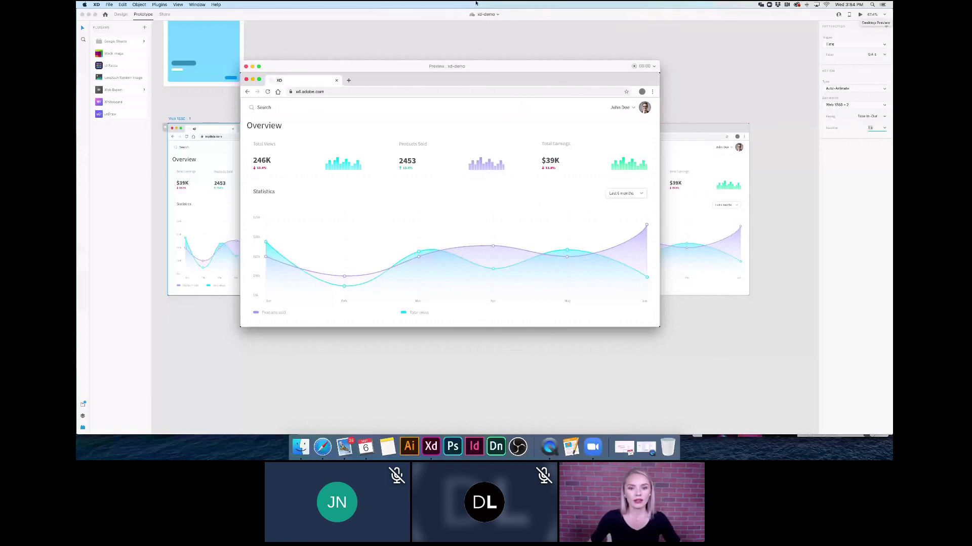
pyautogui.press('super+w')
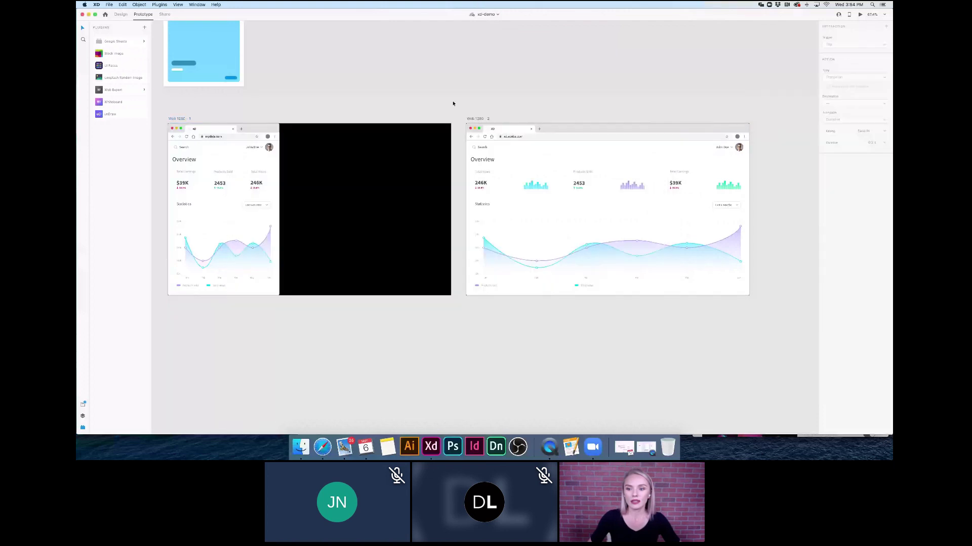
# Try to add a tap-triggered Transition from the full-width dashboard artboard without choosing a destination.
pyautogui.hscroll(3, 609, 226)
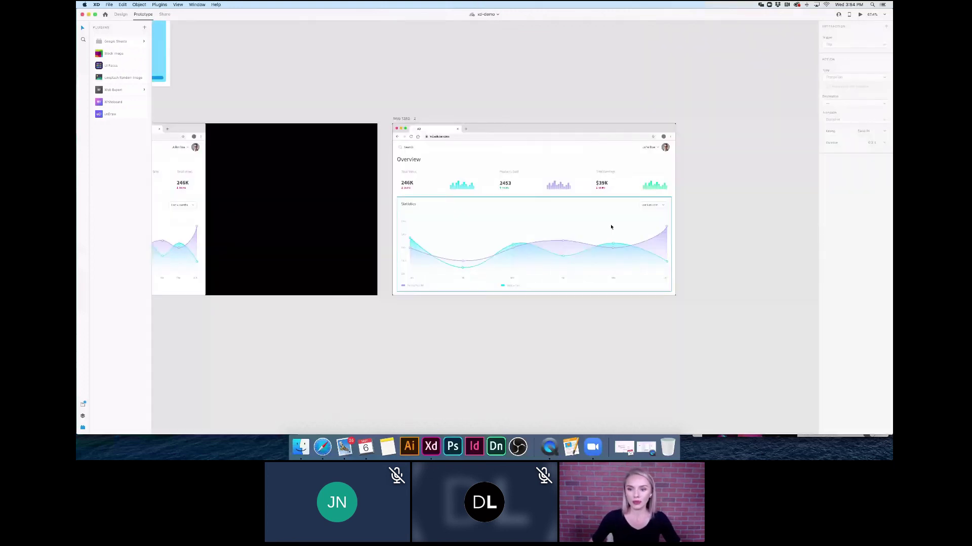
pyautogui.click(675, 217)
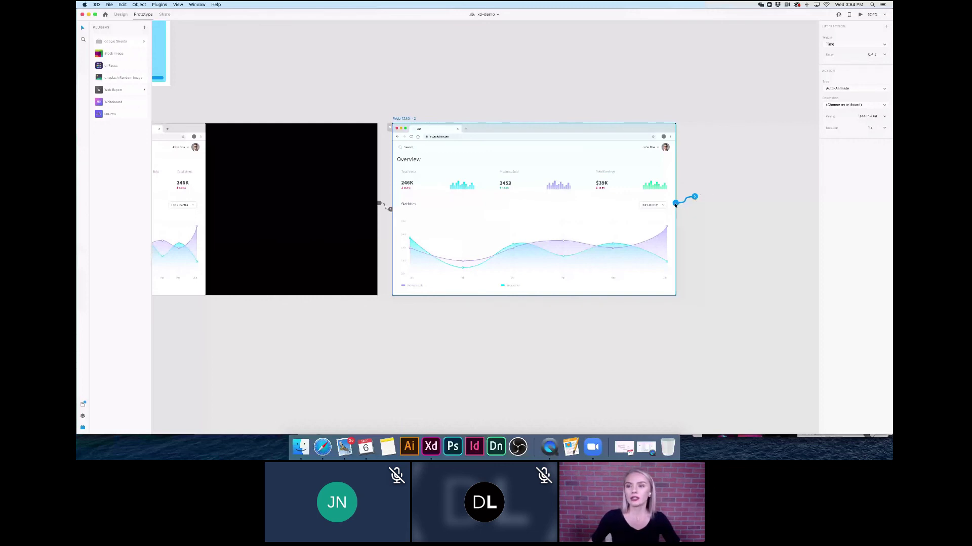
pyautogui.click(842, 45)
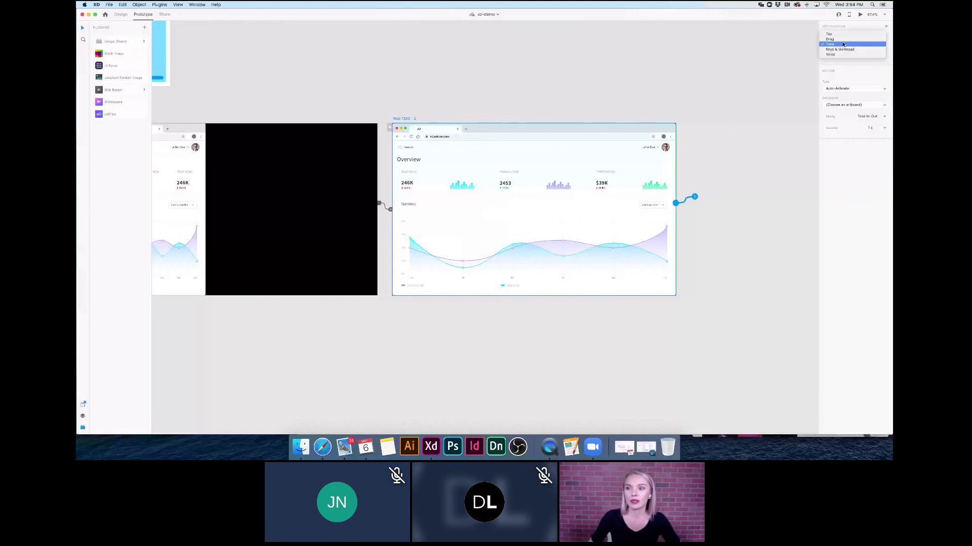
pyautogui.click(830, 34)
pyautogui.click(855, 77)
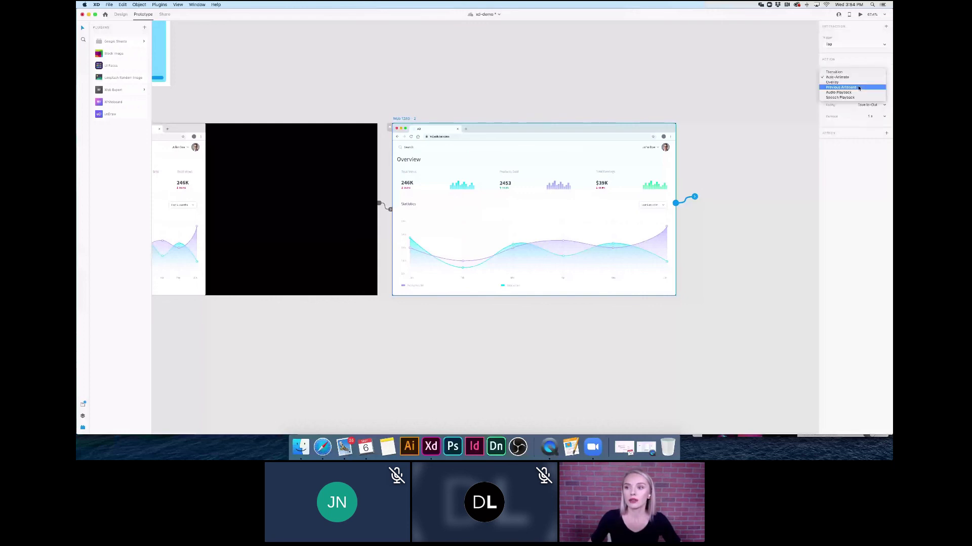
pyautogui.click(862, 186)
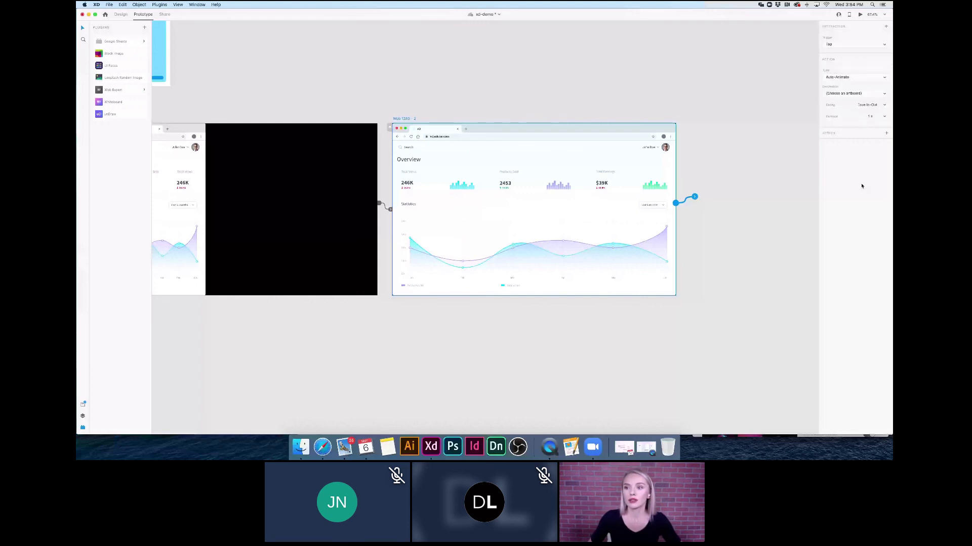
pyautogui.click(878, 78)
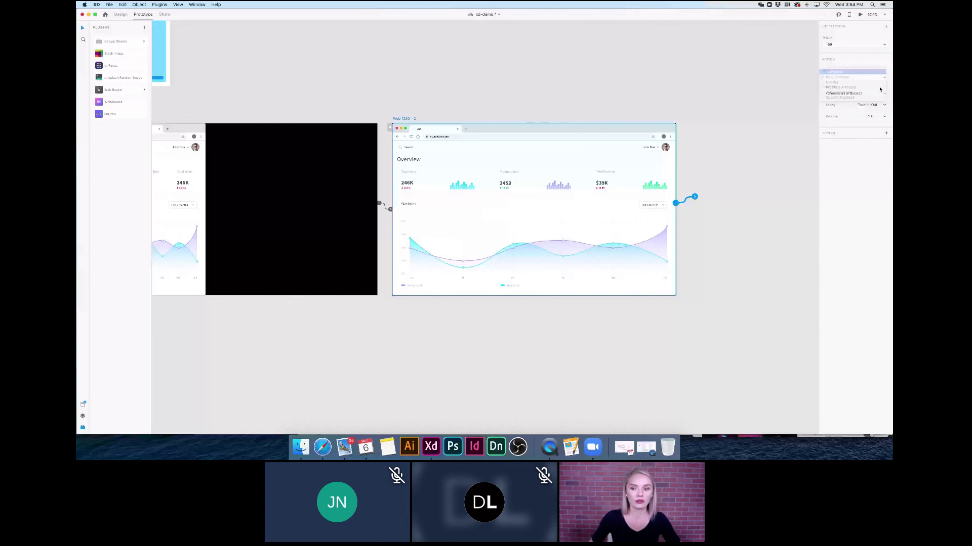
pyautogui.click(879, 91)
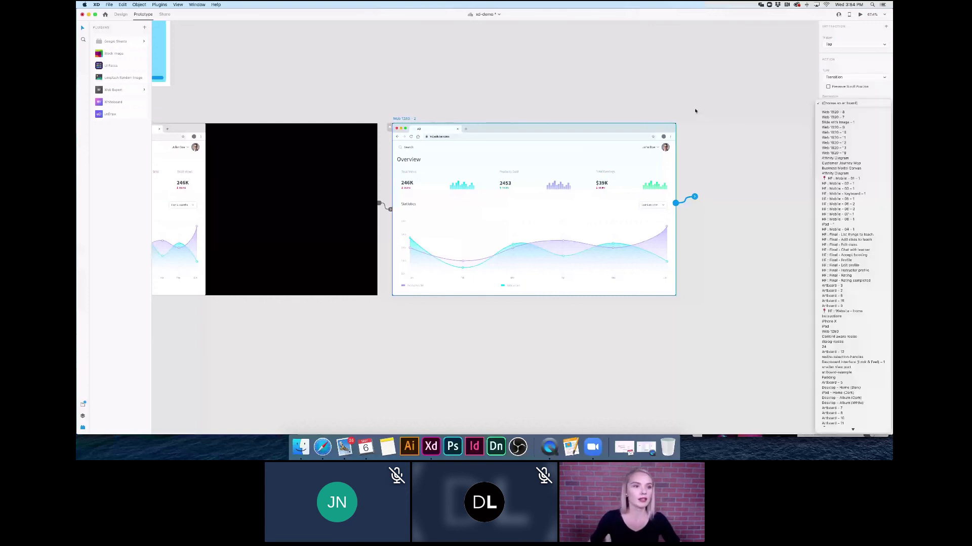
pyautogui.click(360, 94)
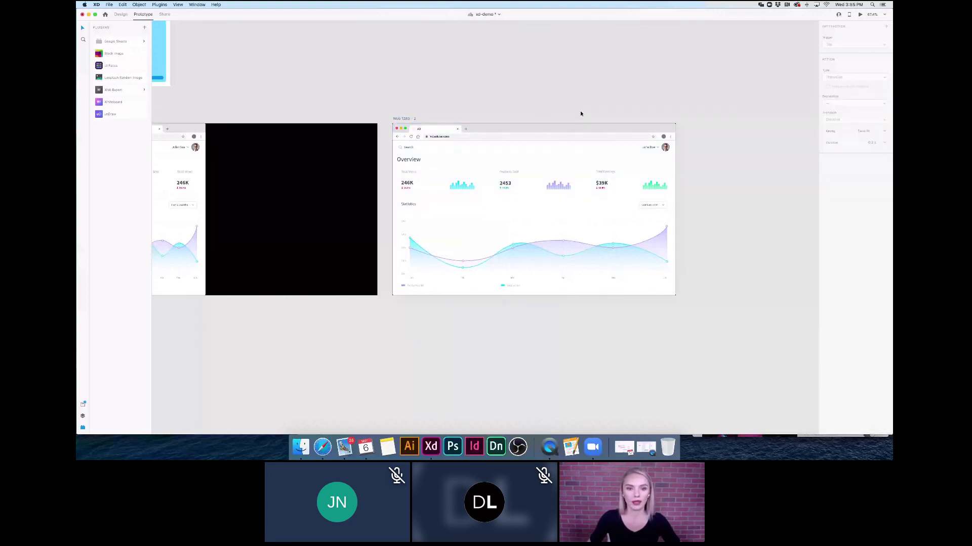
# Try to start a Transition from the full-width dashboard's content and examine the available animation options.
pyautogui.press('super+1')
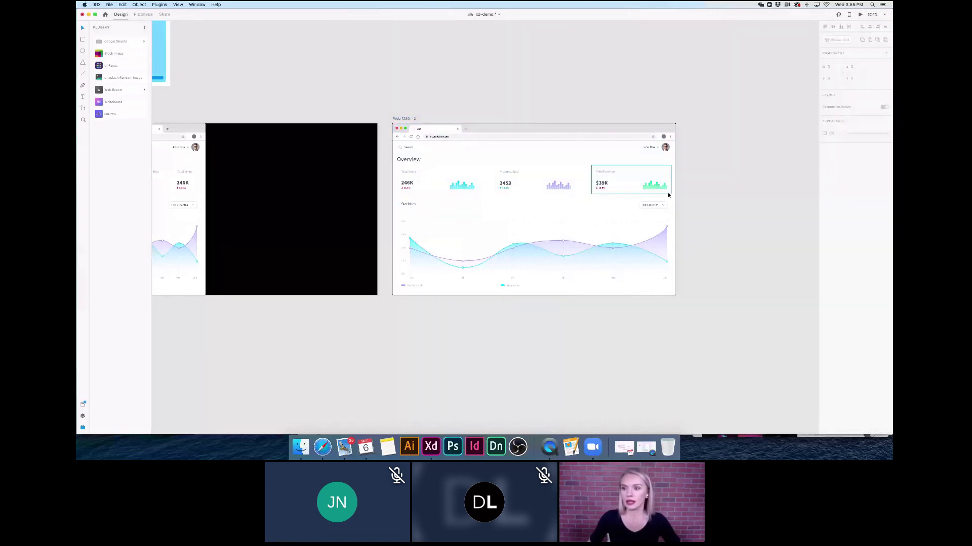
pyautogui.click(402, 120)
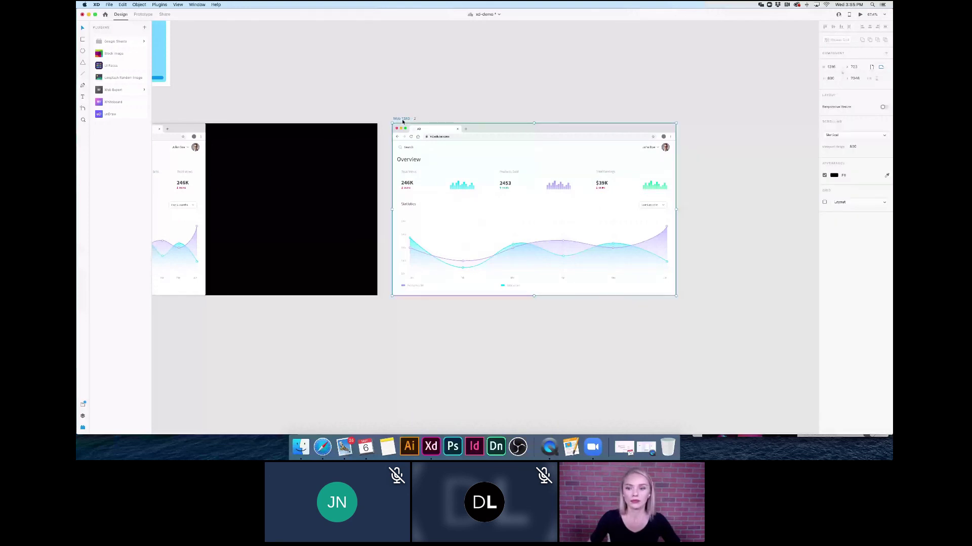
pyautogui.press('super+2')
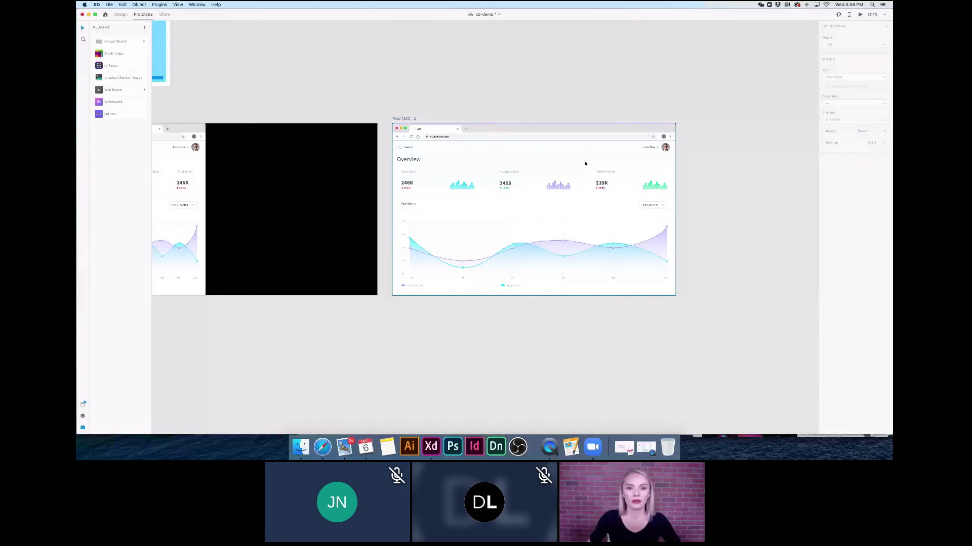
pyautogui.click(397, 124)
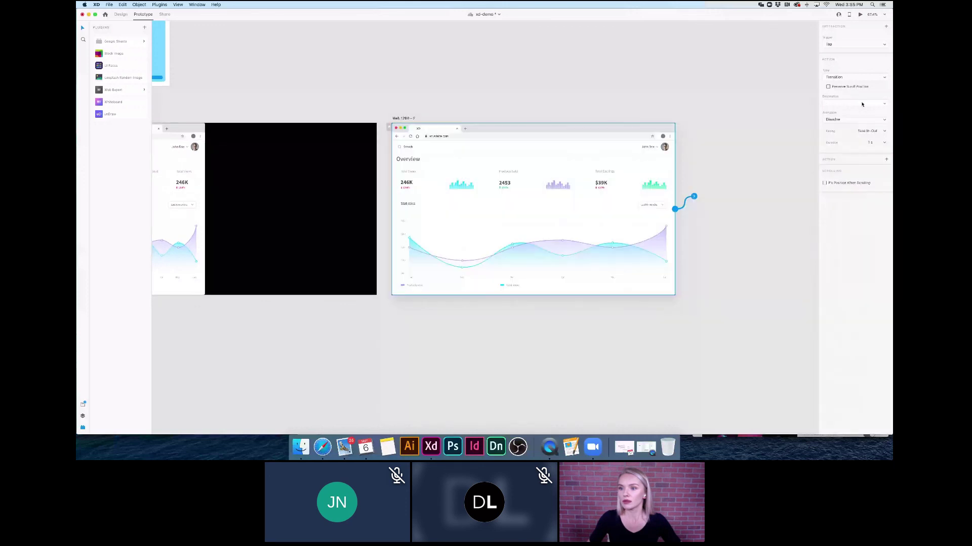
pyautogui.click(862, 120)
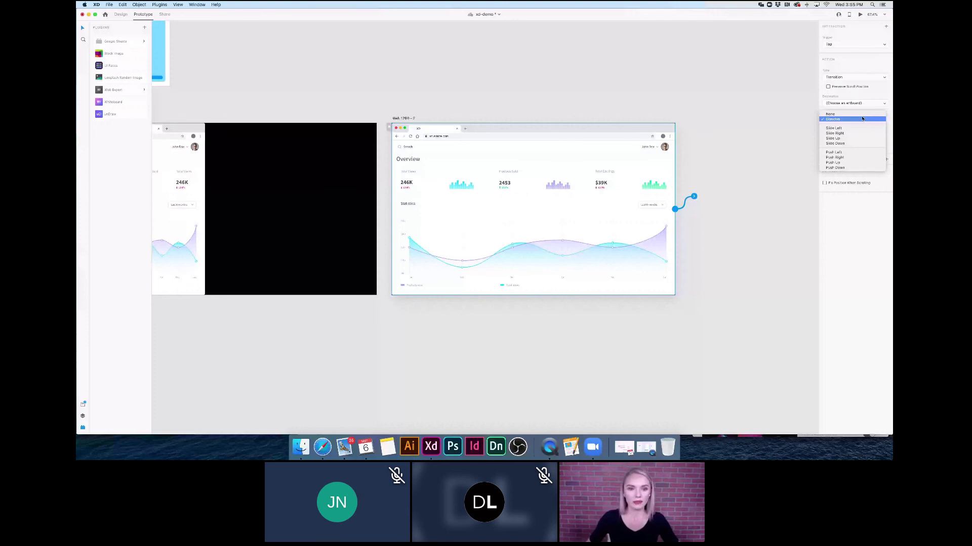
pyautogui.click(862, 118)
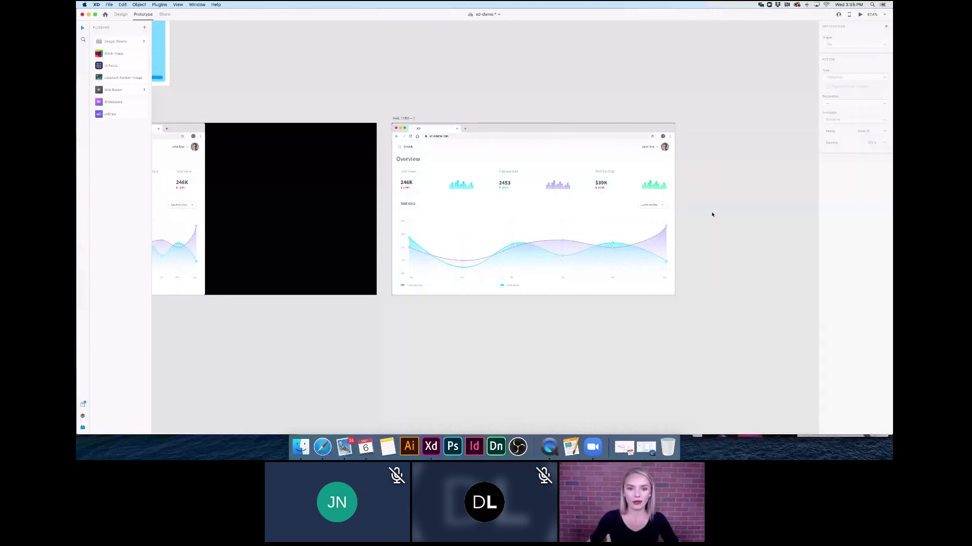
# Link the full-width dashboard artboard back to the narrow one with a Time-triggered Auto-Animate action.
pyautogui.hscroll(-3, 711, 213)
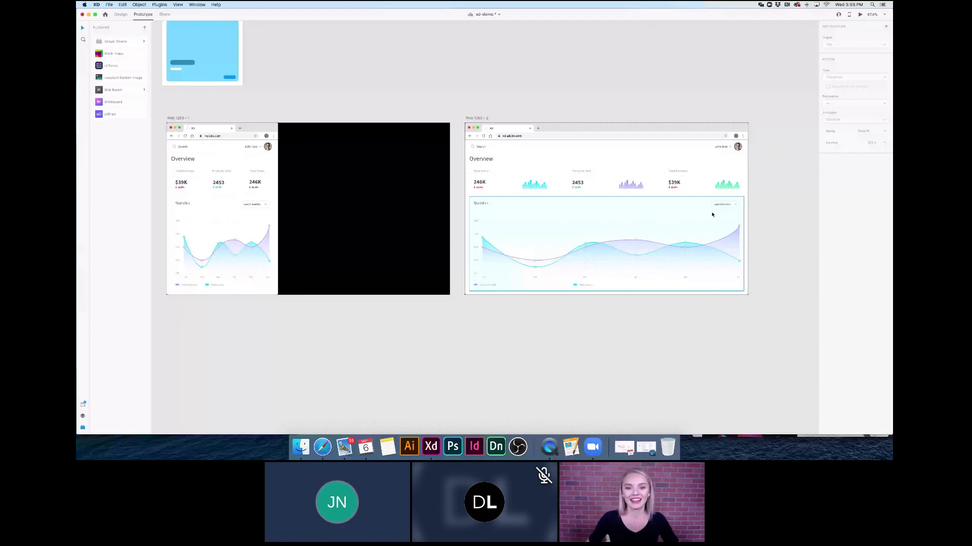
pyautogui.moveTo(748, 202); pyautogui.dragTo(406, 175)
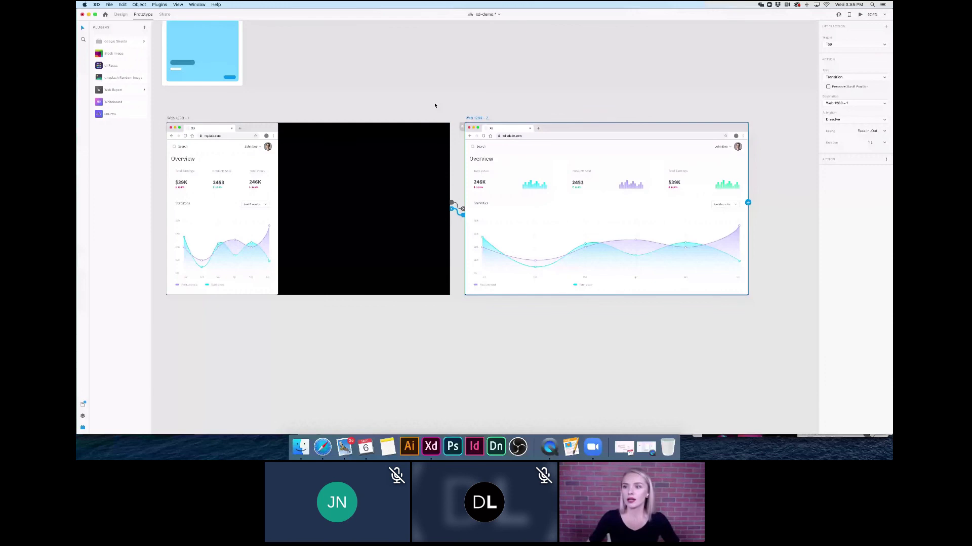
pyautogui.click(865, 46)
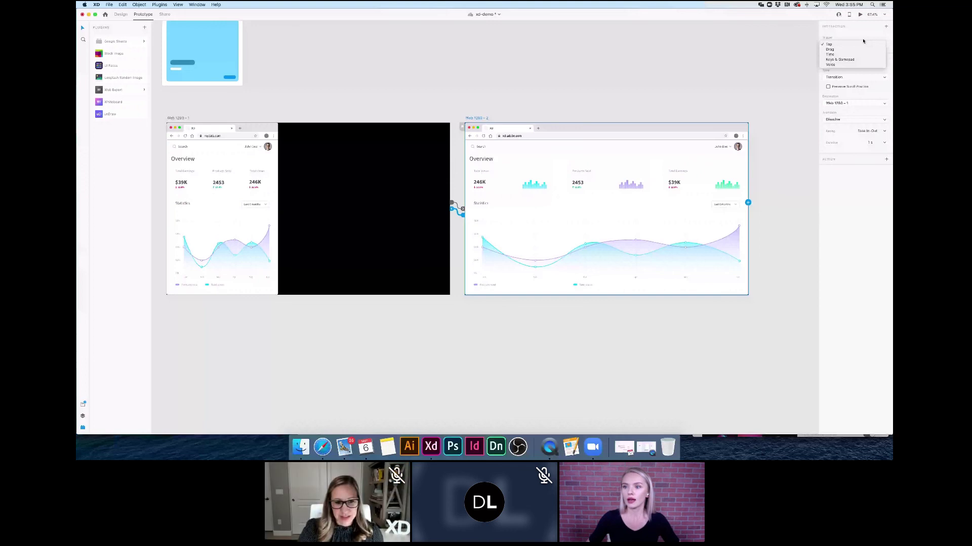
pyautogui.click(861, 54)
pyautogui.click(863, 89)
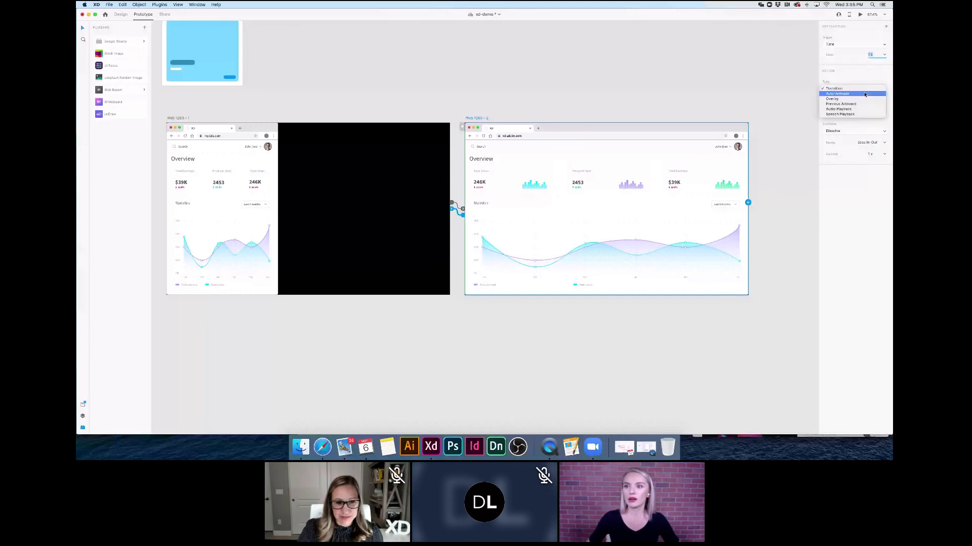
pyautogui.click(865, 94)
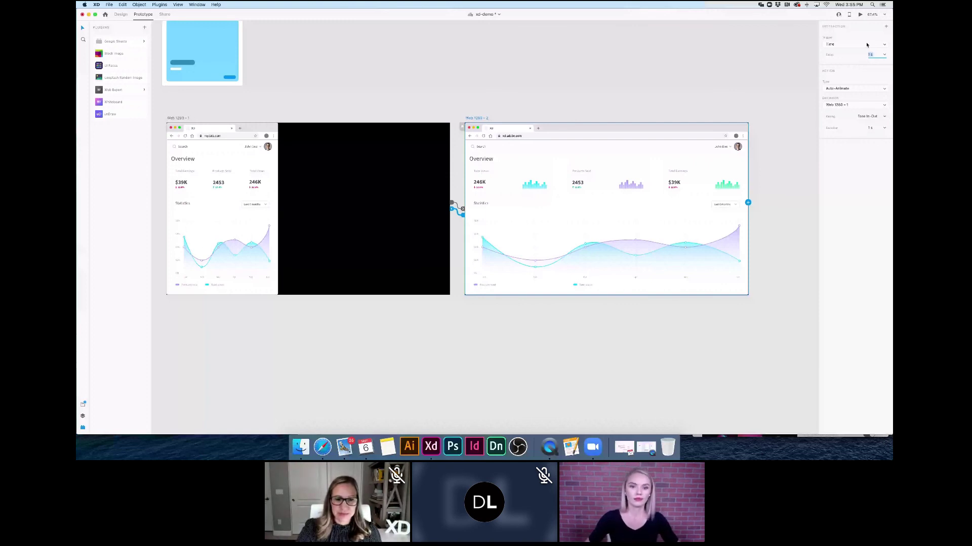
# Set the return link's delay to 0.4 s and preview the animation between the two dashboard artboards.
pyautogui.write('0.4')
pyautogui.press('Return')
pyautogui.press('super+Return')
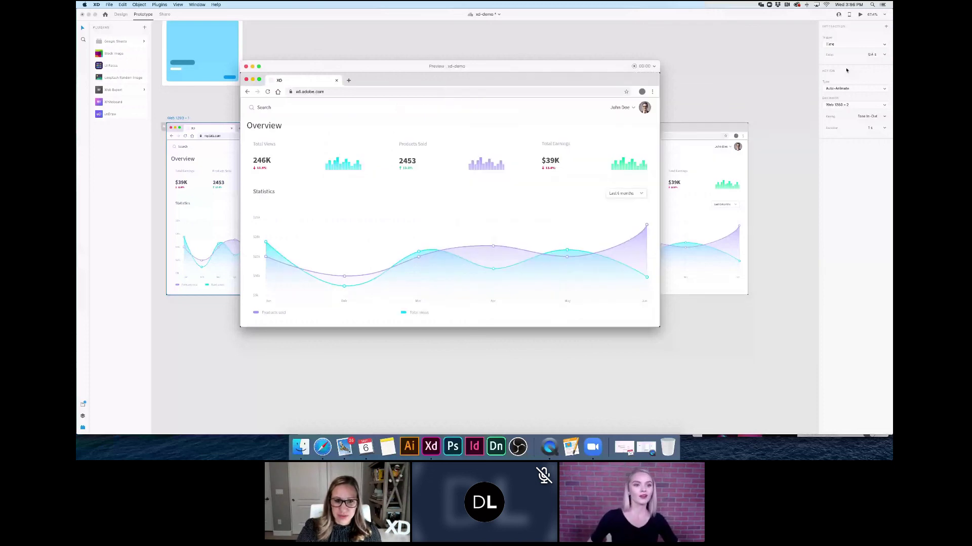
# Close the prototype preview, clear the artboard selection and save the xd-demo document.
pyautogui.click(291, 58)
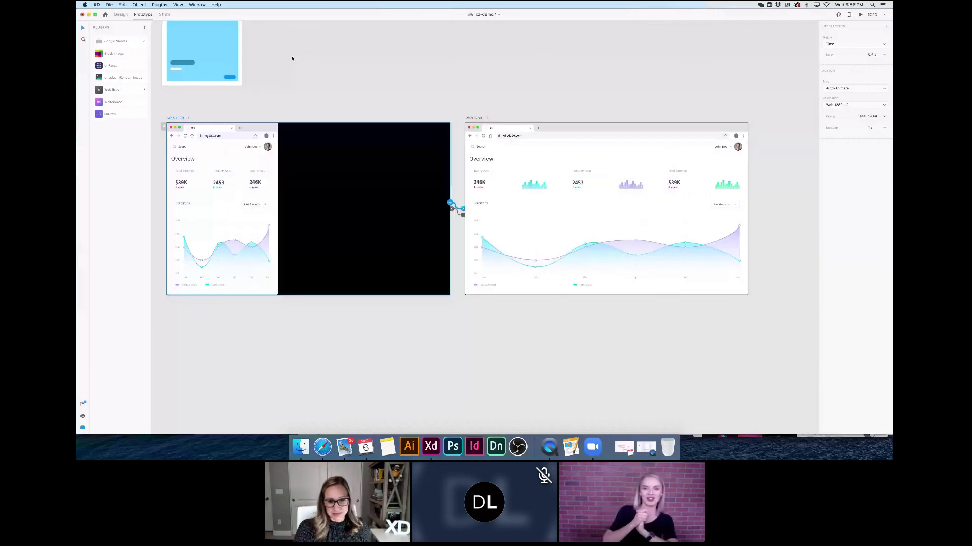
pyautogui.click(299, 59)
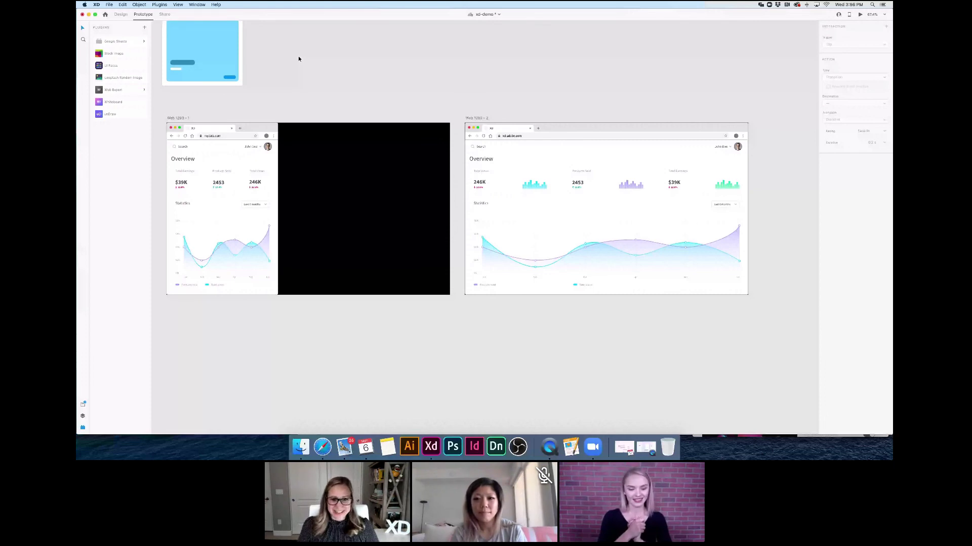
pyautogui.press('super+s')
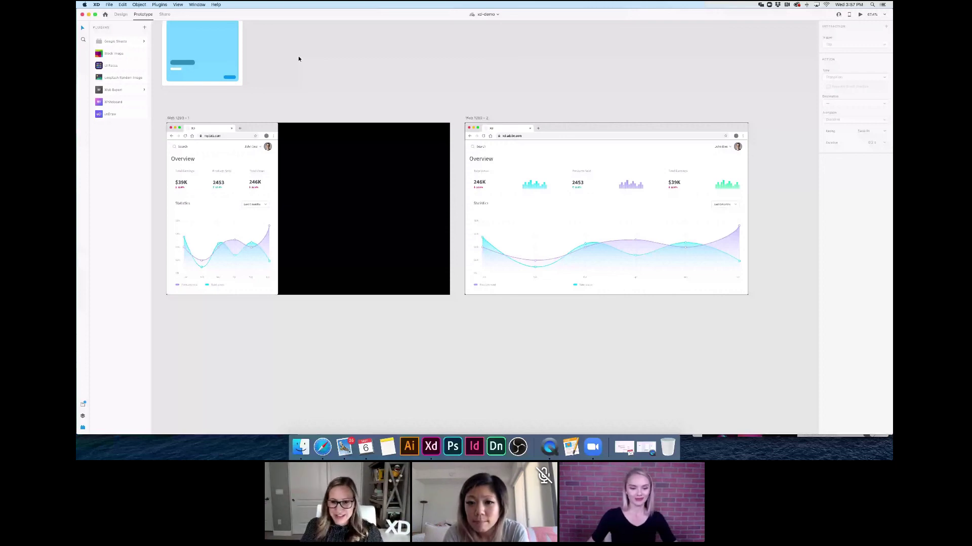
# Switch to Safari and bring up the Livestorm webinar page with the attendee questions.
pyautogui.click(323, 447)
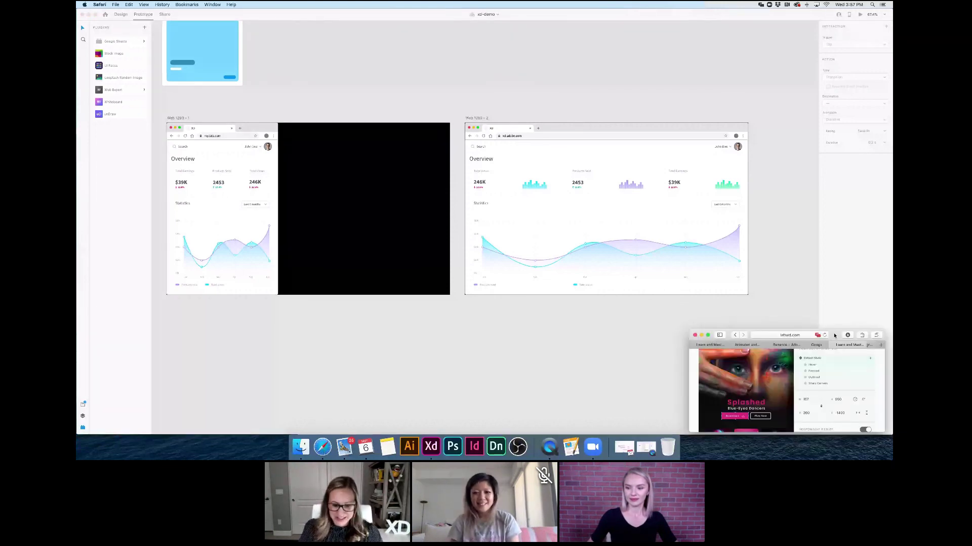
pyautogui.moveTo(834, 335); pyautogui.dragTo(826, 321)
pyautogui.scroll(-10, 856, 338)
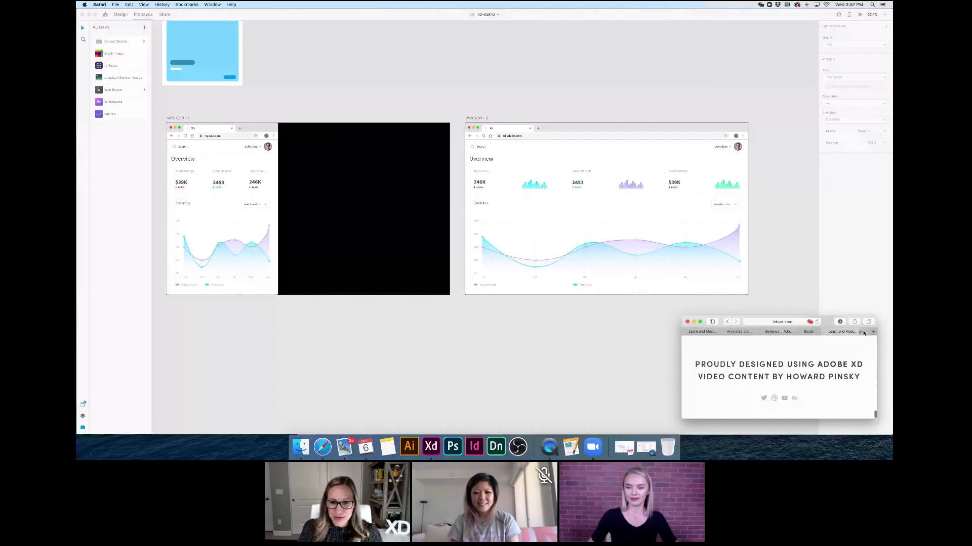
pyautogui.click(864, 332)
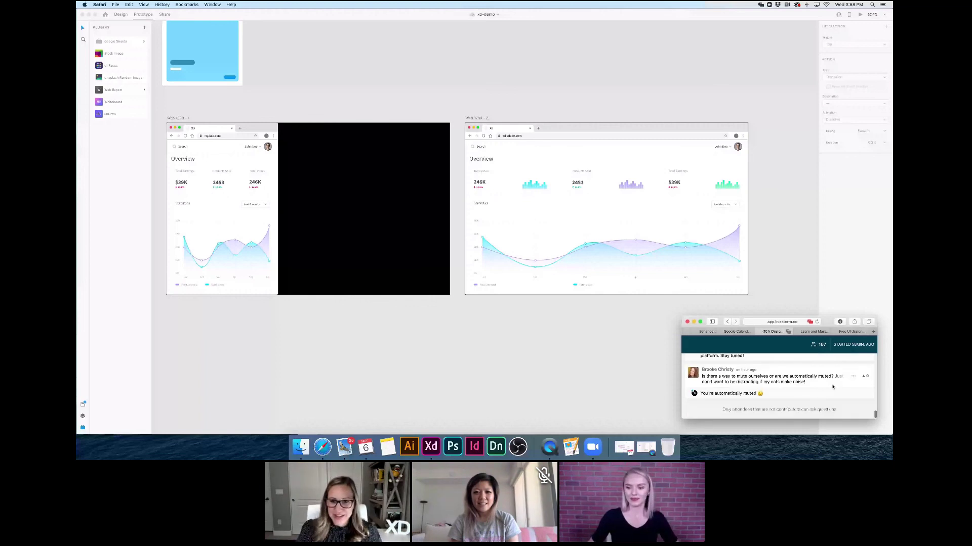
# Look through the attendees' questions and posted answers on the webinar page for ones still to address.
pyautogui.scroll(1, 832, 387)
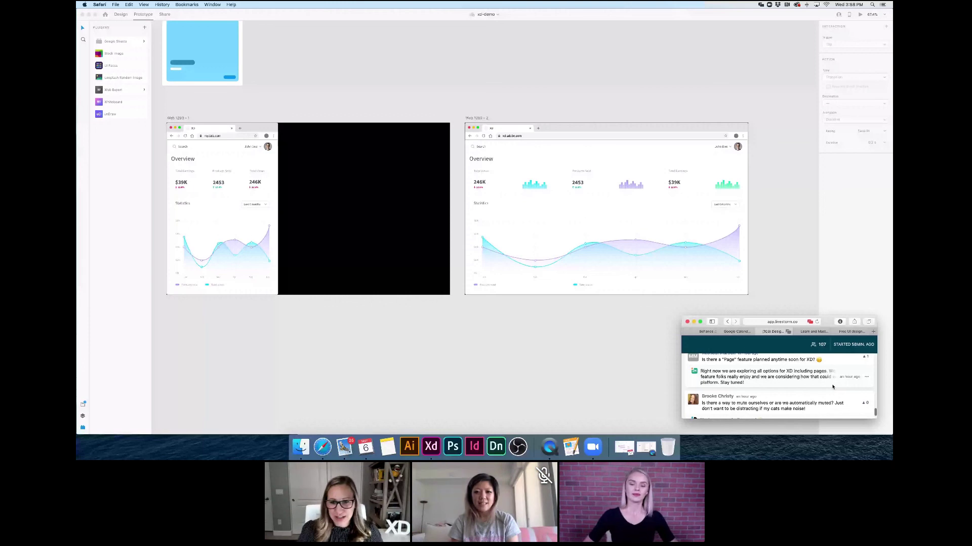
pyautogui.scroll(-1, 848, 405)
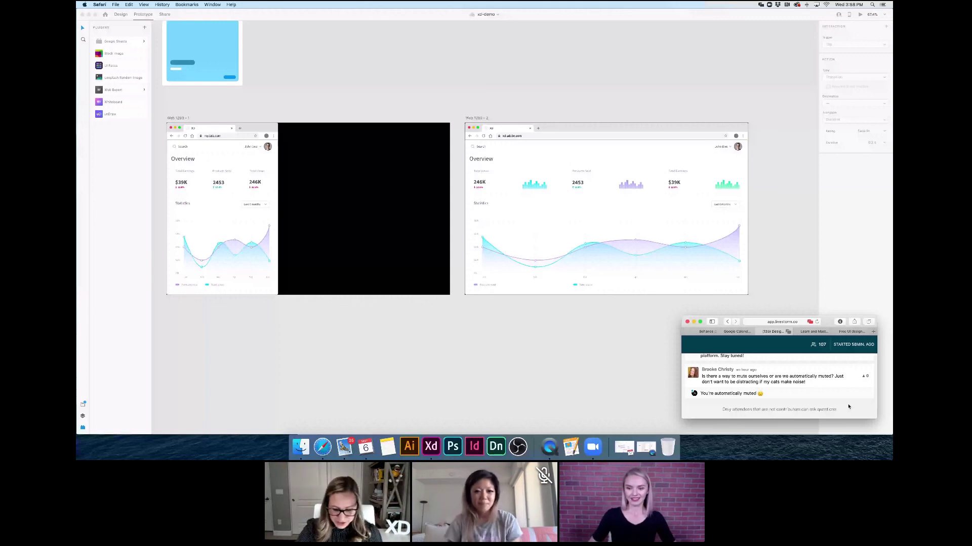
pyautogui.scroll(3, 849, 407)
pyautogui.scroll(3, 848, 406)
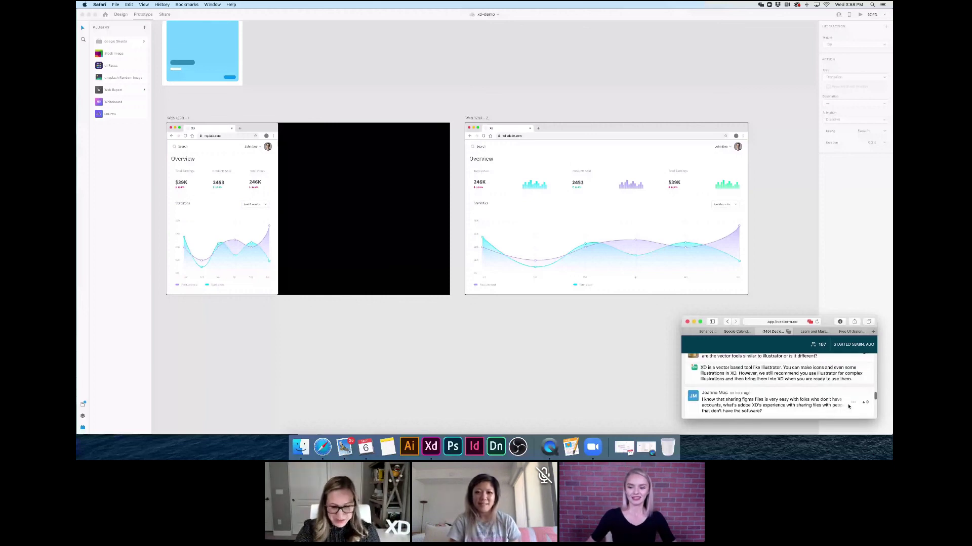
pyautogui.scroll(-1, 849, 406)
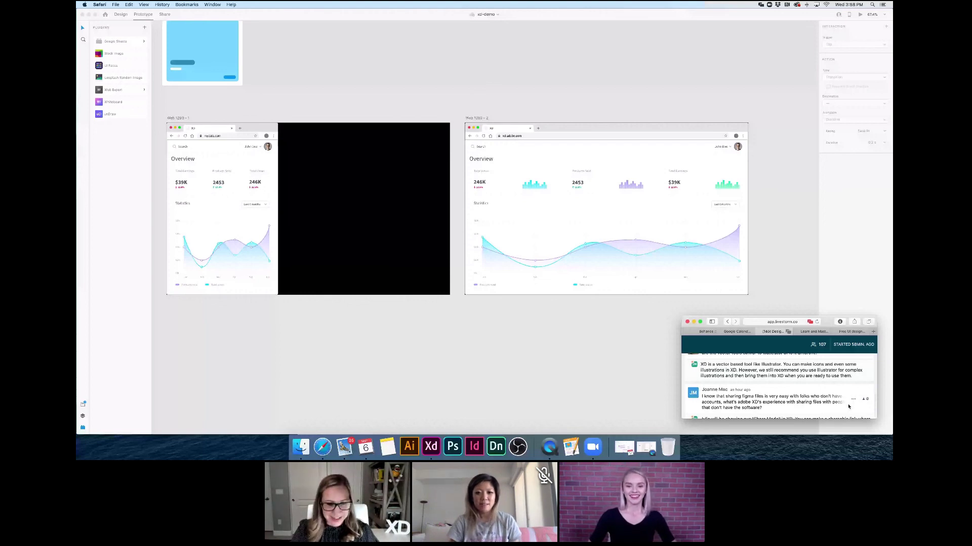
pyautogui.scroll(-5, 848, 407)
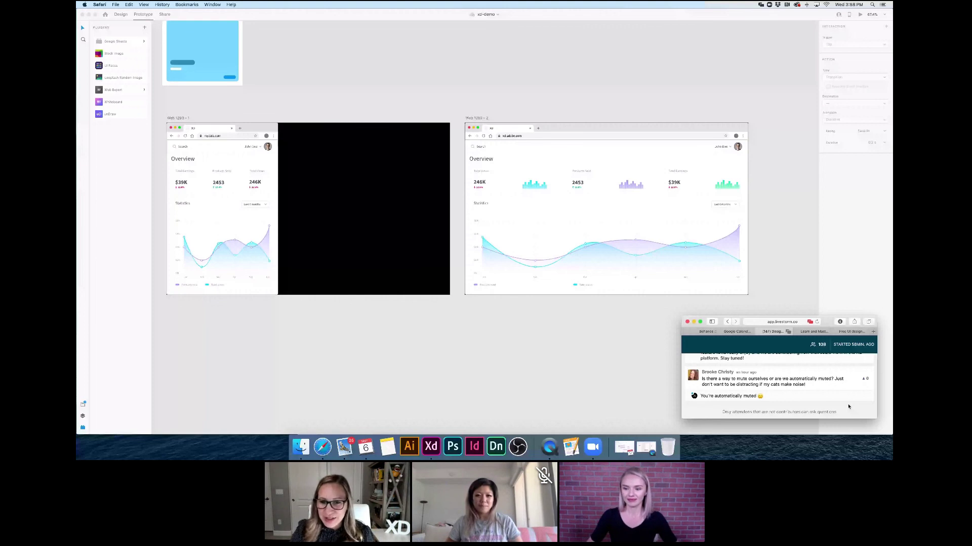
pyautogui.scroll(2, 837, 388)
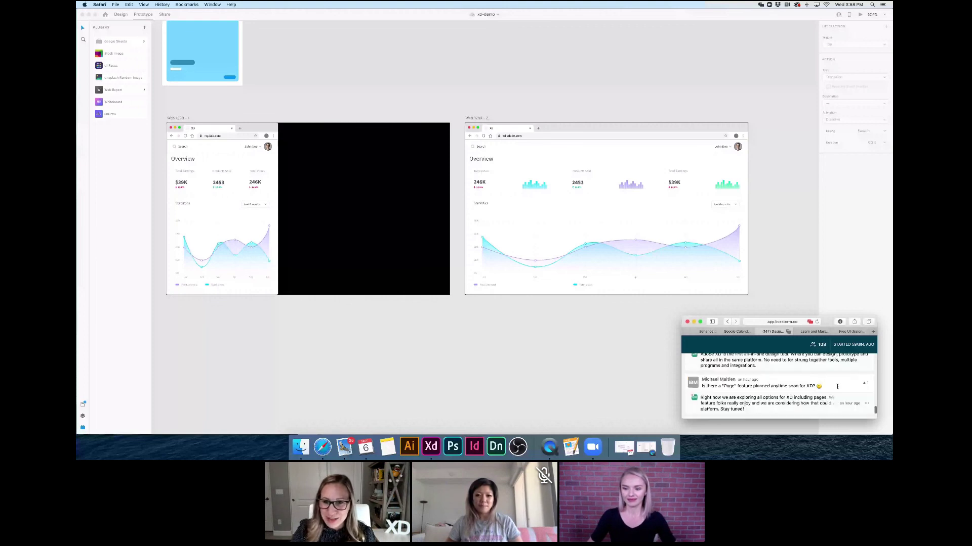
pyautogui.scroll(2, 838, 387)
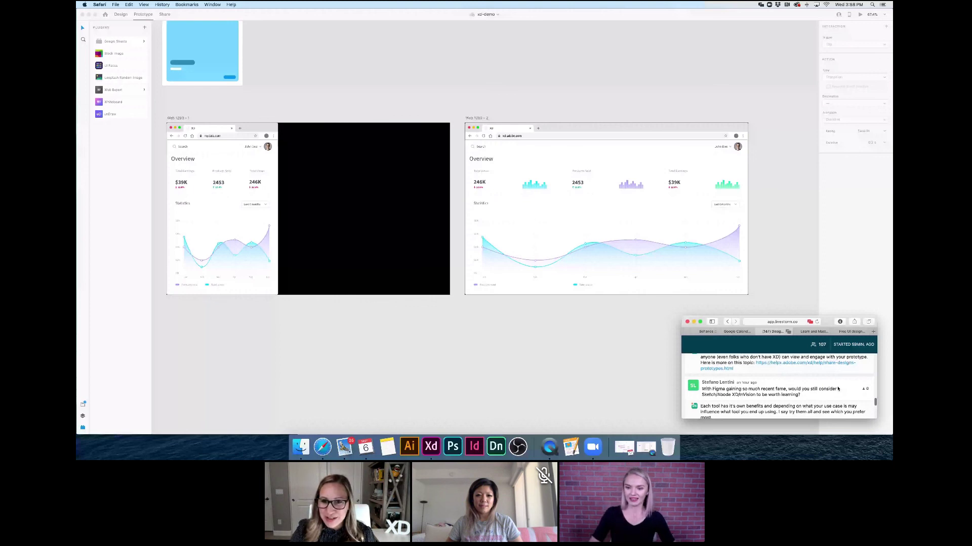
pyautogui.scroll(1, 837, 389)
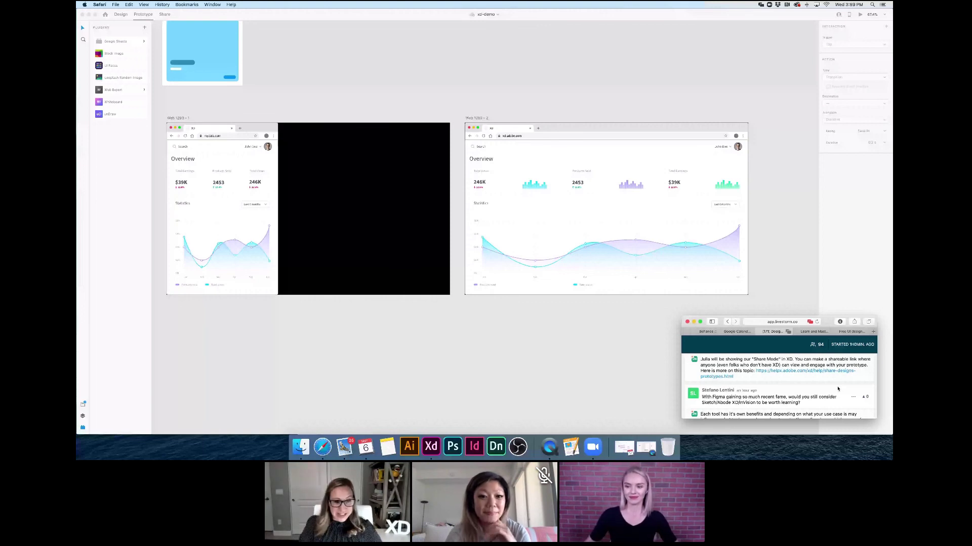
pyautogui.scroll(2, 837, 388)
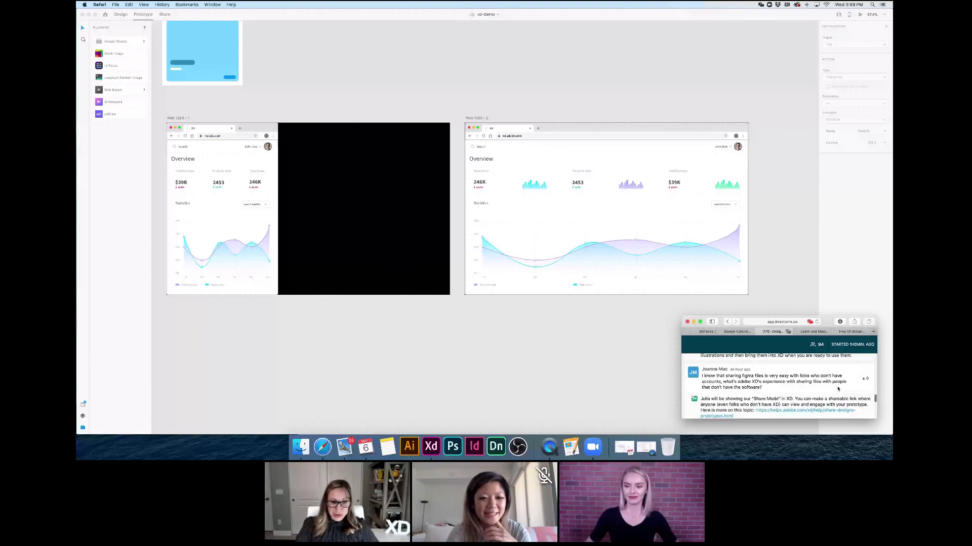
pyautogui.scroll(-5, 838, 389)
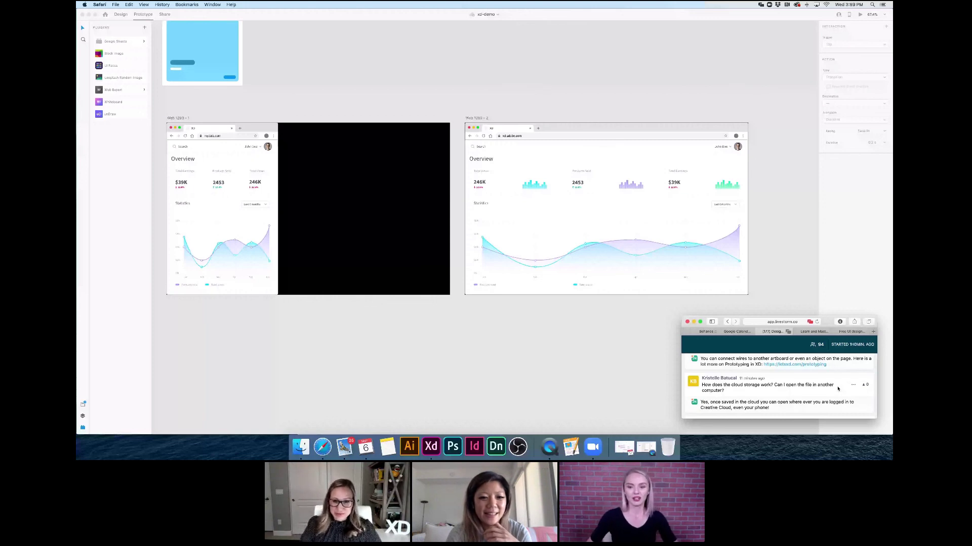
# Move the webinar browser window over the artboards and enlarge it to fit the session video and the Questions area.
pyautogui.moveTo(838, 388); pyautogui.dragTo(551, 245)
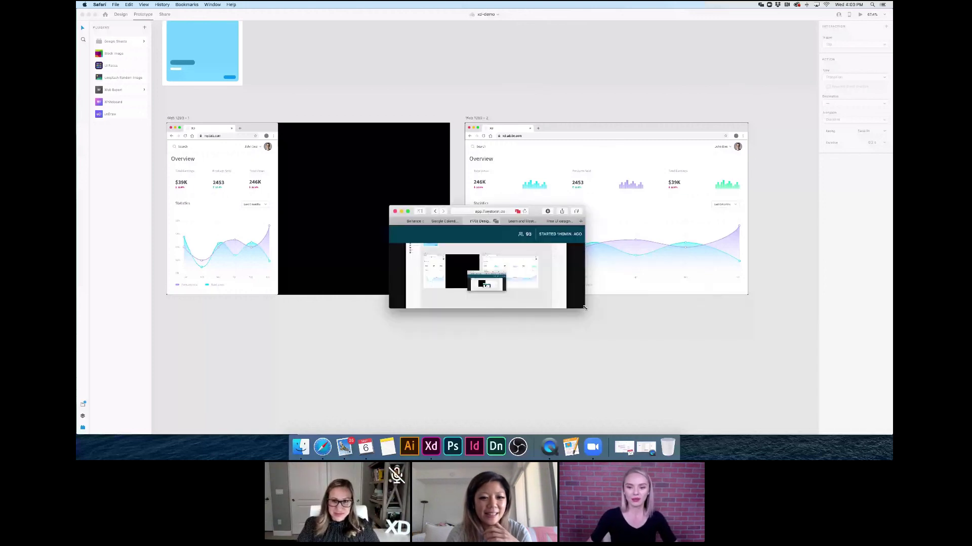
pyautogui.moveTo(584, 307); pyautogui.dragTo(702, 385)
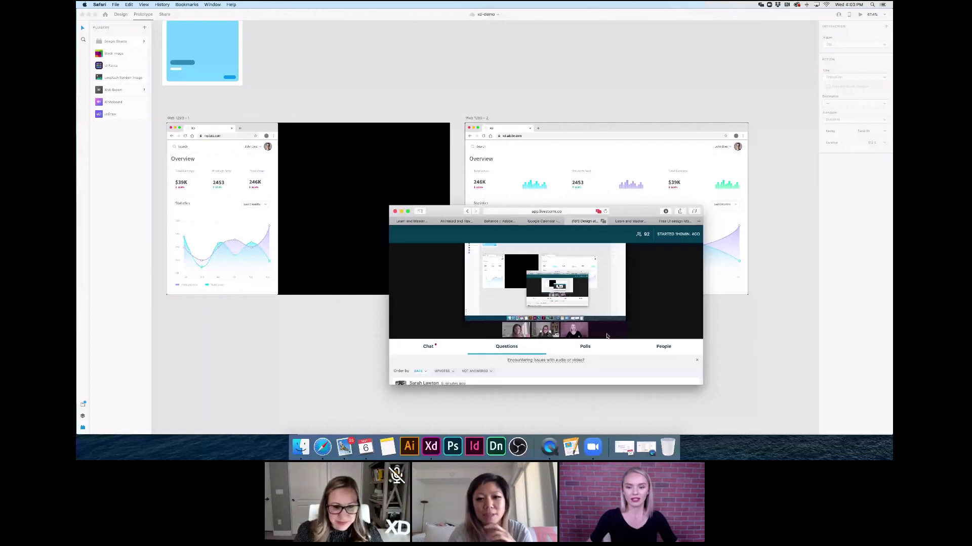
pyautogui.moveTo(581, 331)
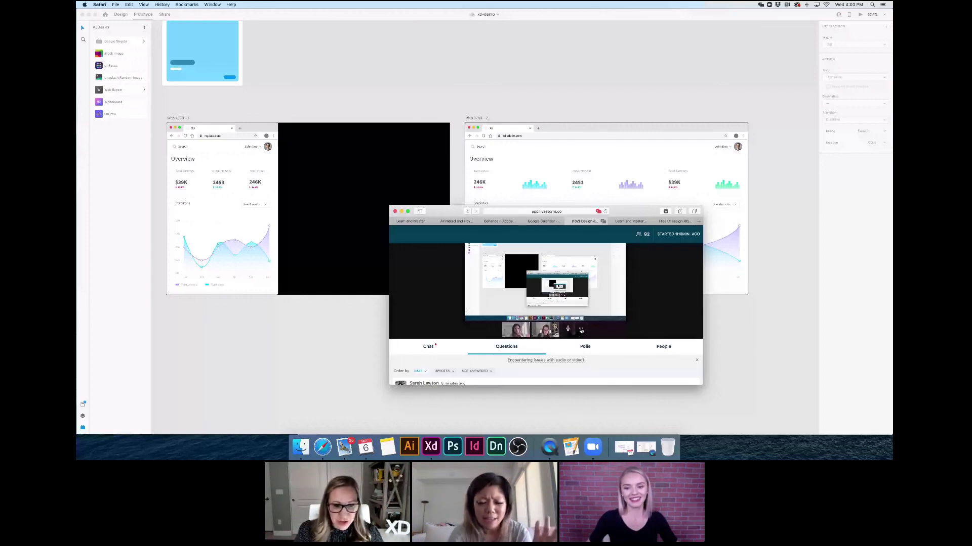